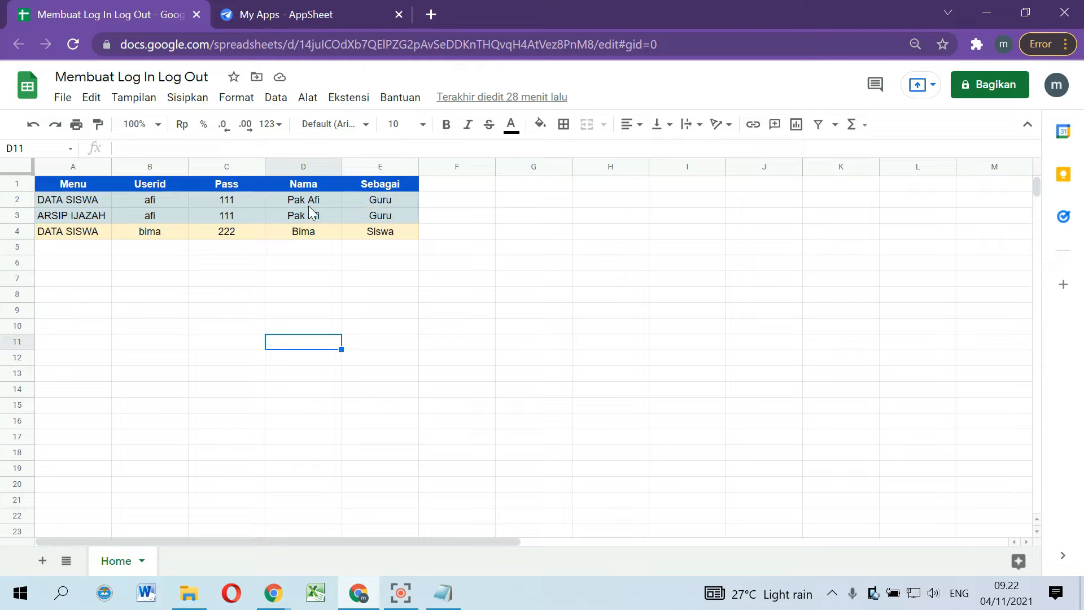
Step: Review the name, user ID, password and menu entries of the teacher and student accounts in the Home sheet
left_click_drag(305, 199, 308, 216)
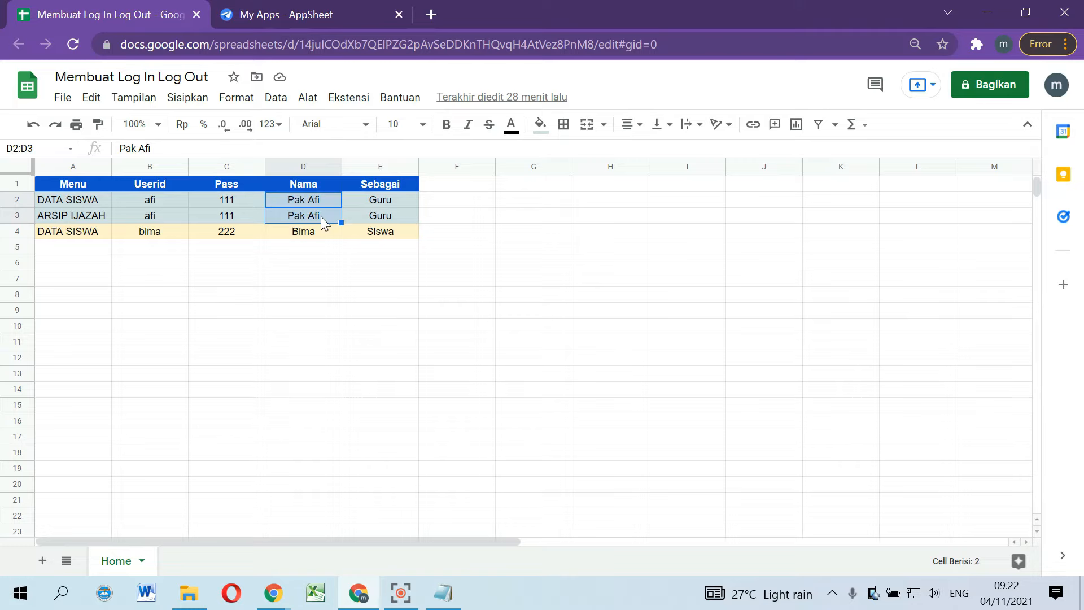
left_click_drag(150, 202, 257, 218)
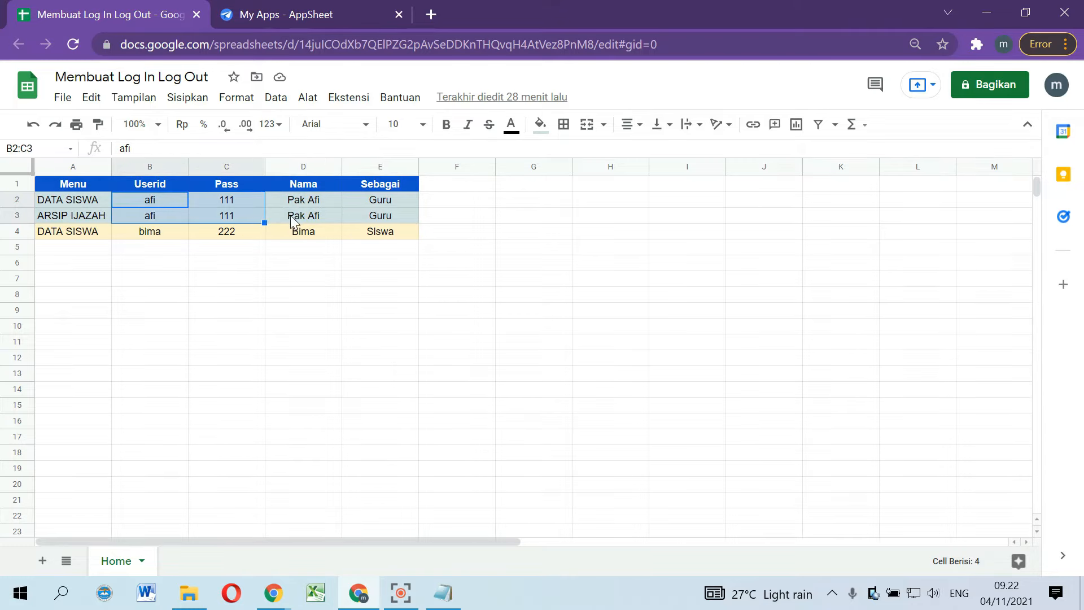
left_click_drag(93, 204, 101, 225)
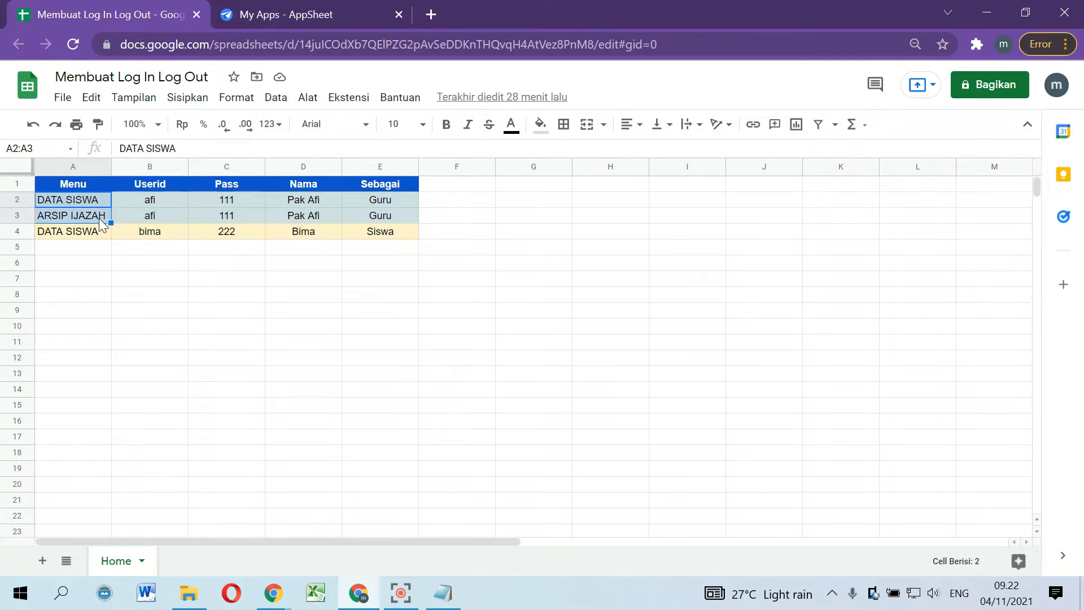
left_click(305, 236)
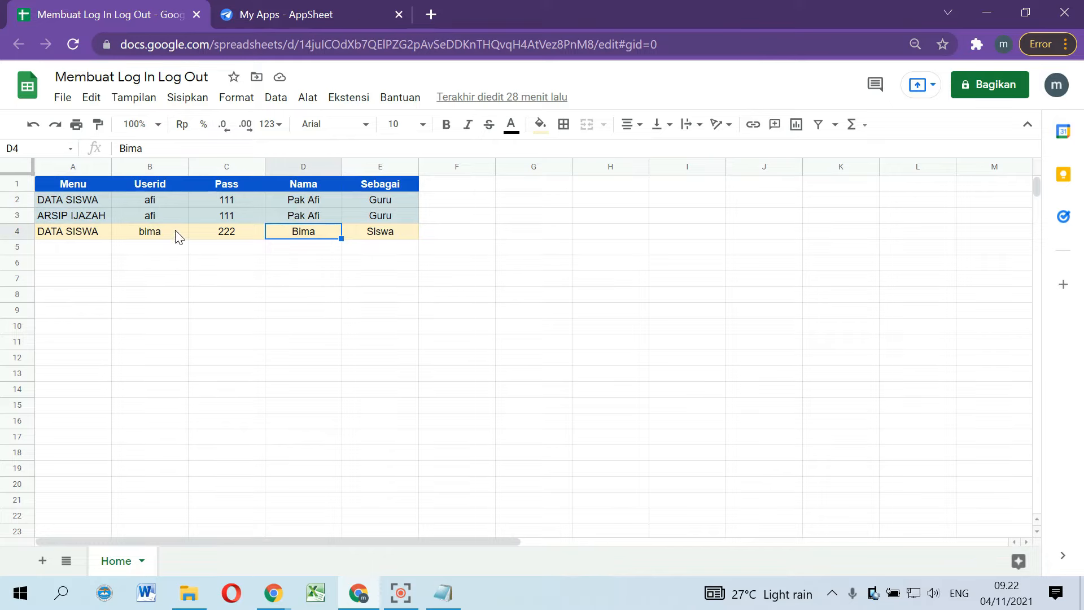
left_click_drag(178, 236, 207, 231)
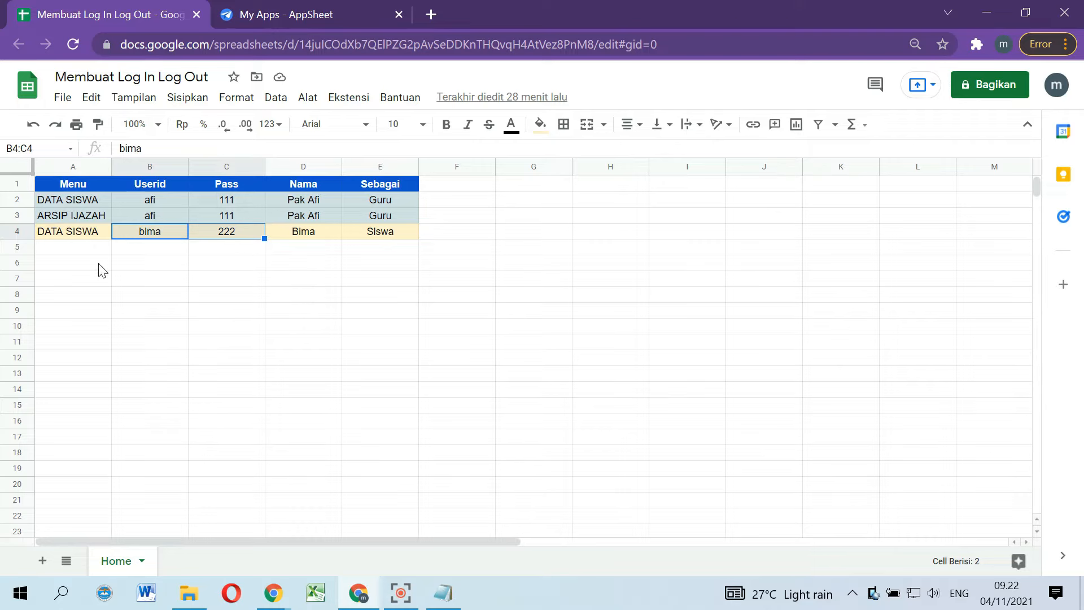
left_click(99, 240)
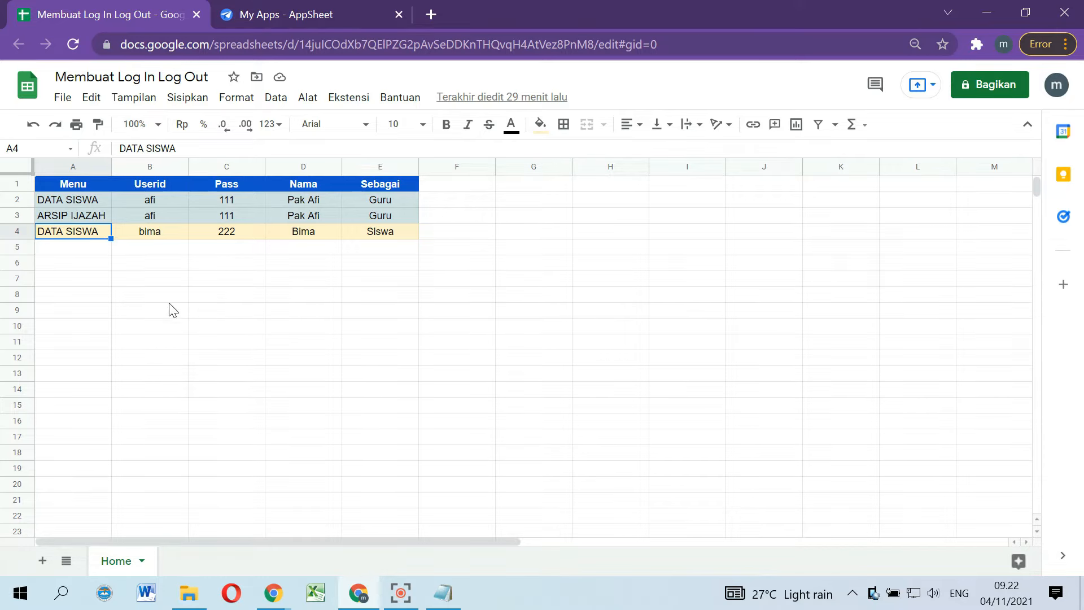
Step: Switch to AppSheet and start creating a new app from your own data
left_click(308, 8)
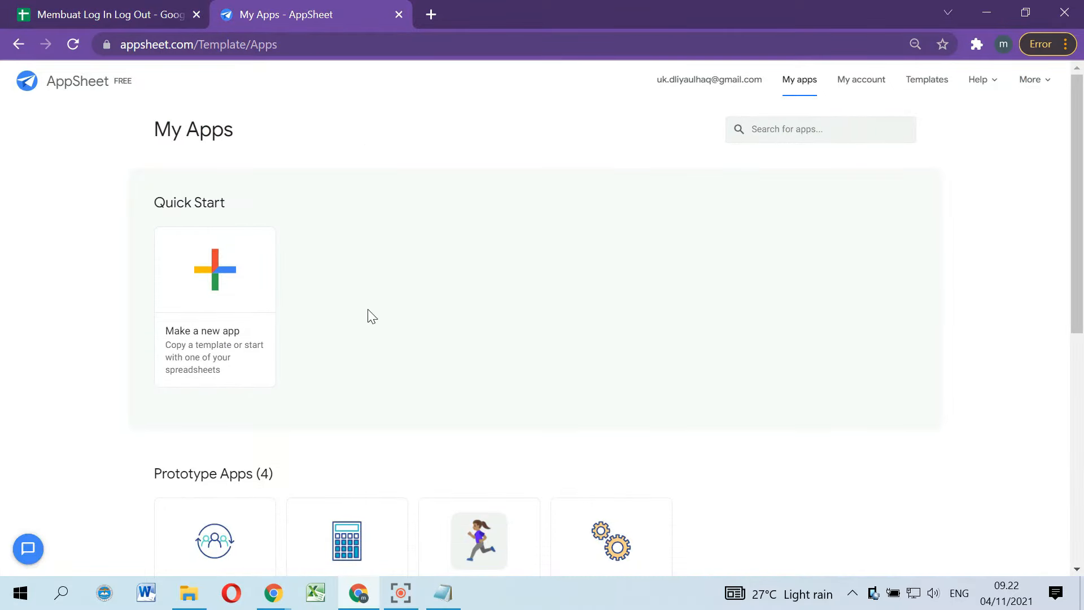
left_click(266, 320)
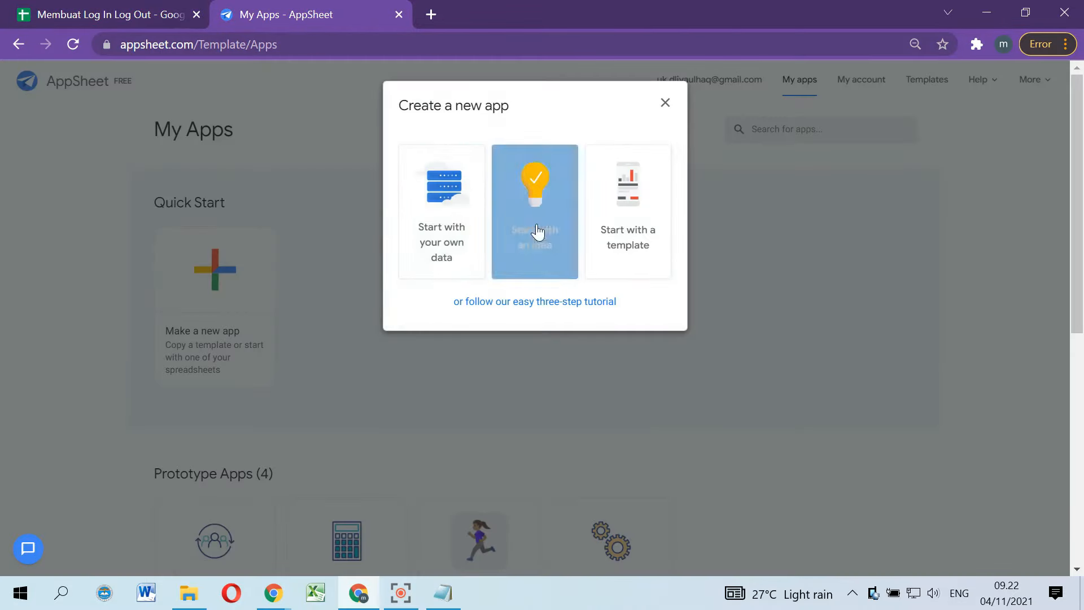
left_click(451, 214)
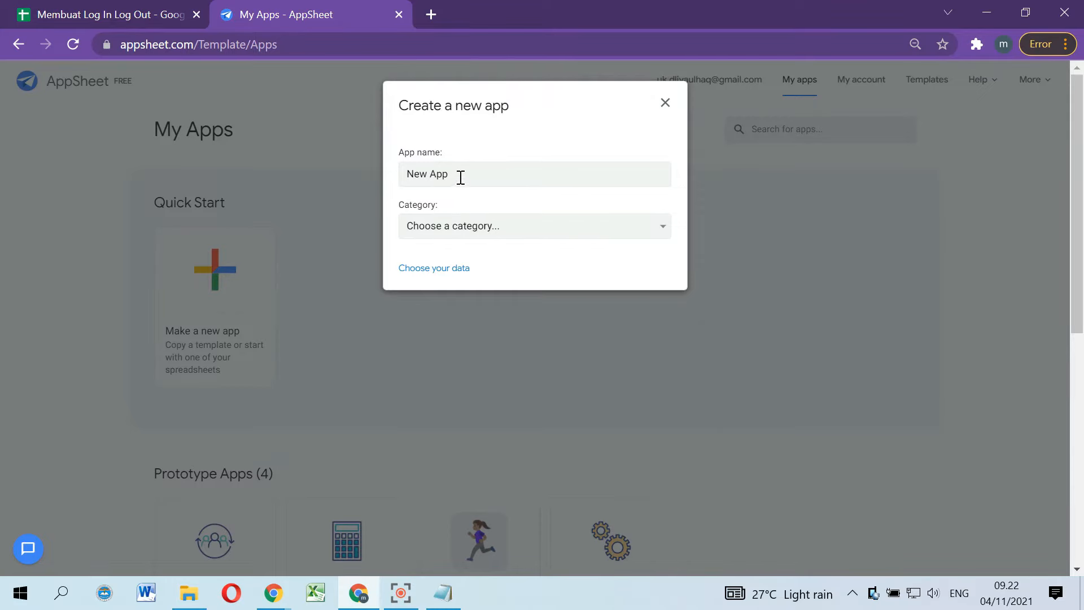
Step: Name the new app "Log in Log out" and set its category to Education & Training
left_click_drag(461, 178, 378, 177)
type("lO")
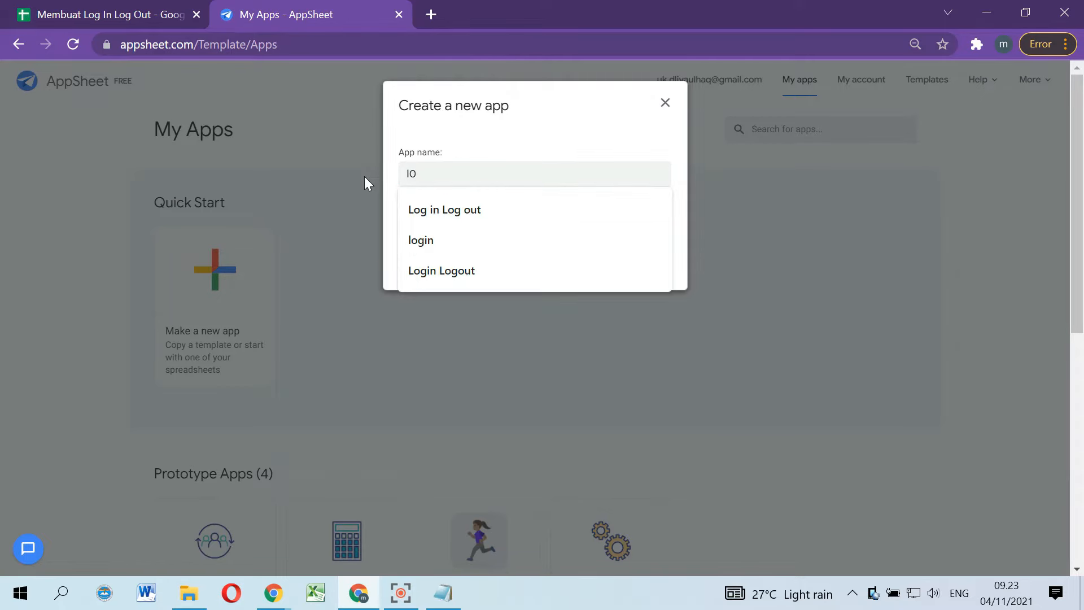
key("BackSpace")
key("BackSpace")
type("Login Log")
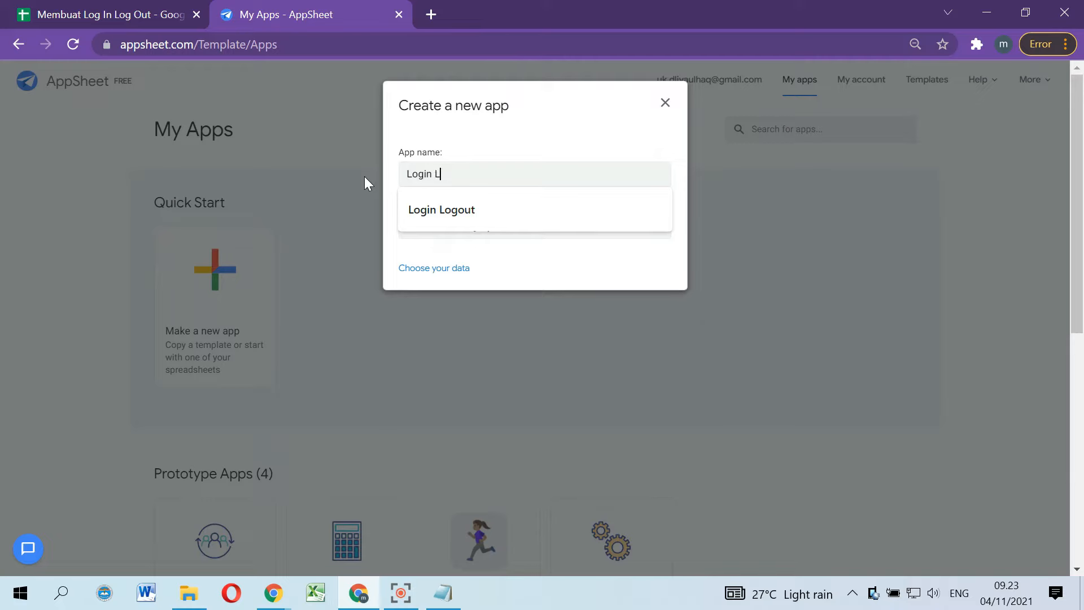
type("ut")
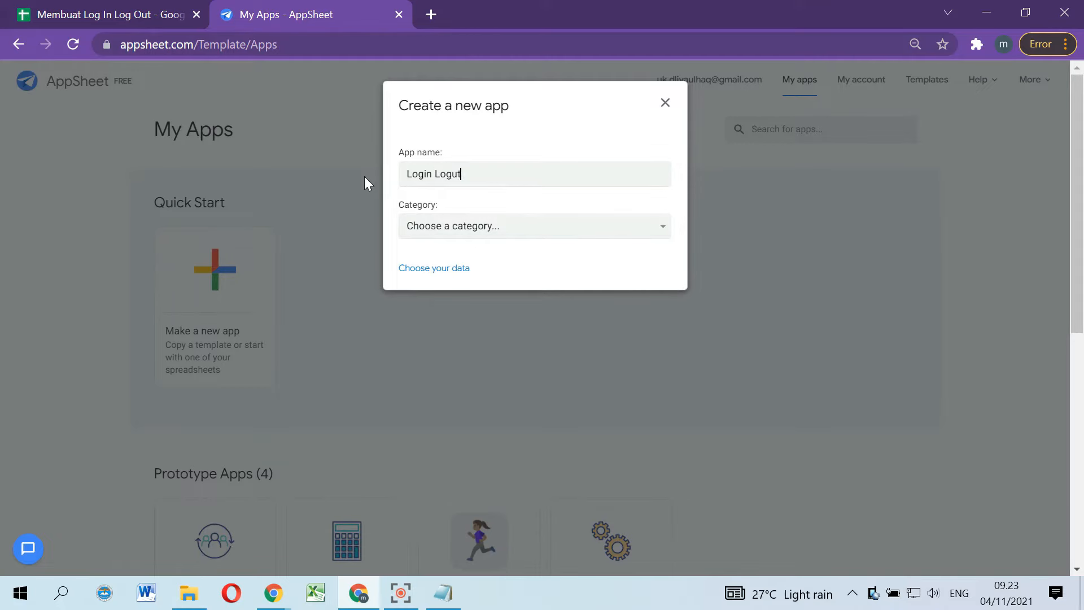
left_click(456, 174)
type("o")
left_click(531, 232)
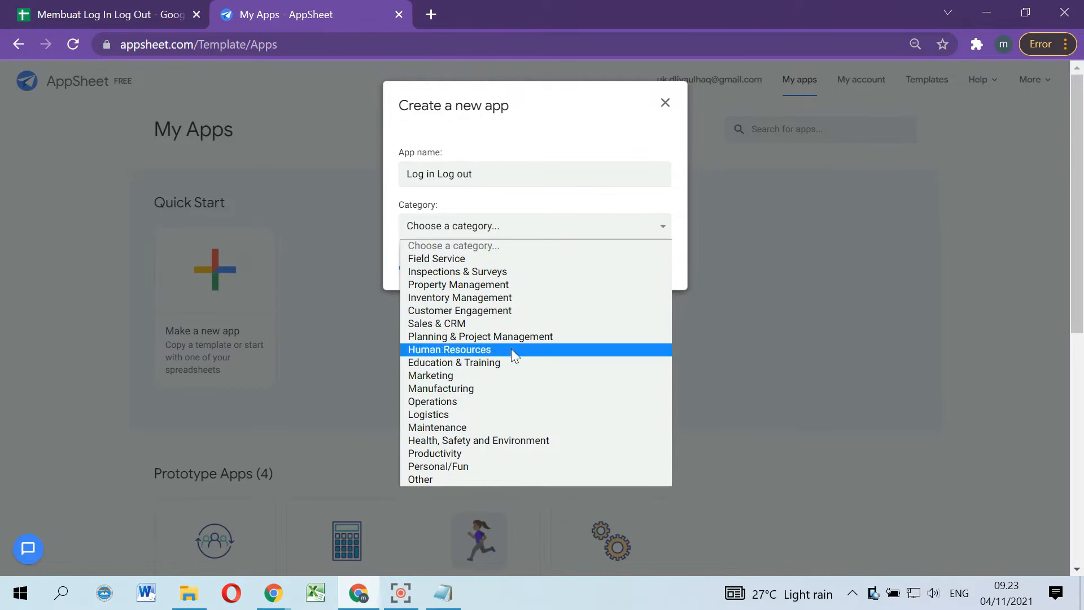
left_click(510, 363)
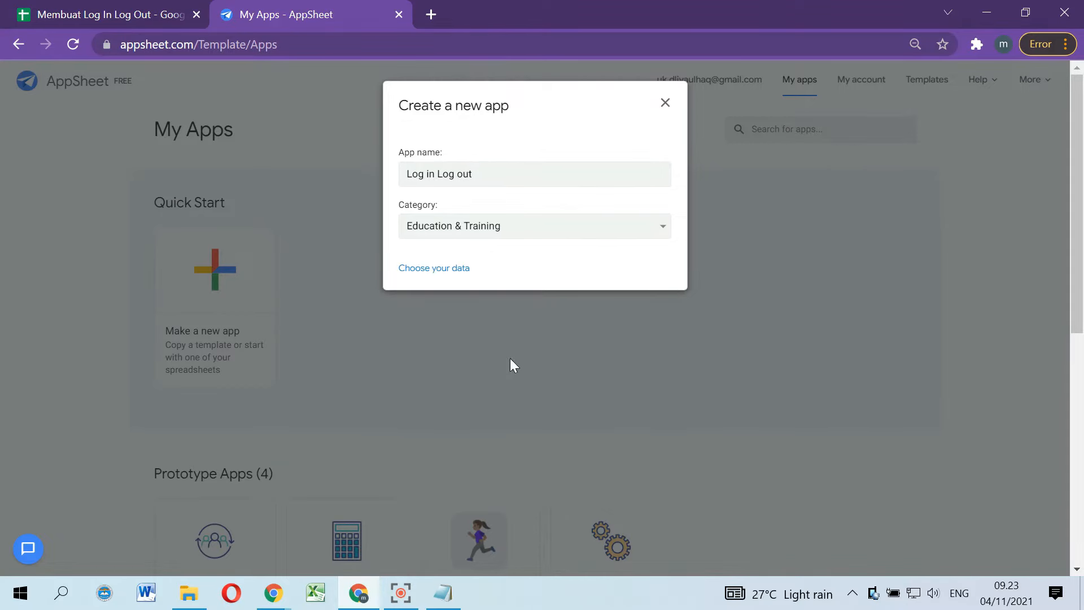
Step: Use the Membuat Log In Log Out spreadsheet from the APSHEET TUTORIAL folder as the app's data and start customizing
left_click(452, 273)
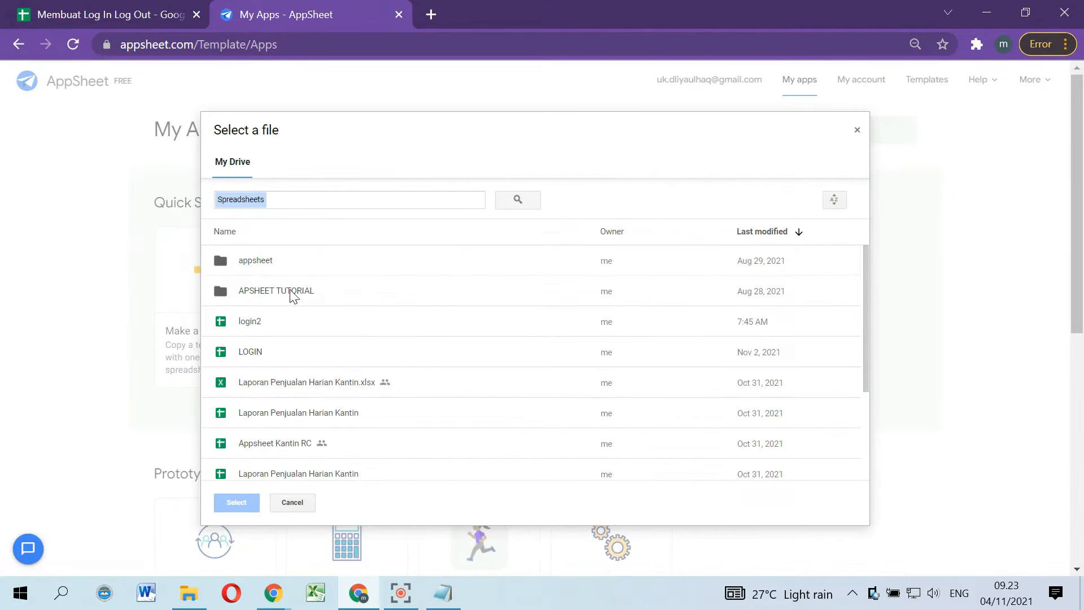
double_click(293, 295)
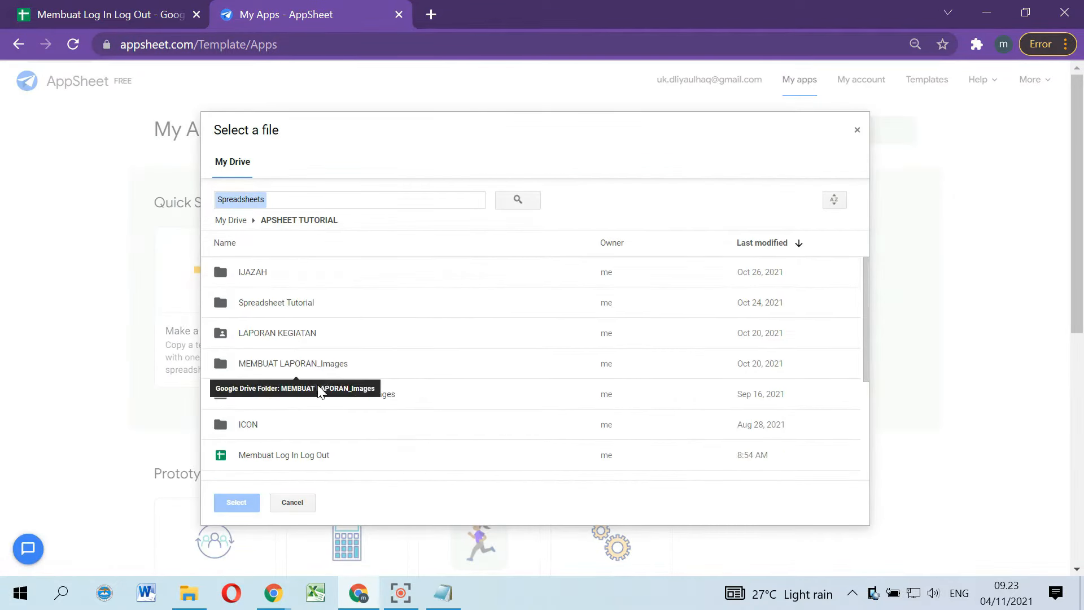
left_click(300, 456)
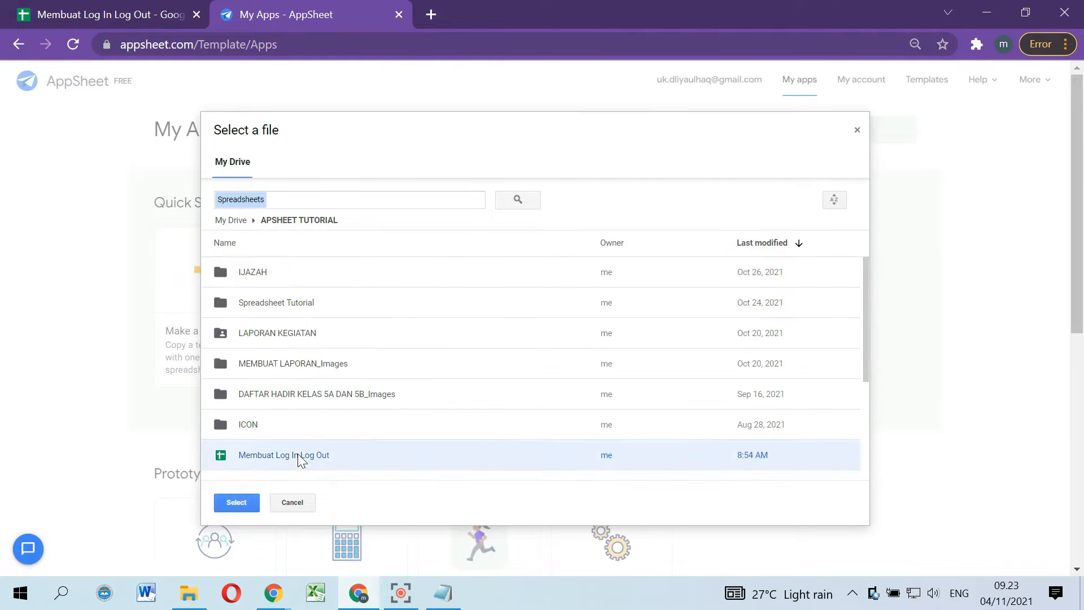
left_click(243, 501)
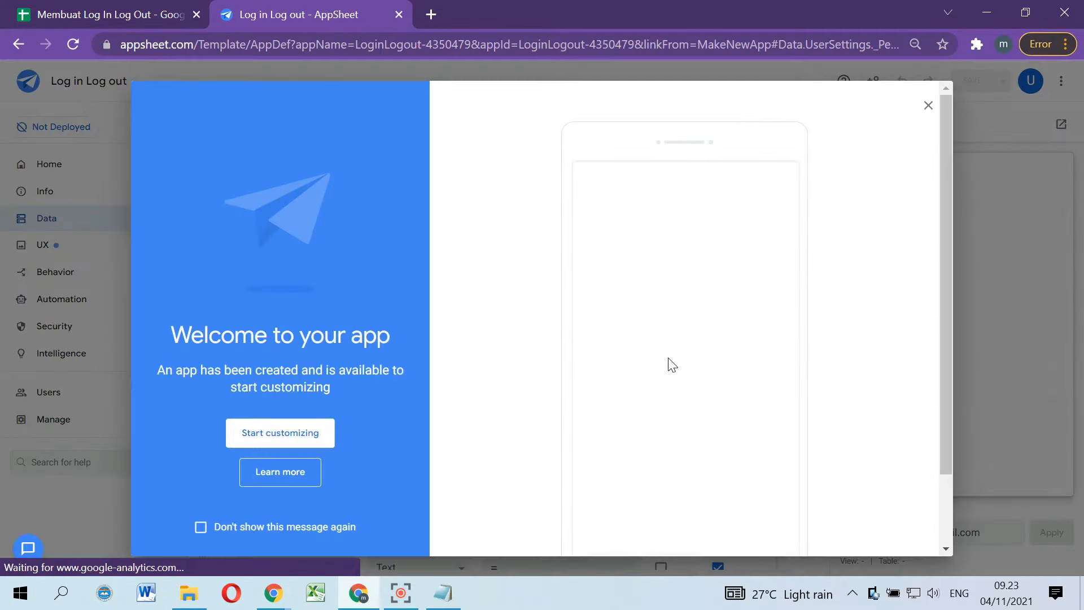
left_click(281, 434)
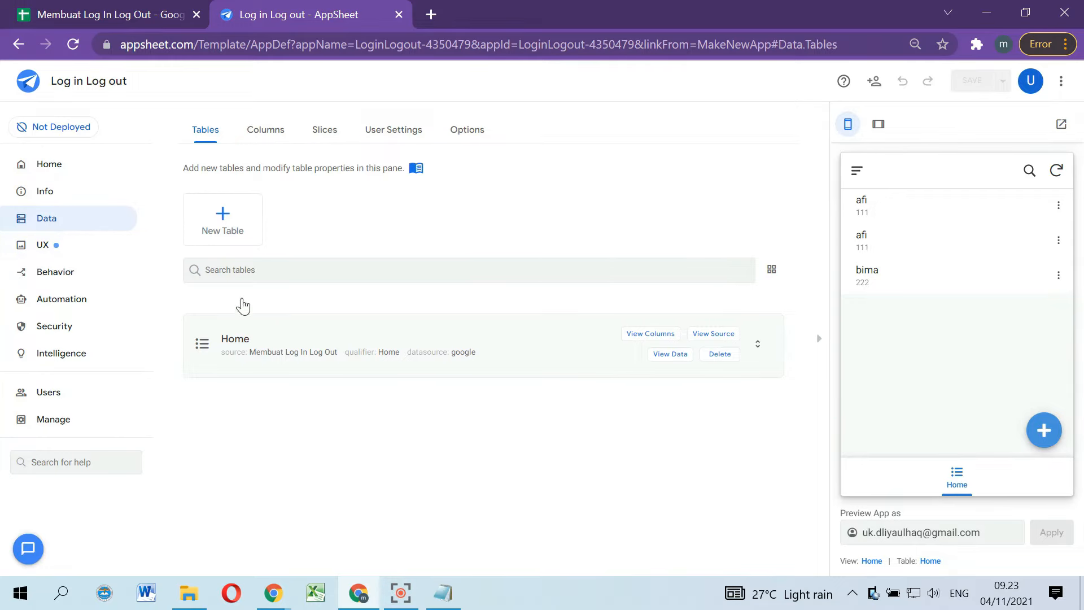
Step: Set the Home table's allowed updates to Read-Only
left_click(281, 333)
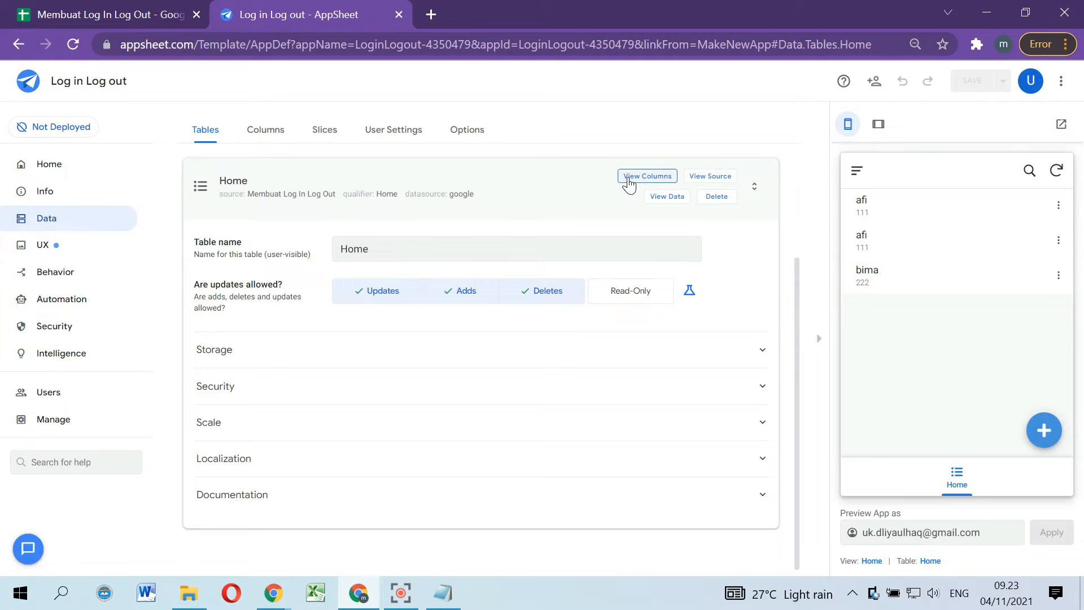
left_click(628, 291)
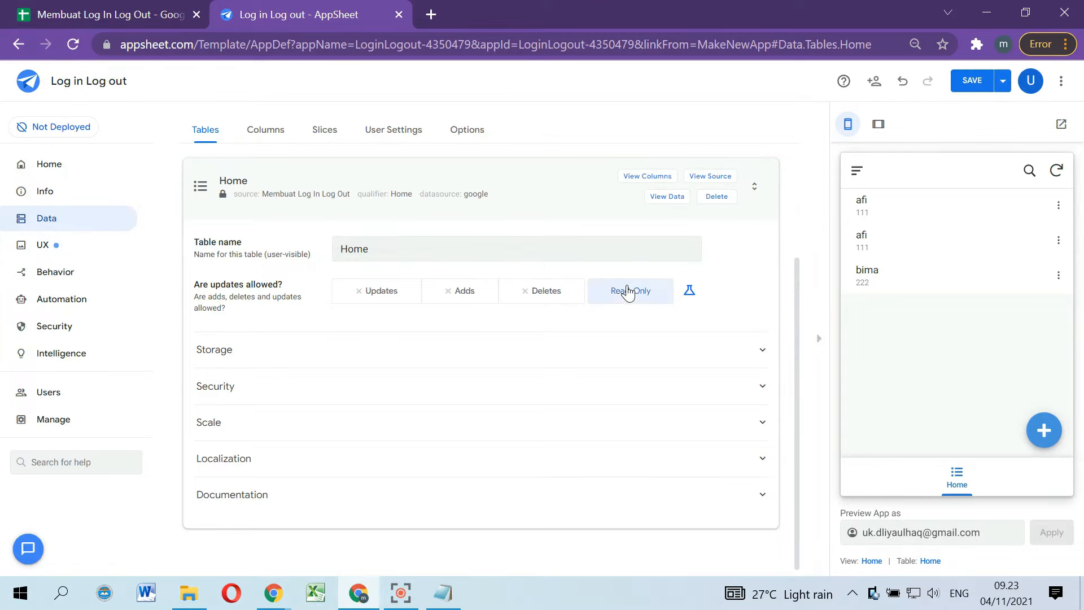
Step: Delete the _ComputedKey virtual column from the Home table and save the app
left_click(649, 177)
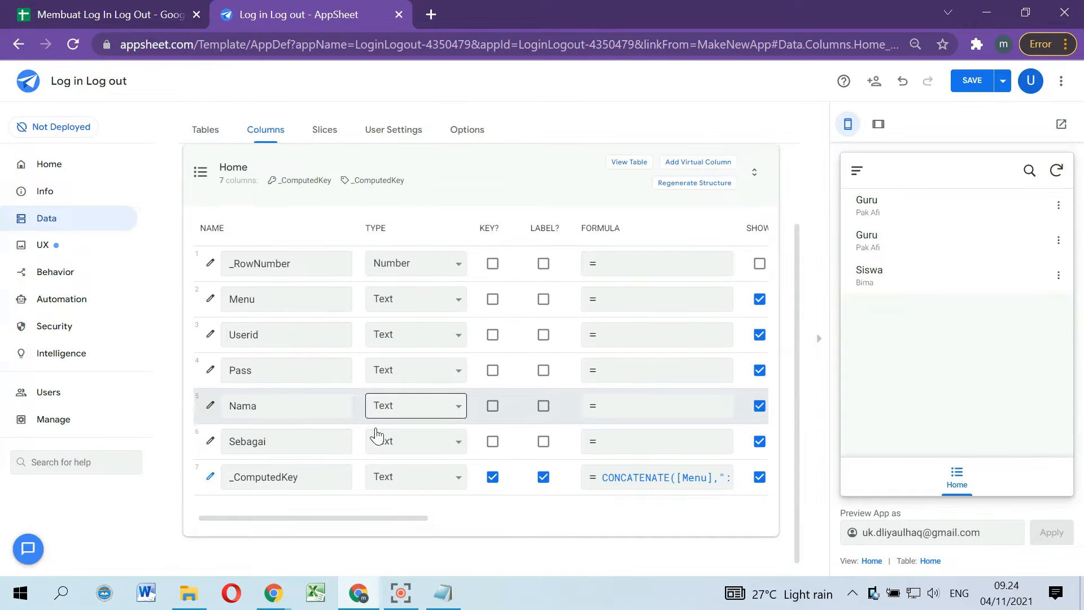
left_click(212, 481)
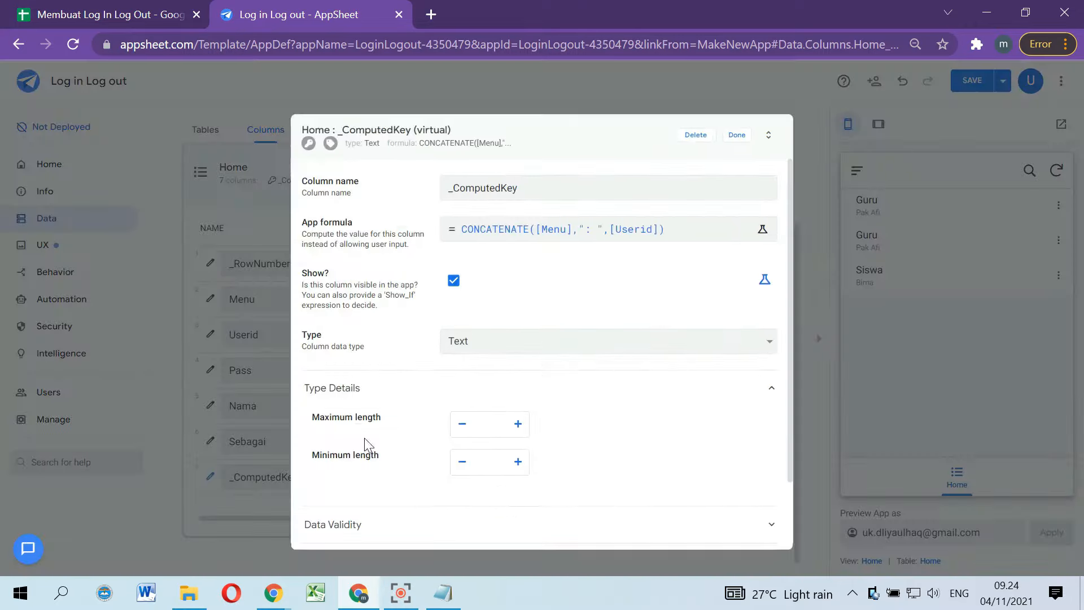
left_click(700, 138)
left_click(973, 80)
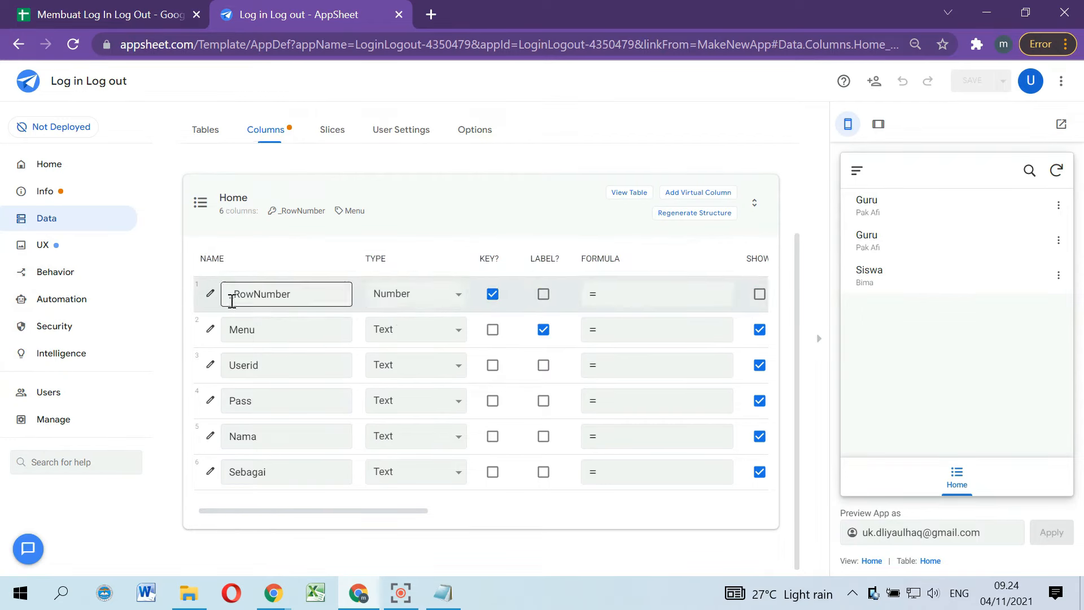
Step: Make Menu the Home table's key column in place of _RowNumber and save the app
left_click(494, 336)
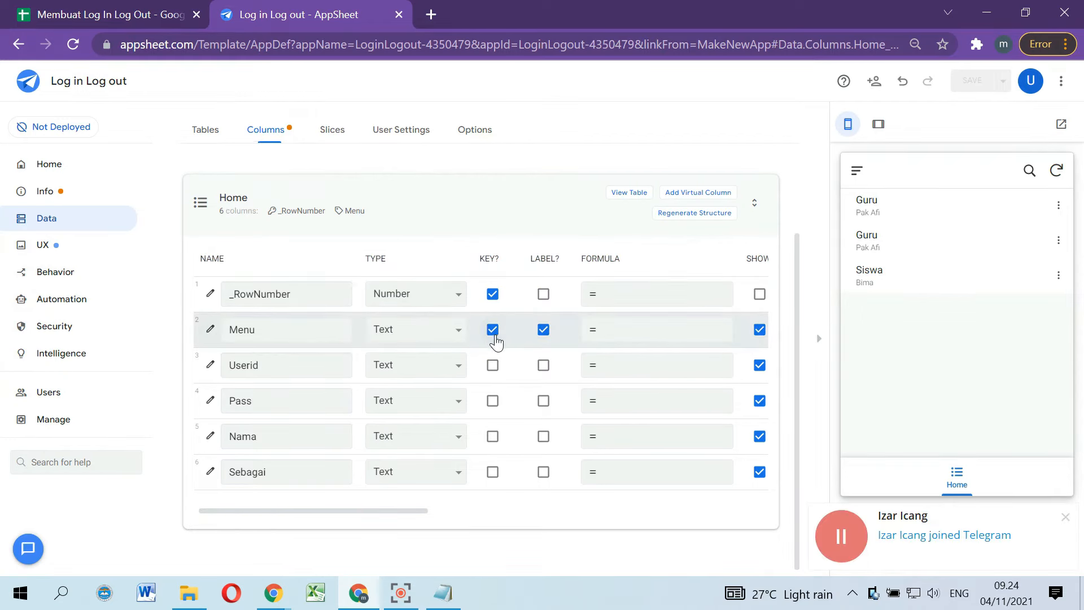
left_click(1065, 516)
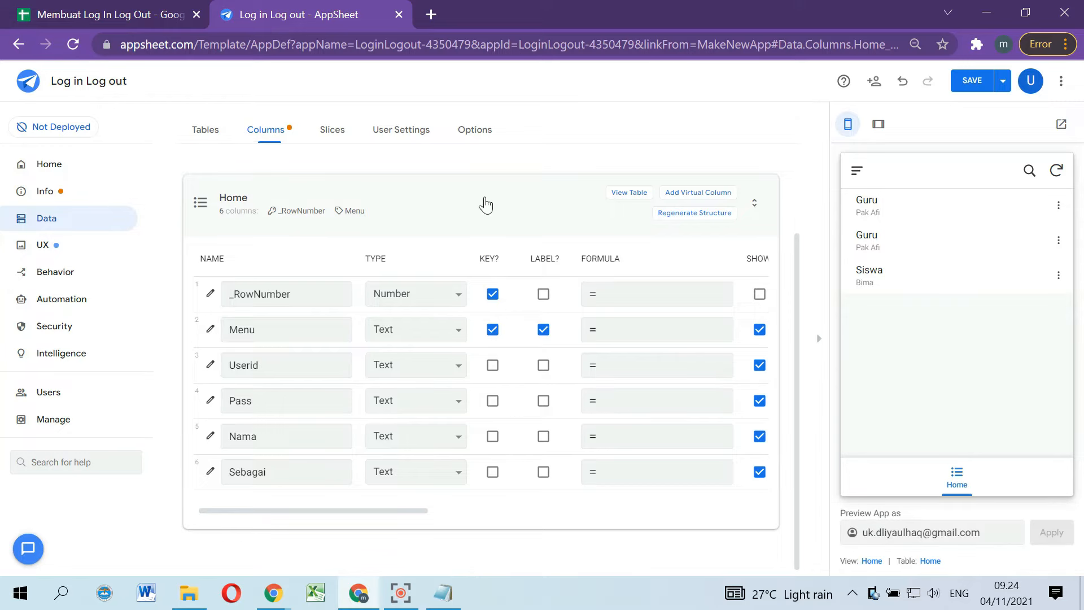
left_click(492, 294)
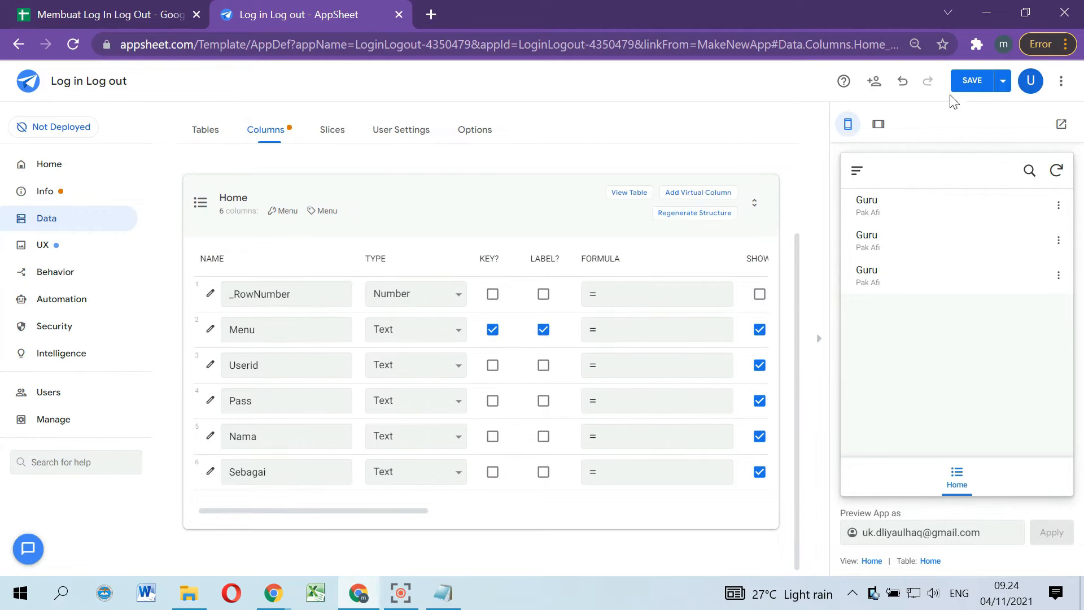
left_click(970, 82)
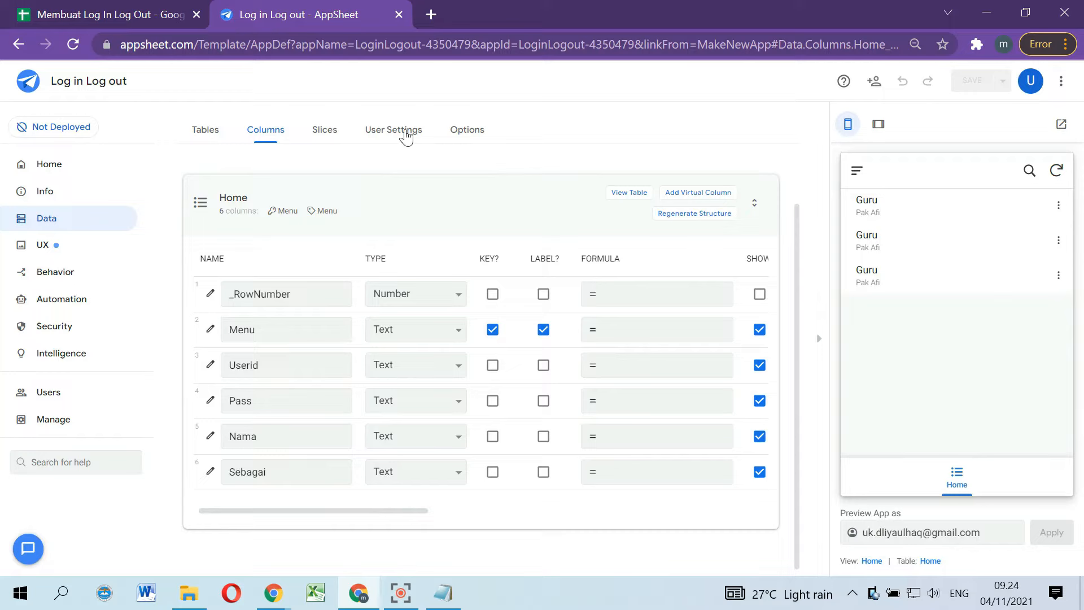
Step: Rename Option 1 to Username in the per-user settings
left_click(405, 136)
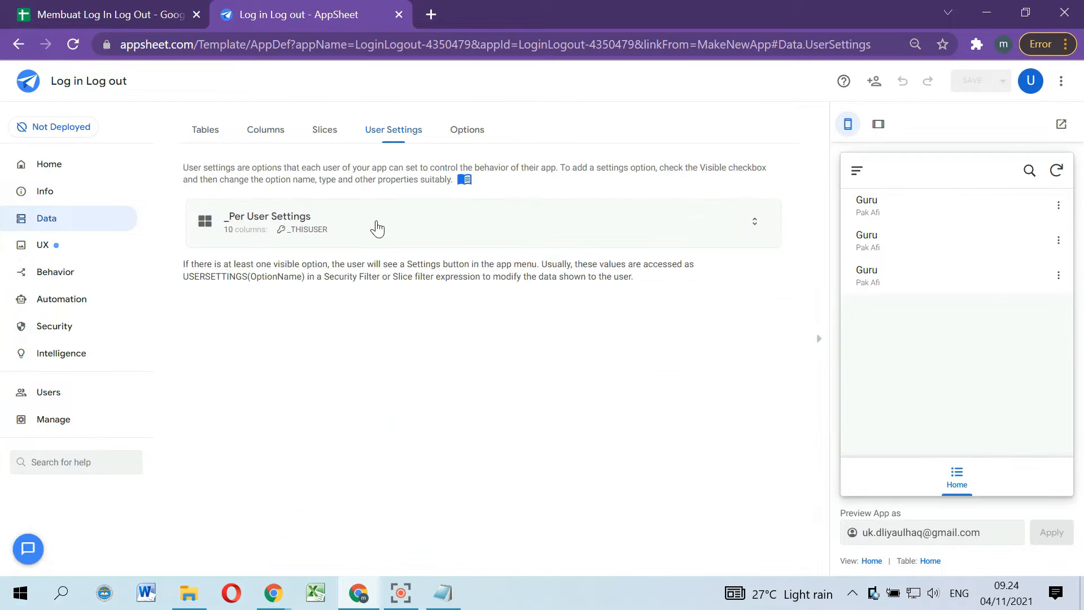
left_click(379, 227)
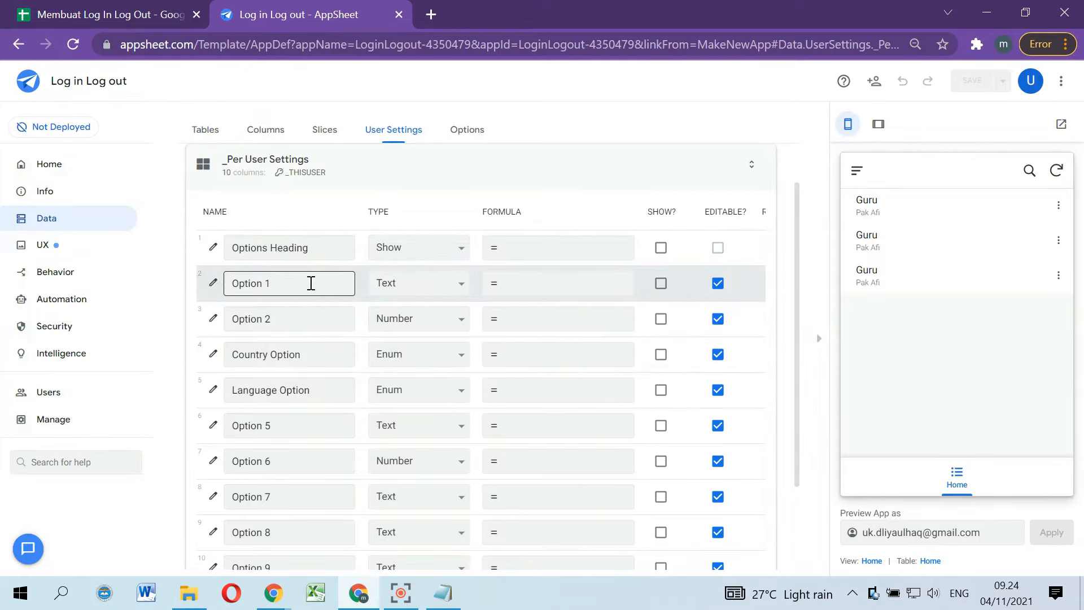
left_click(282, 280)
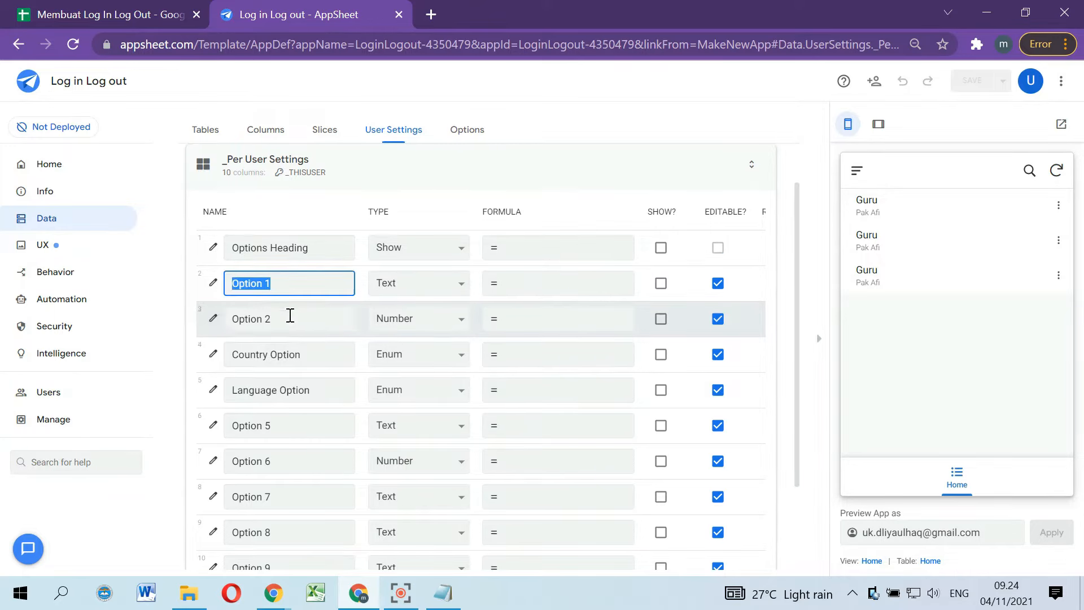
type("Username")
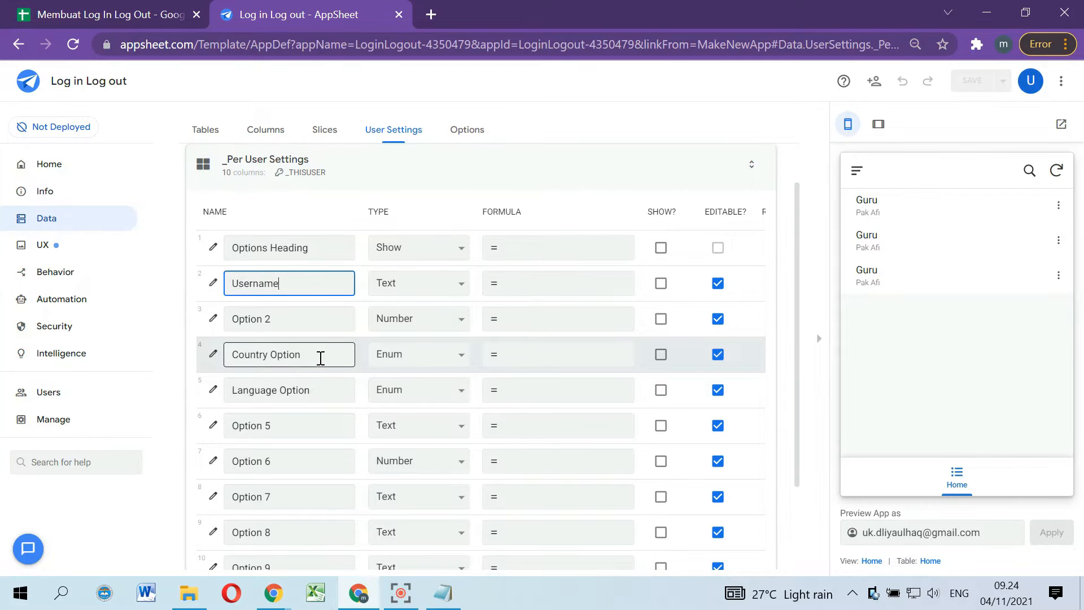
Step: Check the sheet's column headings, and rename the user settings Option 2 to Password and Country Option to Nama
left_click(51, 15)
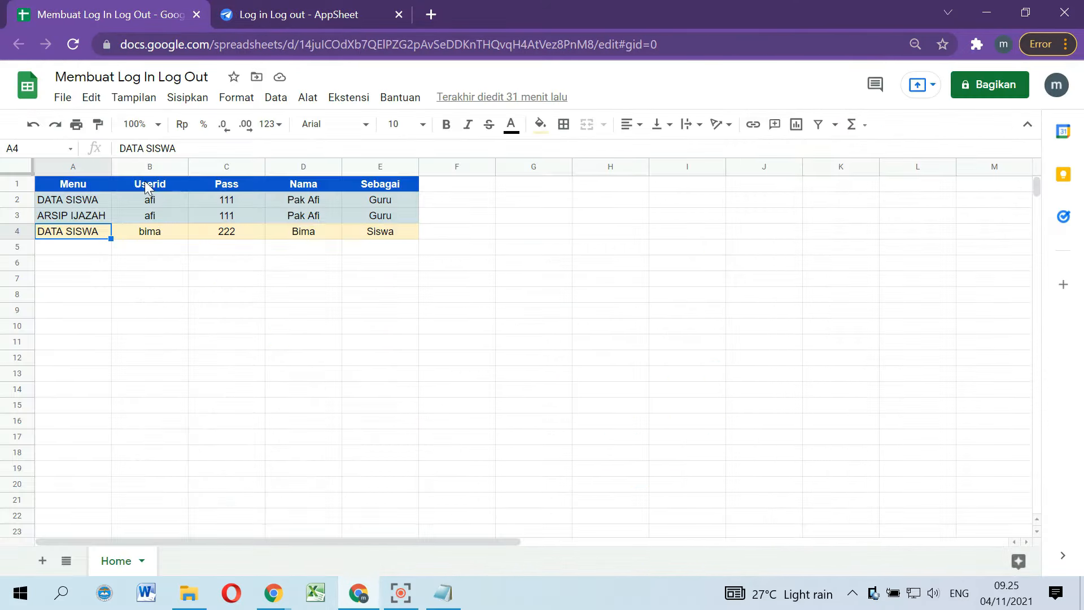
left_click(265, 15)
left_click(255, 319)
type("Password")
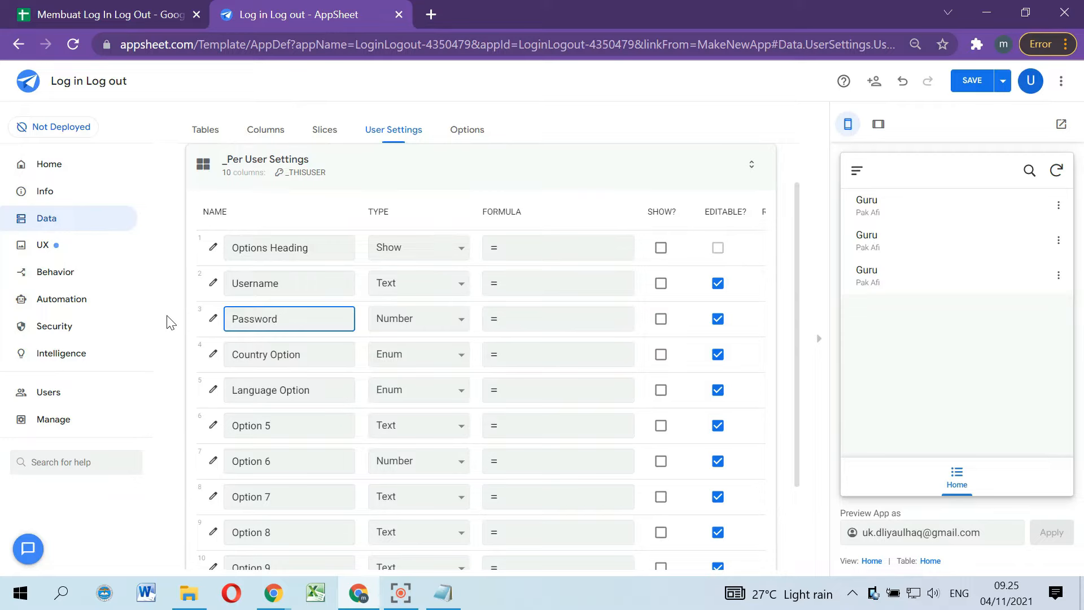
left_click(338, 353)
type("Nama")
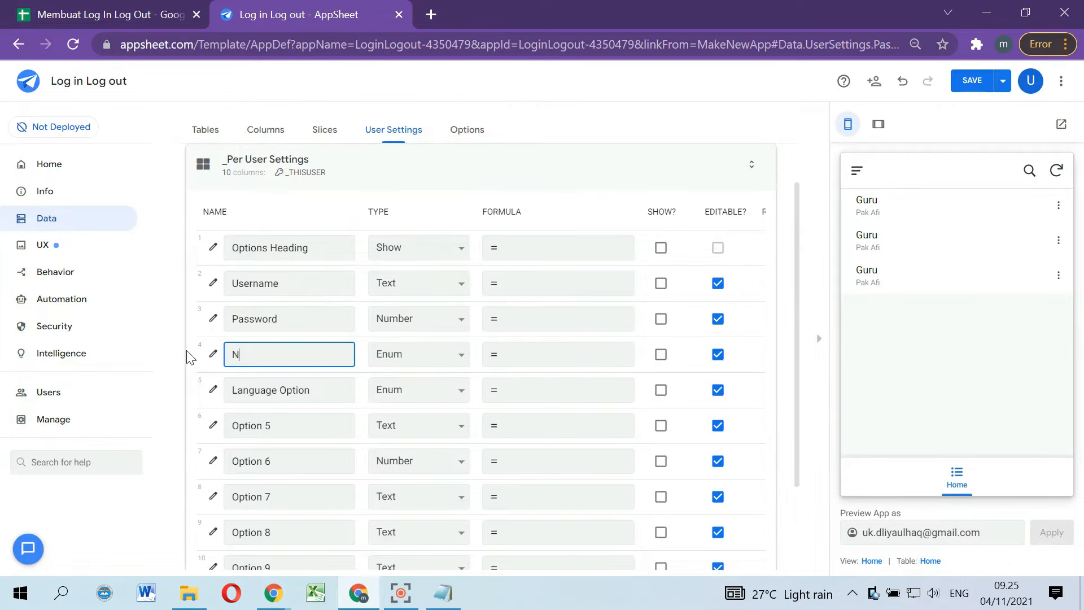
Step: Rename the Language Option user setting to Sebagai and check the column types in the Home table
left_click(317, 388)
type("Sebagai")
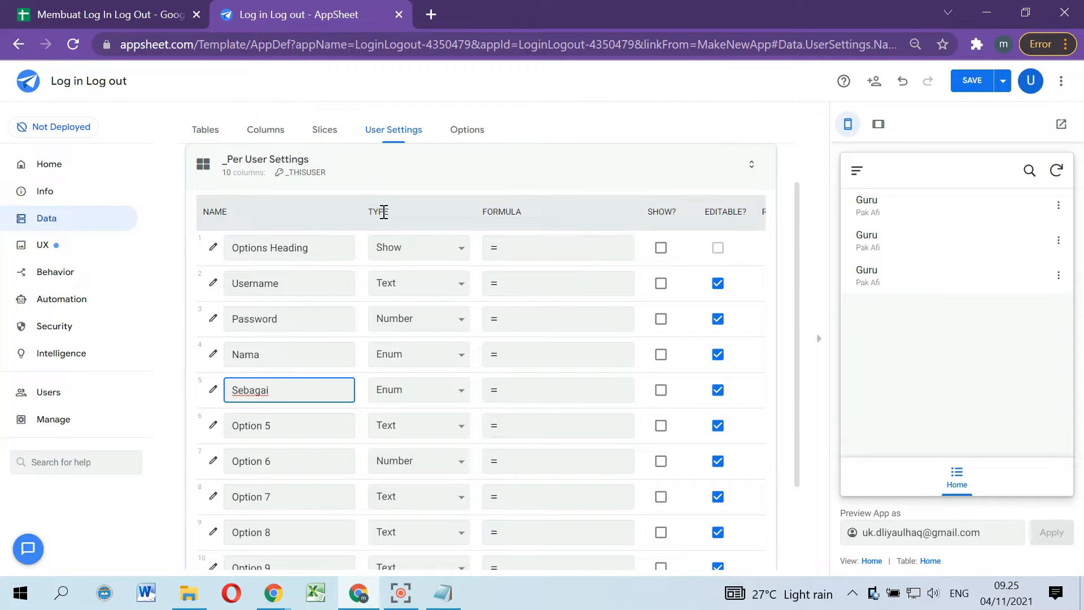
left_click(265, 131)
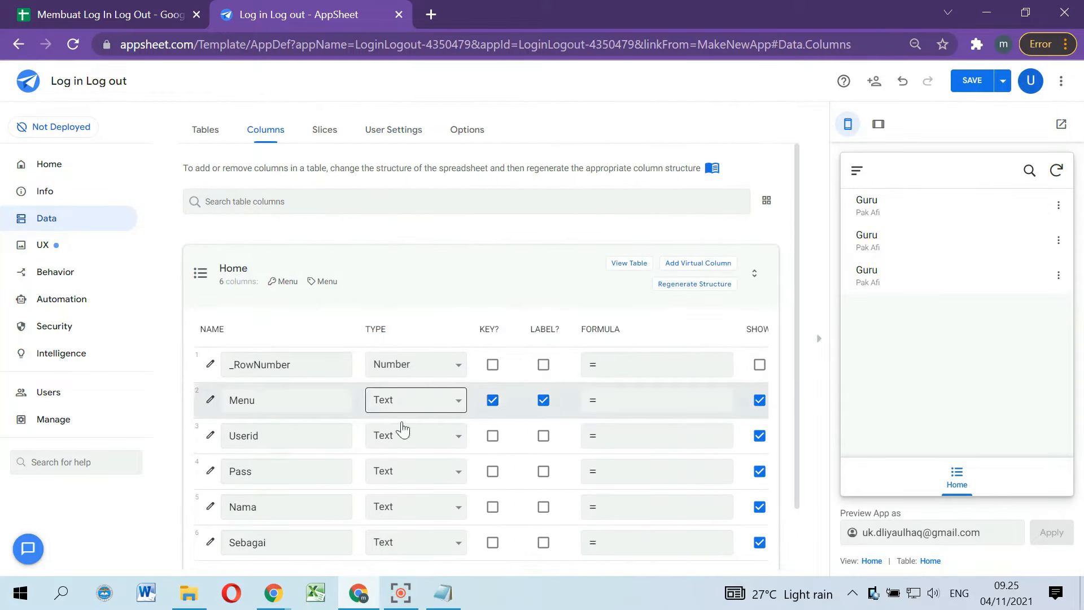
scroll(407, 462, "down", 1)
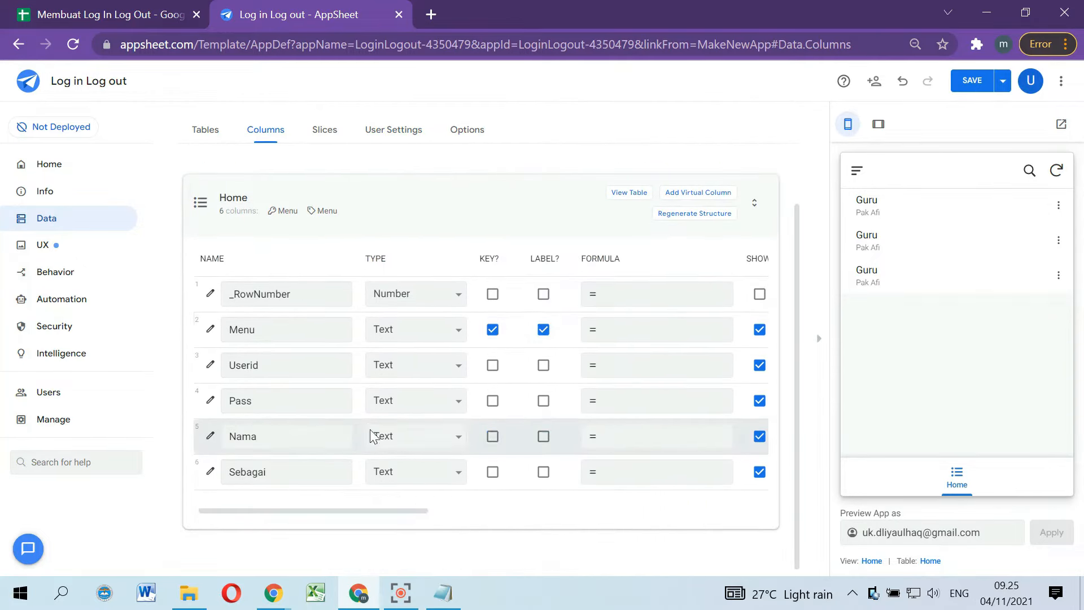
left_click(390, 133)
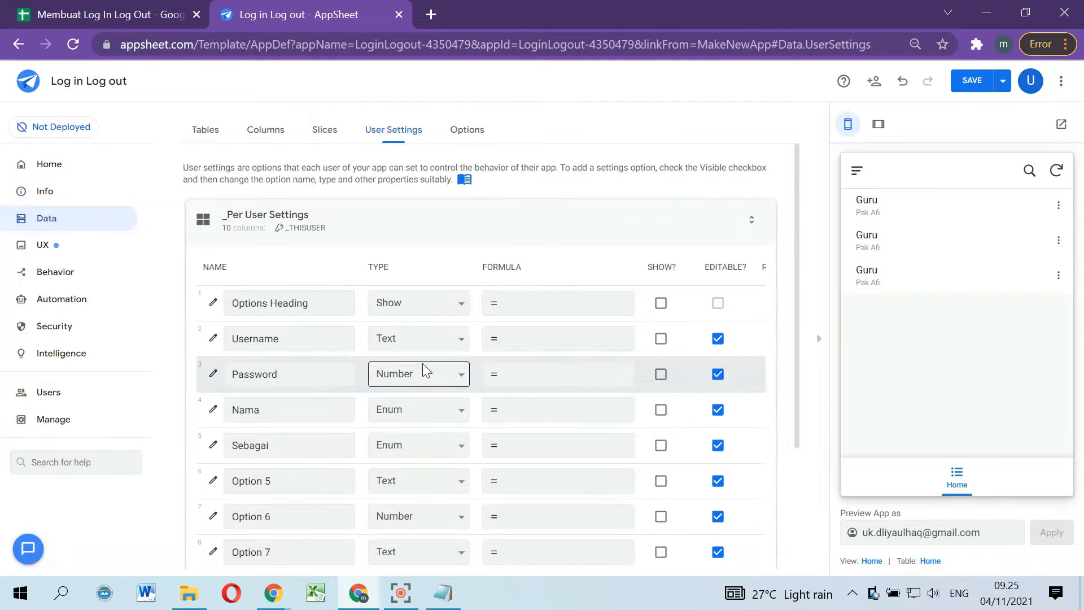
Step: Change the type of the Password, Nama and Sebagai user settings to Text and save the app
left_click(426, 372)
scroll(417, 289, "down", 2)
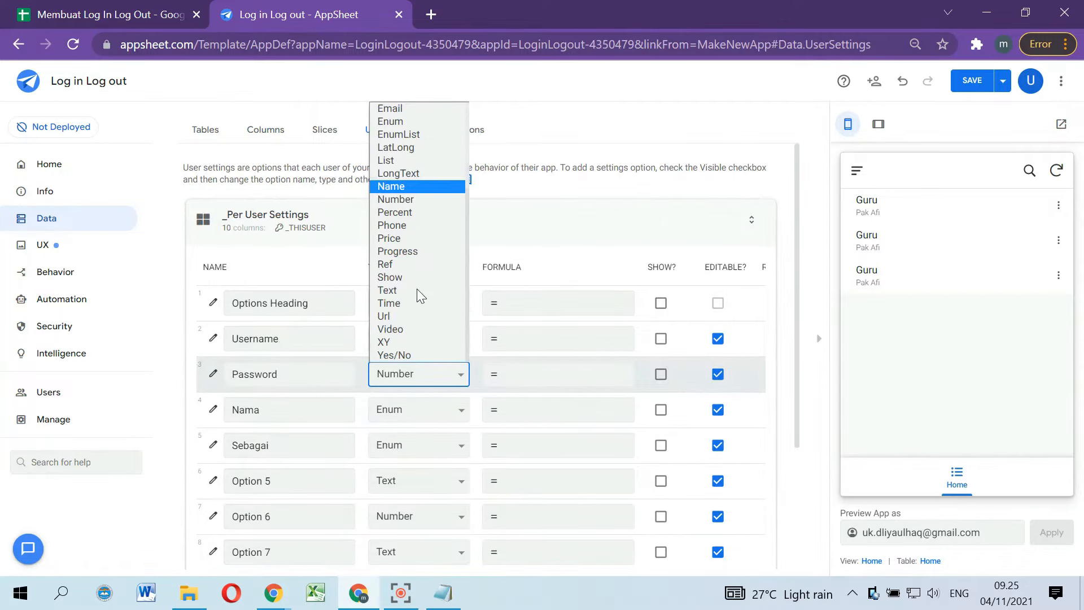
left_click(417, 289)
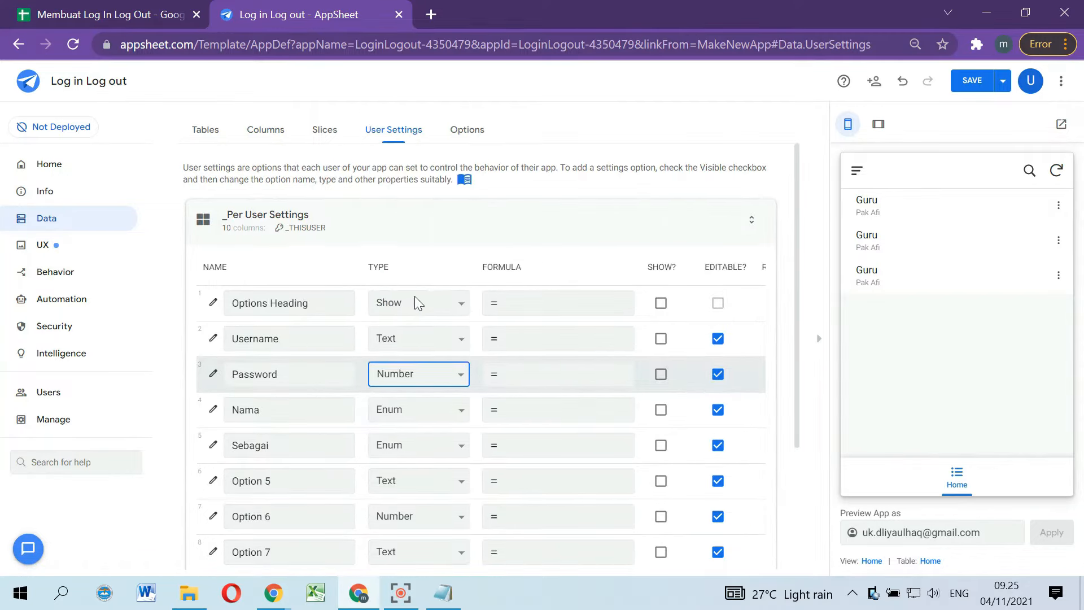
left_click(431, 412)
scroll(428, 367, "down", 3)
left_click(419, 325)
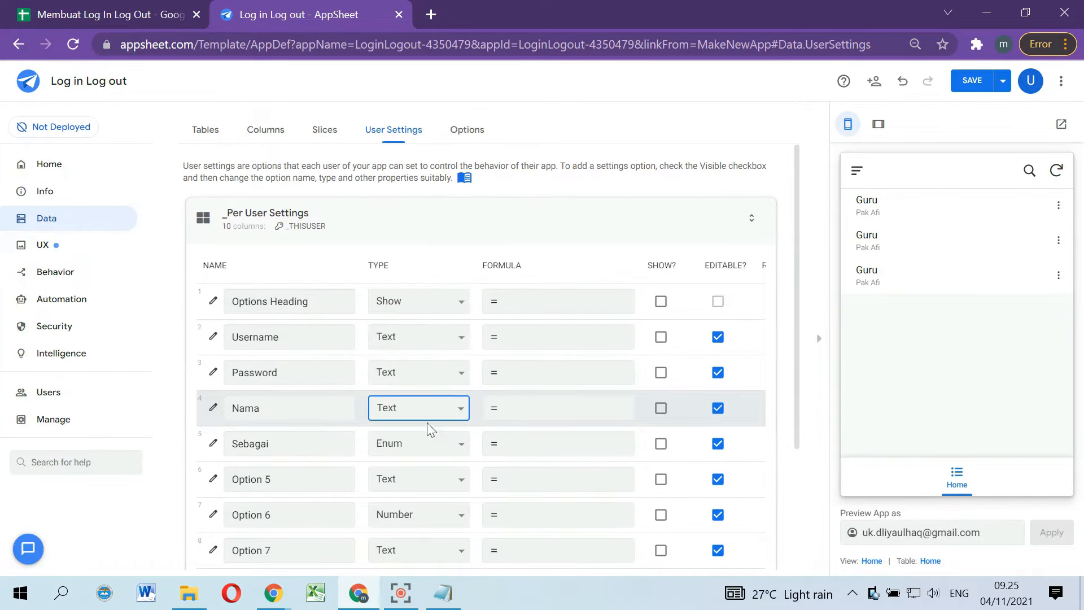
left_click(429, 444)
scroll(421, 371, "down", 1)
scroll(421, 370, "down", 2)
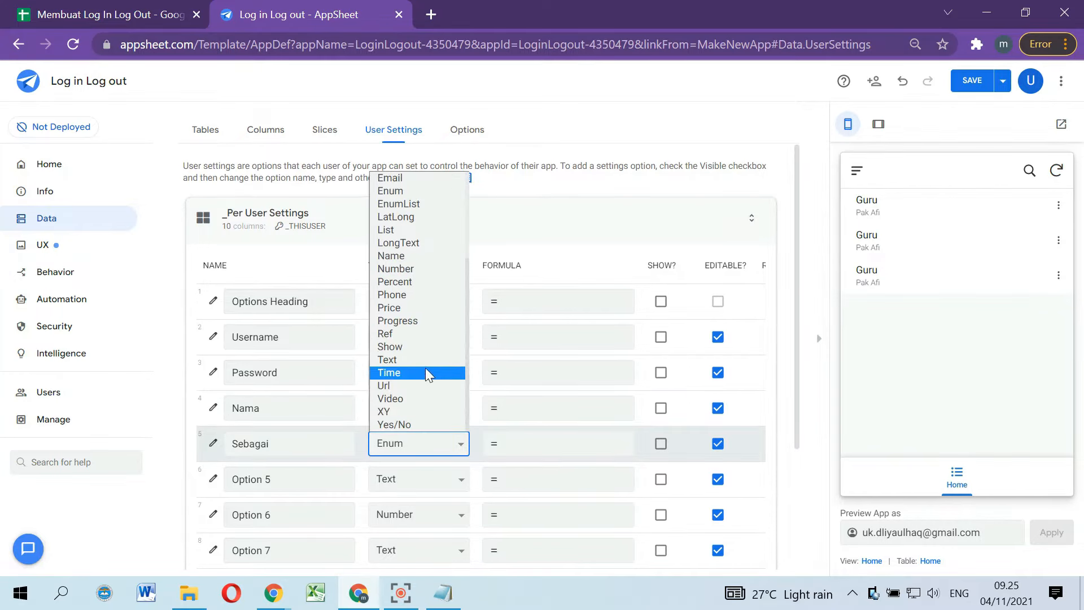
left_click(425, 370)
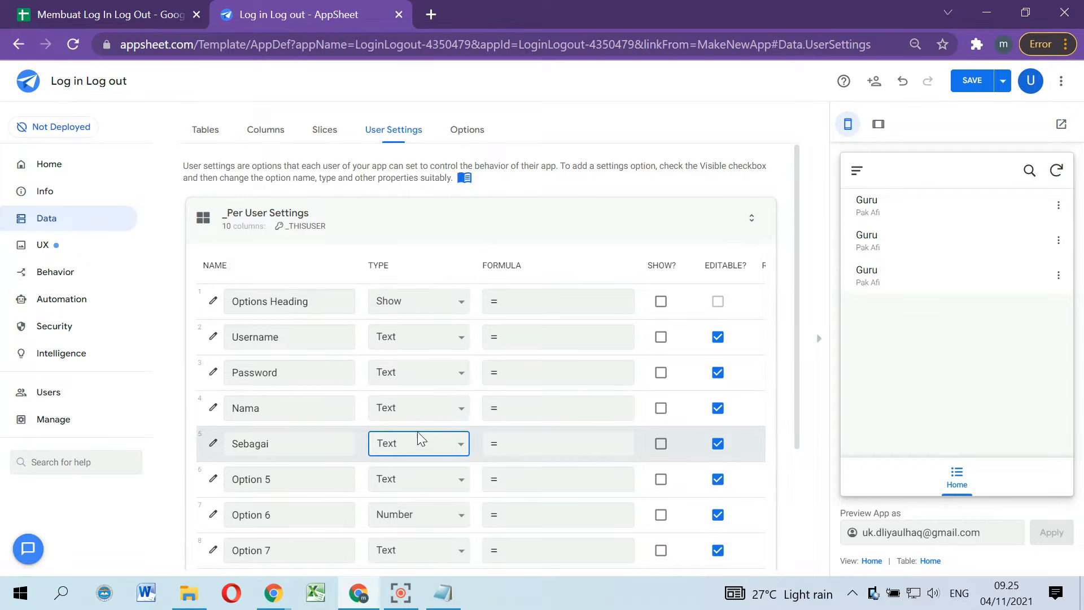
left_click(969, 83)
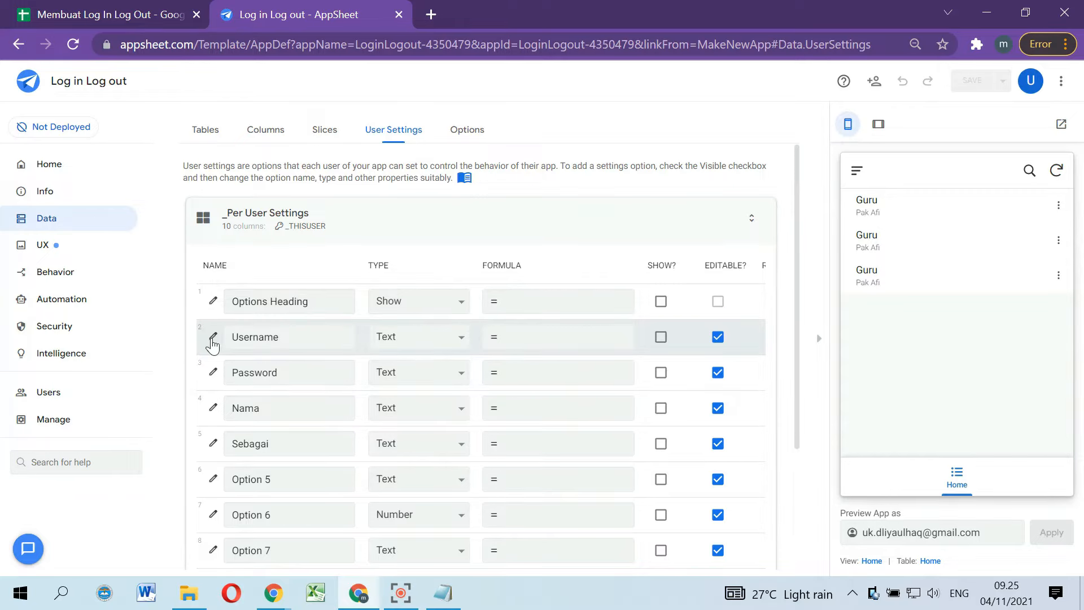
Step: Copy AND(ISNOTBLANK([username]), IN([_thisrow_after].[username],home[userid]), ISNOTBLANK([password])) from the Notepad notes into the Username setting's Valid If formula
left_click(213, 339)
left_click(557, 476)
scroll(564, 438, "down", 1)
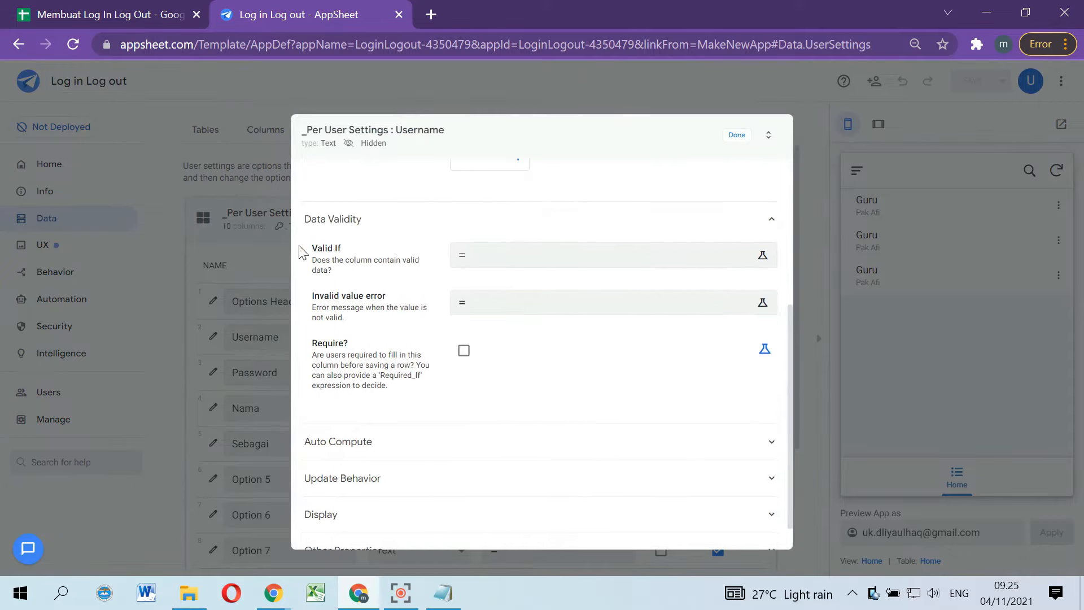
left_click(509, 255)
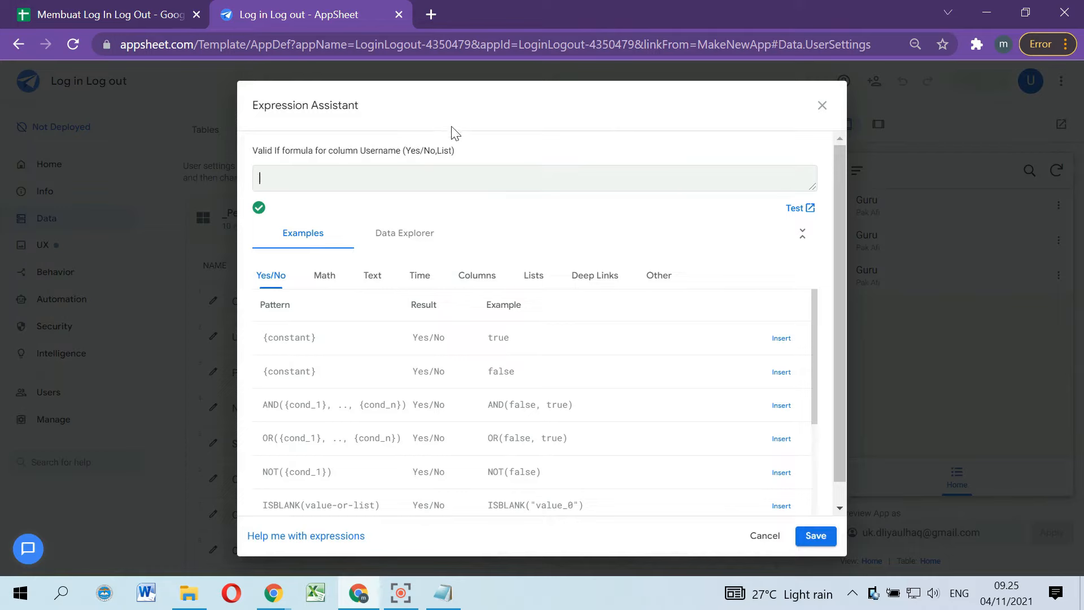
left_click(459, 587)
left_click_drag(497, 265, 840, 165)
left_click_drag(518, 292, 489, 235)
key("ctrl+c")
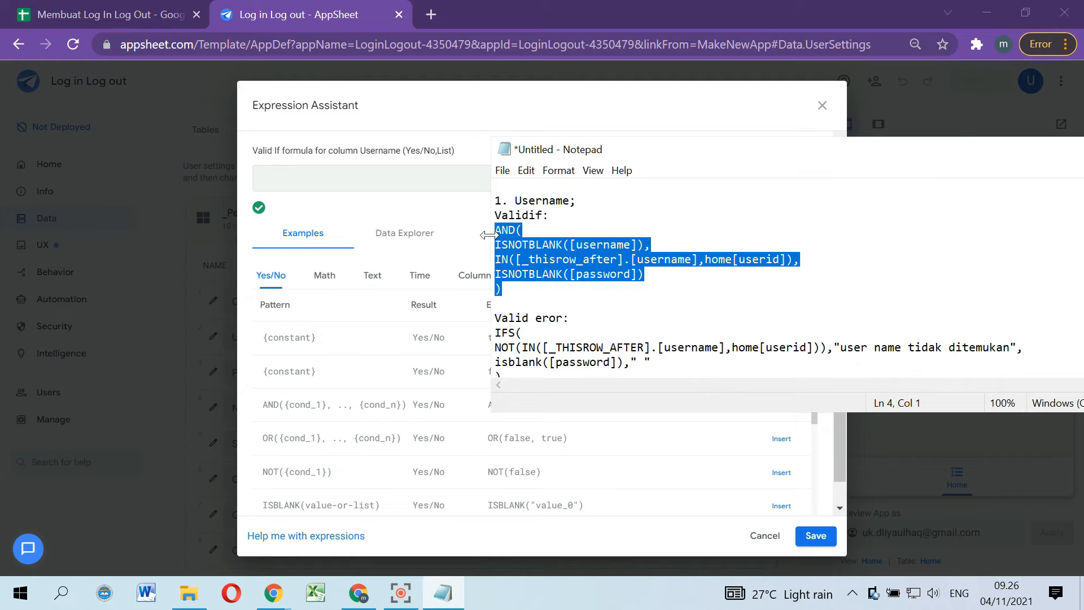
left_click(344, 184)
key("ctrl+v")
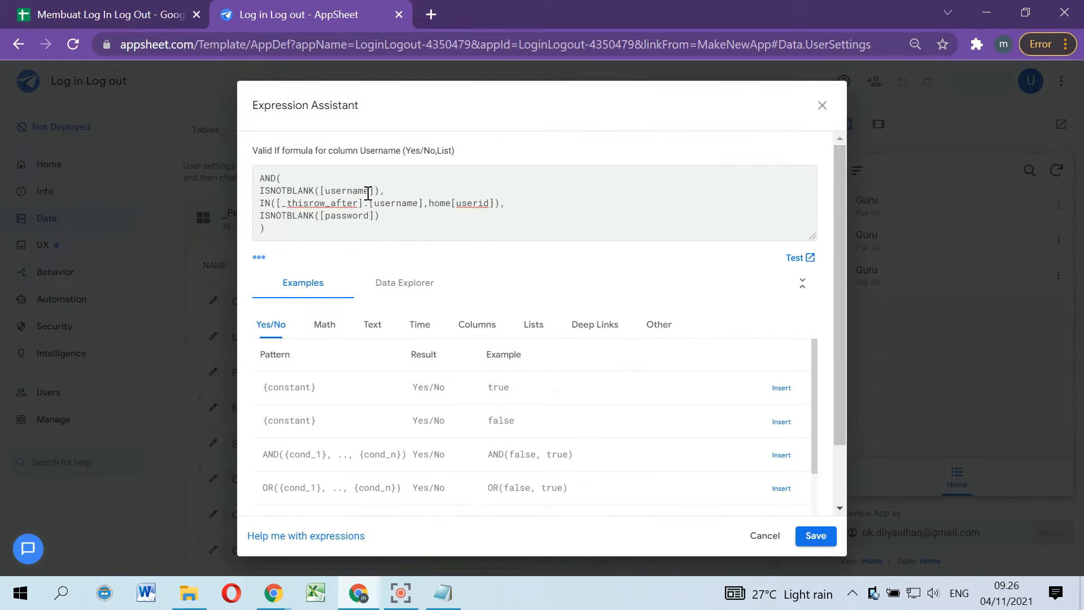
Step: Check the Valid If formula's username, home[userid] and password references against the sheet's Userid column, and save the expression
left_click_drag(370, 191, 324, 191)
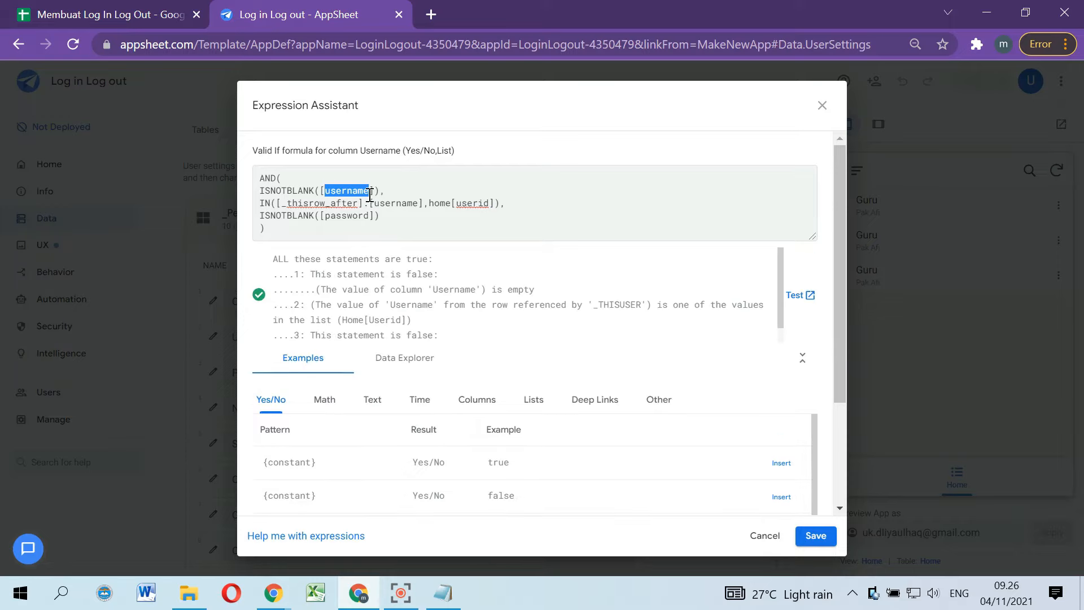
left_click(335, 191)
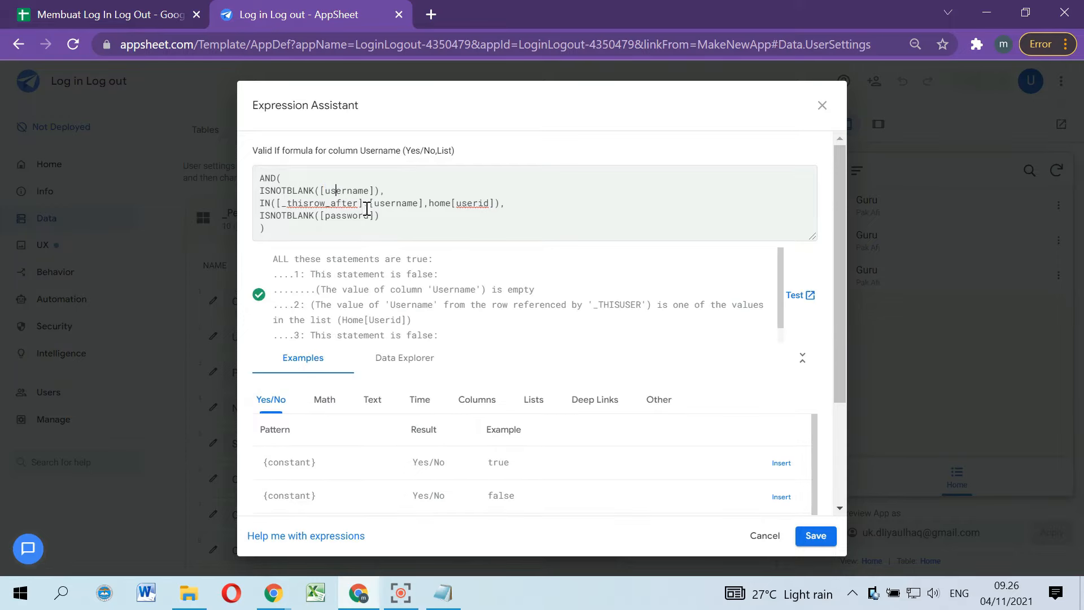
left_click_drag(375, 204, 439, 206)
left_click(113, 14)
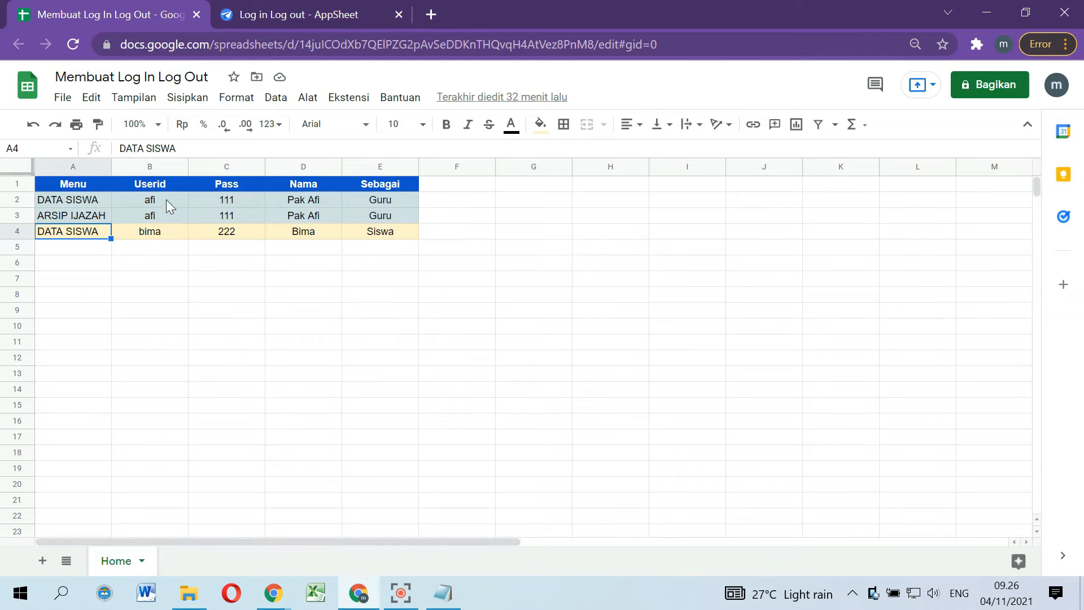
left_click(170, 186)
left_click(261, 15)
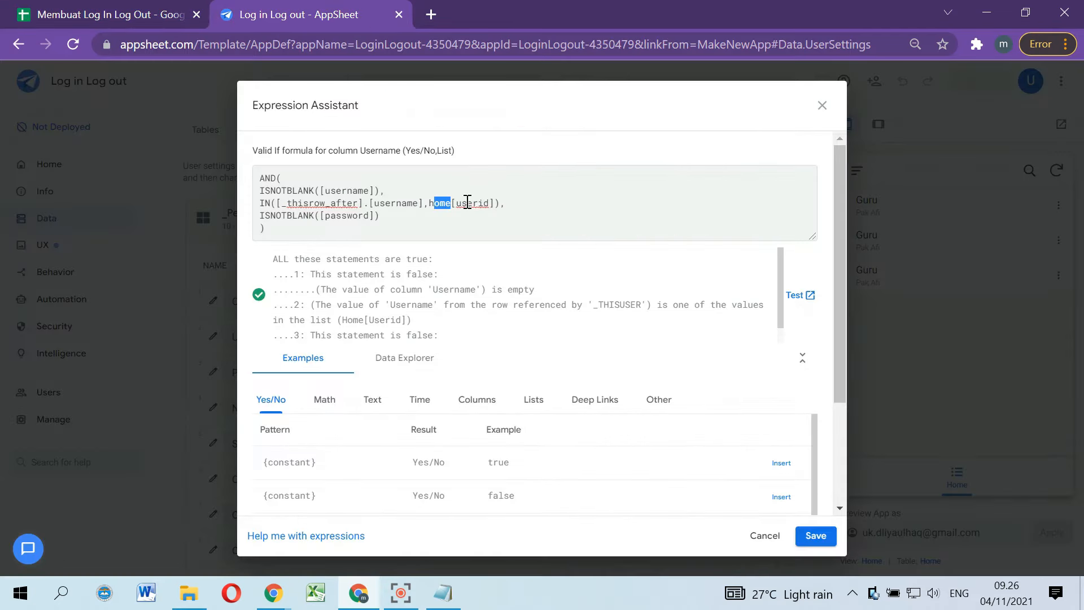
left_click_drag(489, 207, 462, 207)
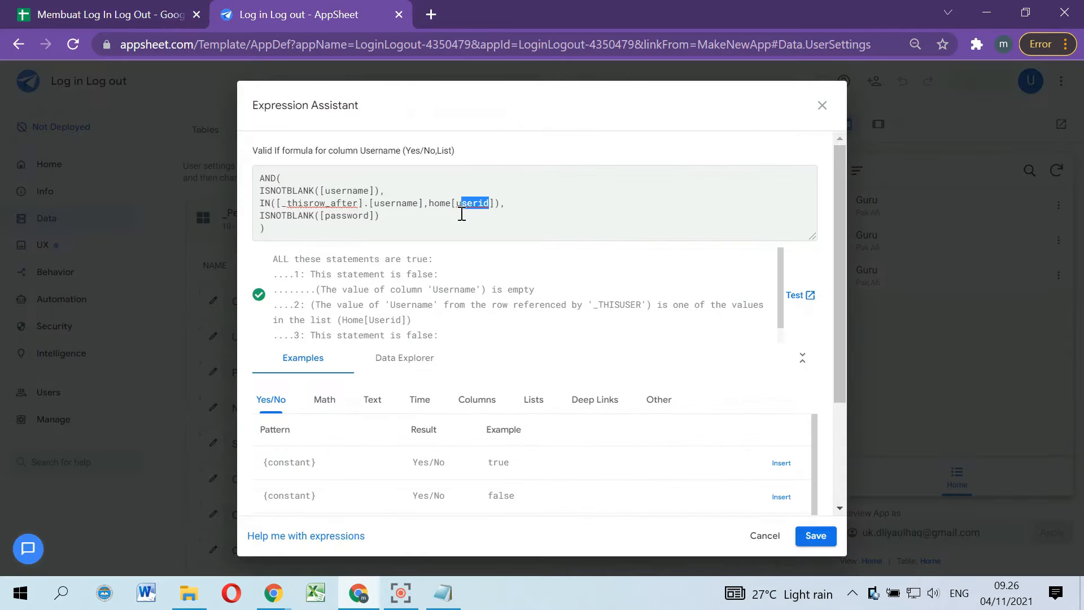
left_click_drag(375, 205, 324, 218)
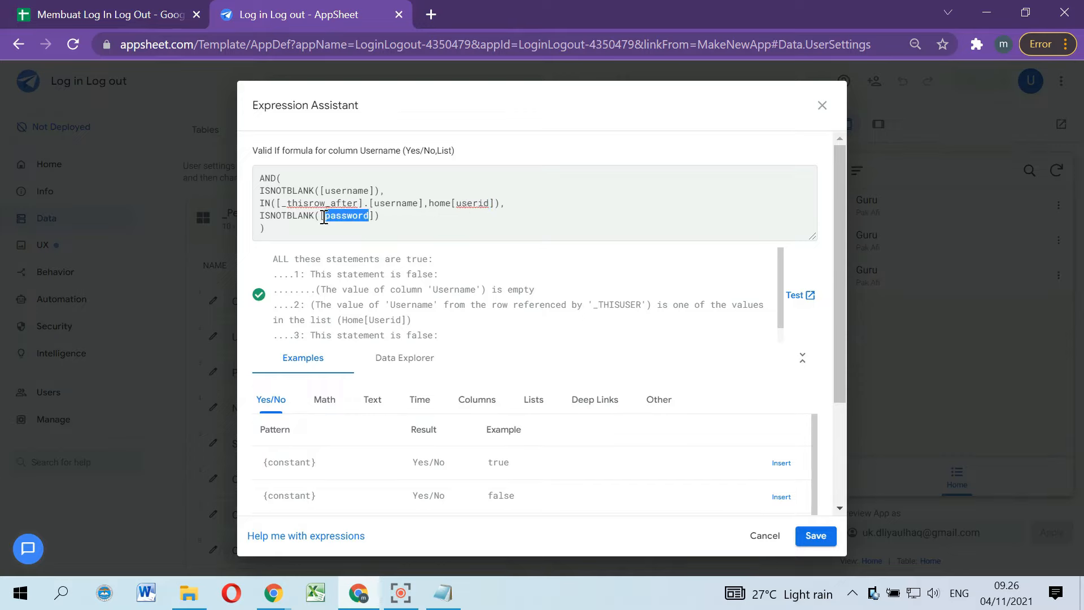
left_click(806, 536)
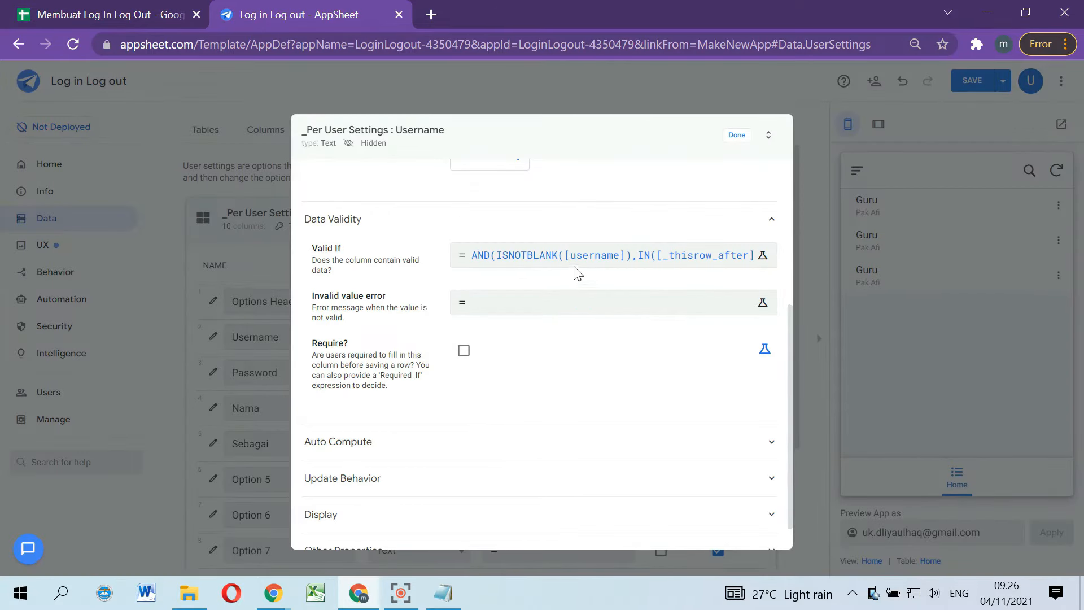
Step: Review Username's Valid If formula again alongside the Userid values in the spreadsheet
left_click(539, 261)
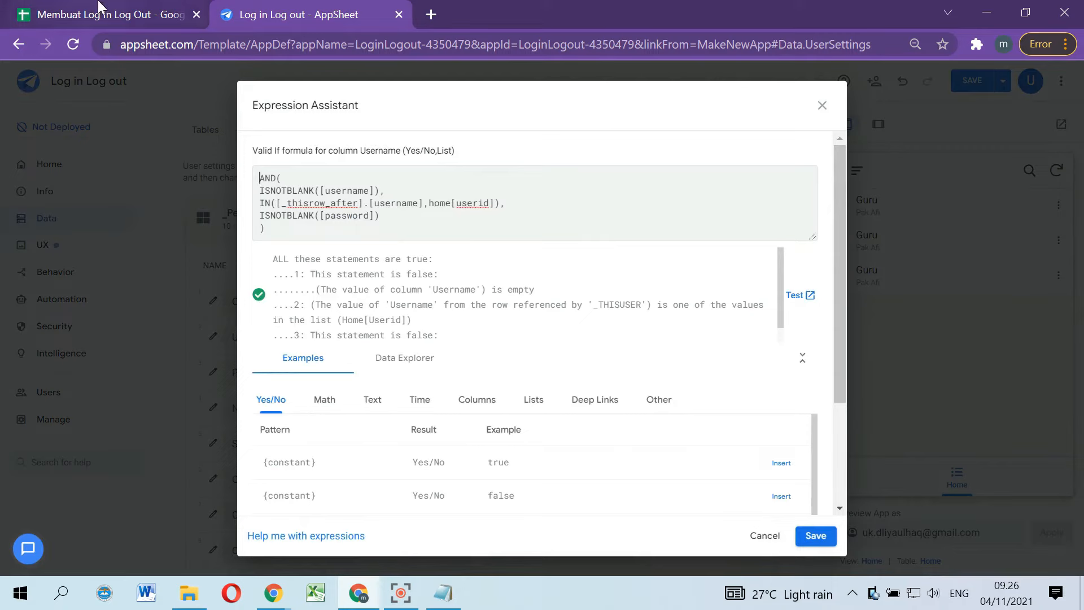
left_click(104, 13)
left_click_drag(150, 206, 157, 235)
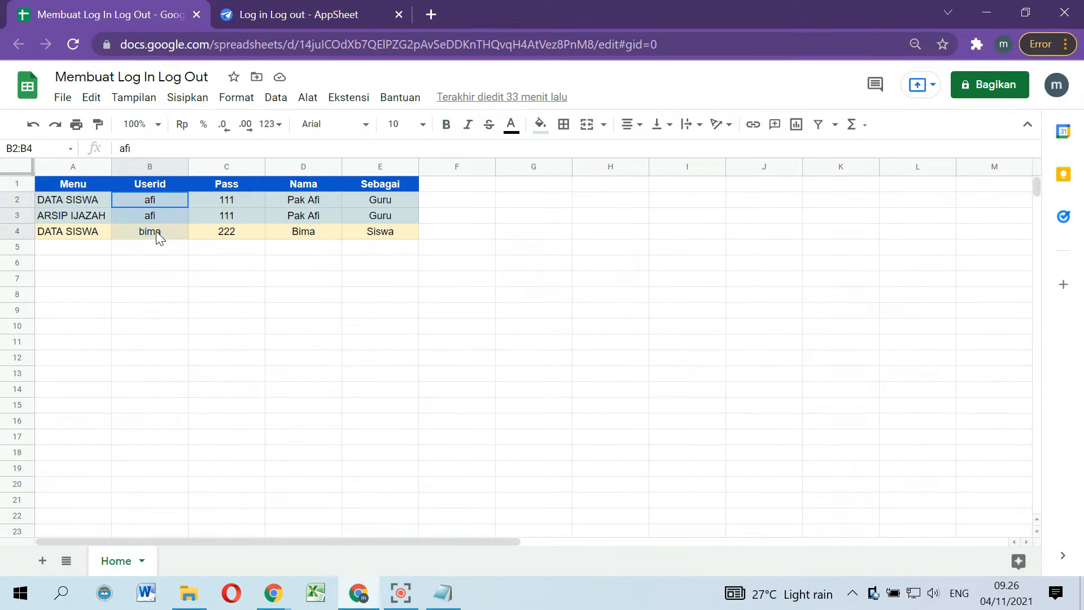
left_click(265, 7)
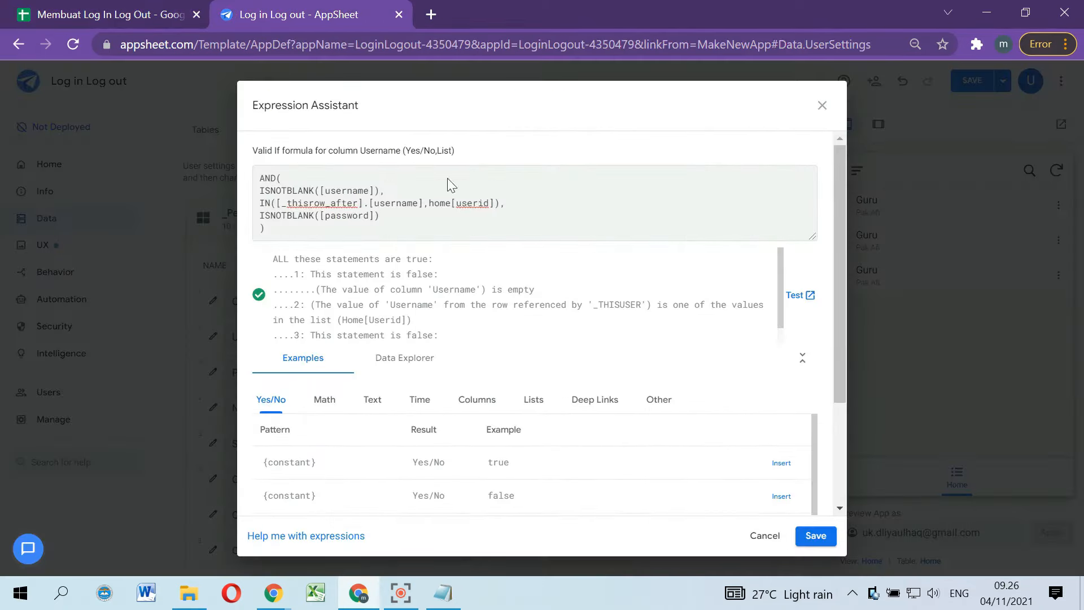
left_click(817, 535)
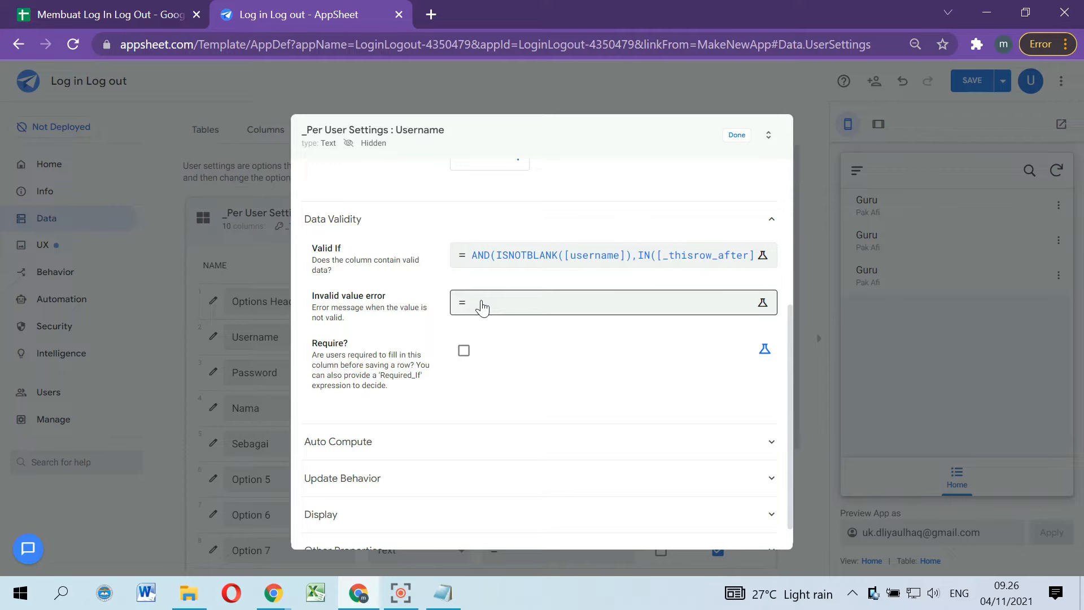
Step: Copy IFS(NOT(IN([_THISROW_AFTER].[username],home[userid])),"user name tidak ditemukan", isblank([password])," ") from Notepad into the Username setting's Invalid value error formula
left_click(443, 593)
scroll(544, 345, "down", 1)
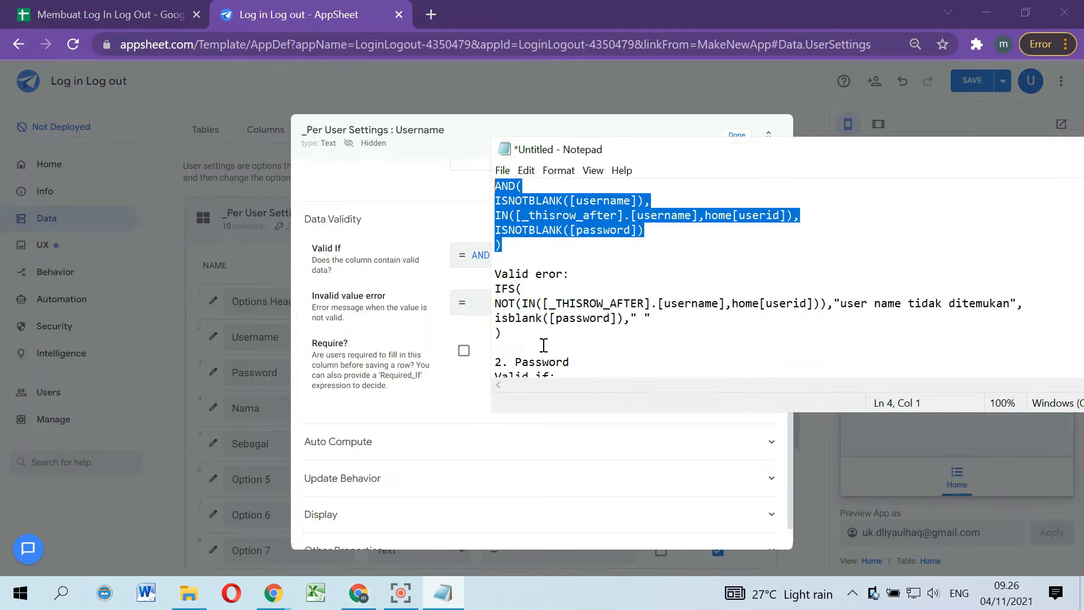
left_click_drag(526, 333, 495, 288)
key("ctrl+c")
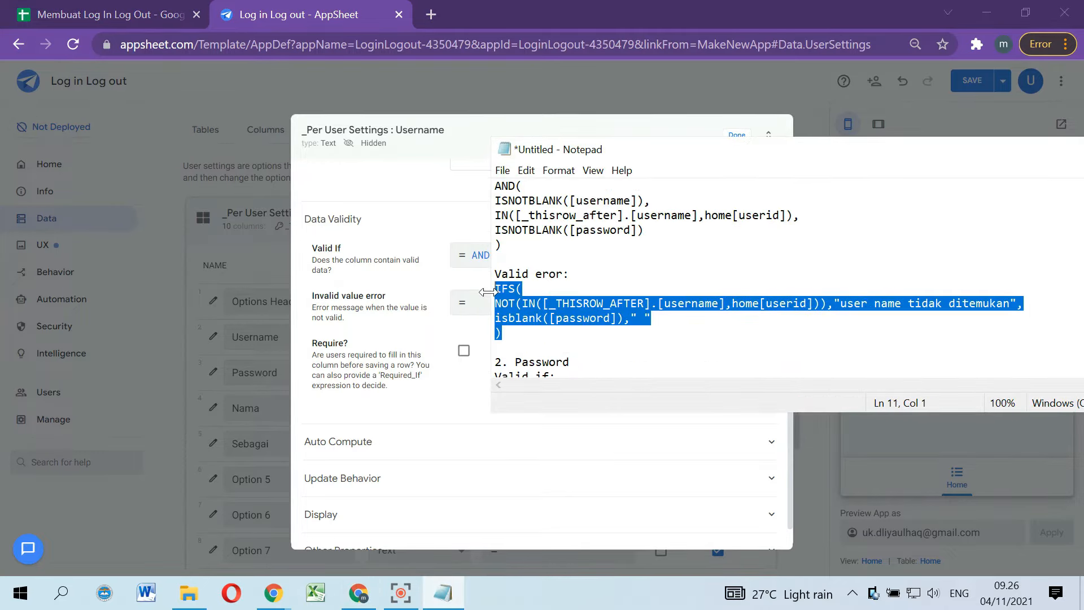
left_click(406, 233)
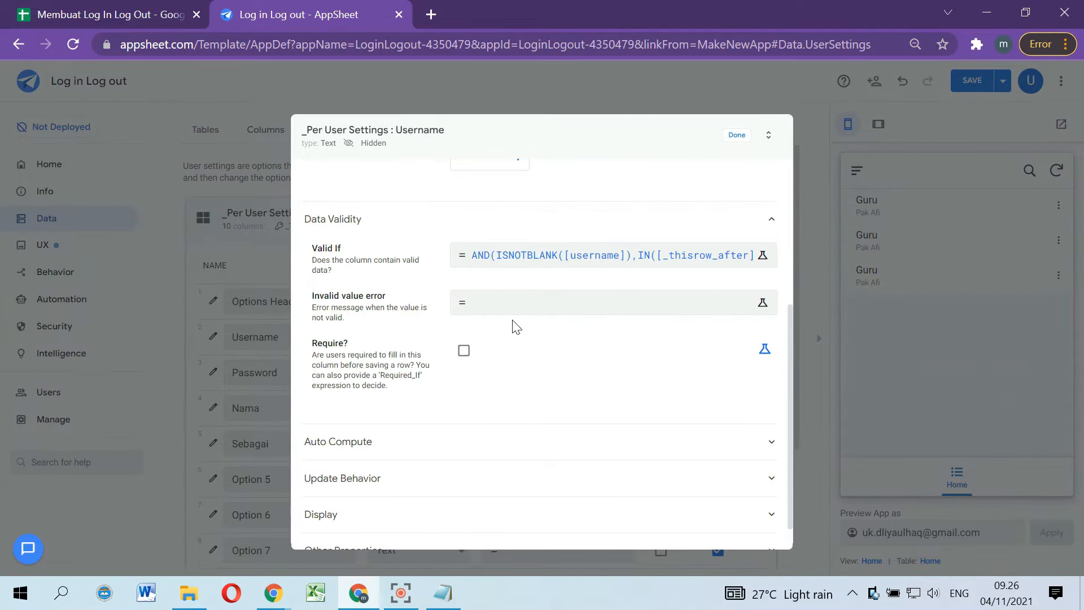
left_click(511, 305)
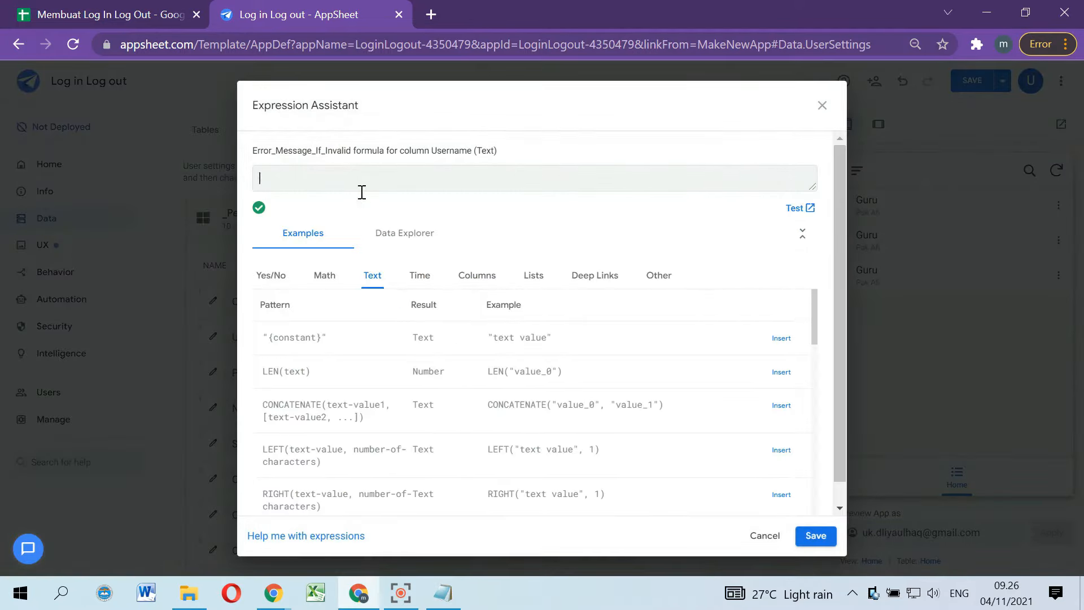
key("ctrl+v")
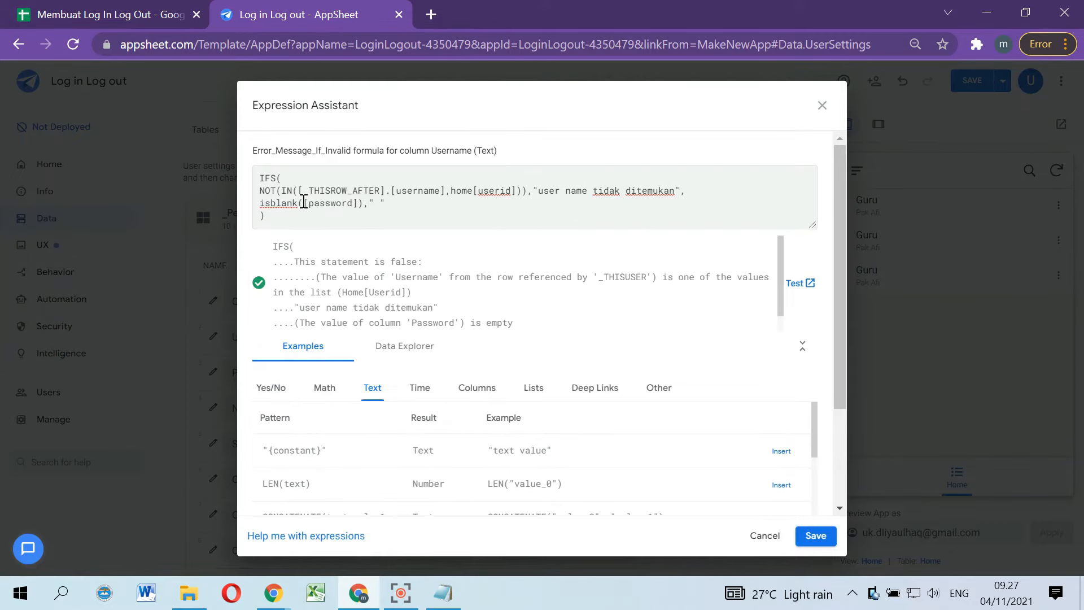
Step: Change the error text to "username tidak ditemukan", save the expression and finish editing the Username setting
left_click_drag(417, 113, 450, 148)
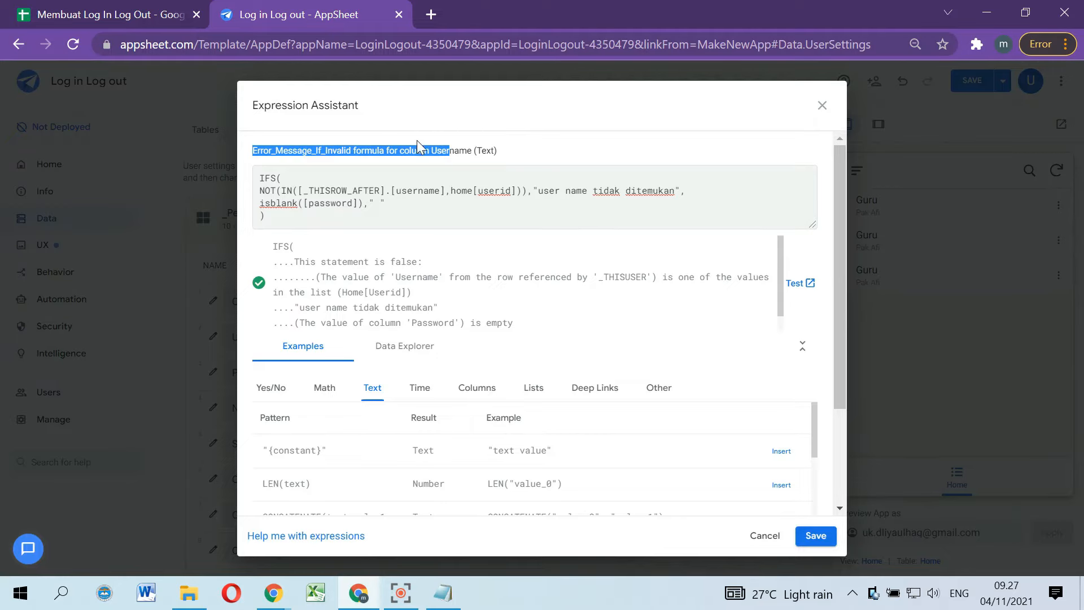
left_click(525, 204)
left_click_drag(540, 193, 659, 192)
left_click(568, 190)
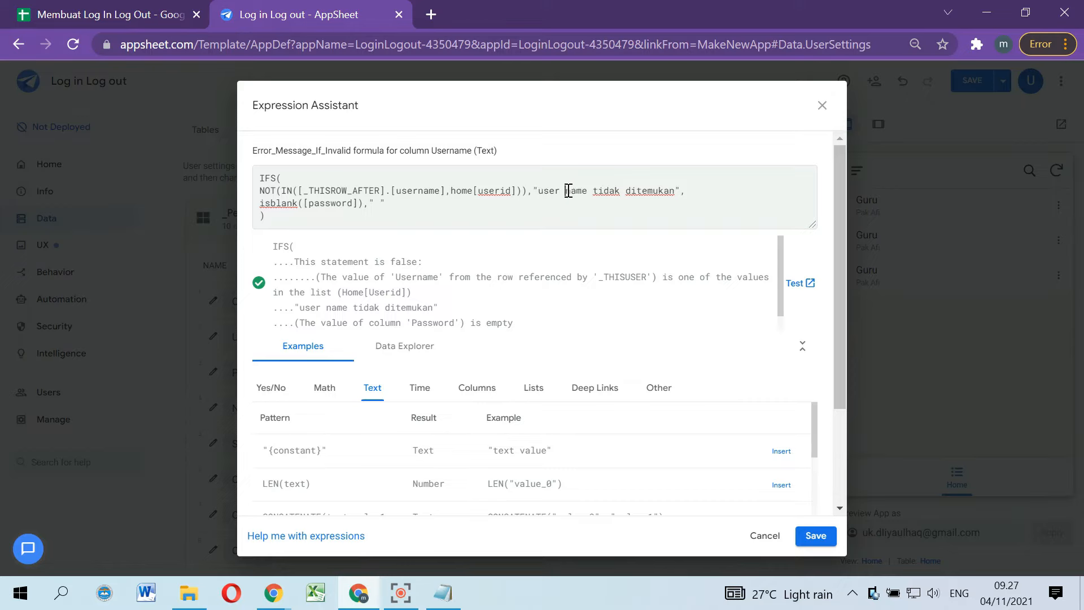
key("BackSpace")
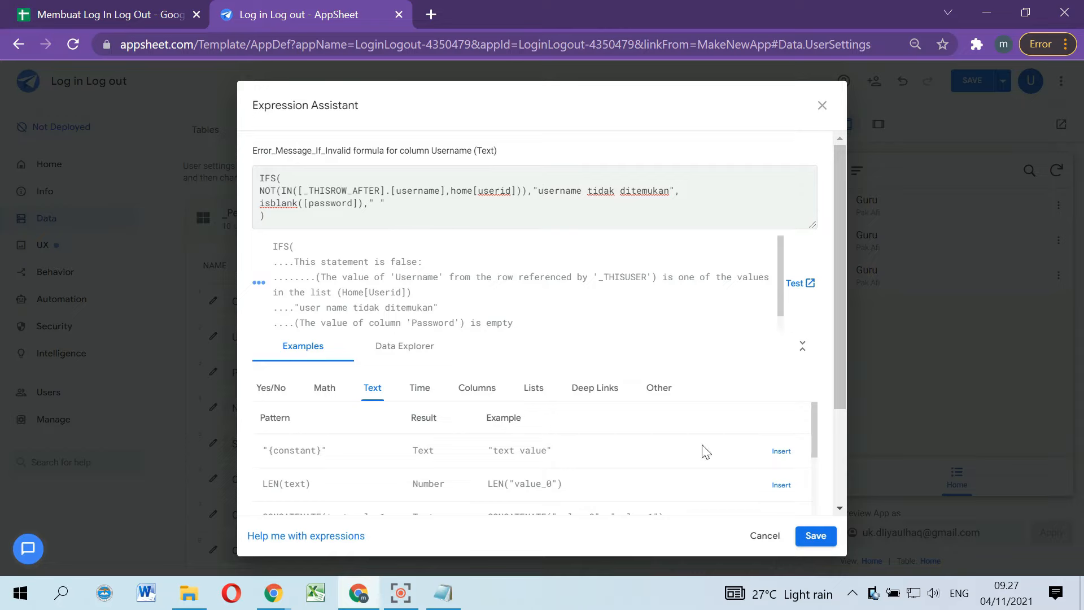
left_click(815, 536)
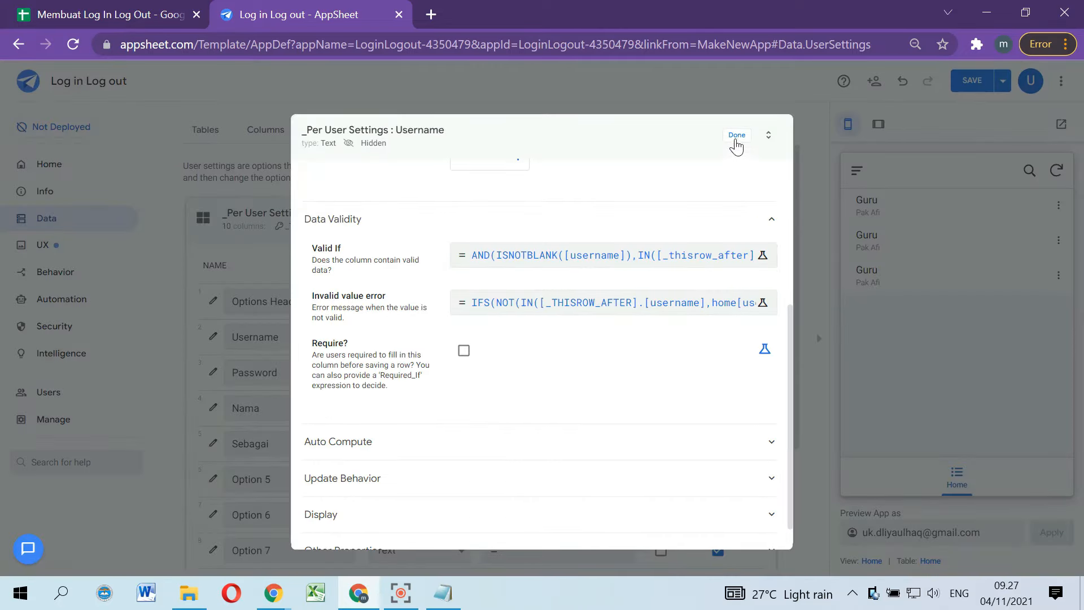
left_click(738, 136)
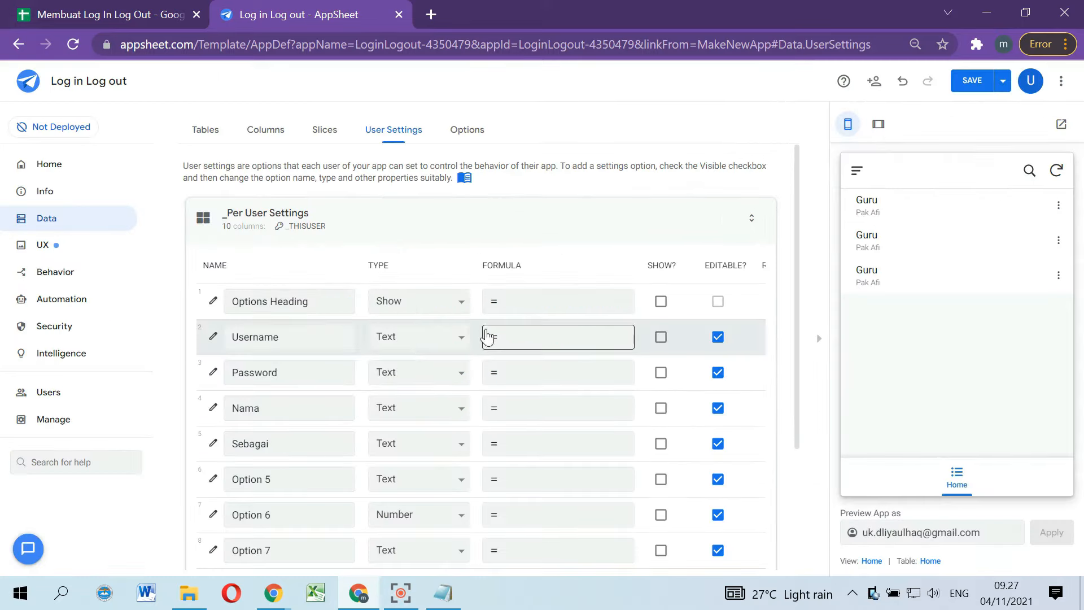
Step: Review the Username setting's Invalid value error formula, focusing on the NOT(IN()) condition and its "username tidak ditemukan" message
left_click(213, 336)
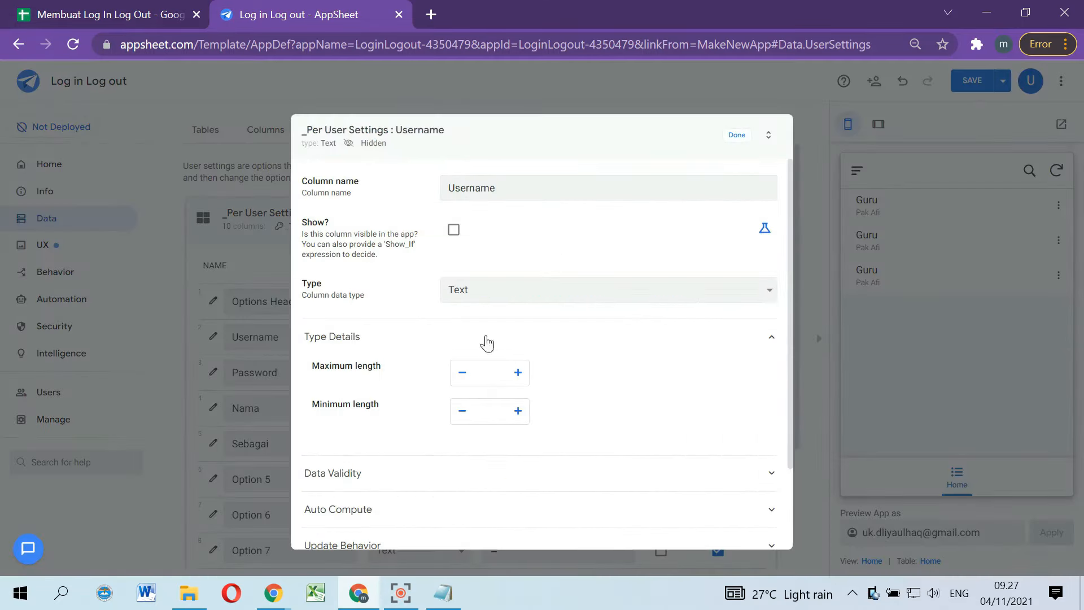
left_click(523, 473)
scroll(537, 428, "down", 3)
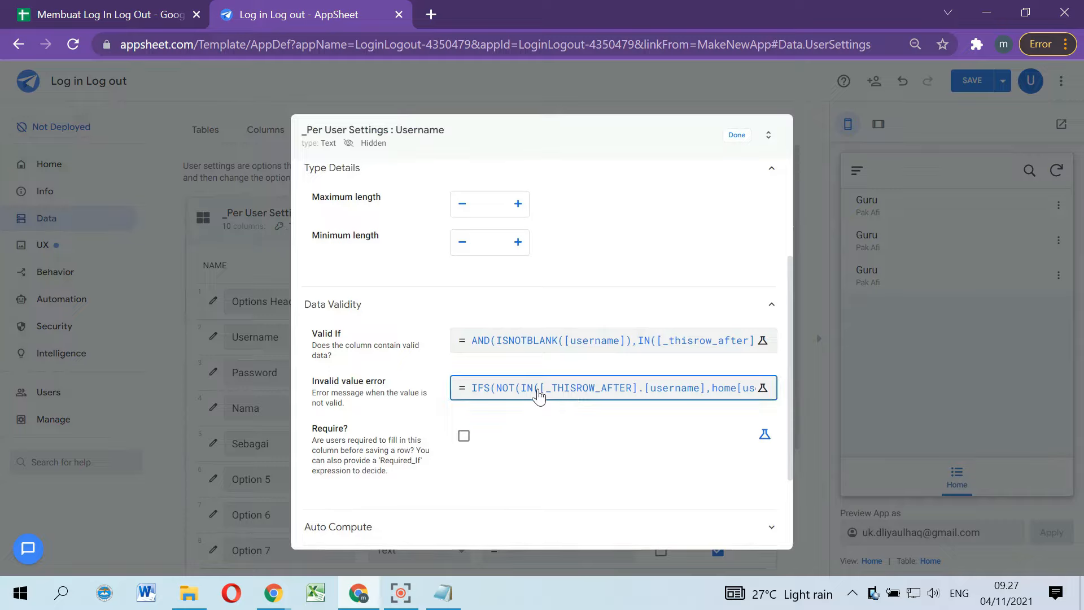
left_click(539, 401)
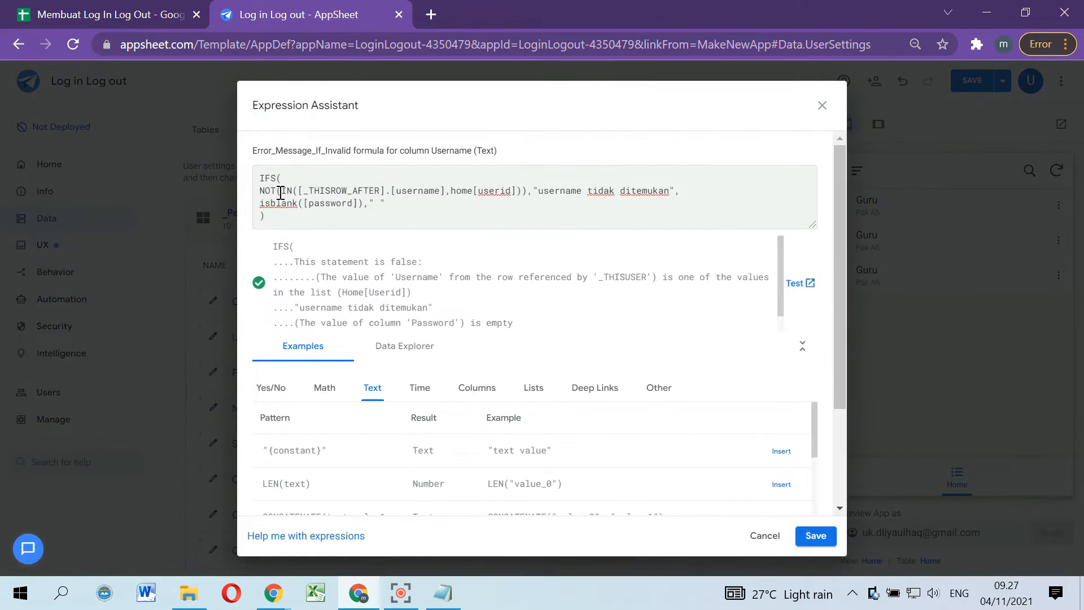
double_click(398, 192)
left_click(468, 192)
left_click(555, 194)
left_click_drag(668, 190, 541, 192)
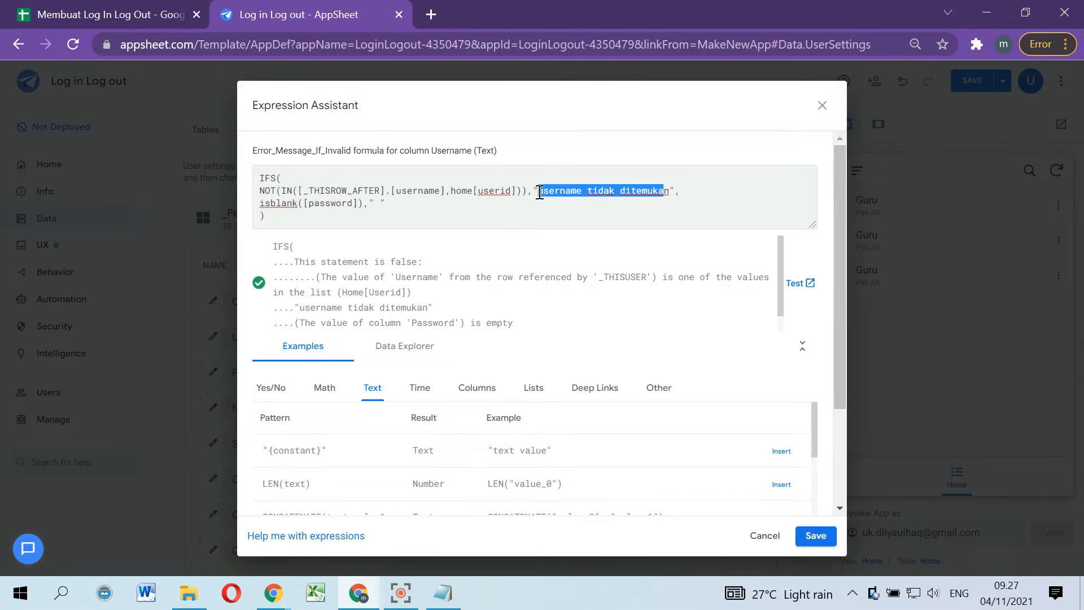
left_click_drag(669, 191, 540, 189)
left_click(632, 194)
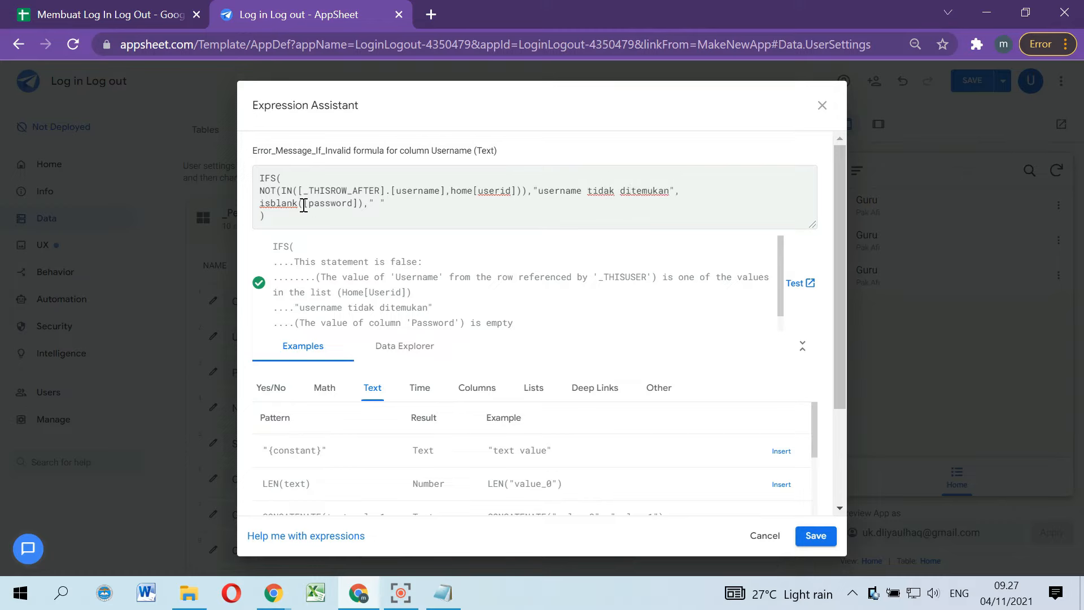
Step: Examine the isblank([password]) condition and its blank message in Username's Invalid value error formula
left_click_drag(260, 203, 357, 205)
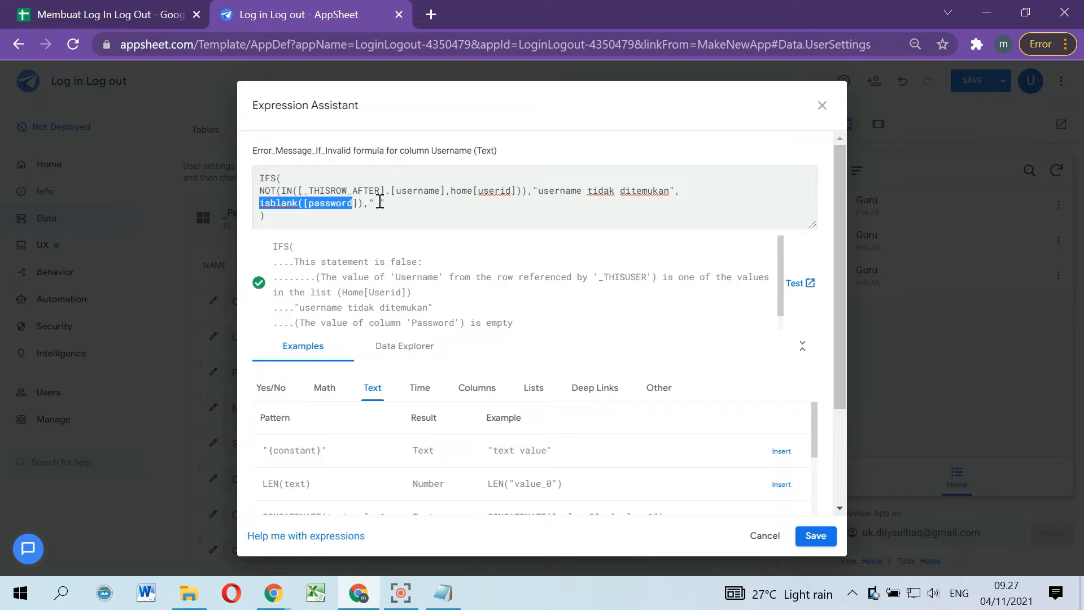
left_click(379, 204)
left_click_drag(398, 105, 548, 144)
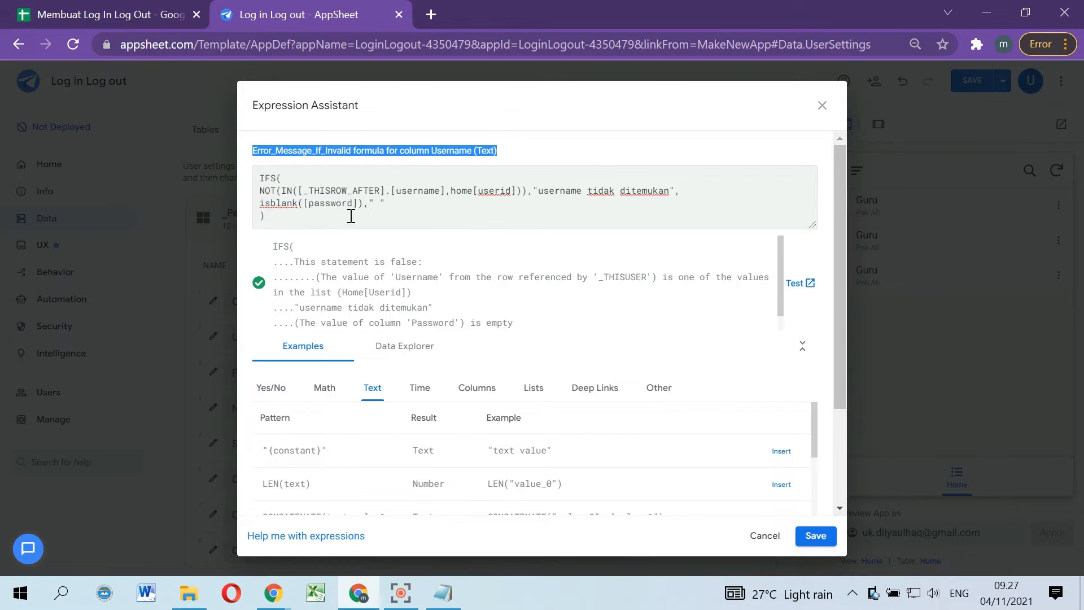
left_click(383, 208)
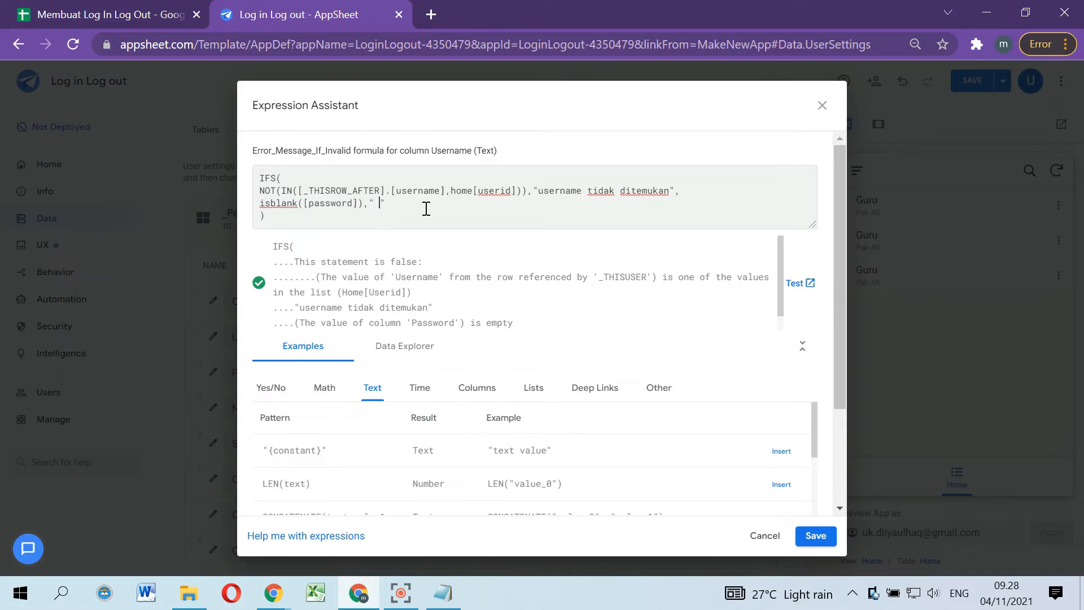
left_click_drag(374, 203, 382, 203)
Step: Save the error expression, finish editing the Username setting and save the app
left_click(815, 536)
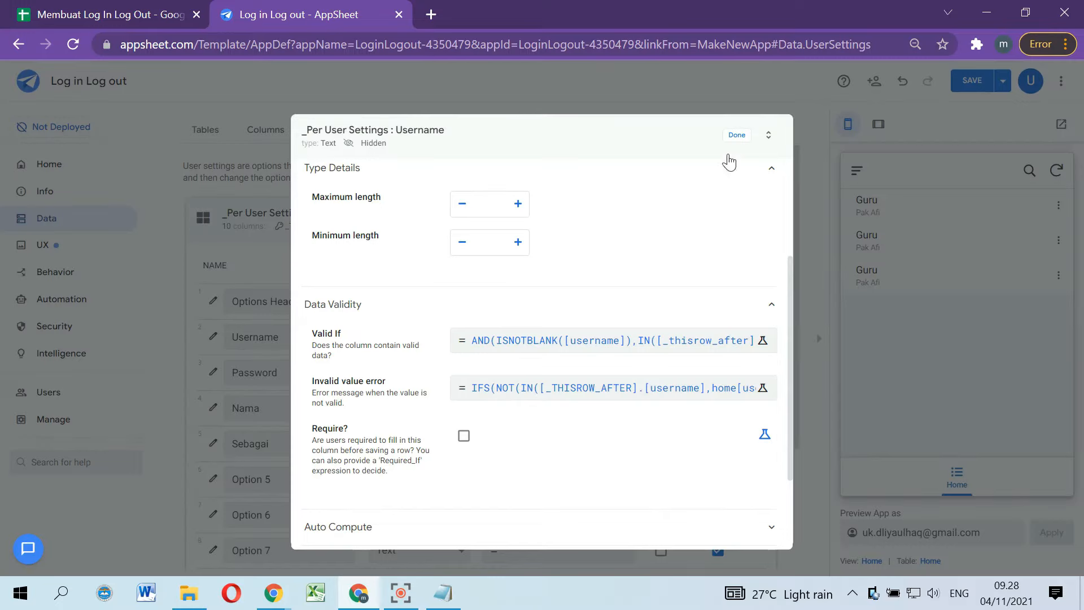
left_click(737, 135)
left_click(970, 81)
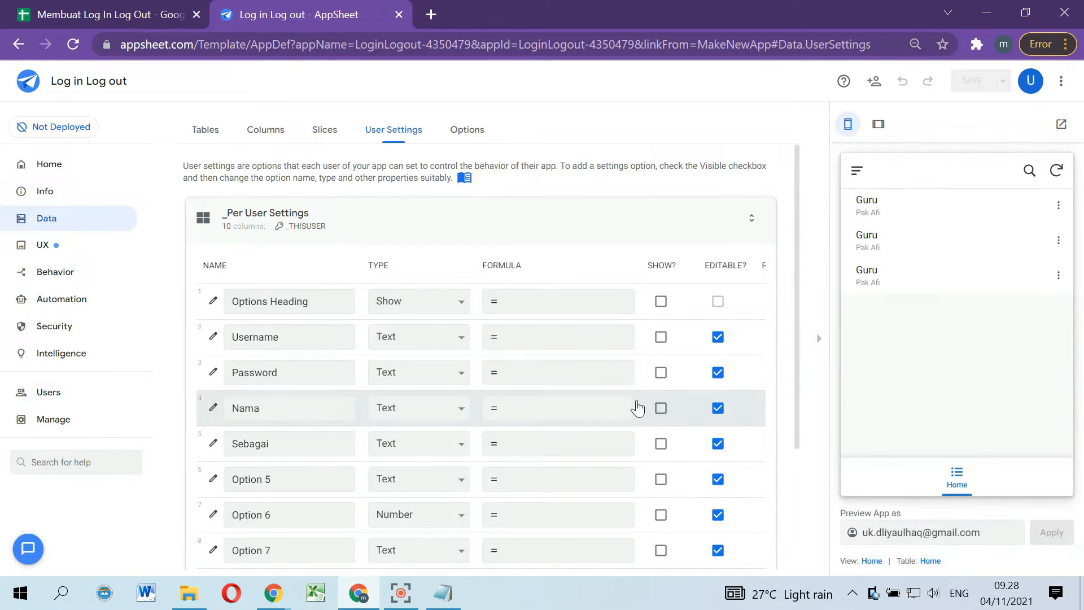
Step: Copy [password]=lookup([username],"home","userid","pass") from Notepad into the Password setting's Valid If formula
left_click(213, 373)
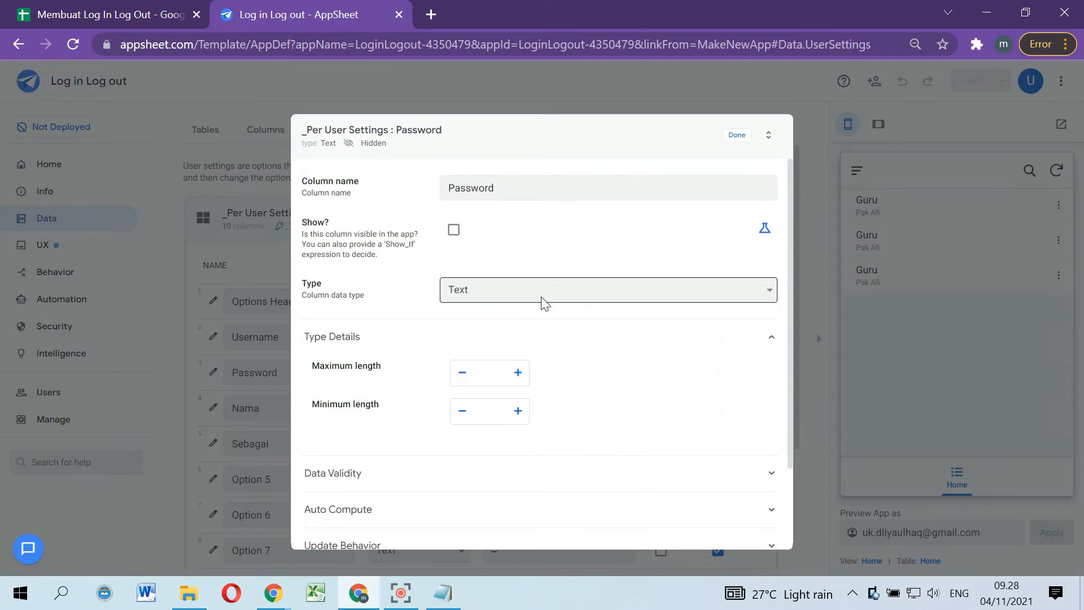
scroll(575, 330, "down", 2)
scroll(571, 395, "up", 2)
left_click(574, 475)
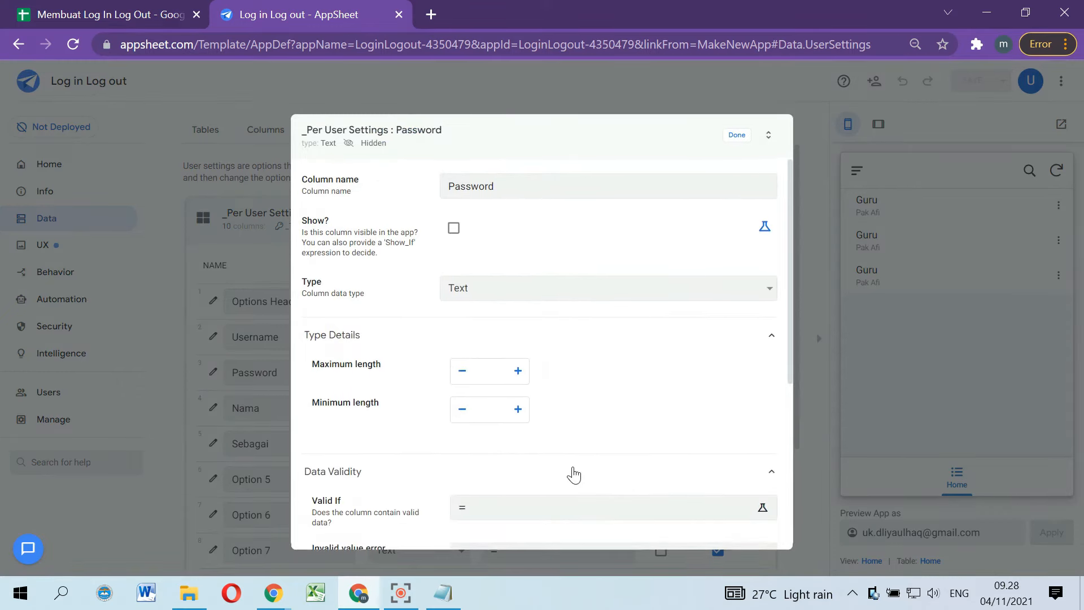
scroll(557, 411, "down", 5)
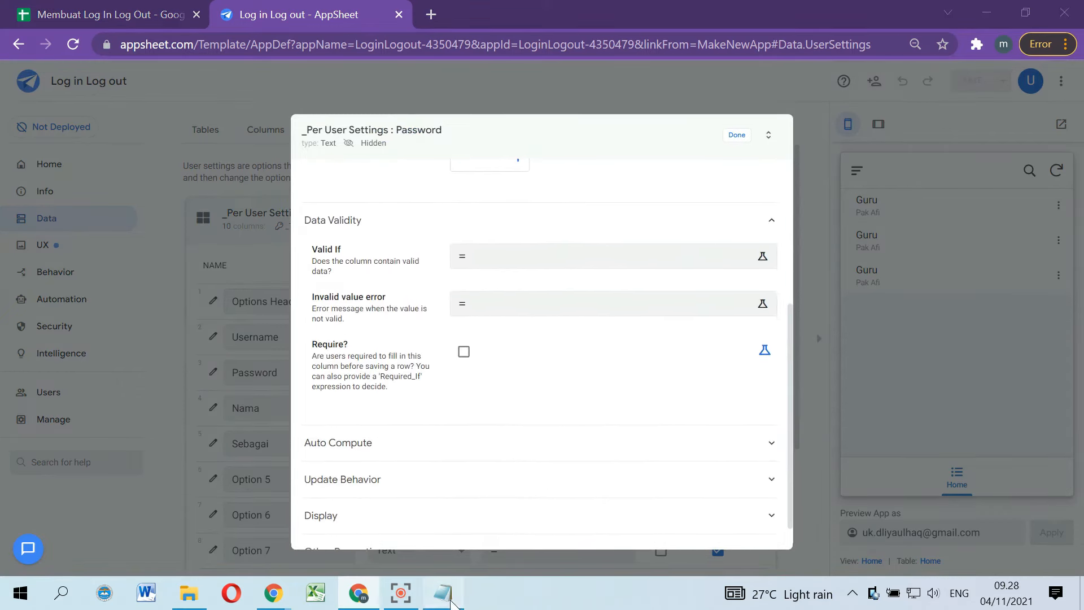
left_click(446, 596)
scroll(565, 333, "down", 4)
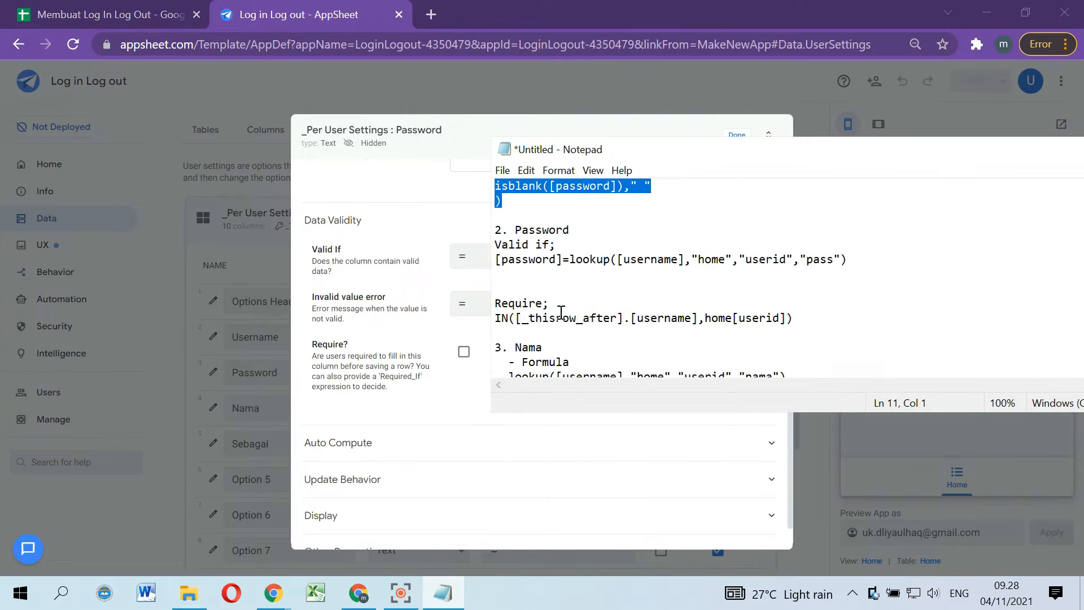
left_click_drag(881, 264, 487, 260)
key("ctrl+c")
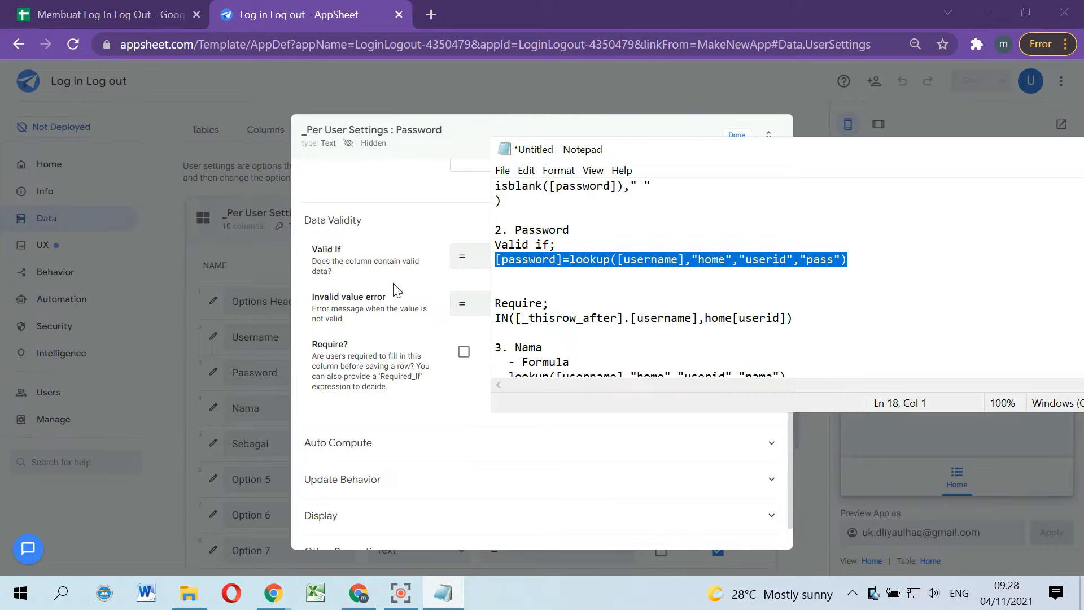
left_click(415, 327)
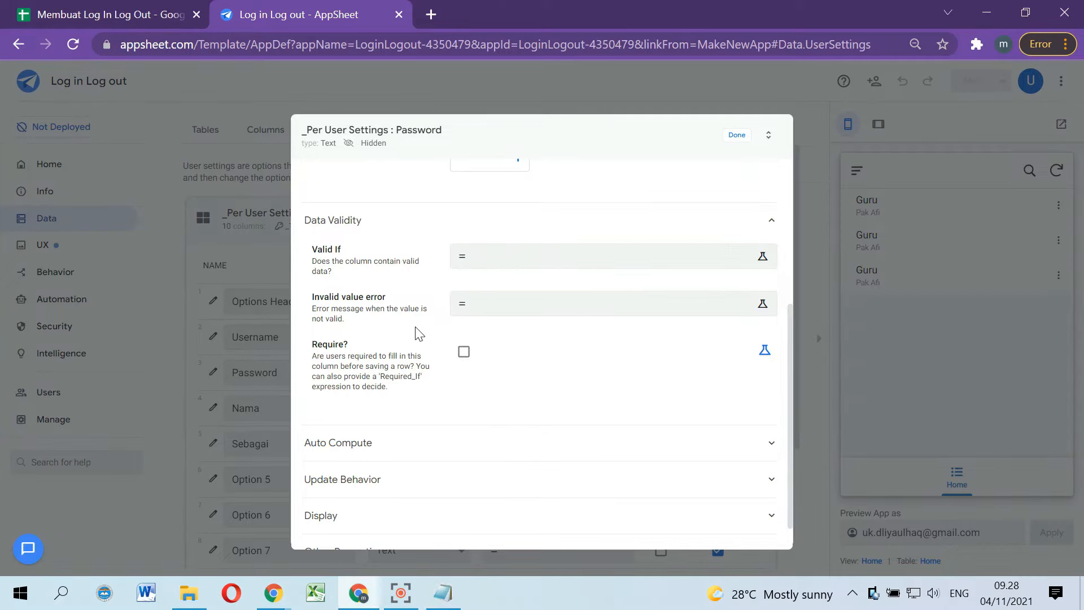
left_click(491, 251)
key("ctrl+v")
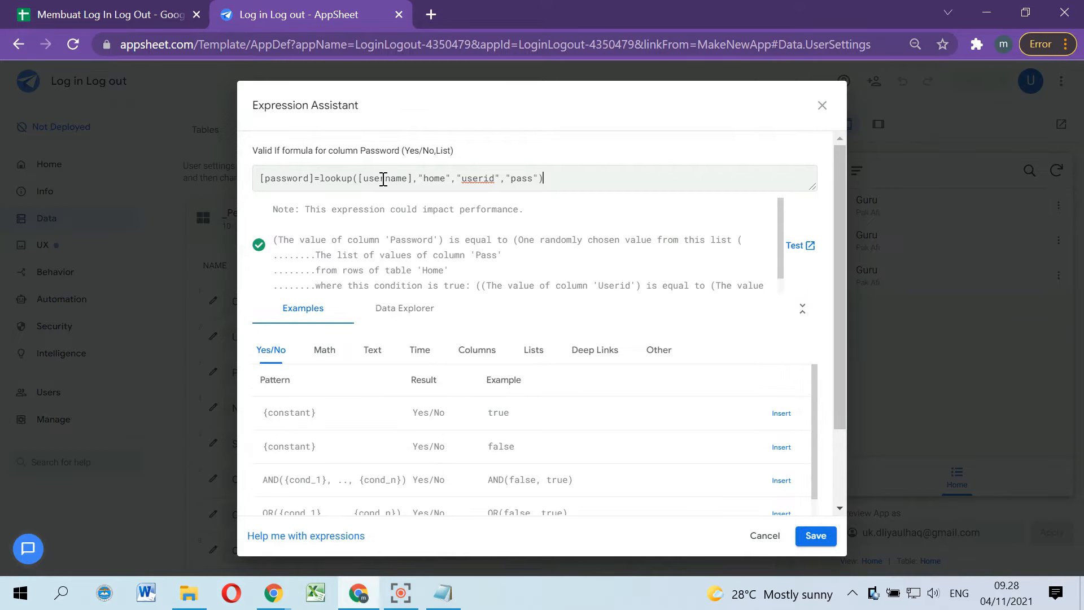
Step: Check the userid and pass references in Password's Valid If formula and save the expression
double_click(466, 178)
left_click(523, 178)
left_click(815, 536)
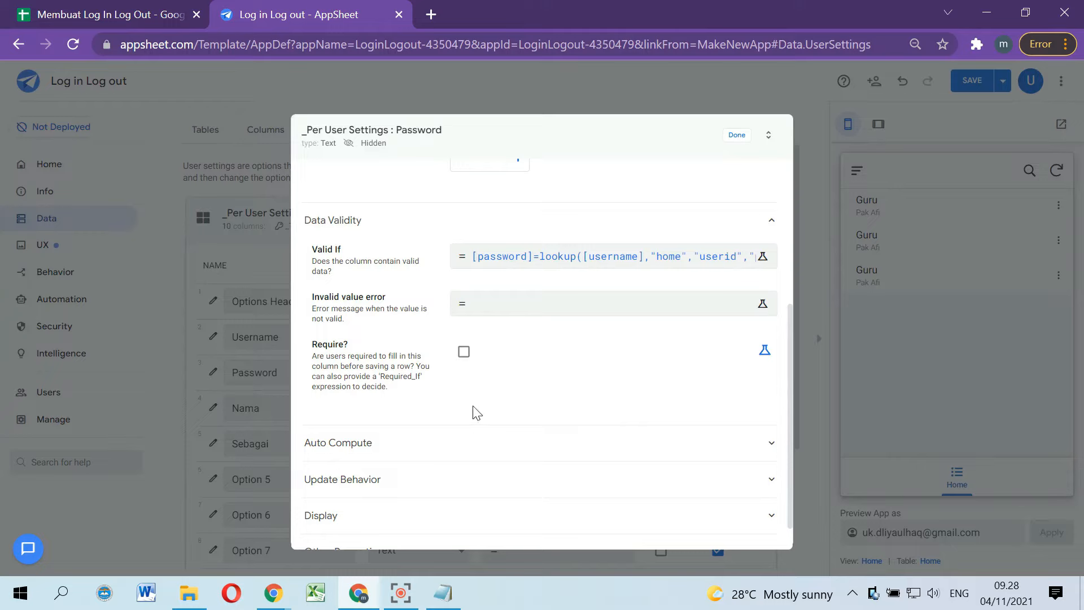
Step: Set the Password setting's Invalid value error to "Password Salah", finish editing the setting and save the app
left_click(451, 603)
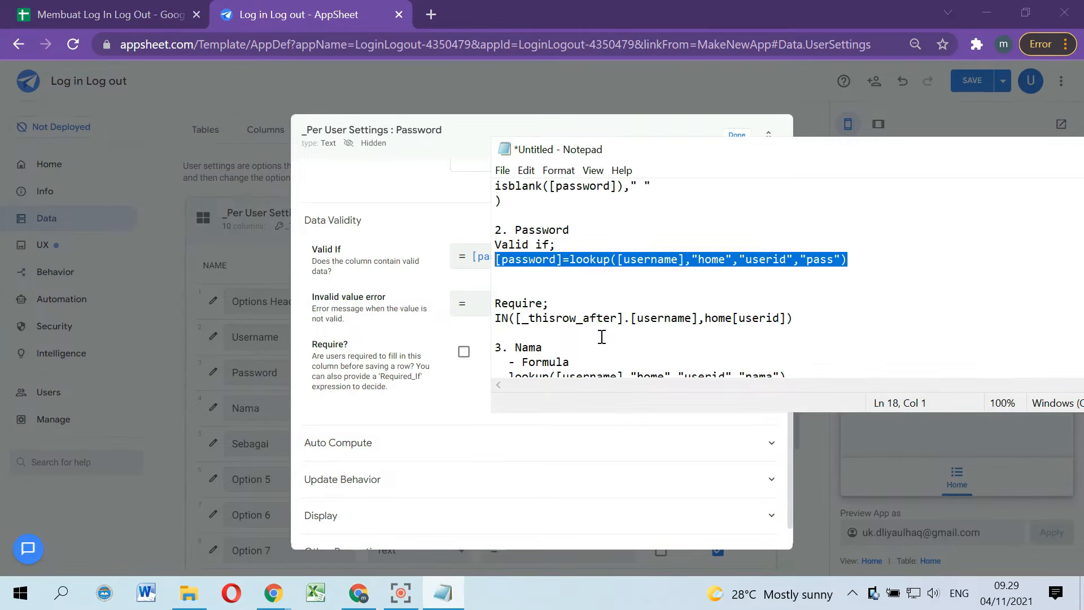
double_click(1023, 161)
left_click(991, 19)
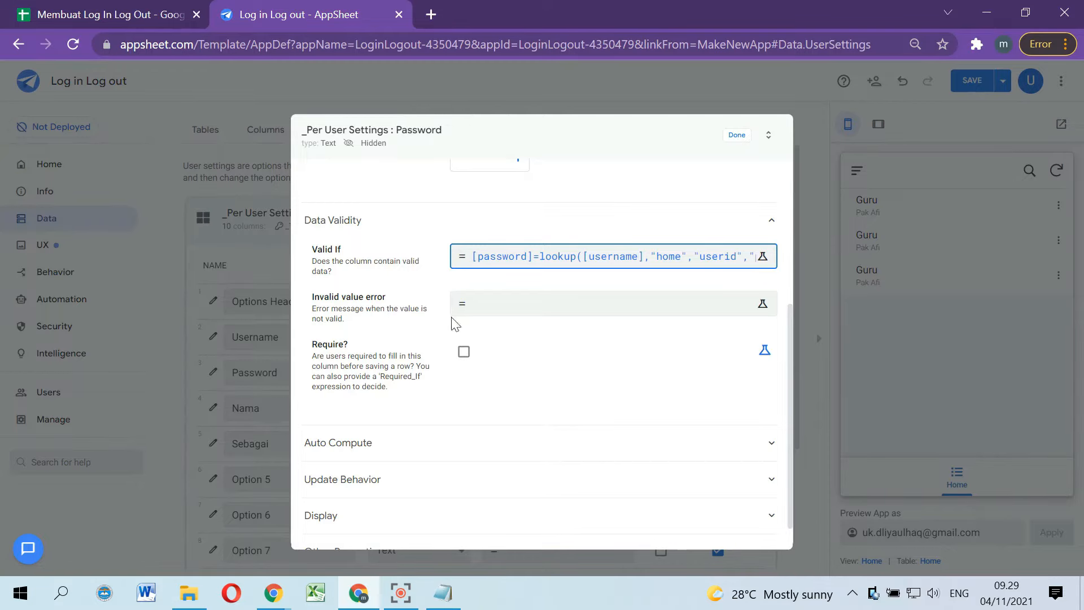
left_click(516, 306)
type("\"")
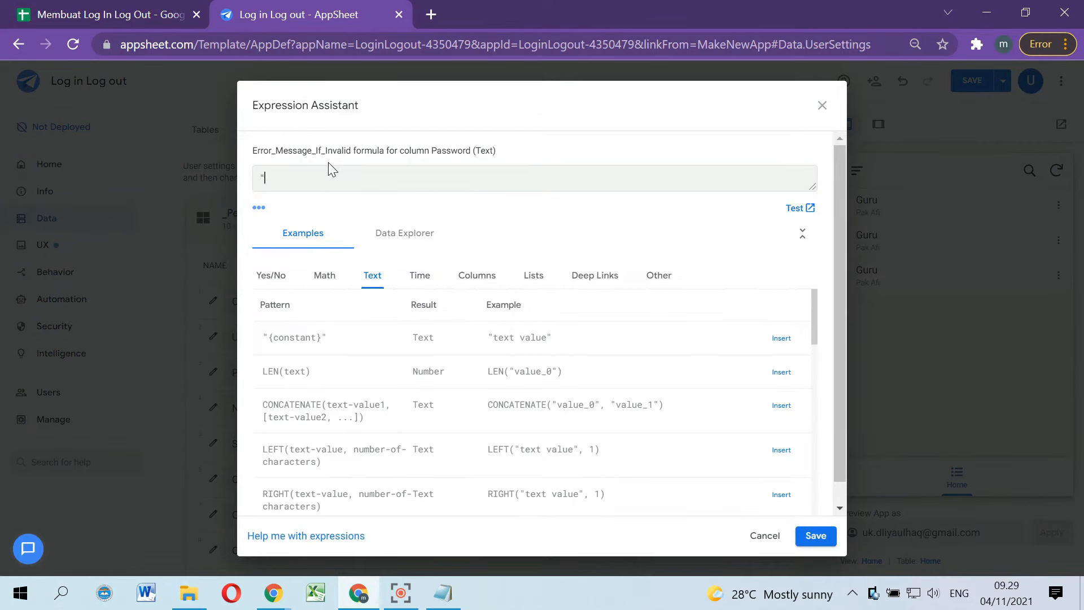
type("Password Salah\"")
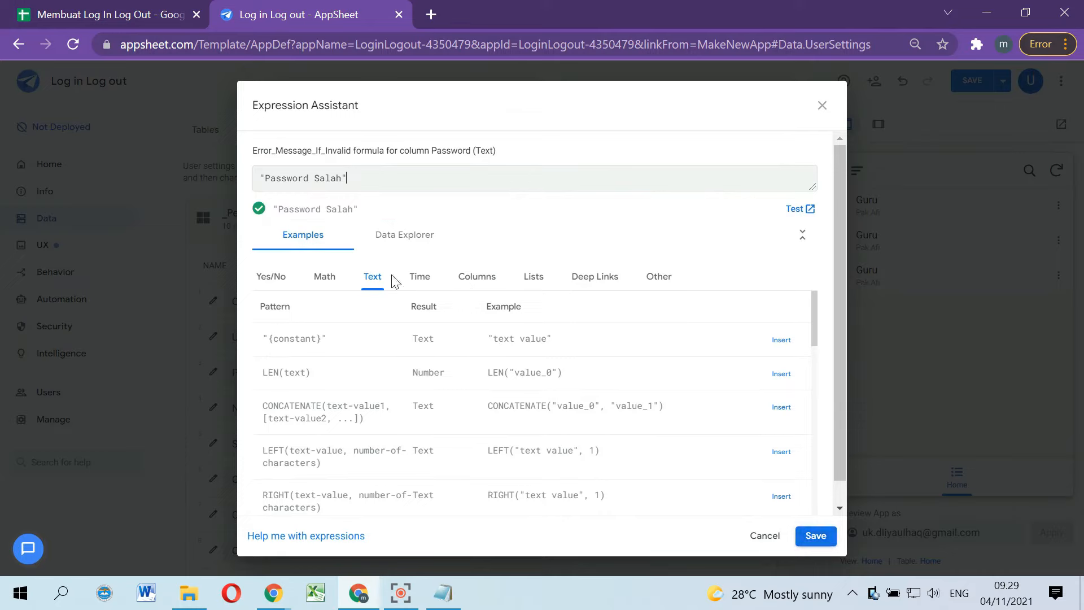
left_click(826, 538)
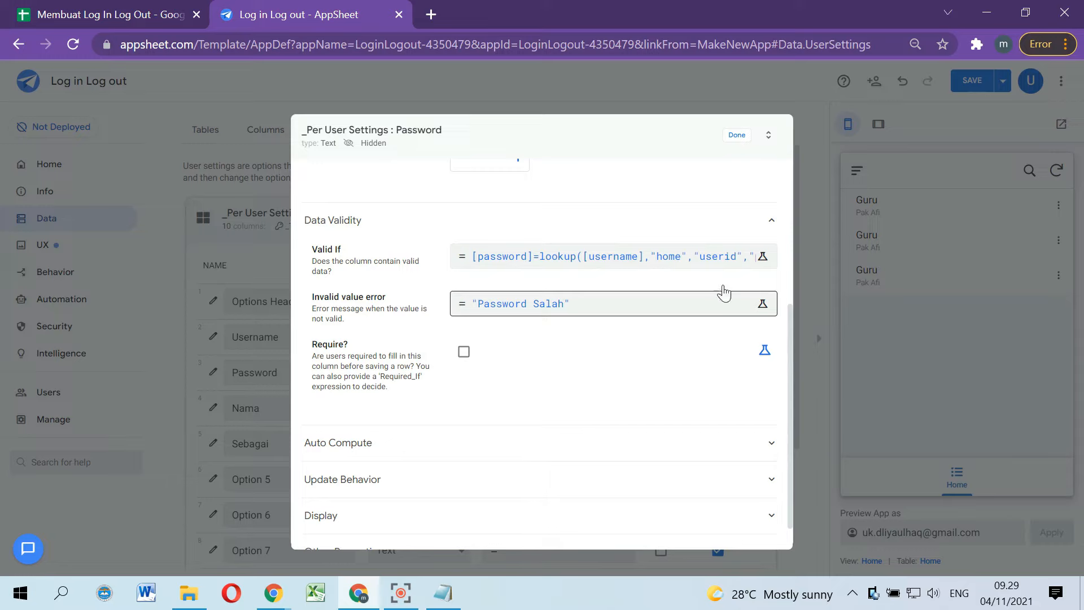
left_click(737, 136)
left_click(982, 85)
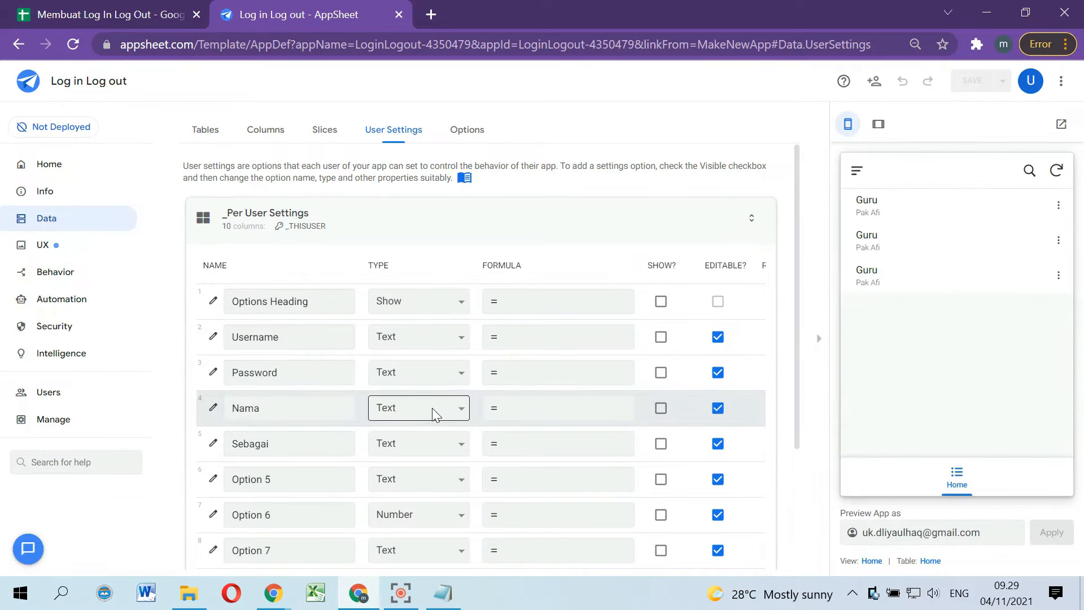
Step: Make the Username and Password settings visible, checking the app preview's menu before and after the change
left_click(857, 171)
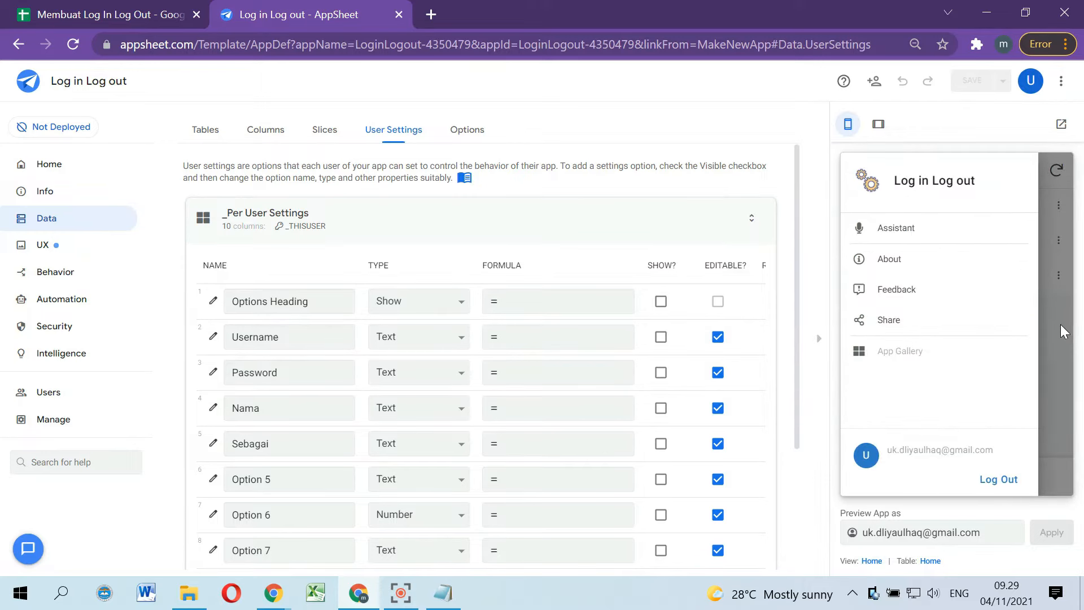
left_click(1064, 330)
left_click(661, 337)
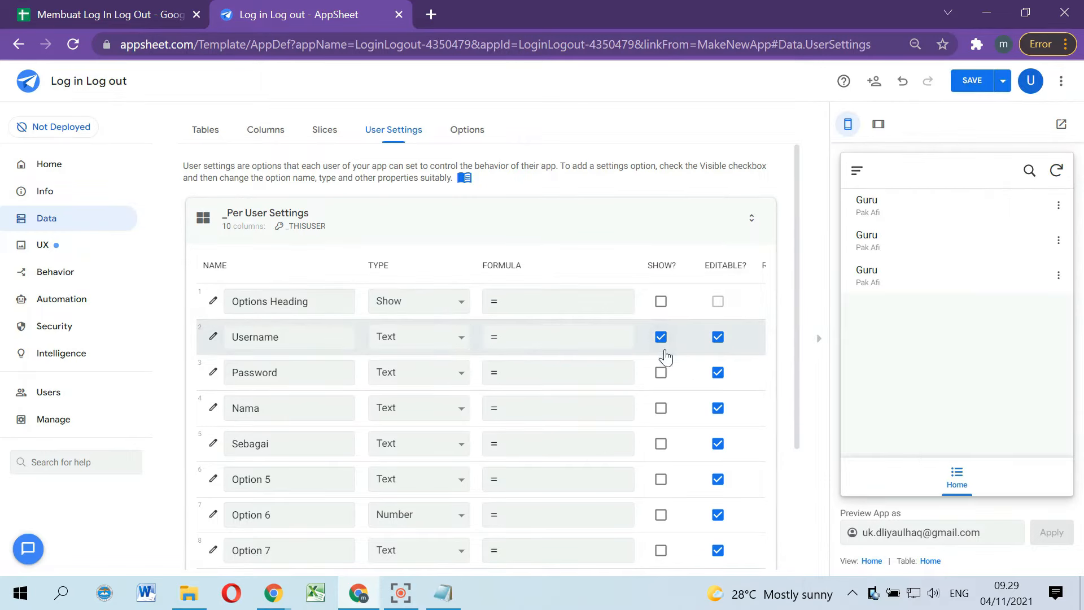
left_click(660, 373)
left_click(857, 171)
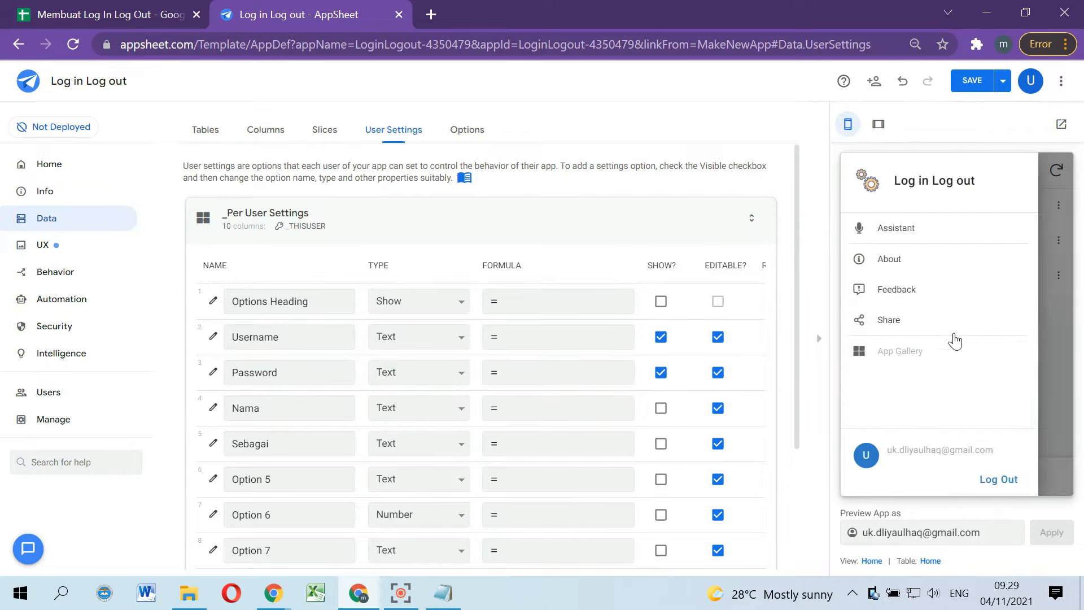
left_click(1048, 333)
left_click(286, 411)
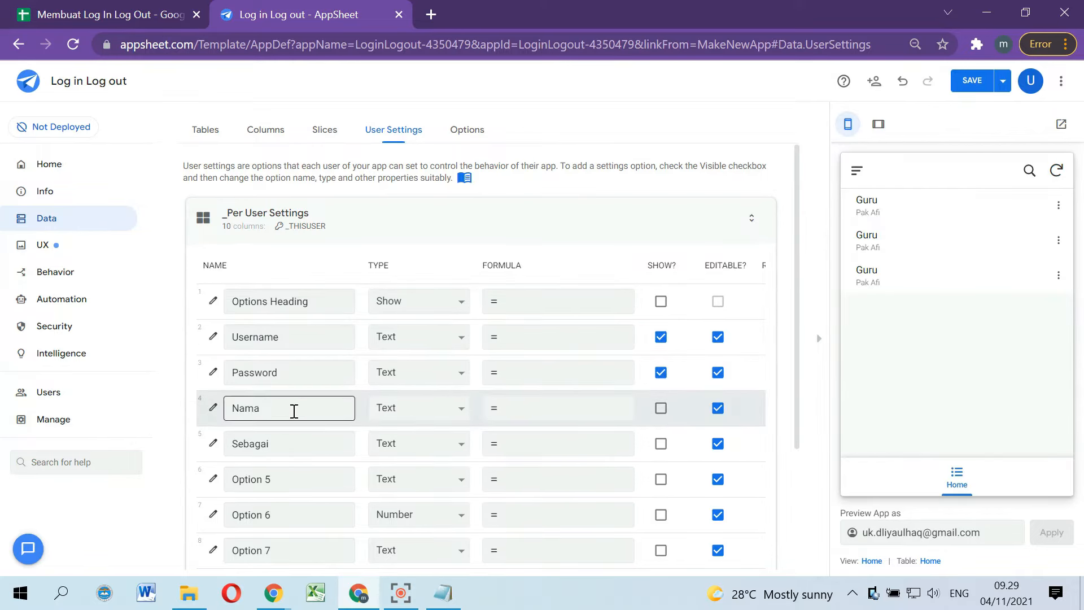
left_click(290, 442)
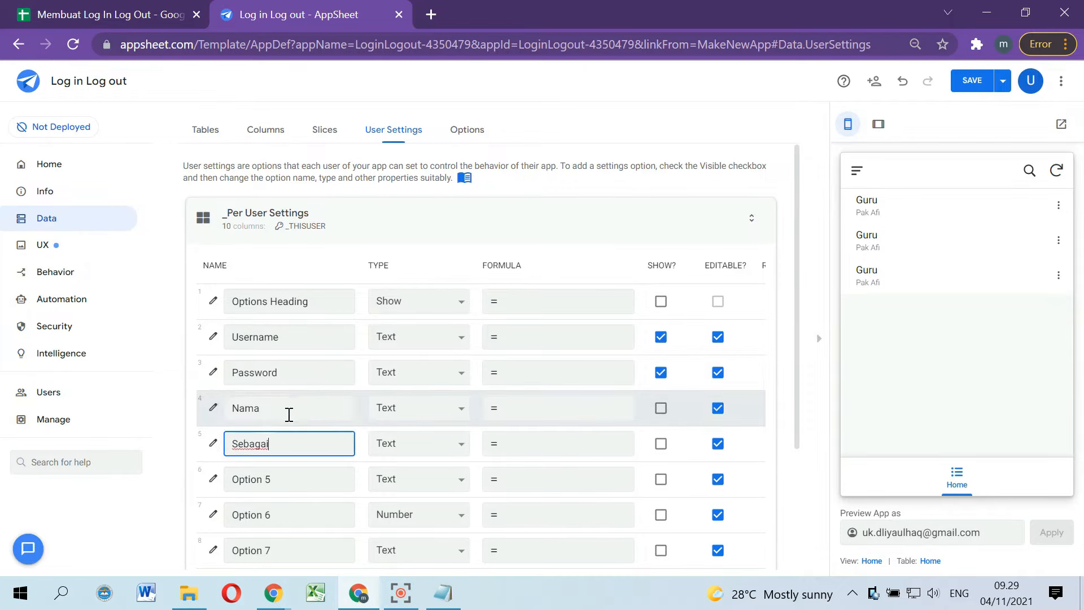
left_click(253, 404)
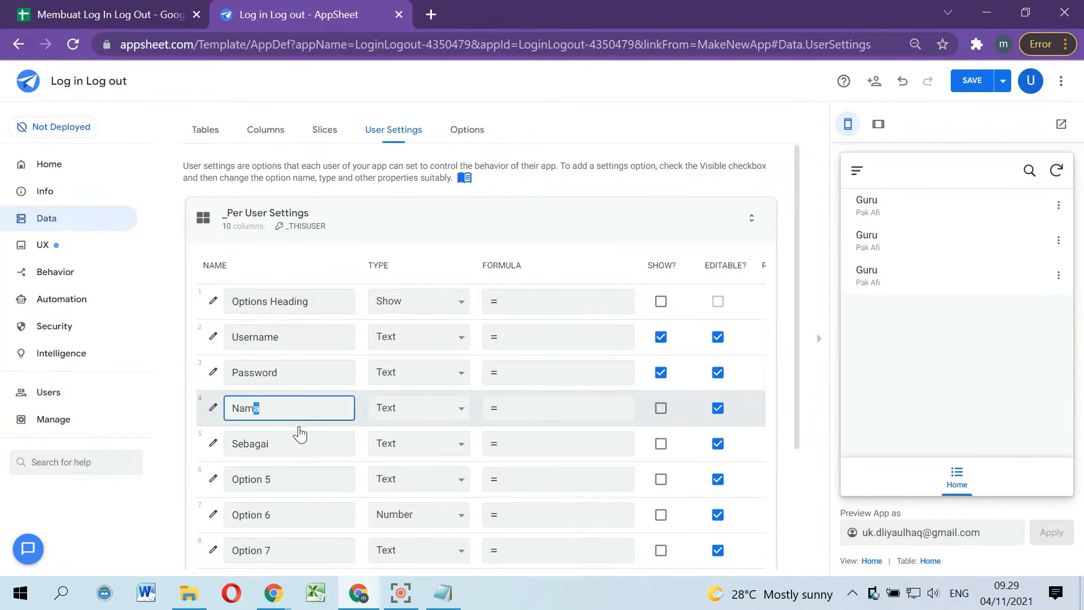
left_click(304, 440)
left_click(277, 405)
left_click(307, 443)
left_click(302, 407)
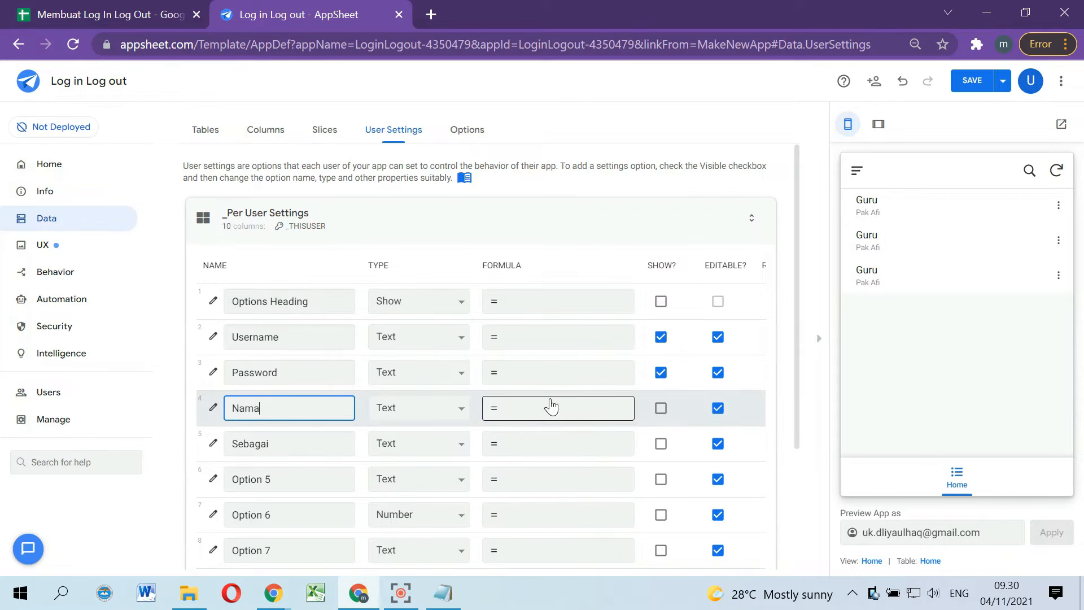
scroll(531, 418, "down", 2)
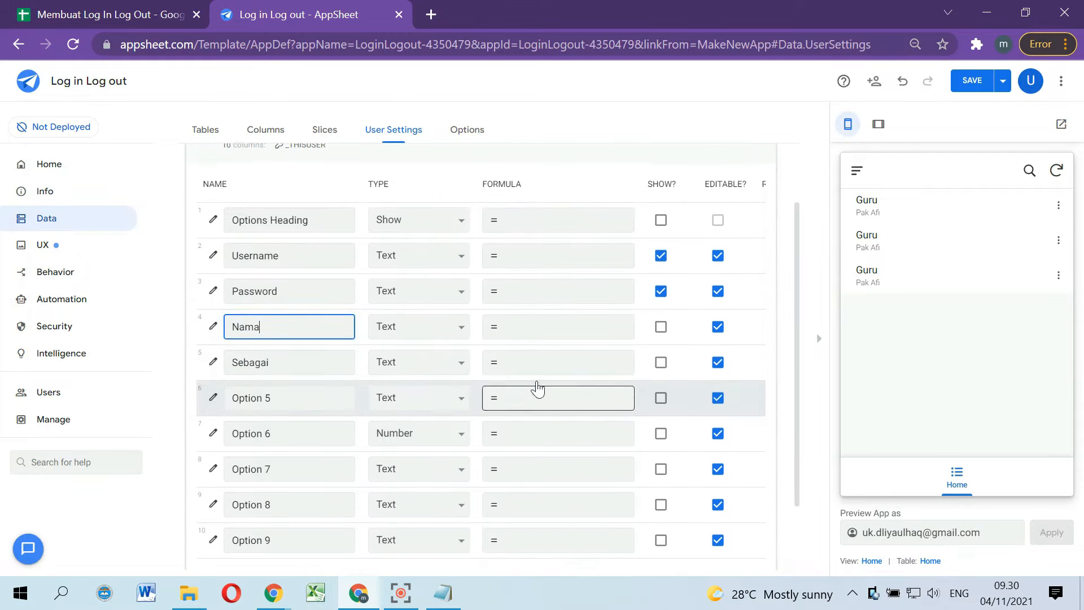
left_click(325, 362)
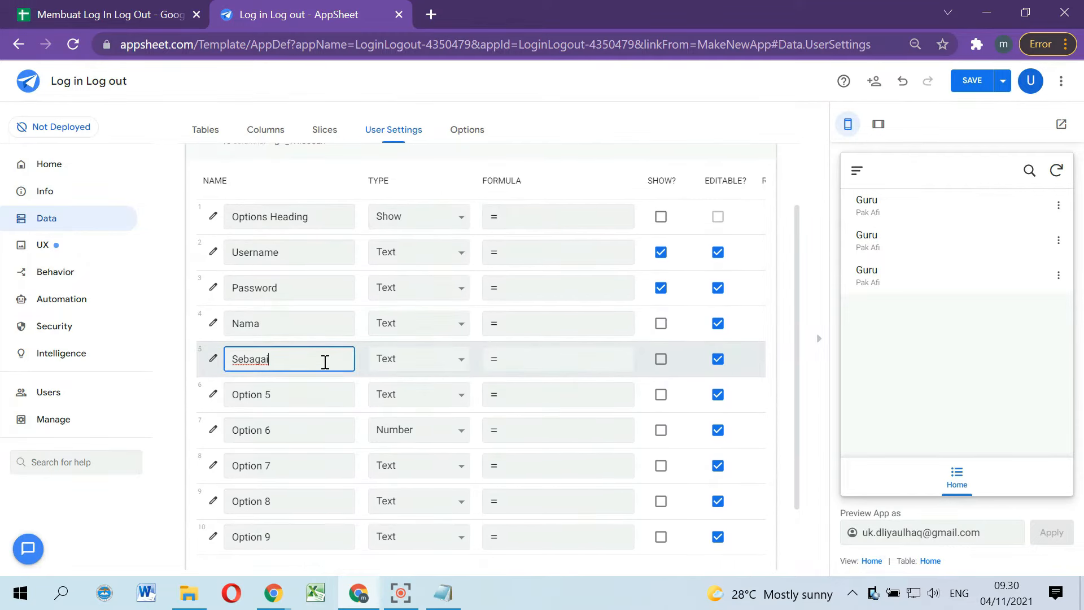
Step: Switch to Notepad, shrink its window and copy the Password Require expression IN([_thisrow_after].[username],home[userid])
left_click(455, 598)
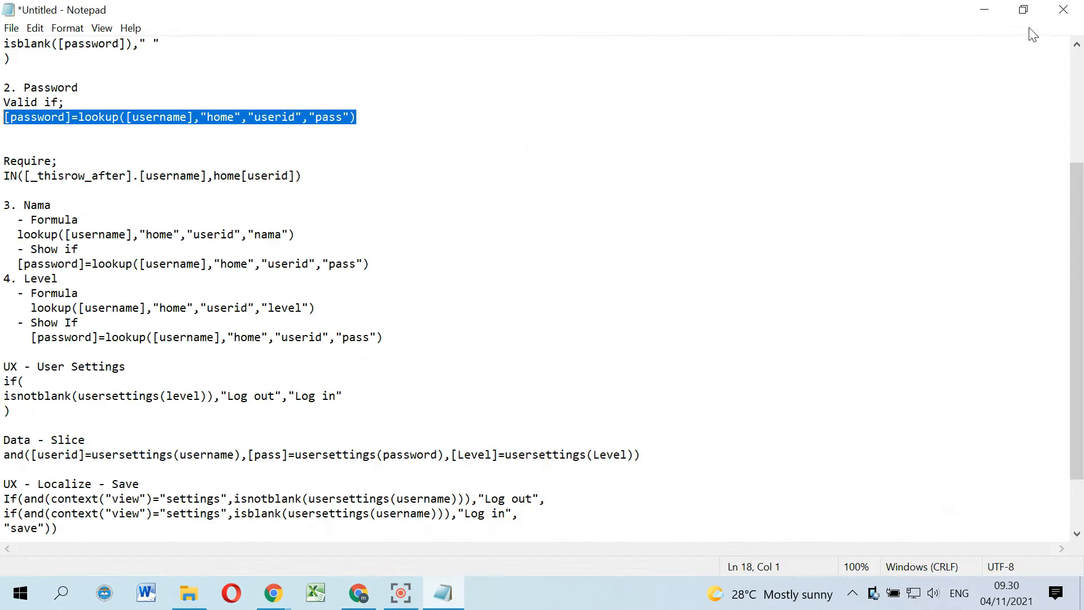
left_click(1024, 9)
scroll(591, 286, "down", 1)
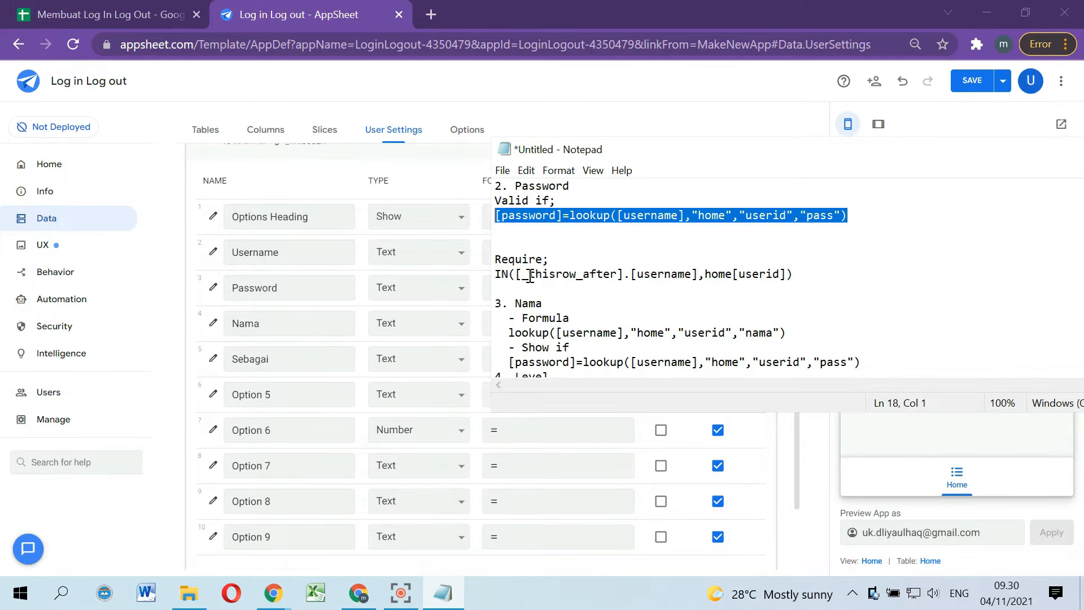
left_click_drag(794, 274, 496, 276)
key("ctrl+c")
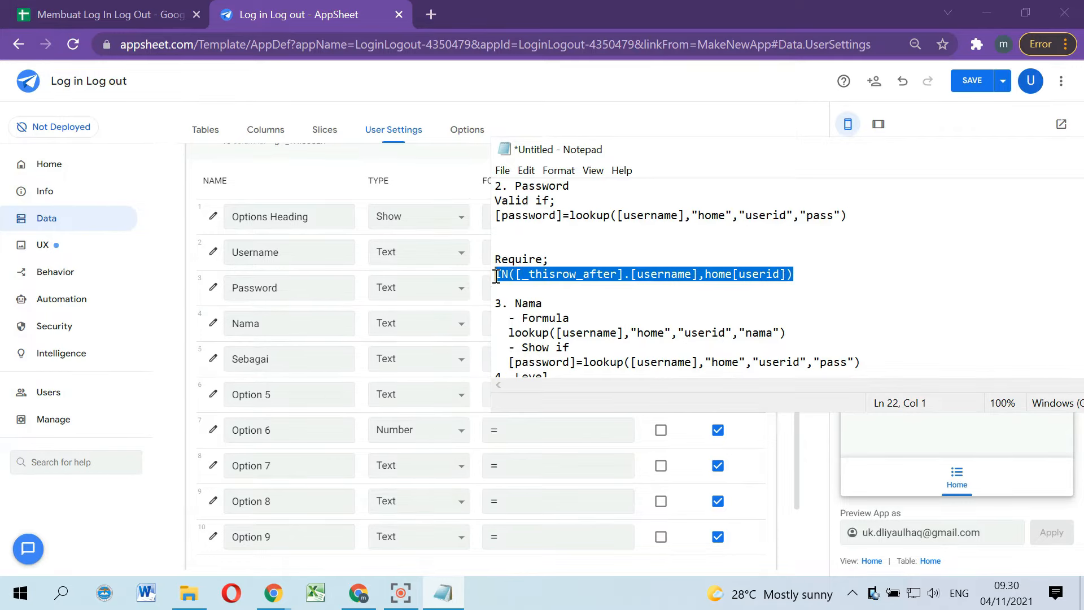
Step: Set the Password setting's Require condition to IN([_thisrow_after].[username],home[userid]), finish editing the setting and save the app
left_click(214, 287)
scroll(511, 327, "down", 2)
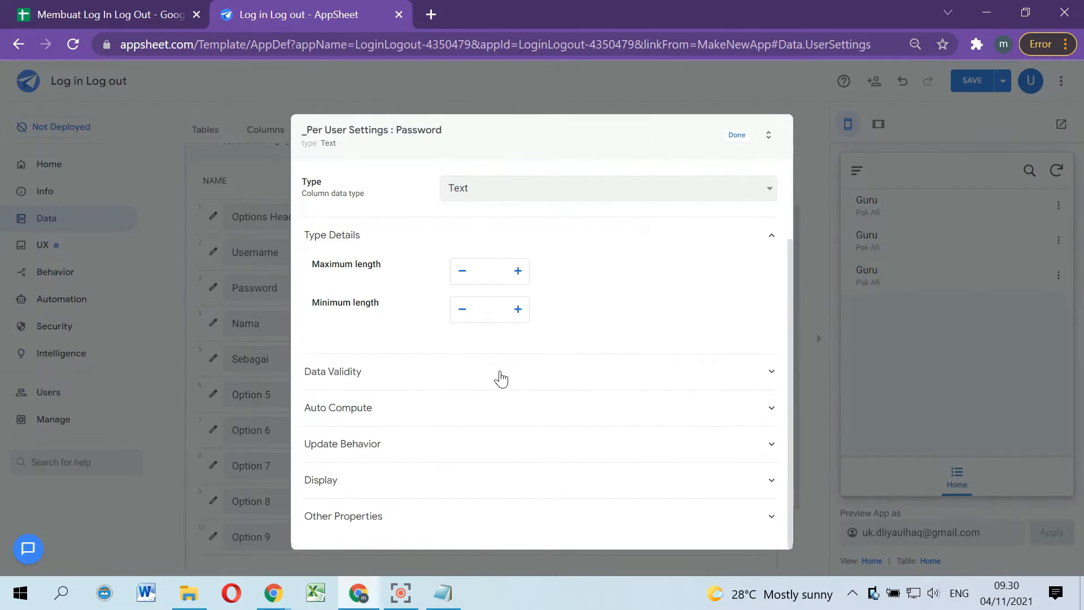
left_click(585, 368)
scroll(583, 369, "down", 3)
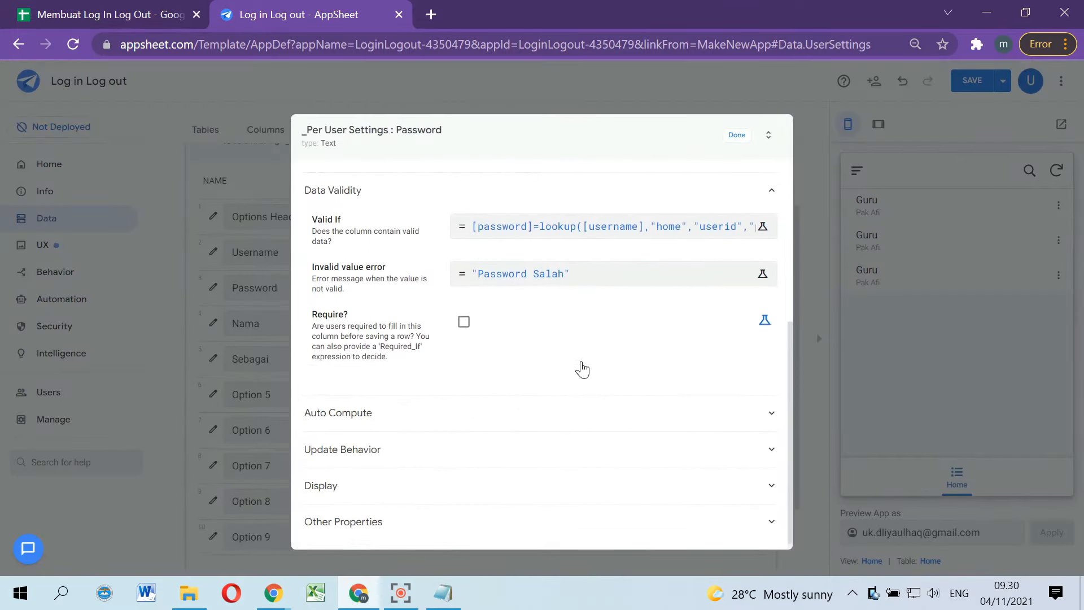
left_click(764, 316)
left_click(588, 327)
key("ctrl+v")
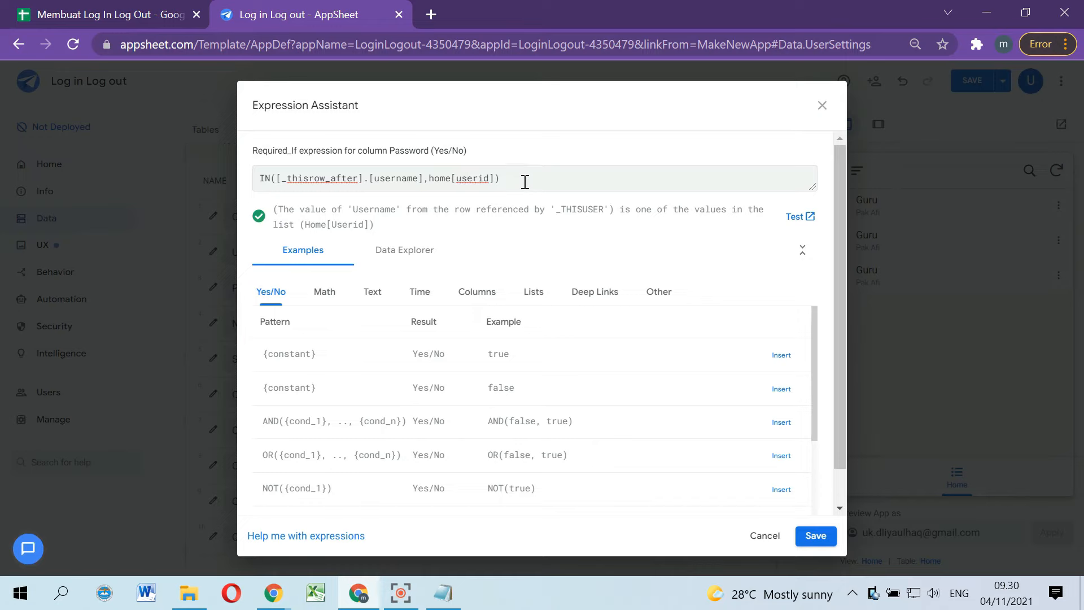
left_click(817, 536)
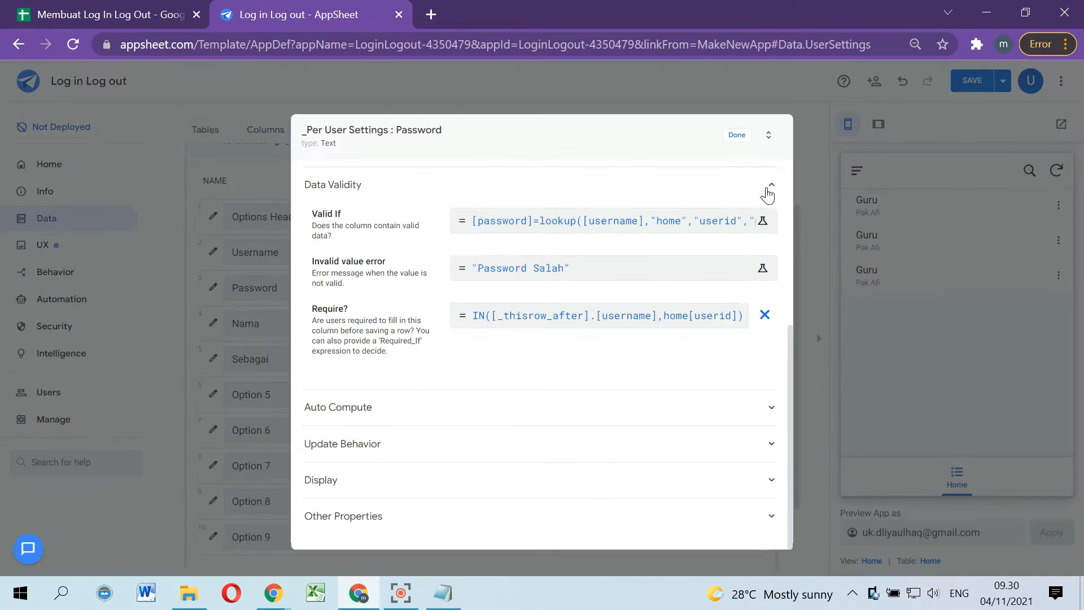
left_click(737, 136)
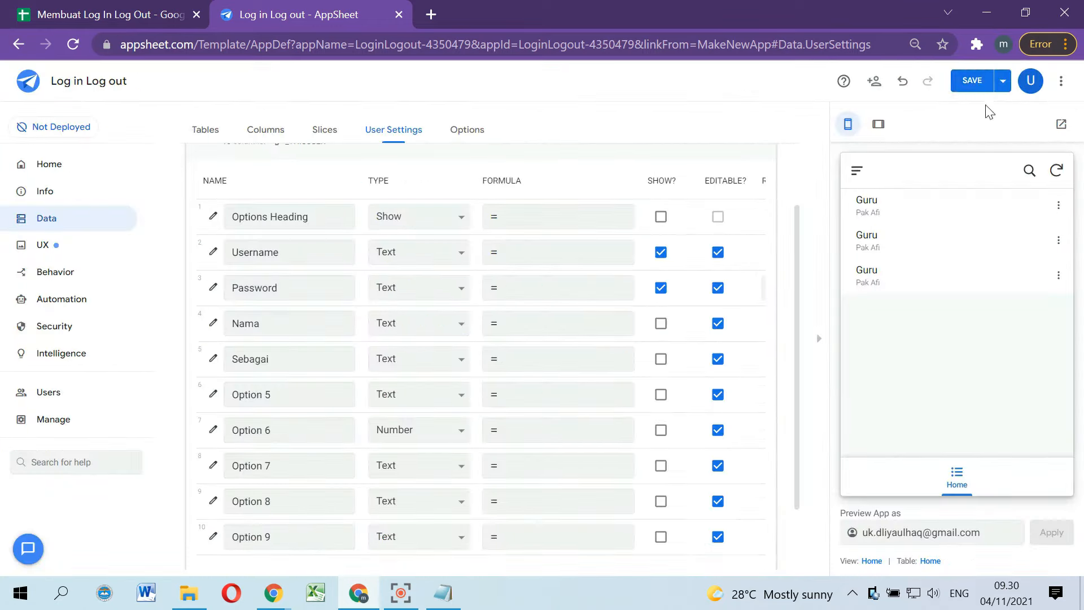
left_click(980, 81)
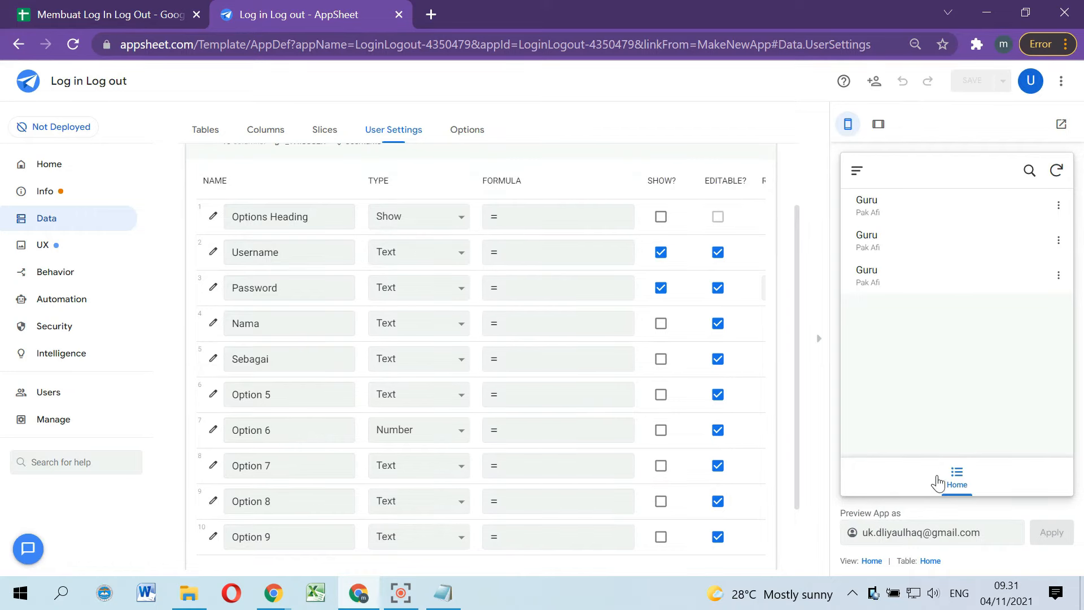
Step: View the first Guru record's details in the app preview and return to the Home list
left_click(880, 213)
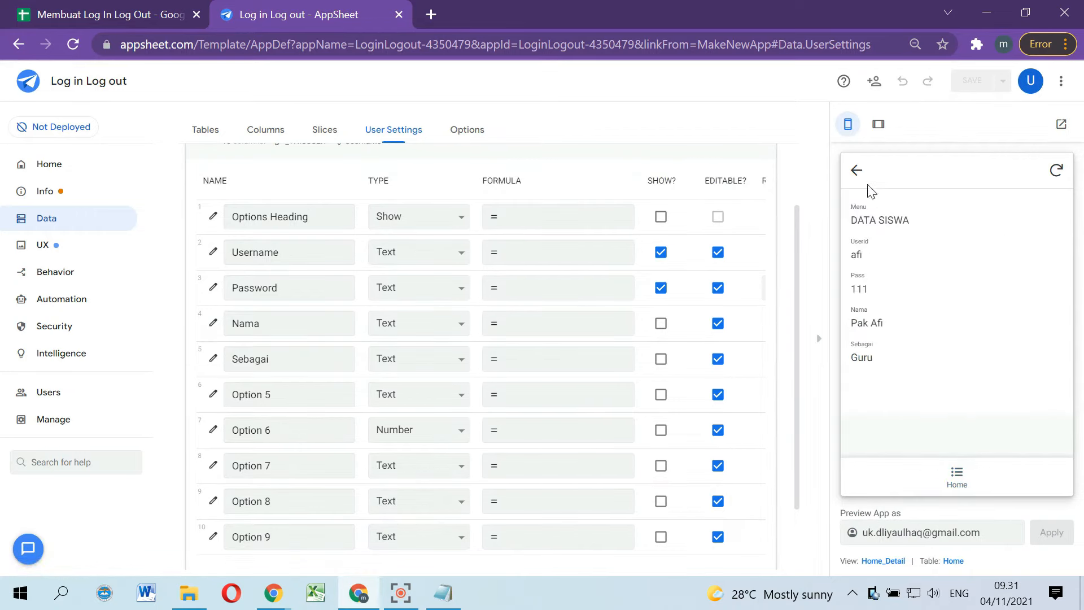
left_click(857, 170)
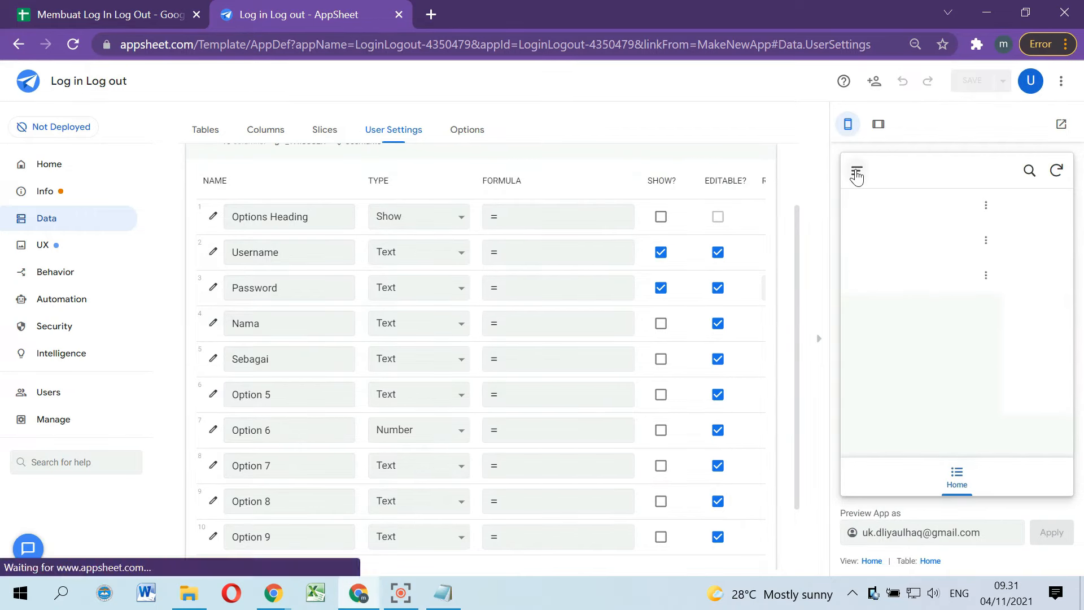
left_click(226, 392)
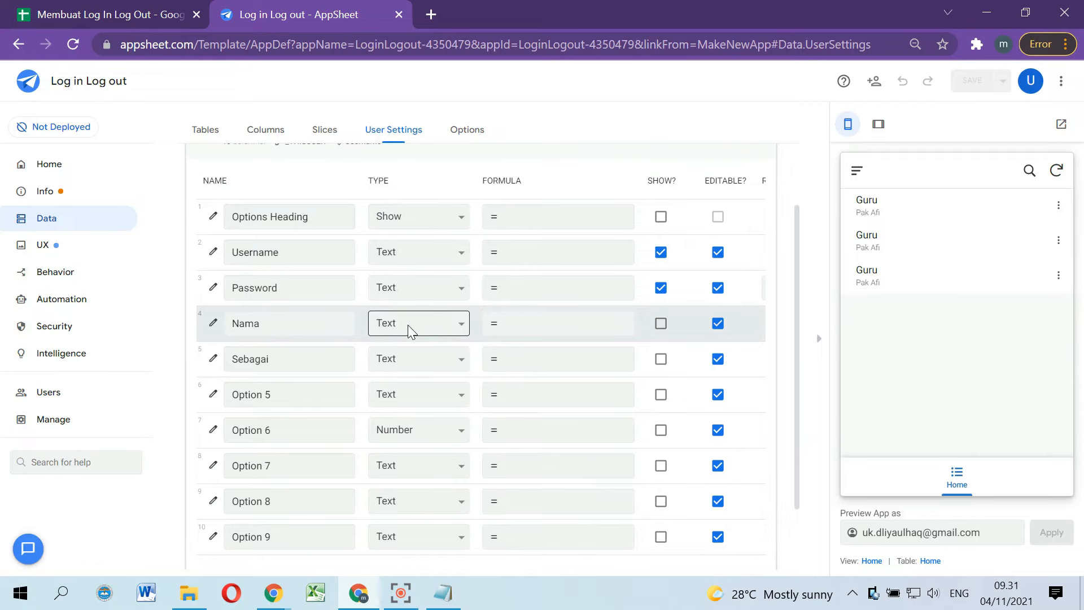
Step: Copy lookup([username],"home","userid","nama") from Notepad into the Nama setting's formula
left_click(443, 593)
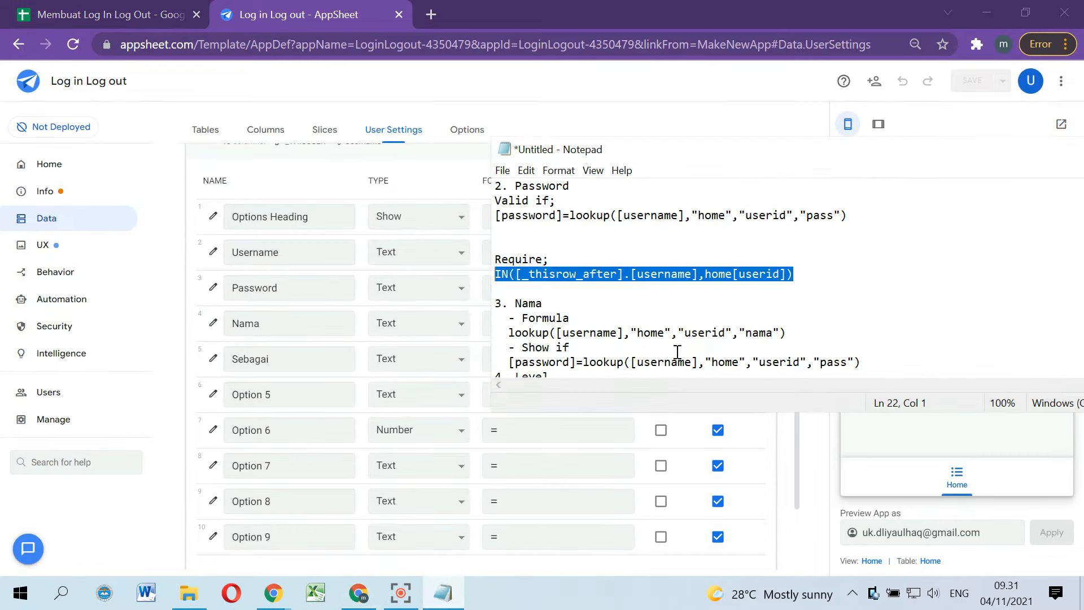
scroll(590, 328, "down", 1)
left_click_drag(797, 289, 511, 291)
key("ctrl+c")
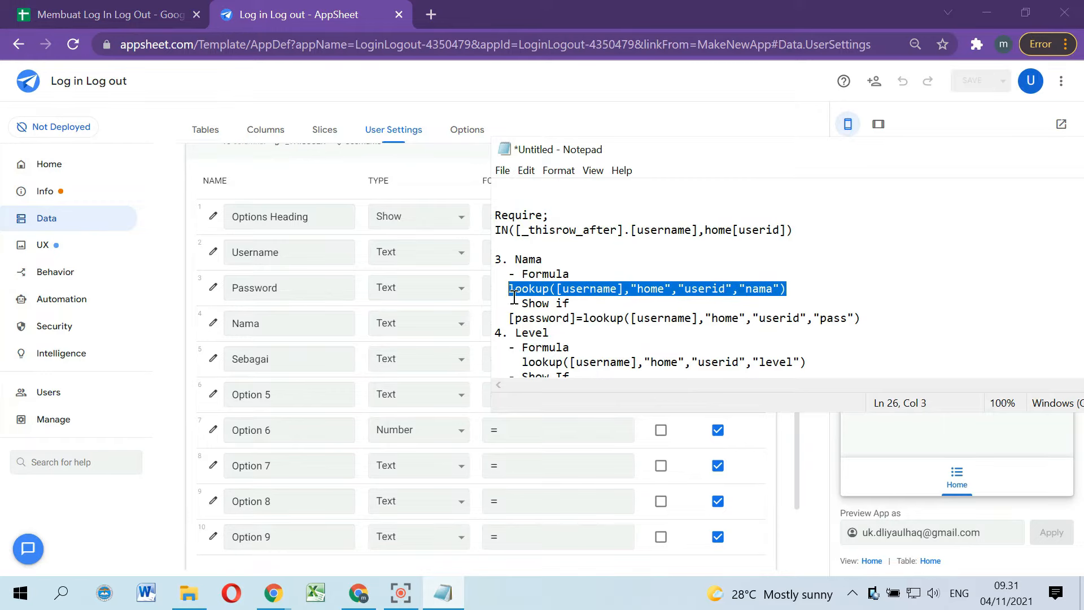
left_click(325, 324)
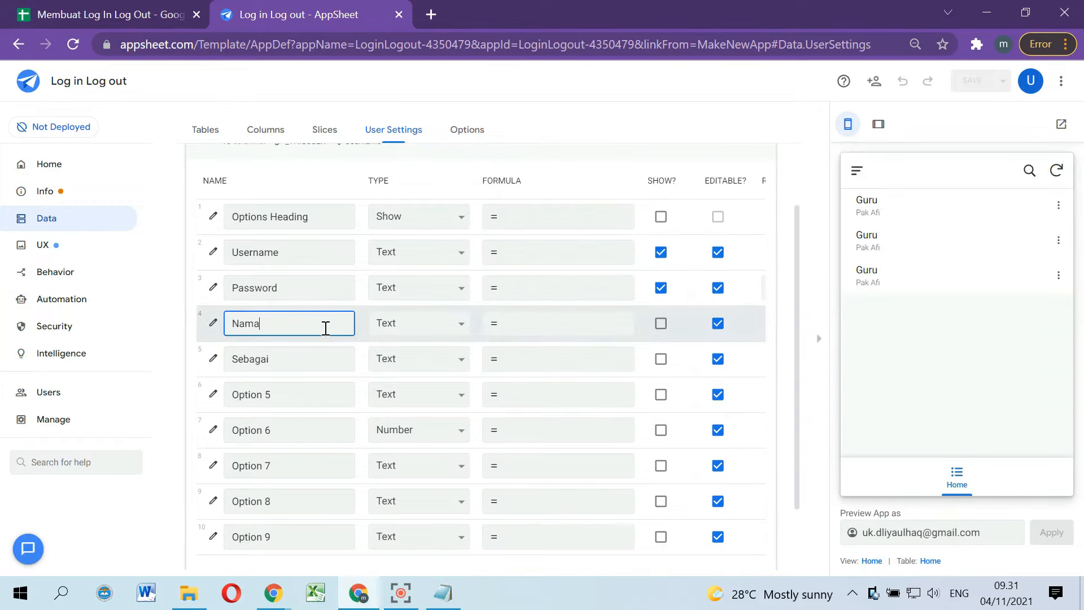
left_click(513, 330)
key("ctrl+v")
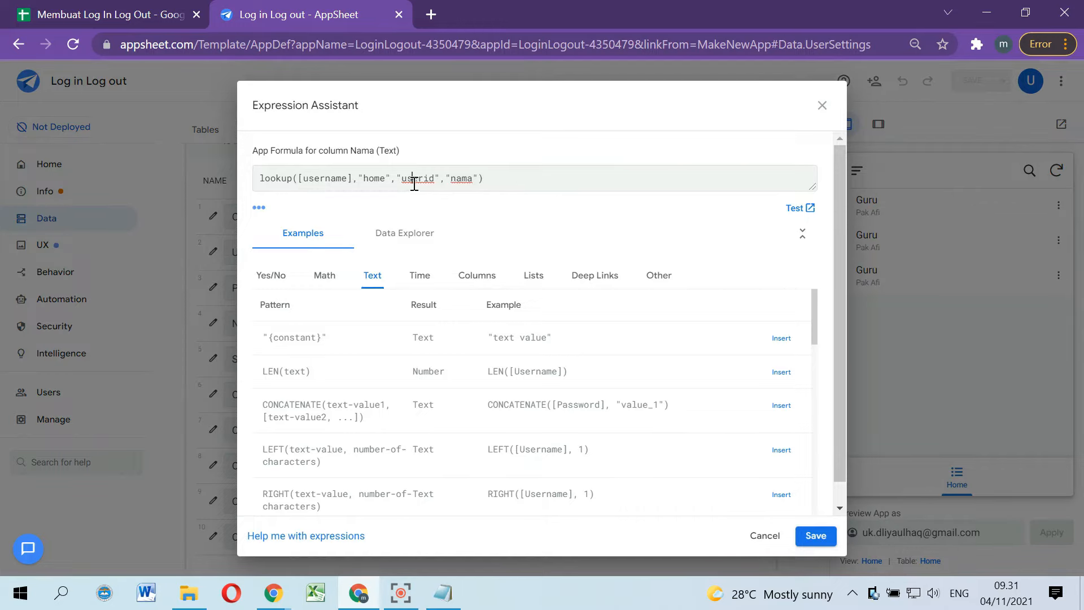
Step: Check the Userid and Nama column headers in the Google Sheets spreadsheet against Nama's formula and save the expression
left_click(23, 12)
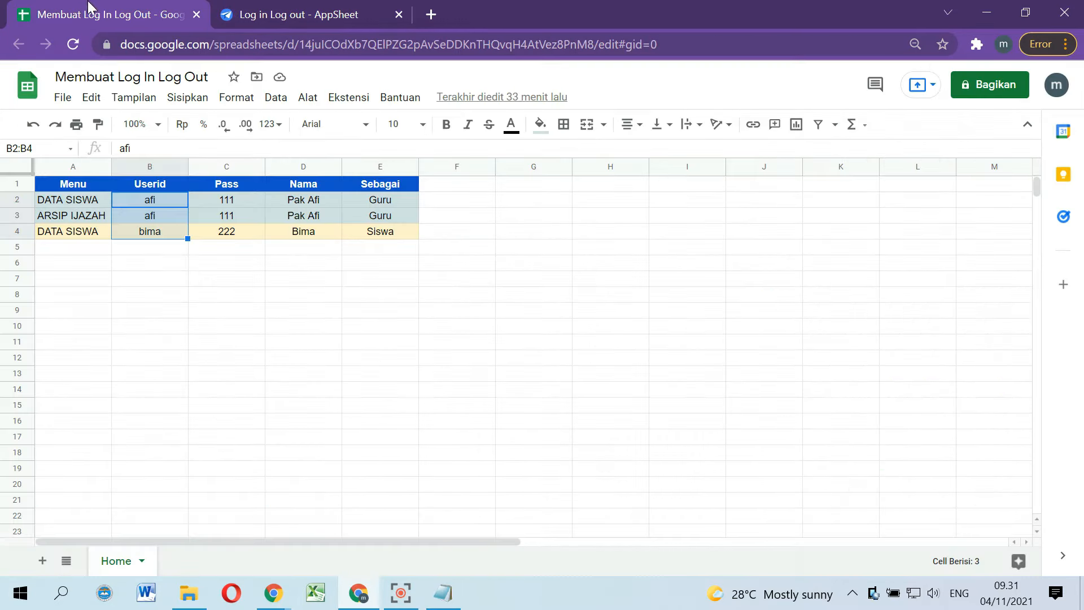
left_click(170, 188)
left_click(295, 190)
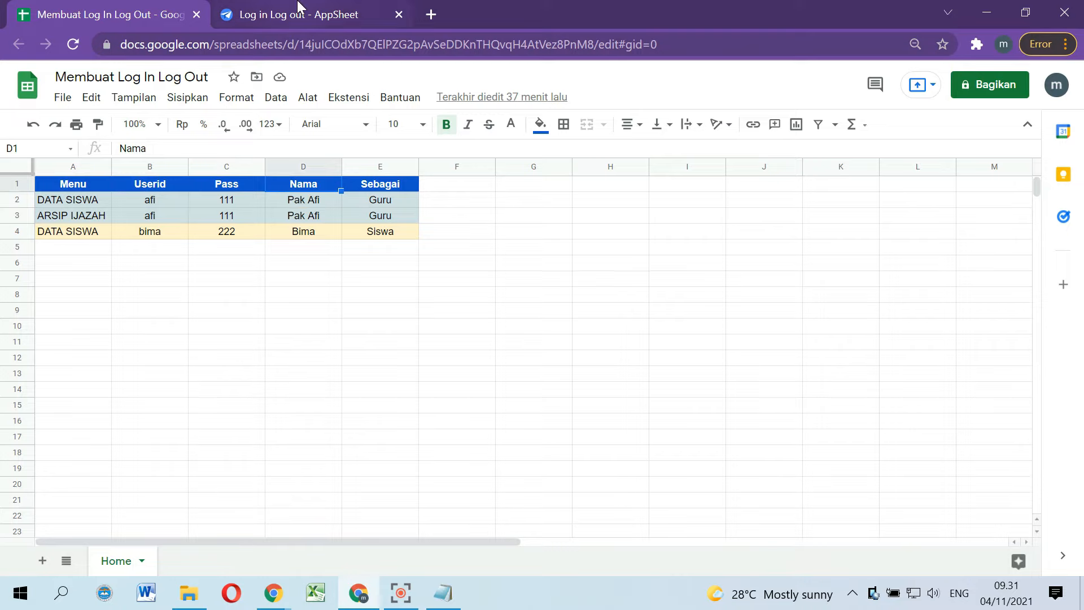
left_click(298, 8)
mouse_move(405, 184)
left_mouse_down()
mouse_move(435, 178)
mouse_move(405, 181)
left_mouse_up()
left_click(469, 181)
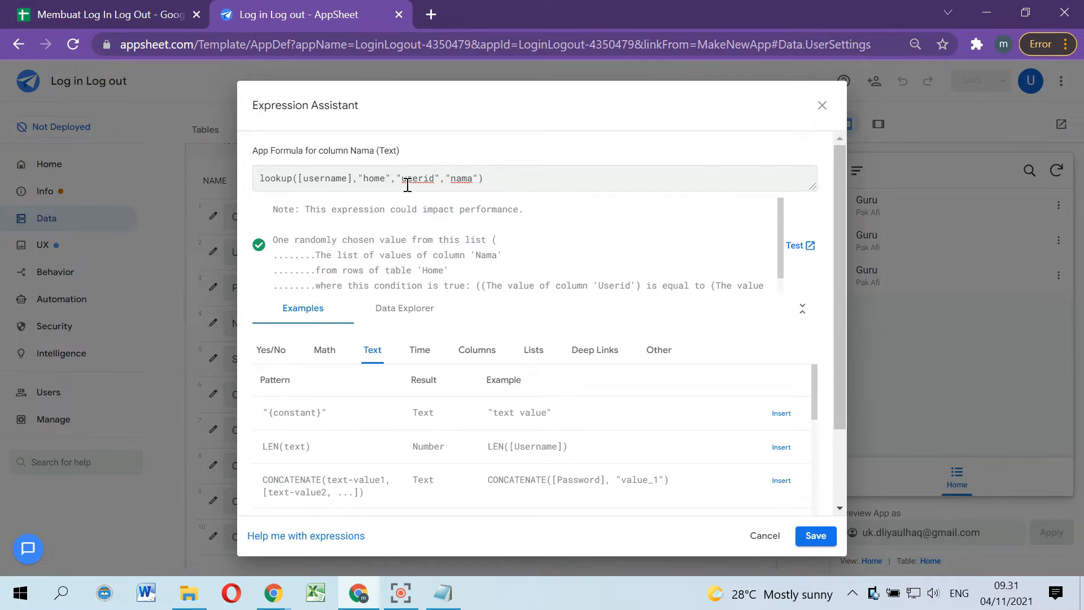
left_click(816, 536)
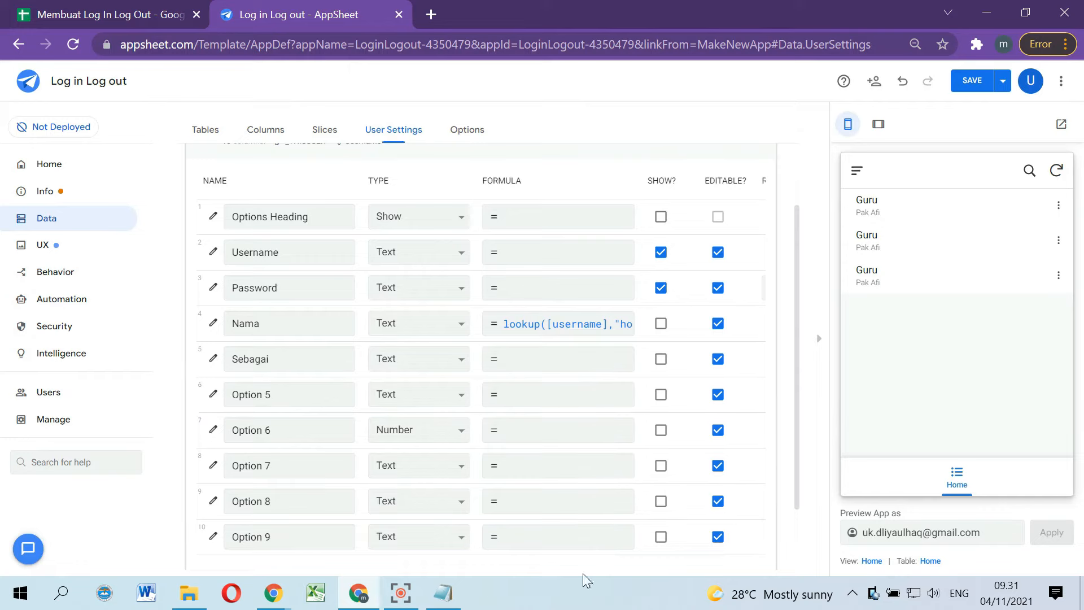
Step: Copy lookup([username],"home","userid","level") from Notepad into the Sebagai setting's formula
left_click(442, 602)
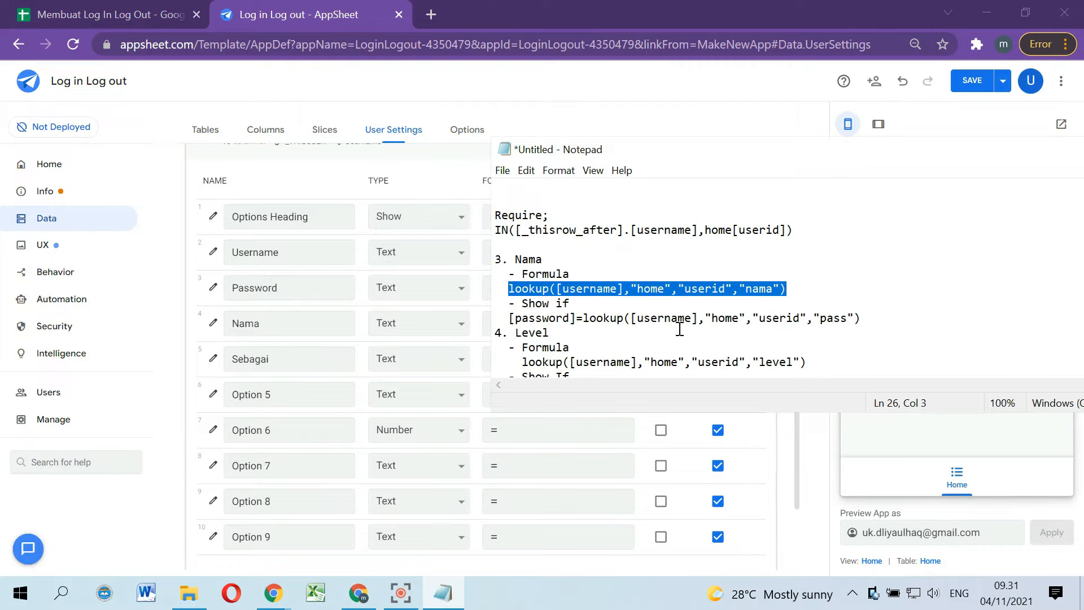
scroll(680, 329, "down", 1)
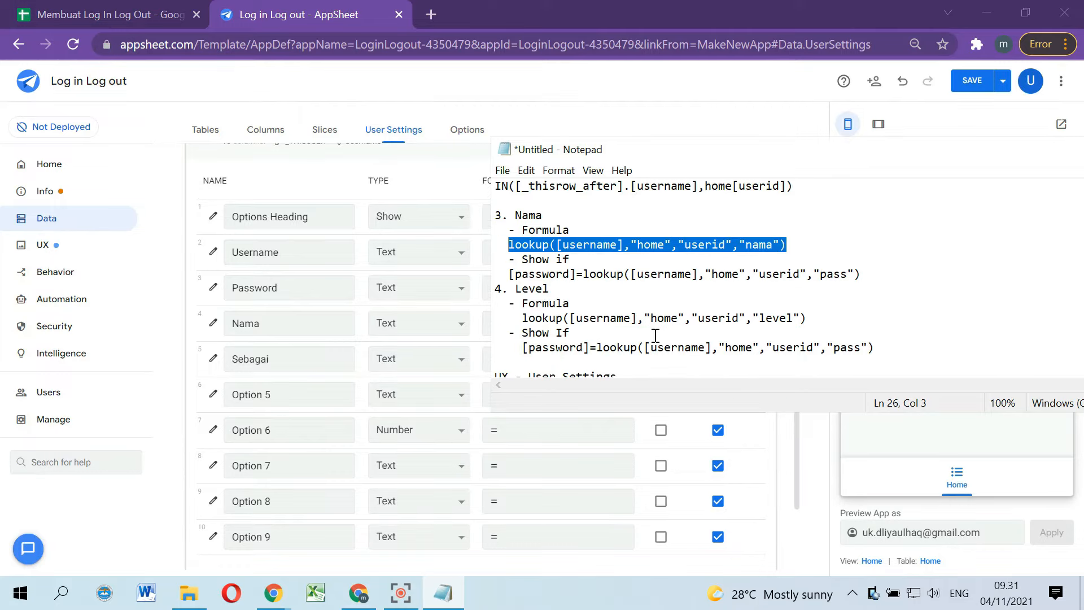
left_click_drag(847, 317, 521, 318)
key("ctrl+c")
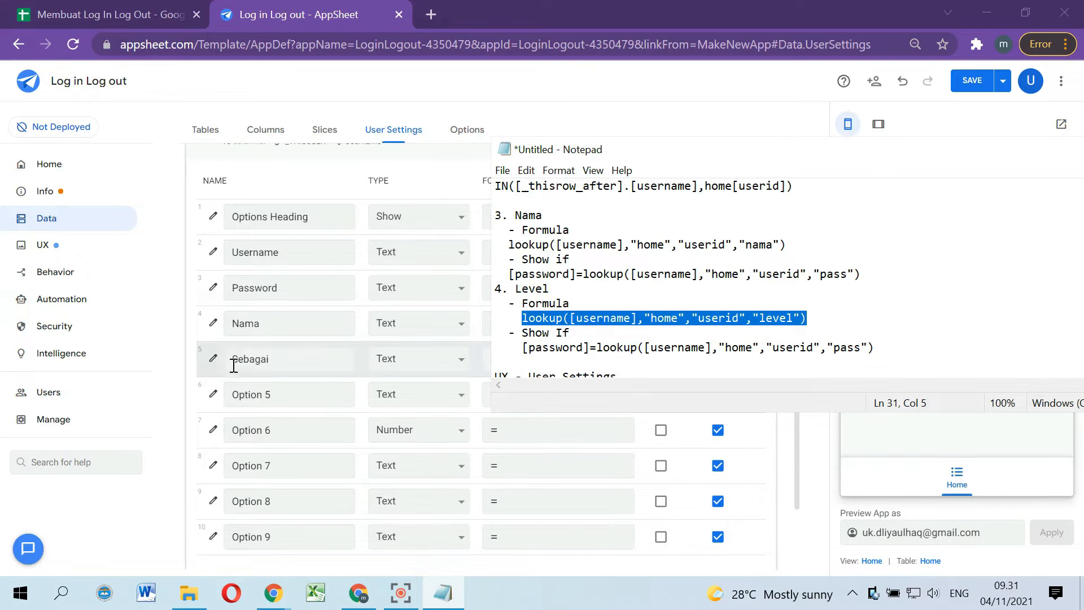
left_click(411, 360)
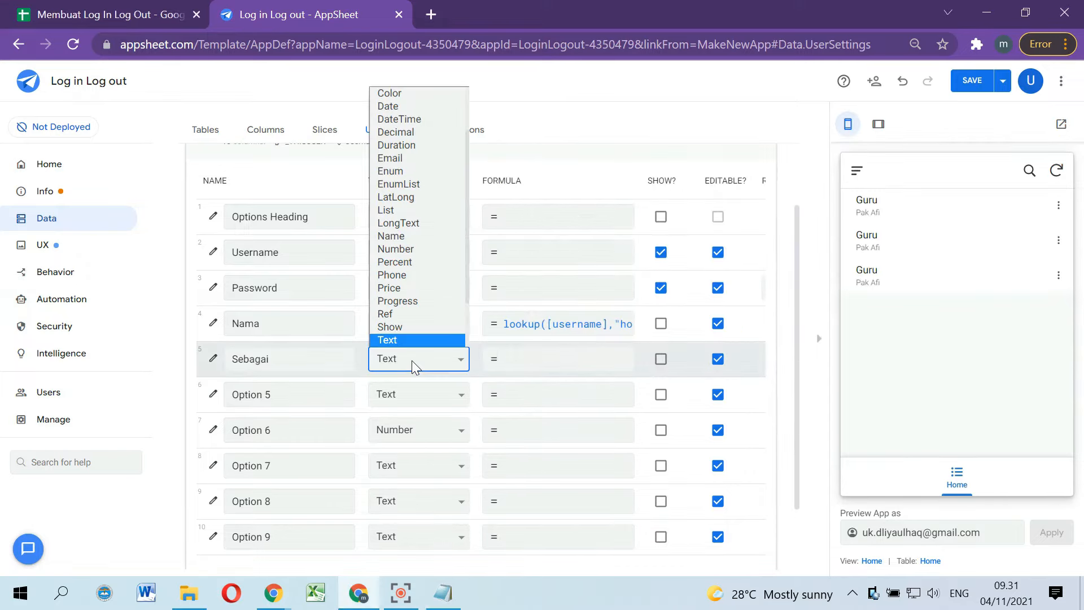
left_click(530, 364)
key("ctrl+v")
Step: Replace level with Sebagai in the Sebagai setting's formula, save the expression and save the app
left_click_drag(478, 179, 459, 181)
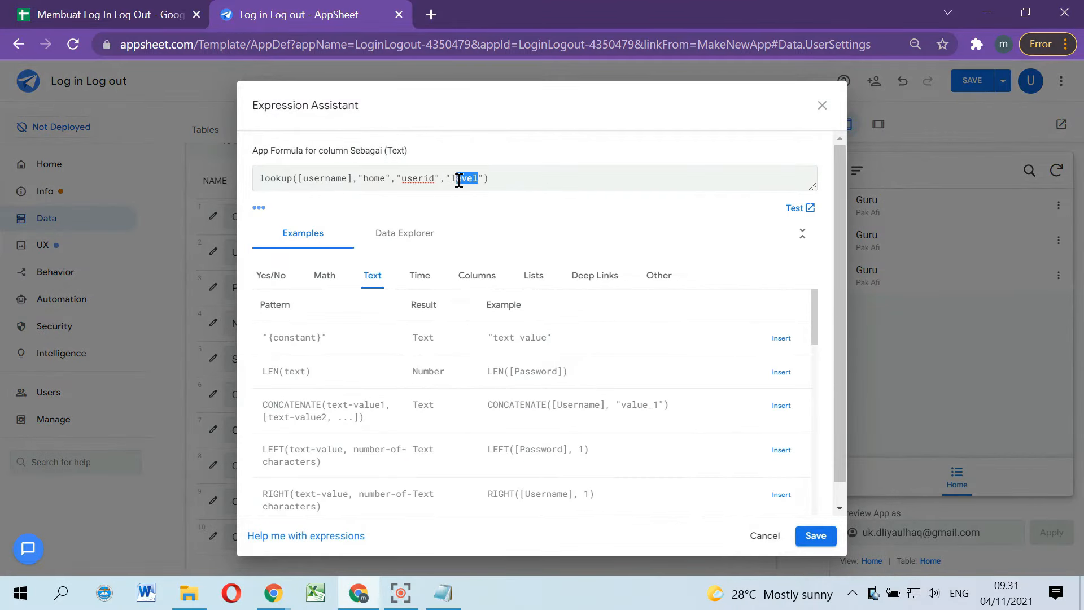
type("Sebagai")
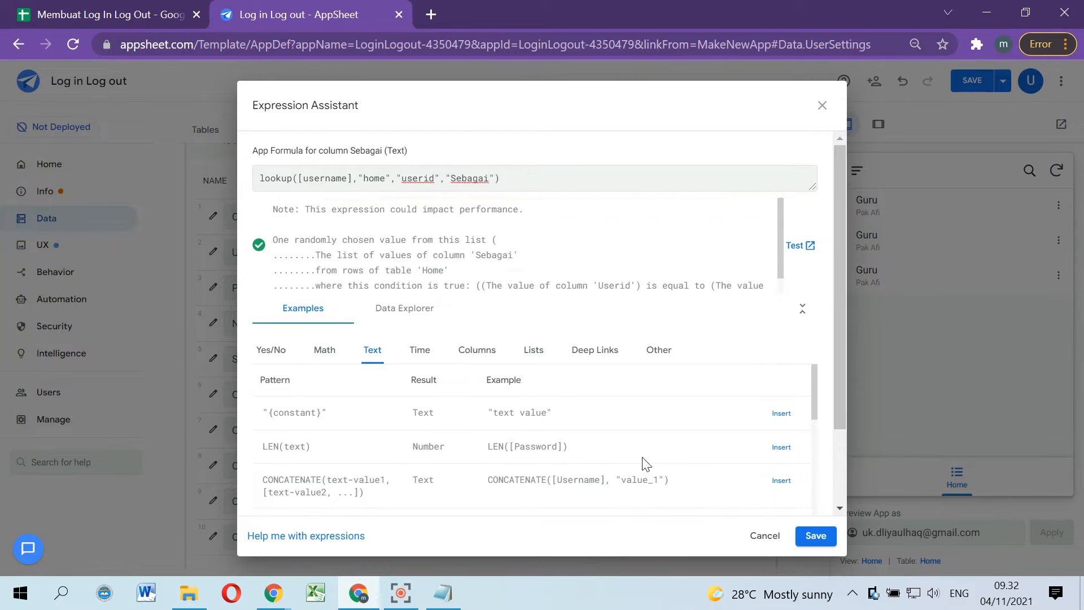
left_click(822, 537)
left_click(973, 81)
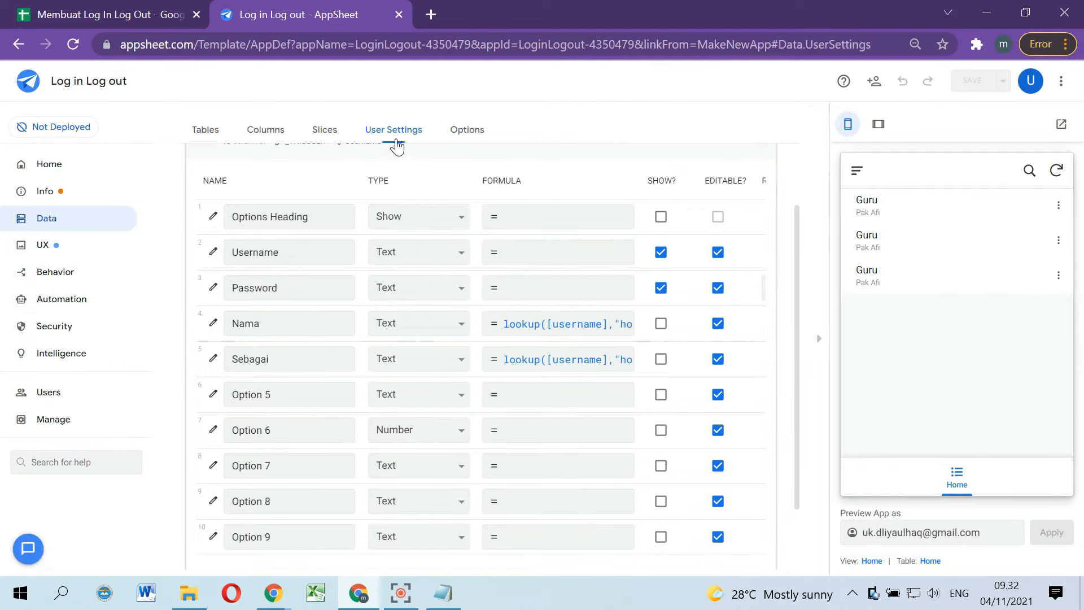
Step: Look at the Settings view's configuration among the app's UX views and collapse it again
left_click(62, 249)
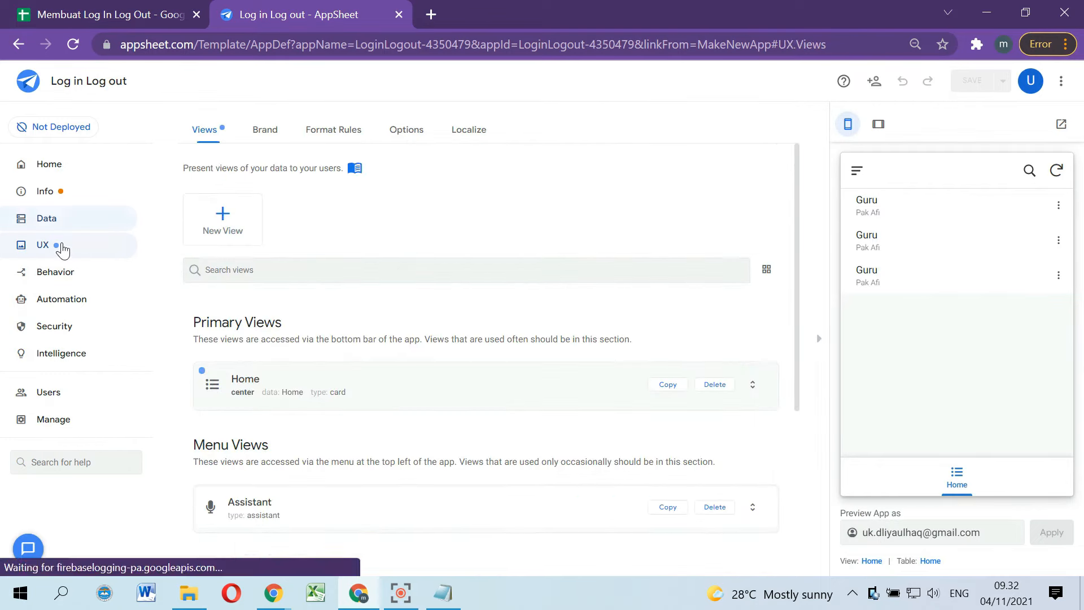
scroll(457, 276, "down", 3)
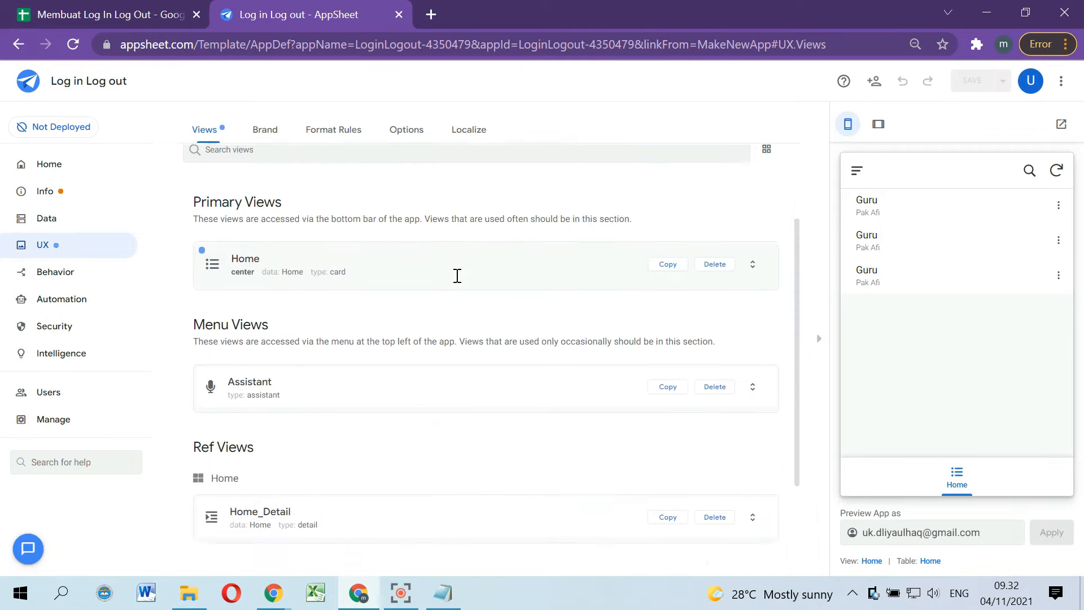
left_click(339, 487)
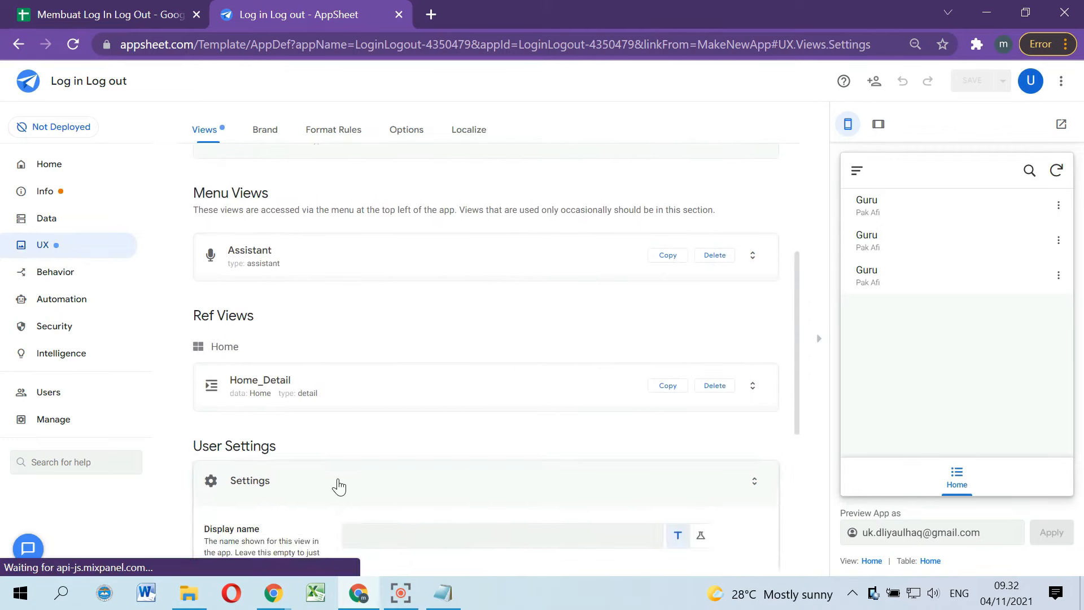
left_click(380, 178)
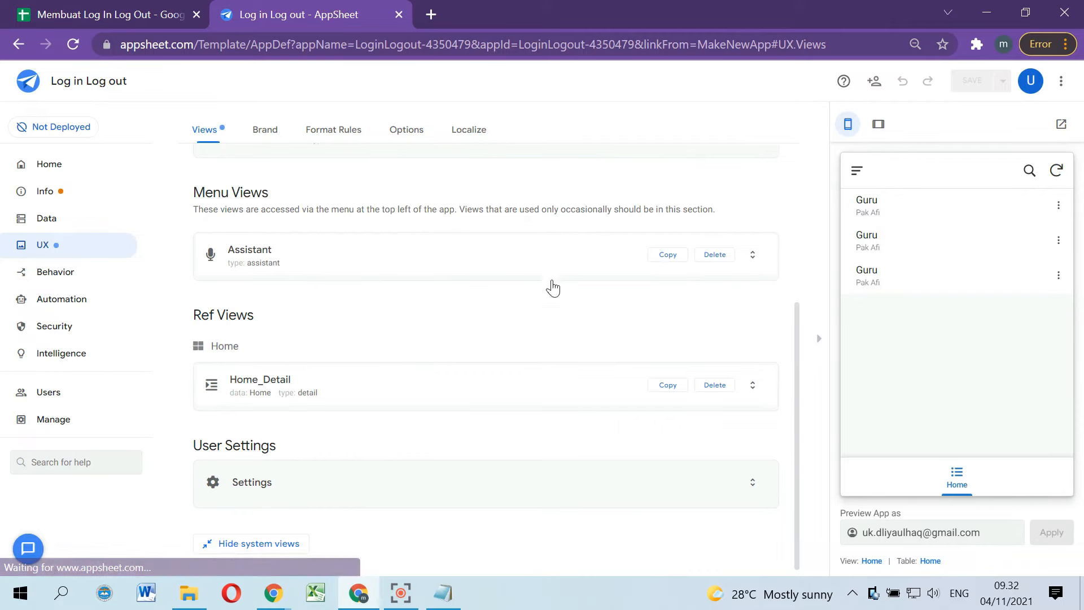
Step: Open the Settings form in the app preview, ready for entering the Username
left_click(857, 170)
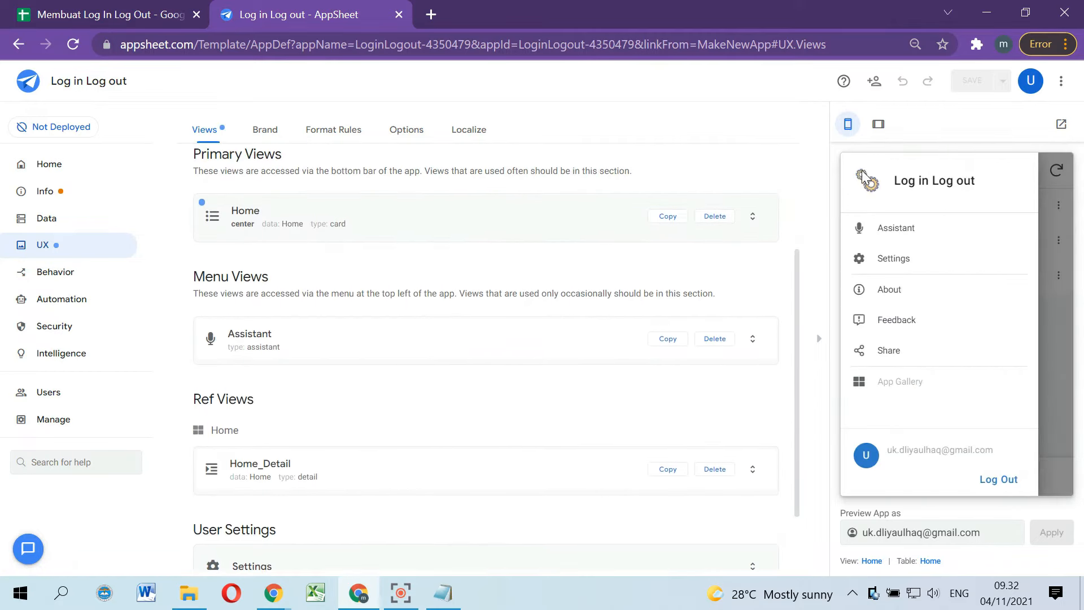
left_click(889, 260)
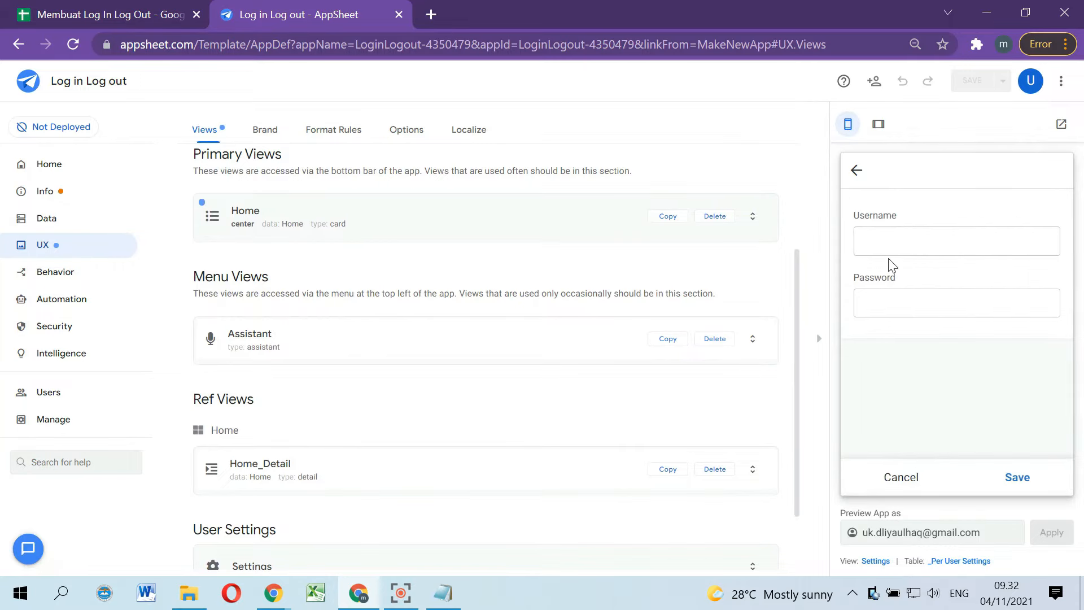
left_click(914, 229)
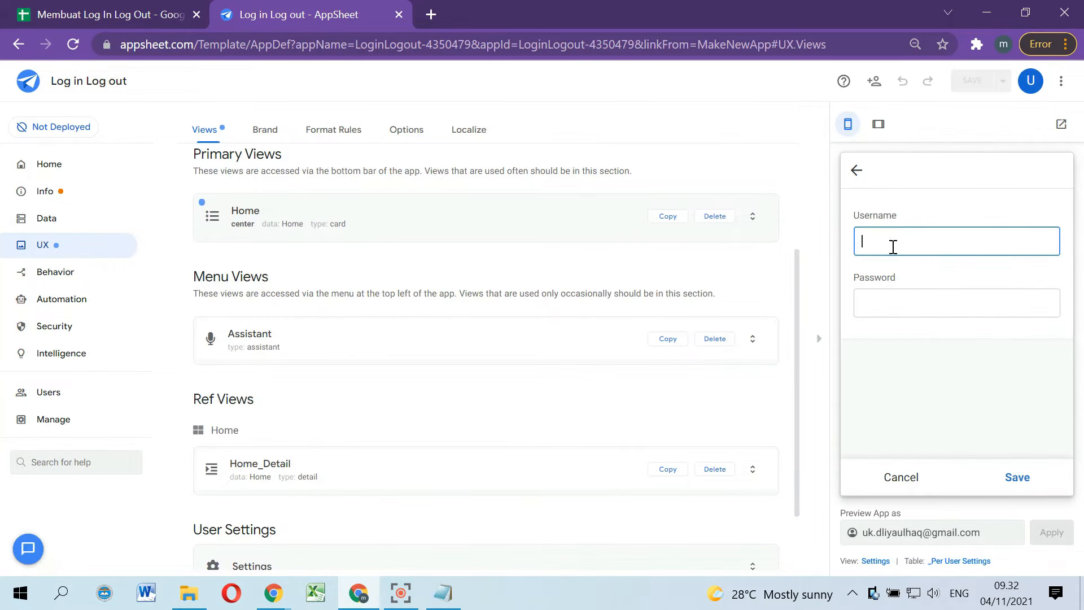
Step: Check the Userid and Pass values of the first data row in the Google Sheets spreadsheet
left_click(108, 14)
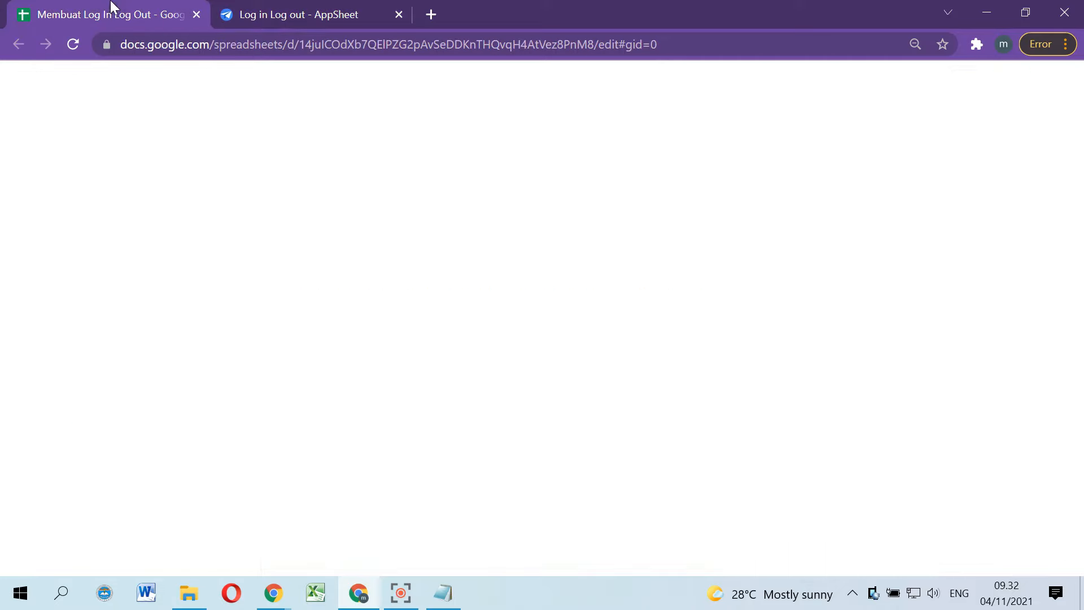
left_click(165, 202)
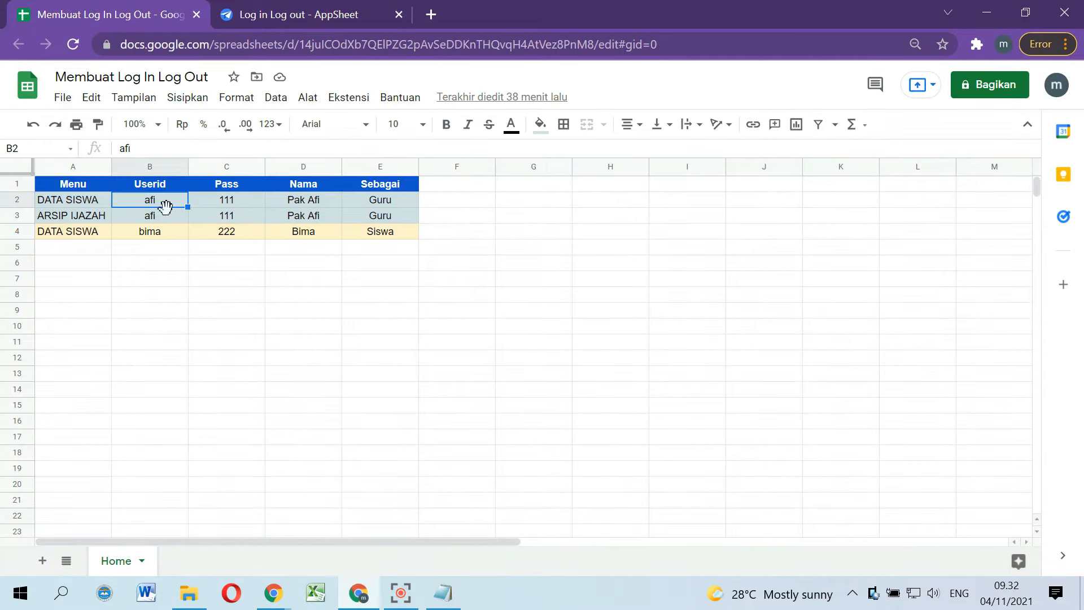
left_click(159, 186)
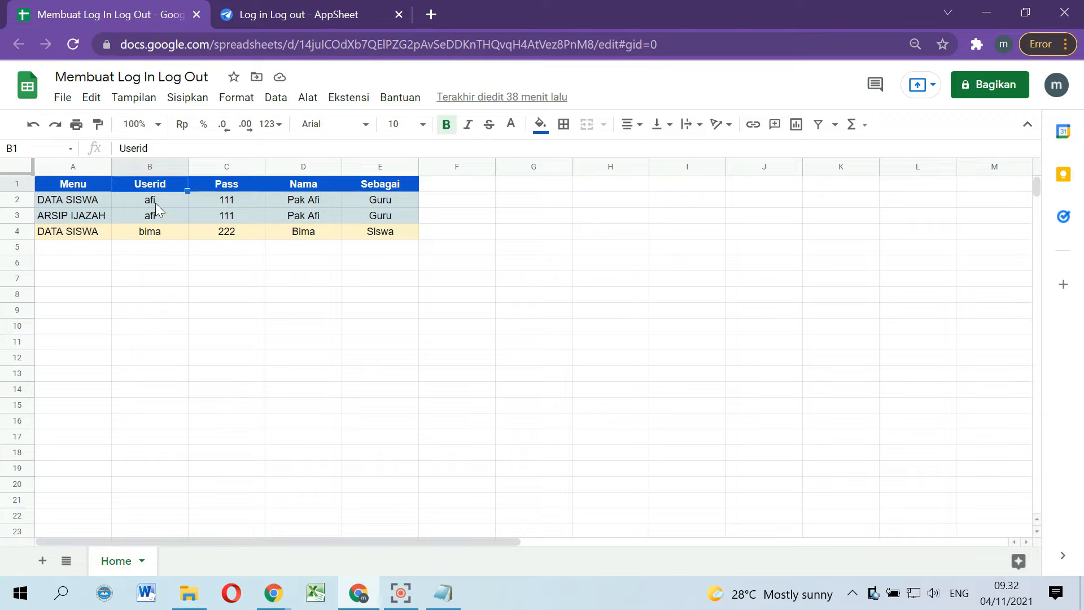
left_click(162, 204)
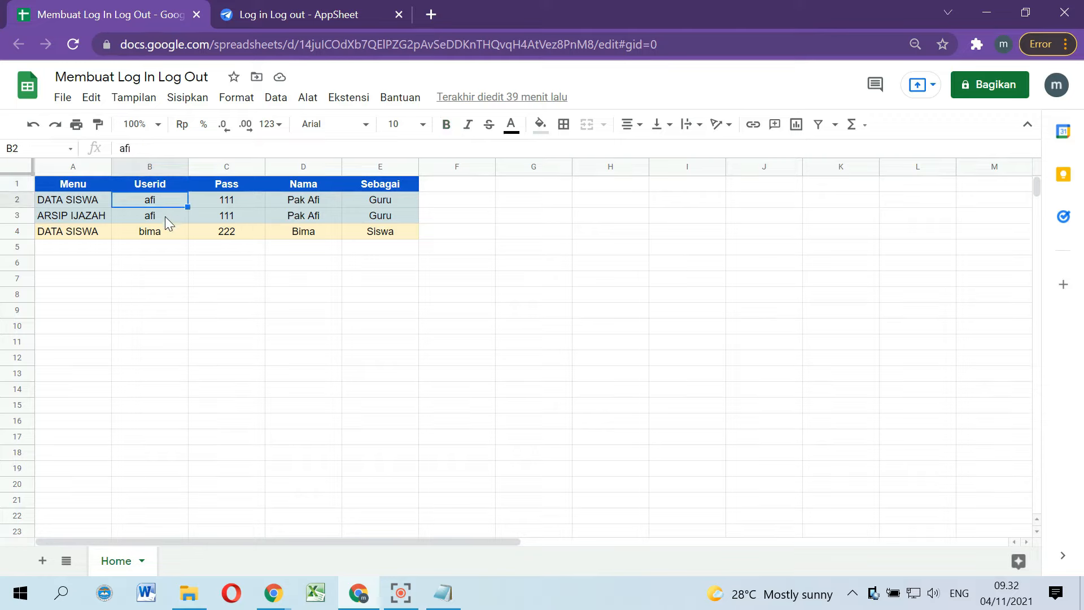
left_click(238, 200)
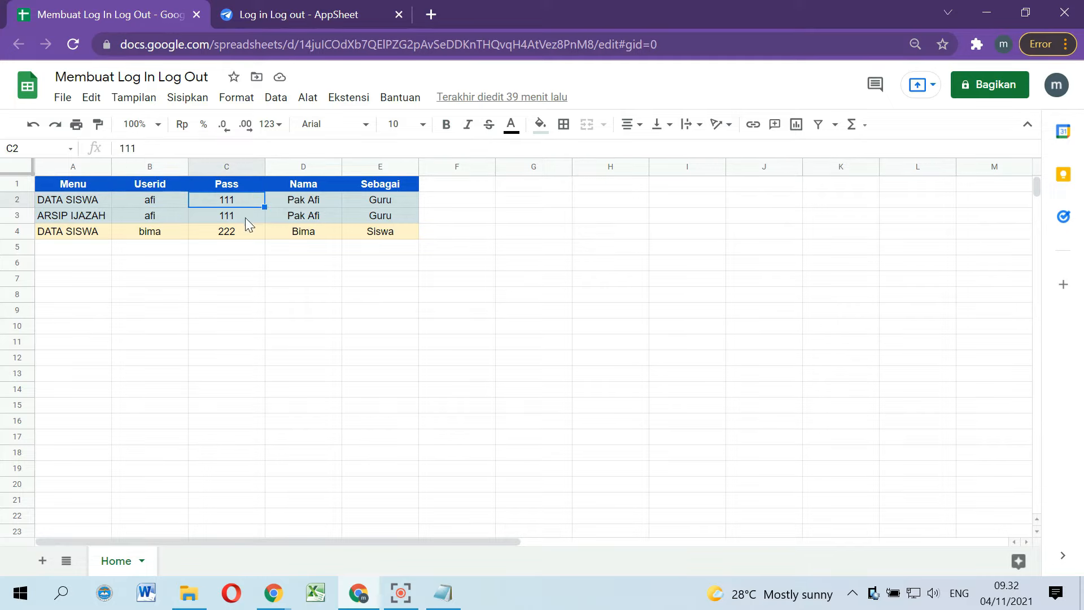
Step: Back in AppSheet, enter the first data row's Userid as the Username in the preview's Settings form
left_click(263, 13)
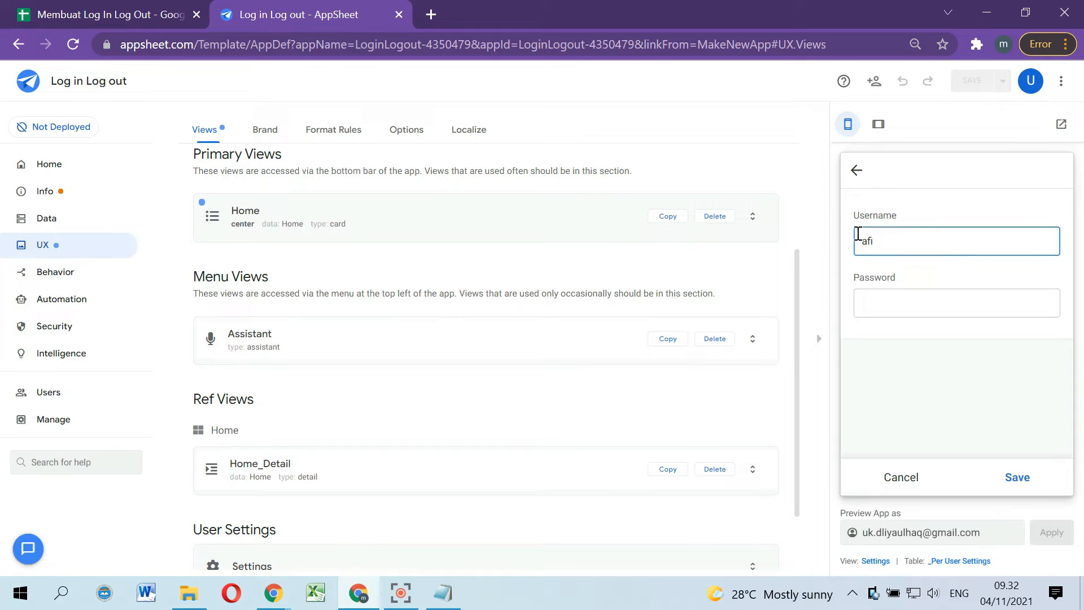
left_click(955, 281)
left_click(898, 249)
left_click(929, 241)
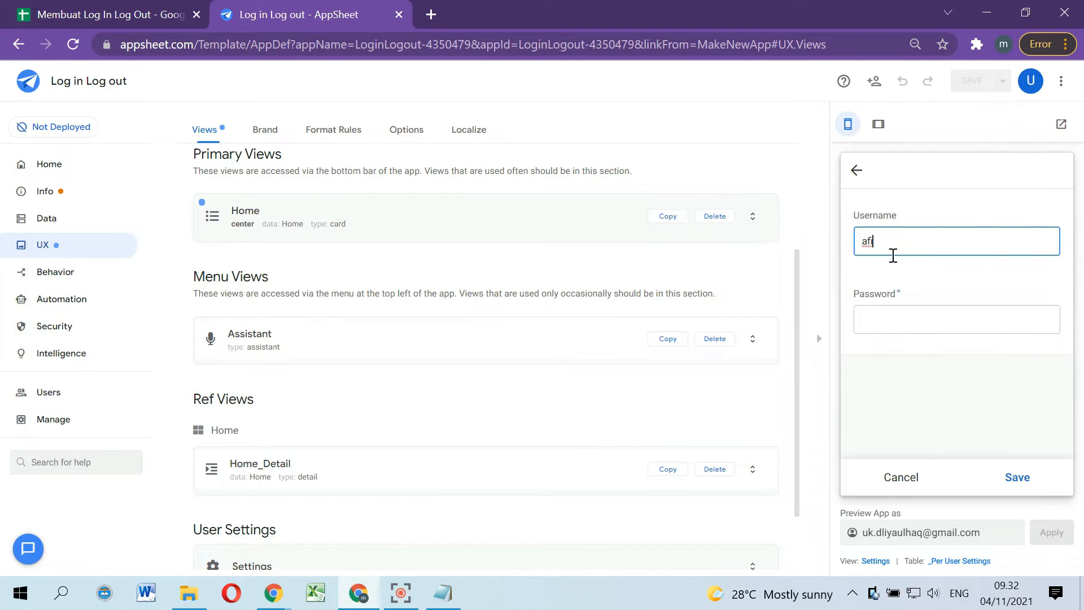
Step: Test the Username validation by replacing the entry with a name missing from the spreadsheet's Userid column
left_click_drag(899, 244, 847, 251)
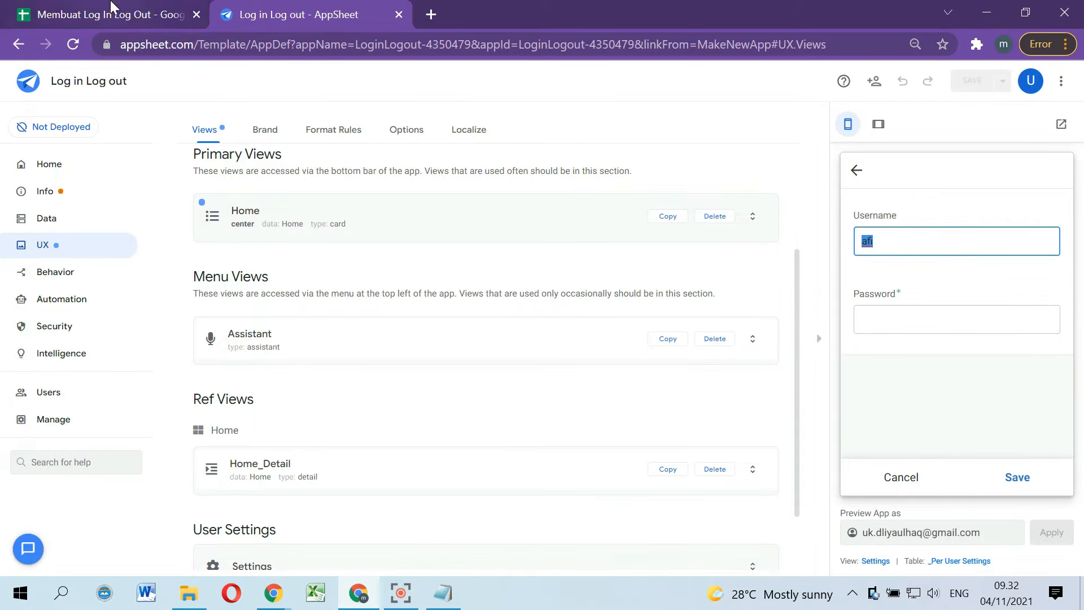
left_click(141, 15)
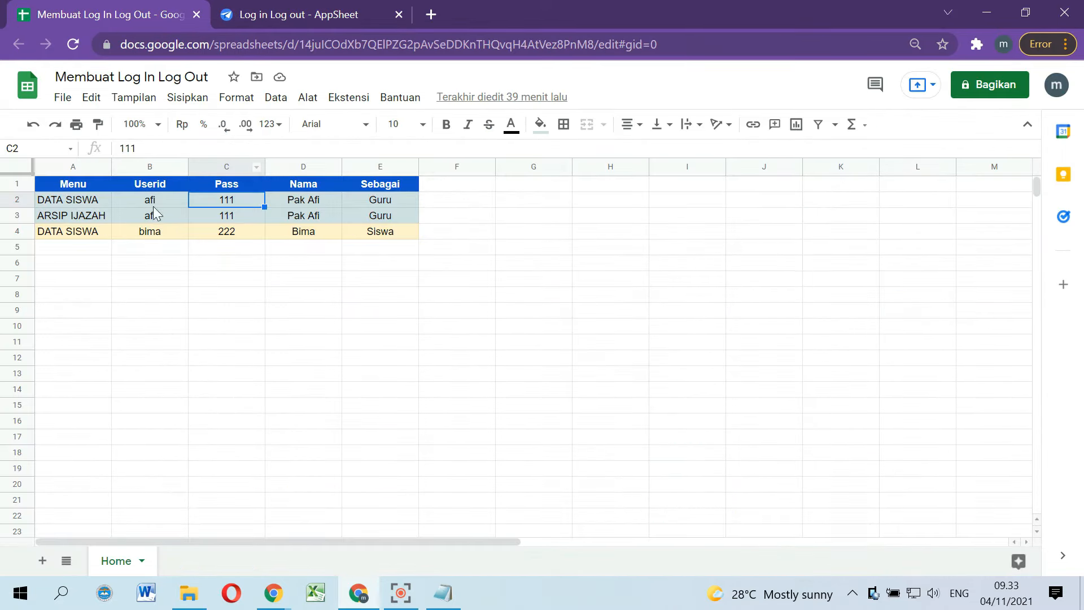
left_click(387, 10)
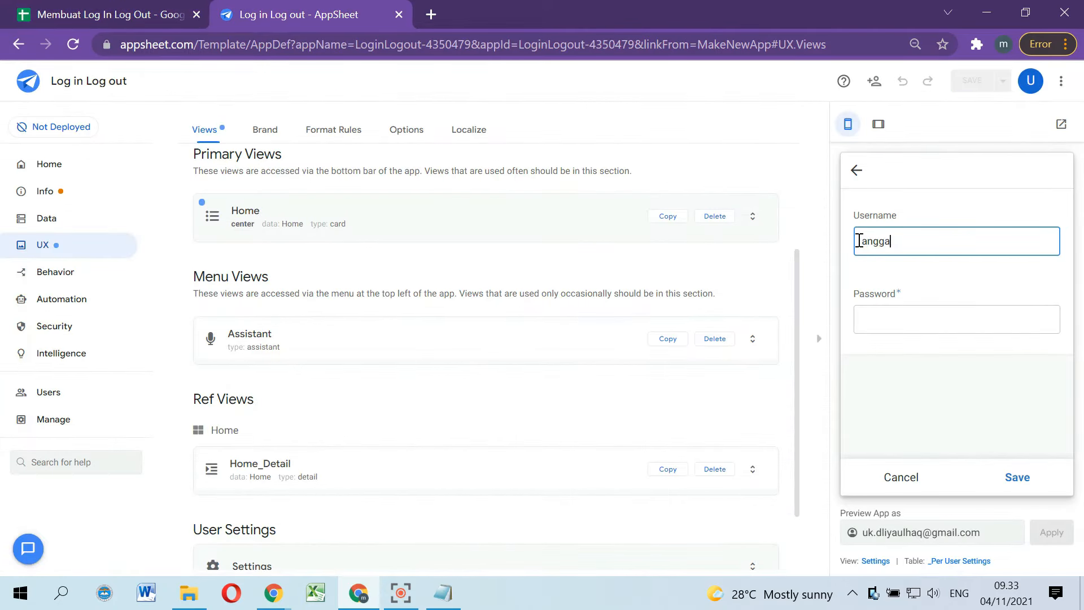
left_click(936, 281)
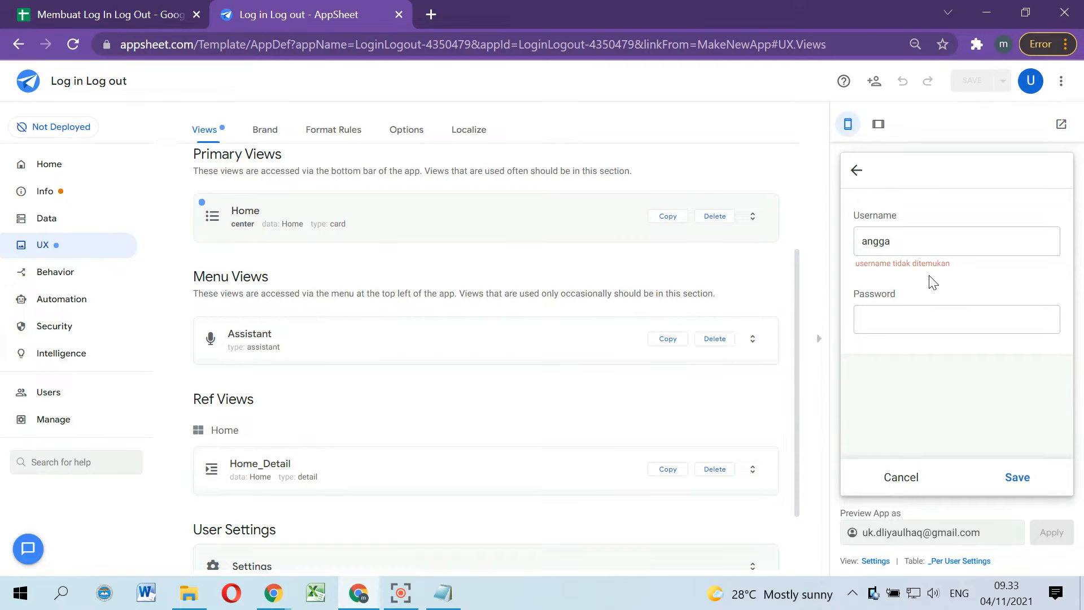
Step: Review the Username setting's Valid If and Invalid value error expressions in the user settings, leaving both unedited
left_click(48, 219)
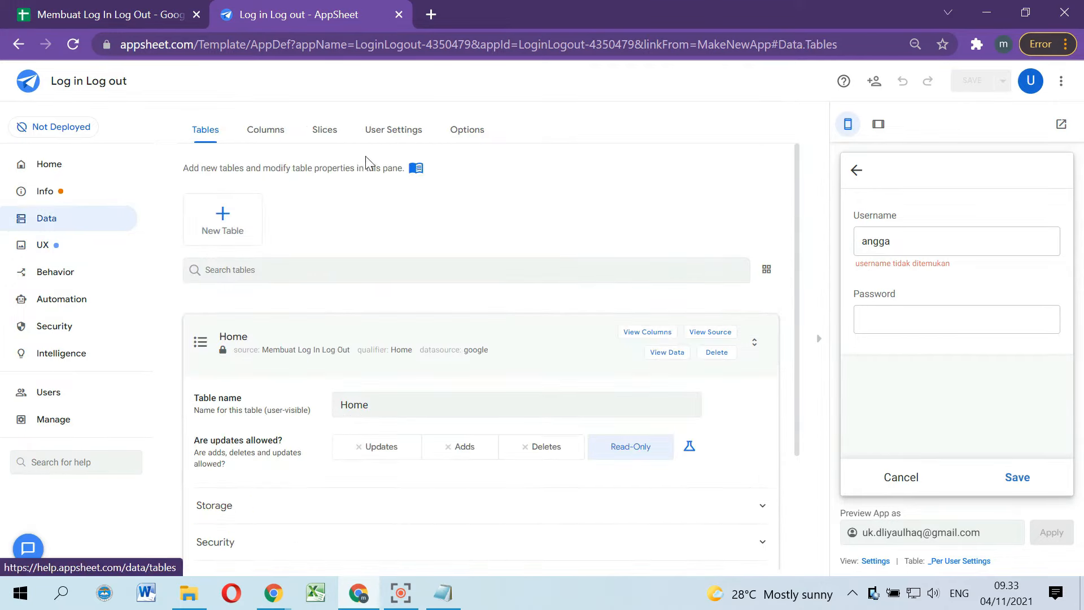
left_click(389, 134)
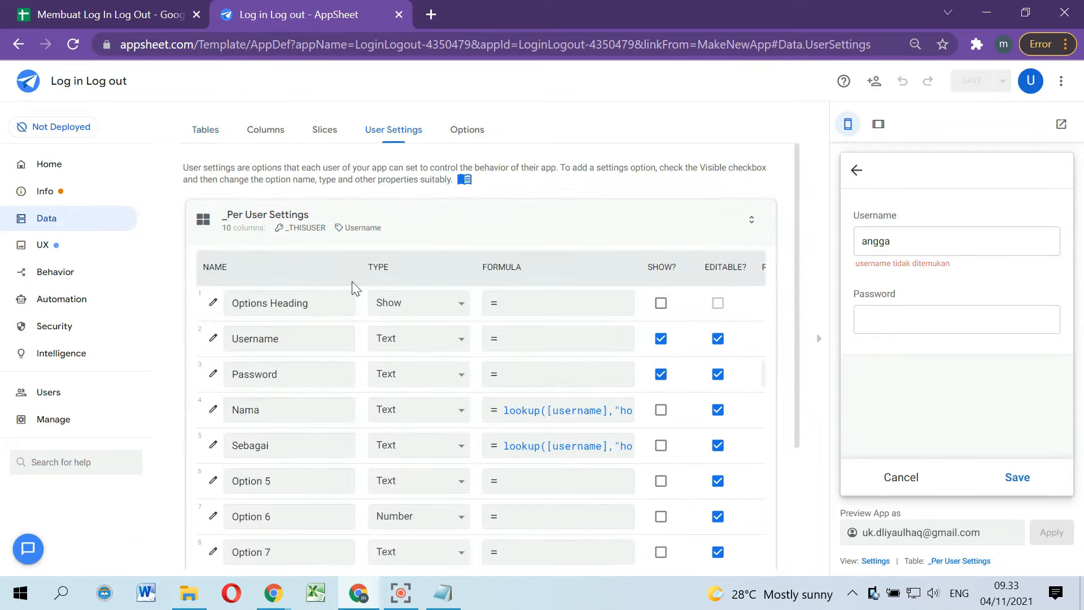
left_click(213, 339)
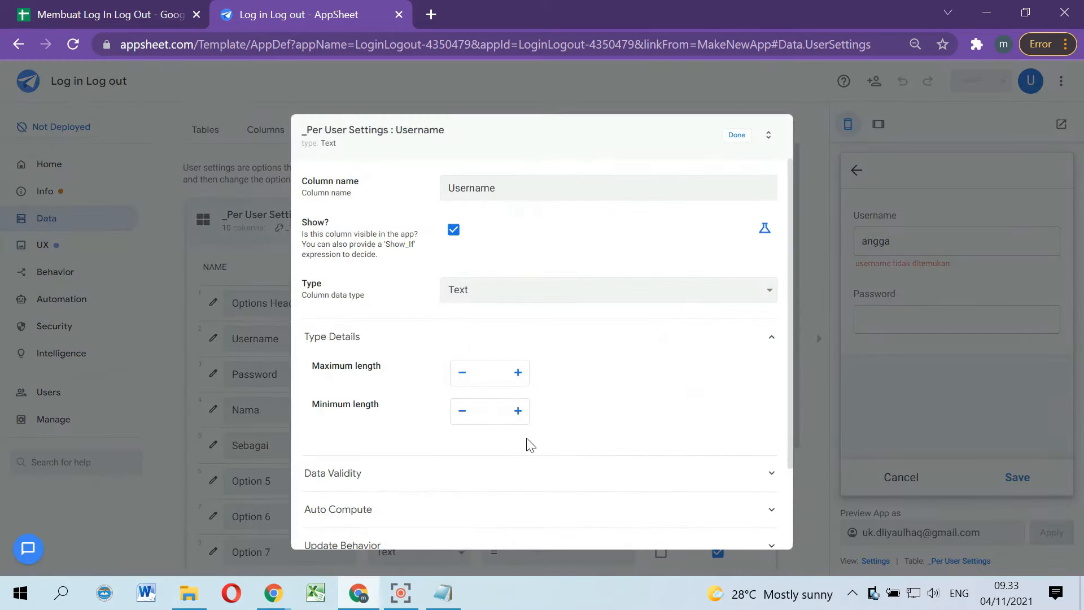
left_click(593, 509)
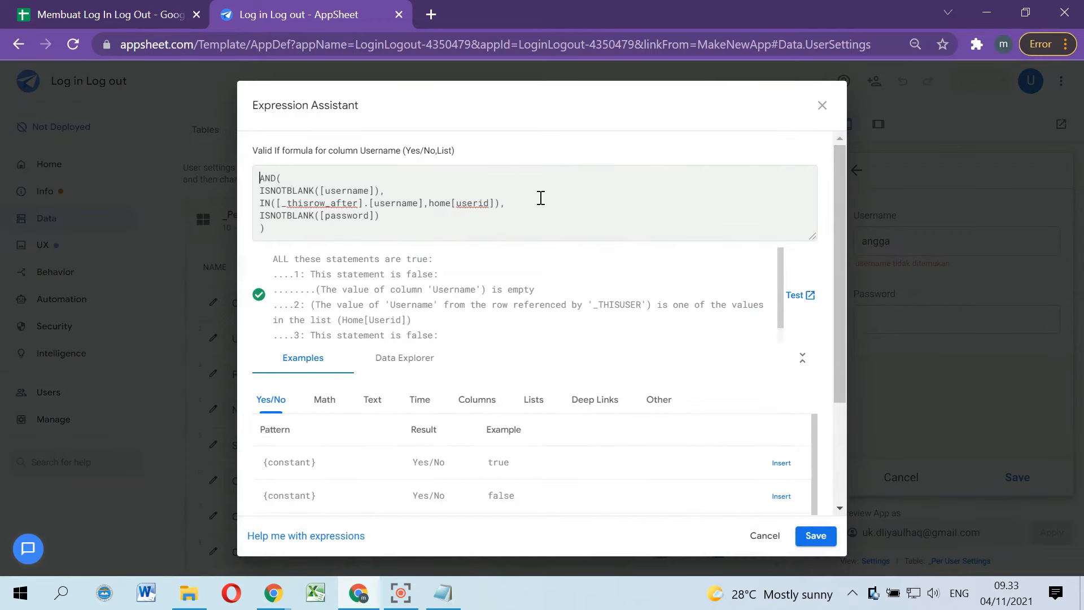
left_click(823, 107)
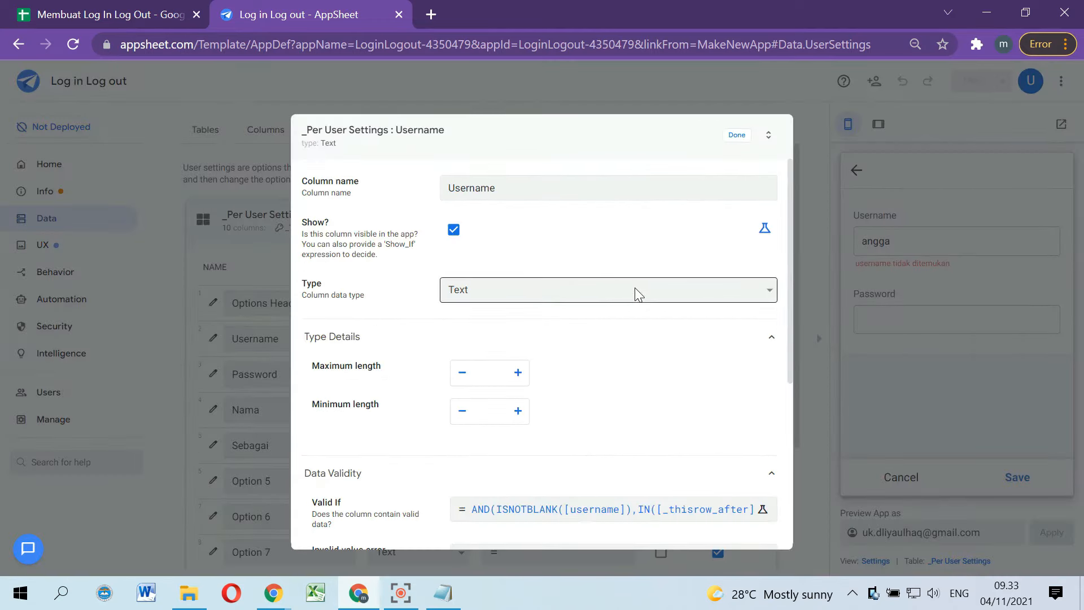
scroll(641, 428, "down", 3)
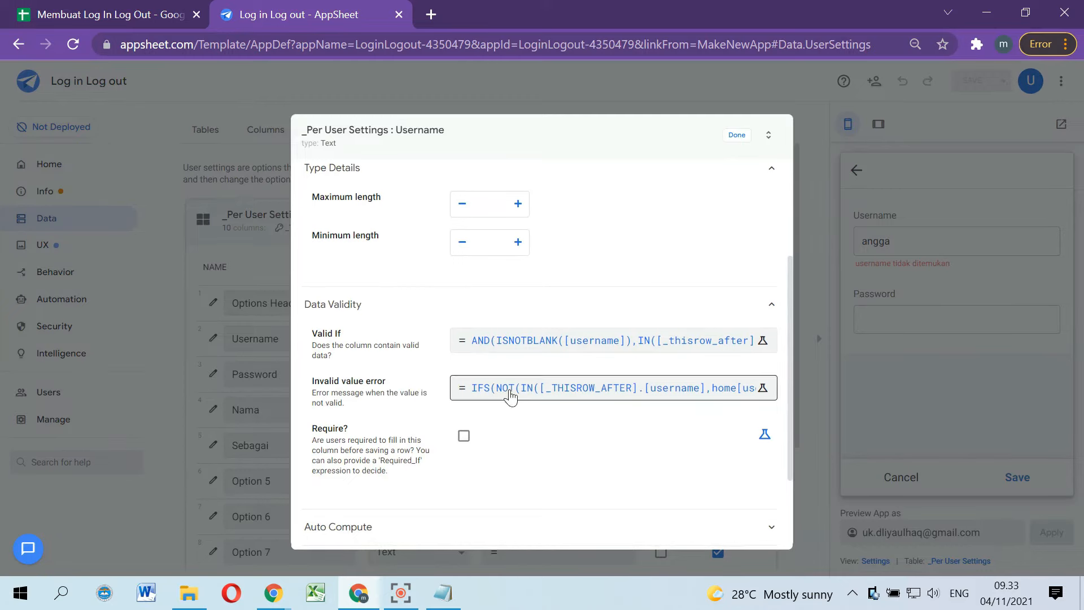
left_click(510, 398)
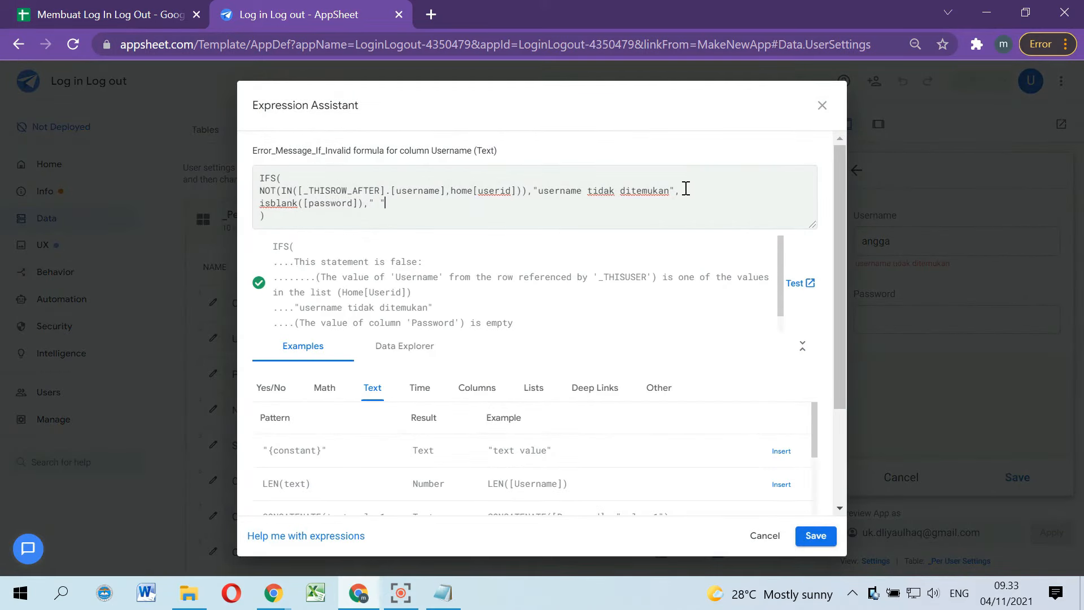
left_click_drag(670, 193, 545, 196)
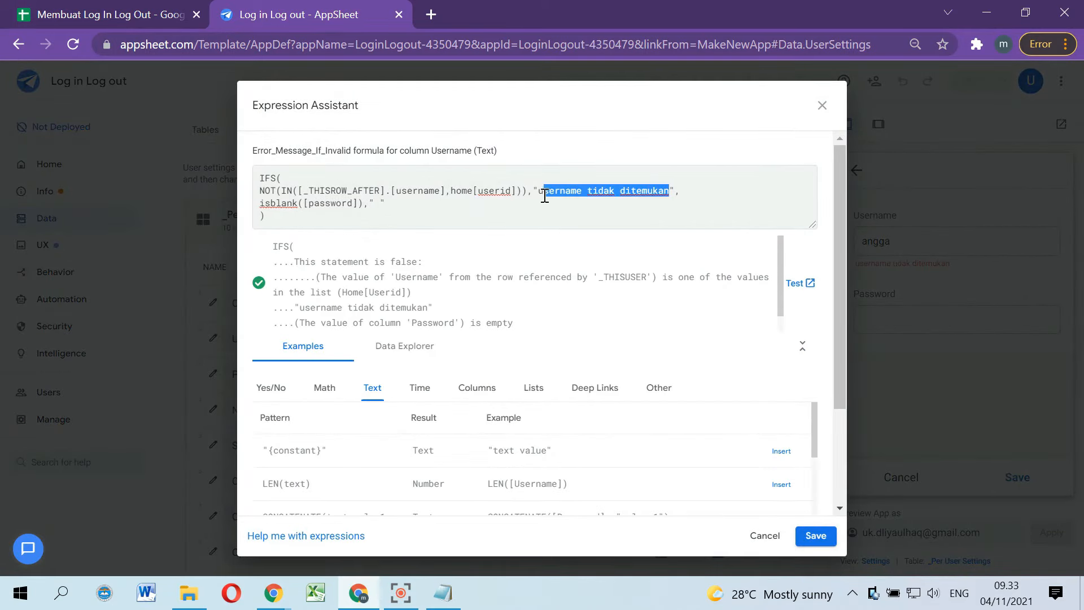
left_click(823, 105)
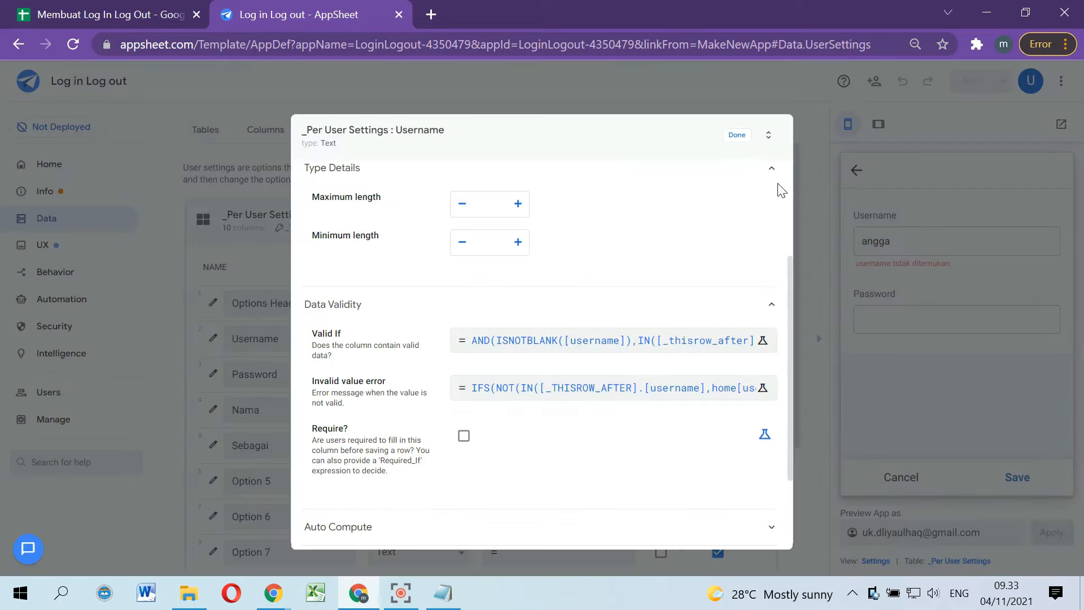
left_click(737, 137)
Step: Fill the preview's Settings form with the first data row's Userid and matching password, and save the login
double_click(898, 240)
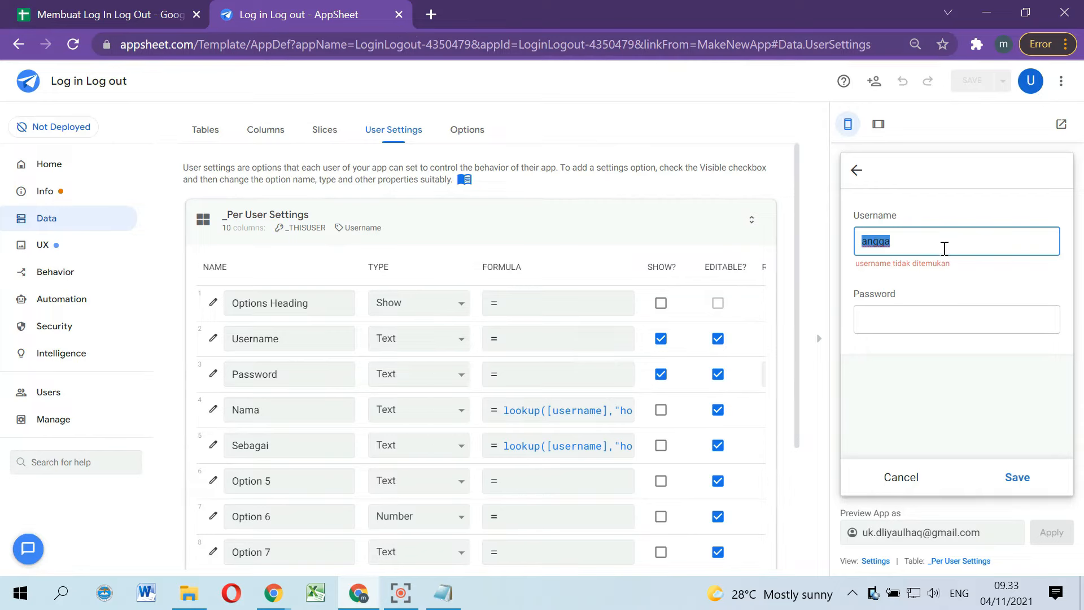
type("af")
left_click(942, 284)
left_click(884, 239)
left_click(889, 241)
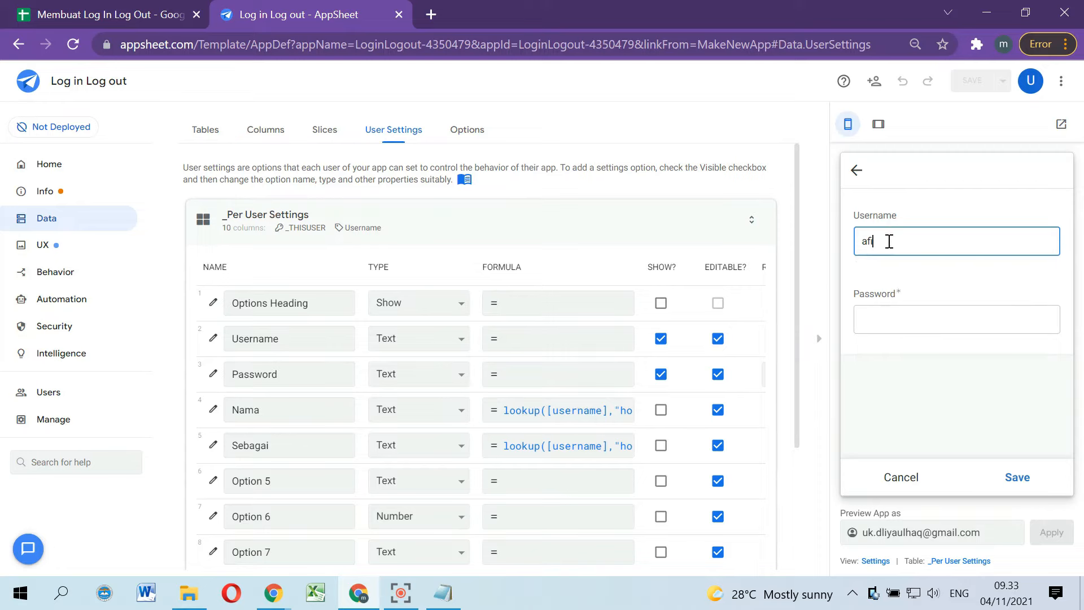
left_click(908, 317)
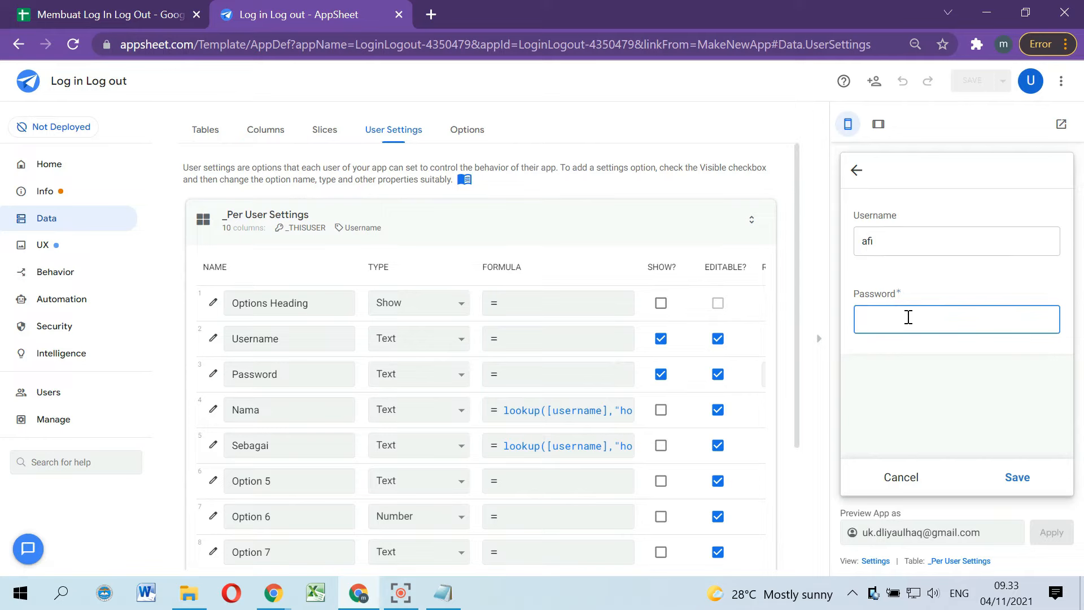
type("111")
left_click(953, 283)
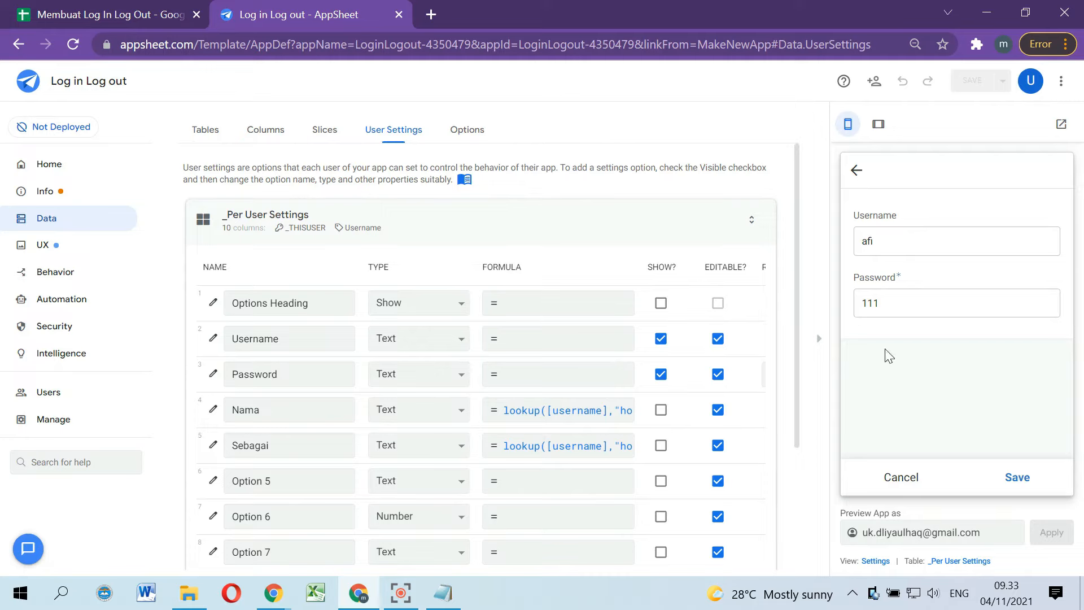
left_click(1016, 478)
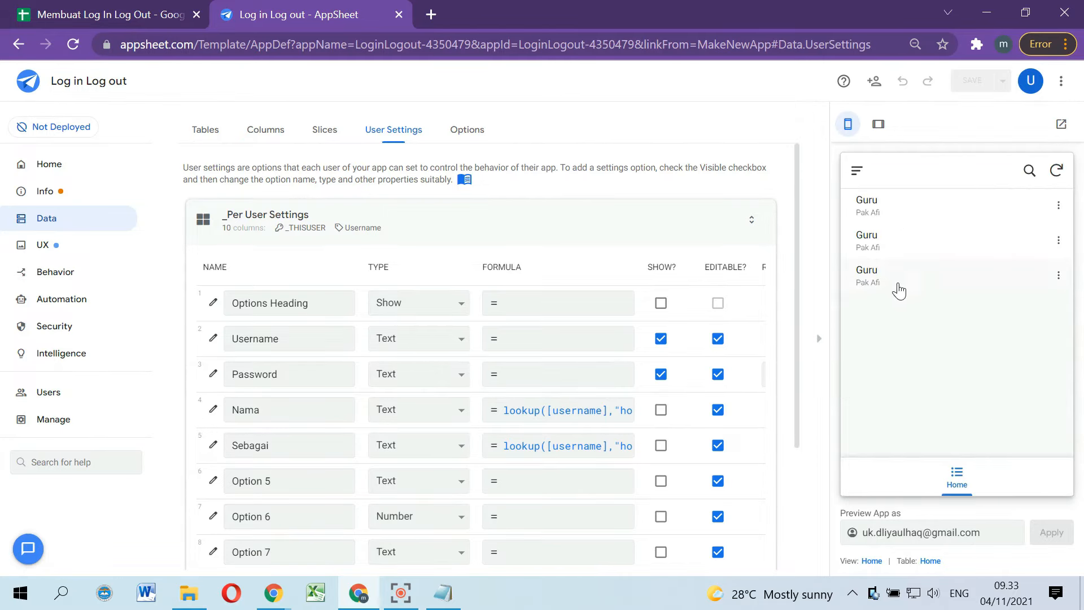
Step: Reopen the preview's Settings form, test the validation with a wrong password and leave the form without saving
left_click(857, 170)
left_click(894, 258)
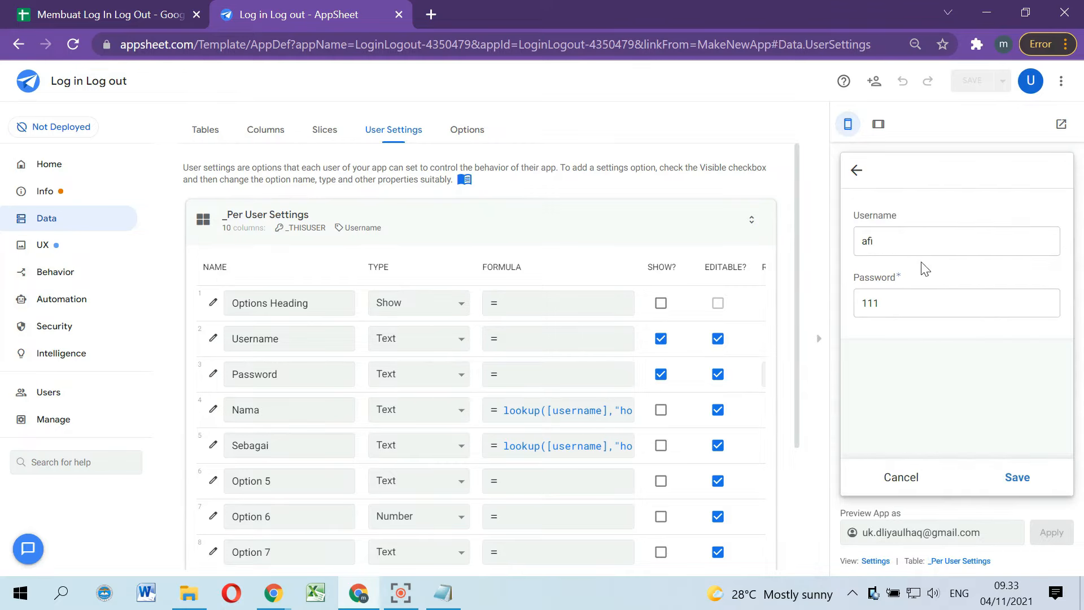
left_click(907, 310)
left_click(903, 307)
type("1")
left_click(919, 377)
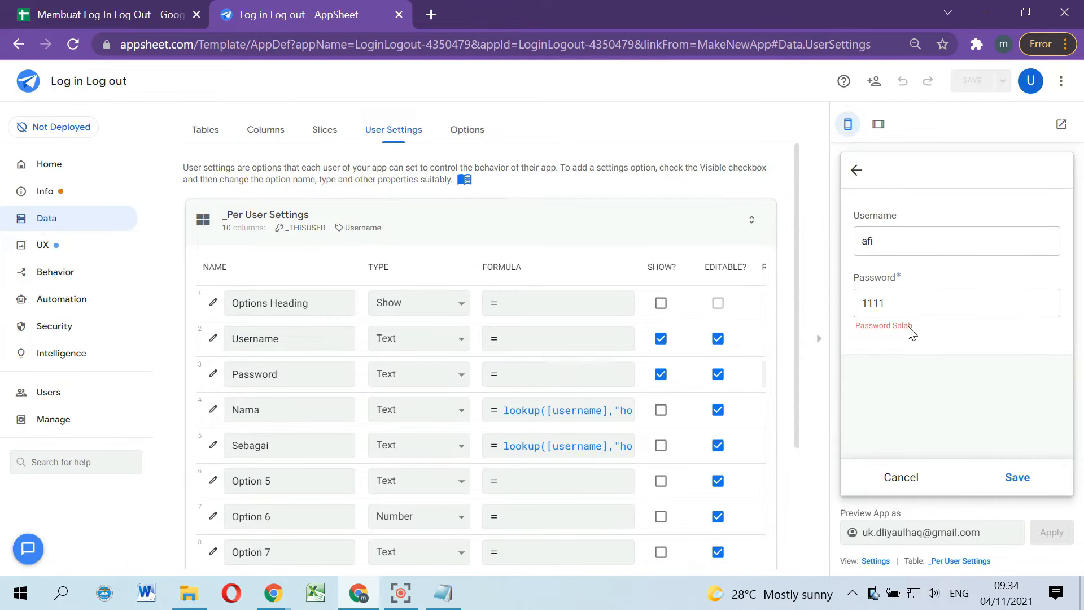
left_click(915, 307)
left_click(916, 308)
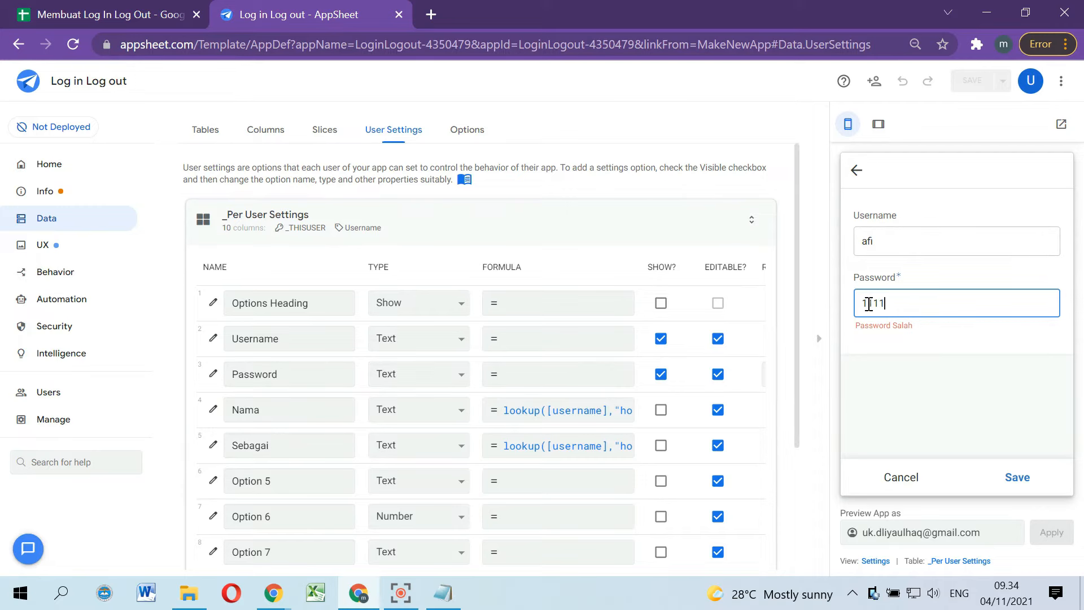
left_click(857, 170)
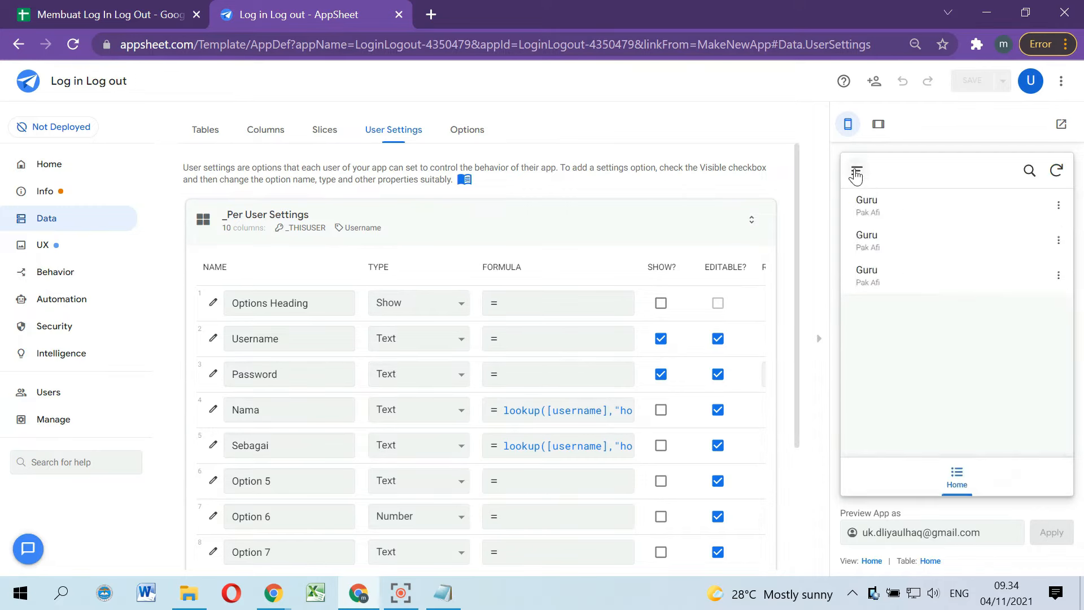
Step: Reopen the Settings form in the preview and examine the stored Username and Password entries
left_click(857, 170)
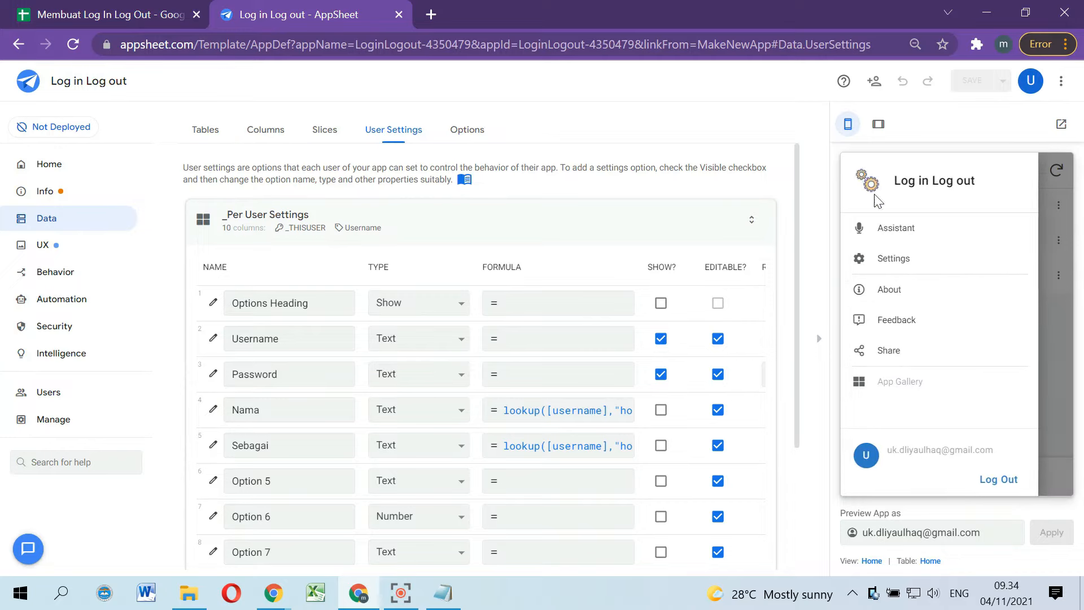
left_click(893, 259)
left_click(889, 235)
left_click(898, 307)
double_click(904, 307)
double_click(888, 245)
double_click(889, 303)
double_click(888, 245)
double_click(893, 302)
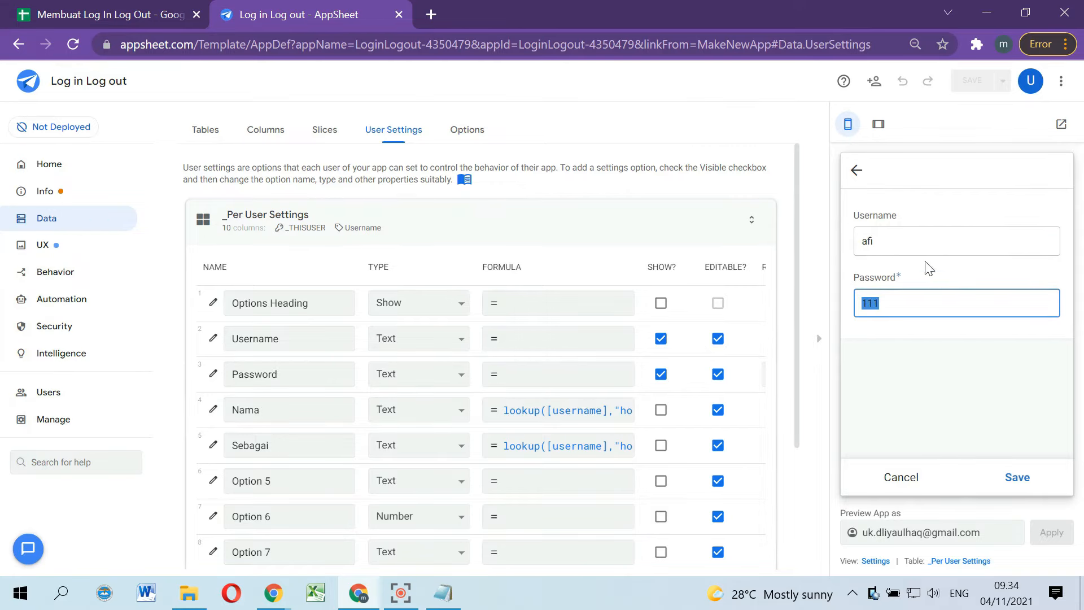
left_click(858, 170)
left_click(858, 172)
left_click(898, 261)
double_click(879, 237)
double_click(887, 302)
double_click(890, 238)
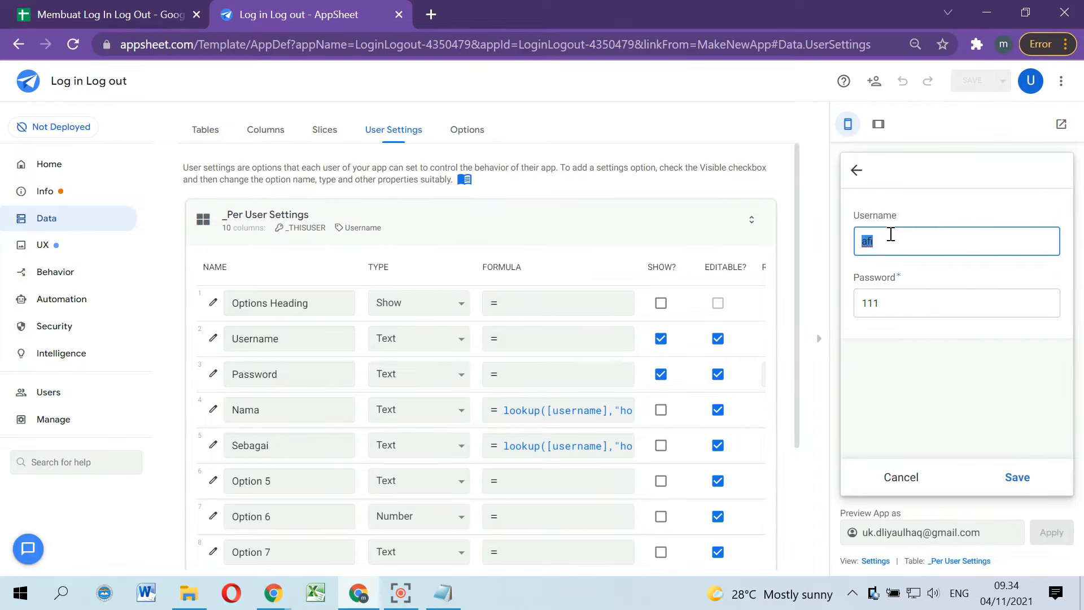
Step: Turn on Reset on edit in the Username setting's update behavior
left_click(214, 339)
scroll(443, 366, "down", 2)
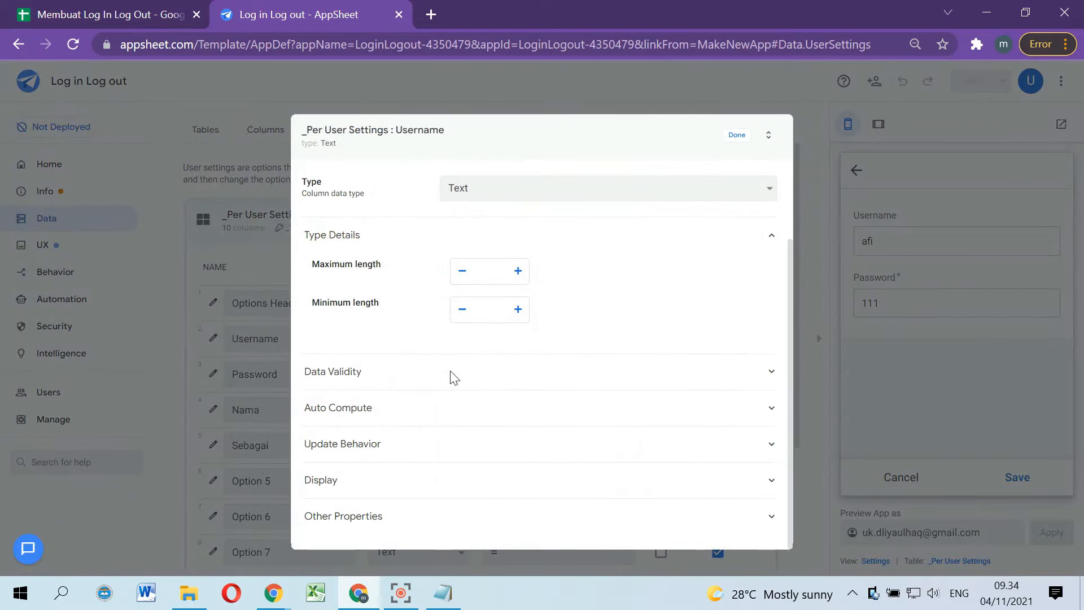
left_click(435, 445)
scroll(466, 403, "down", 2)
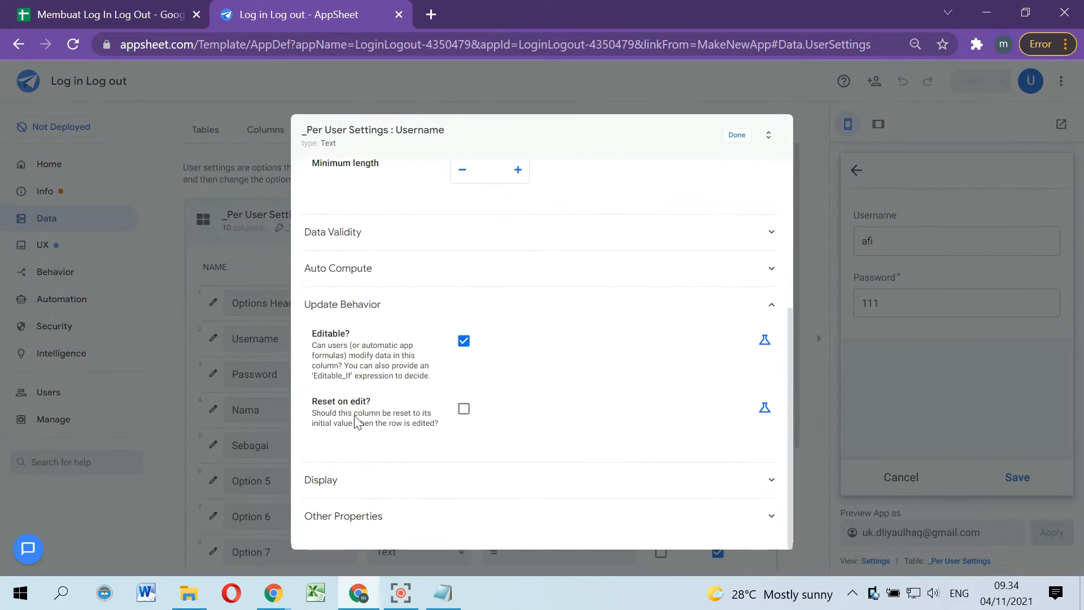
left_click(464, 409)
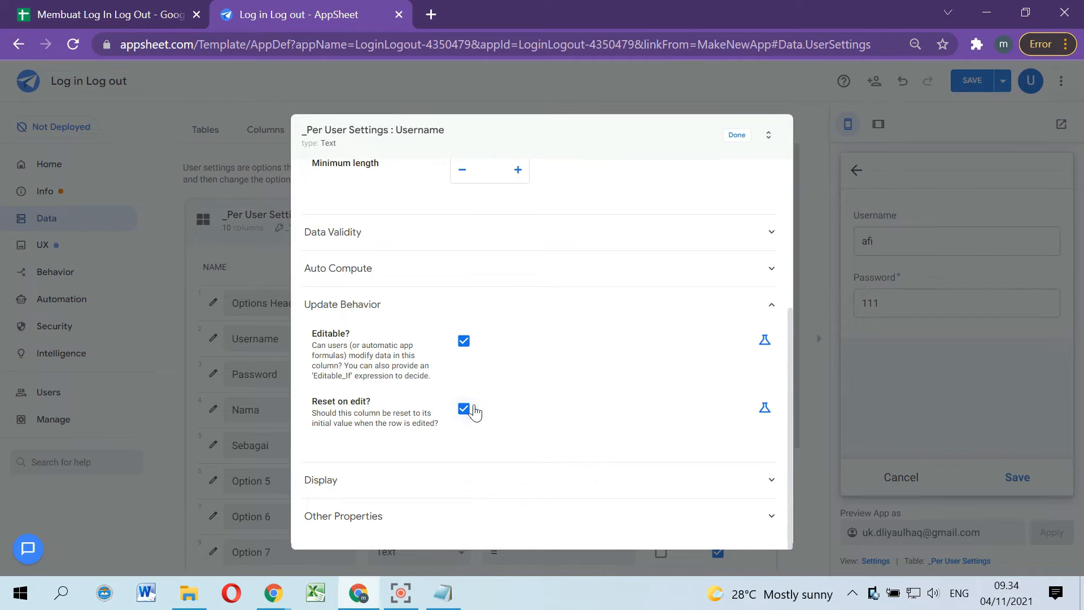
left_click(737, 136)
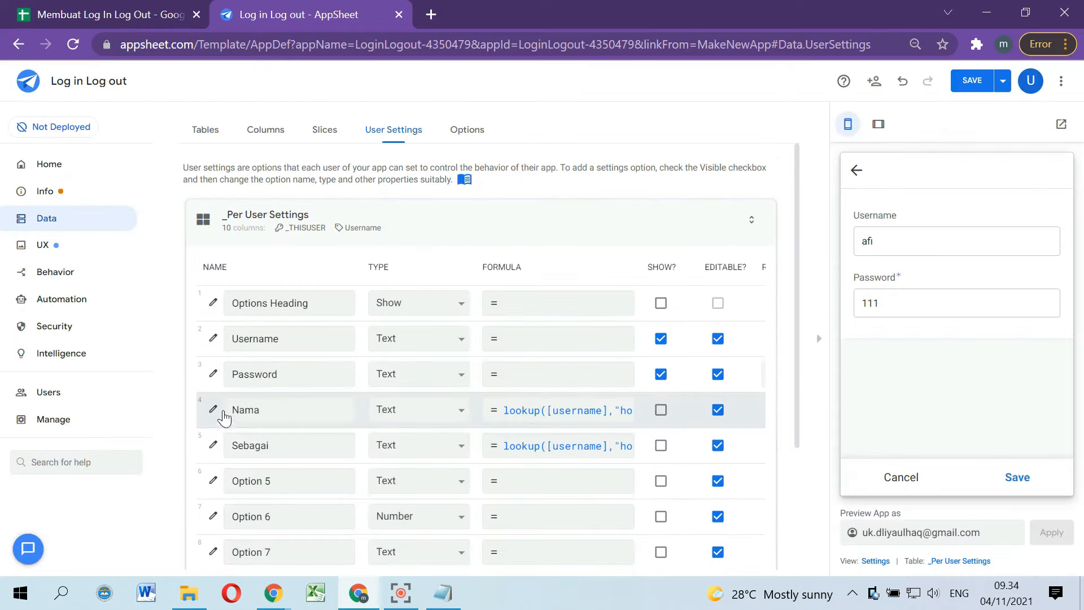
Step: Turn on Reset on edit for the Password setting as well and save the app
left_click(213, 375)
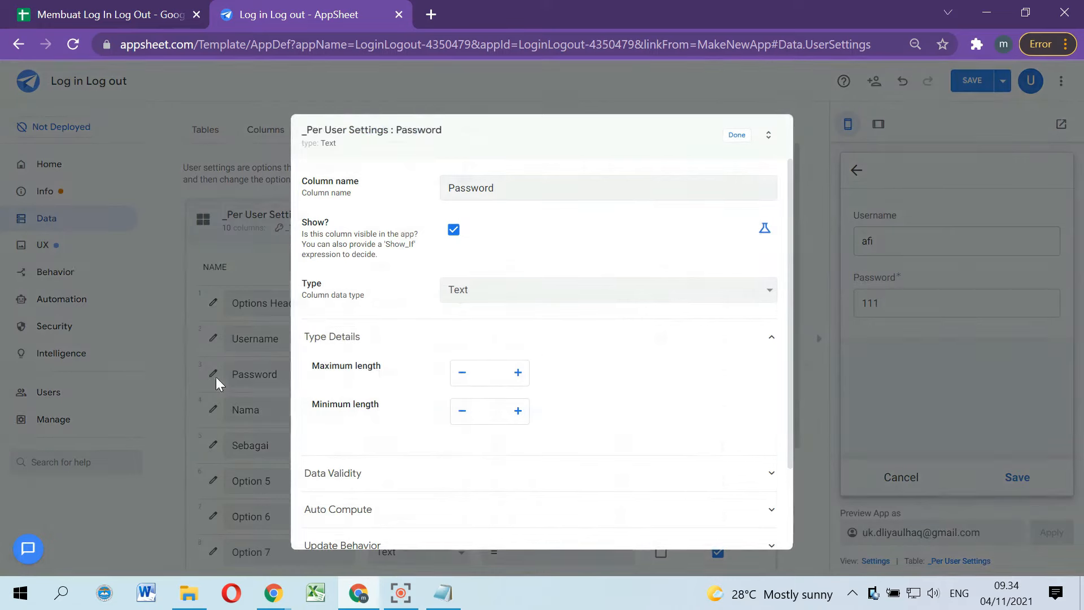
scroll(542, 362, "down", 2)
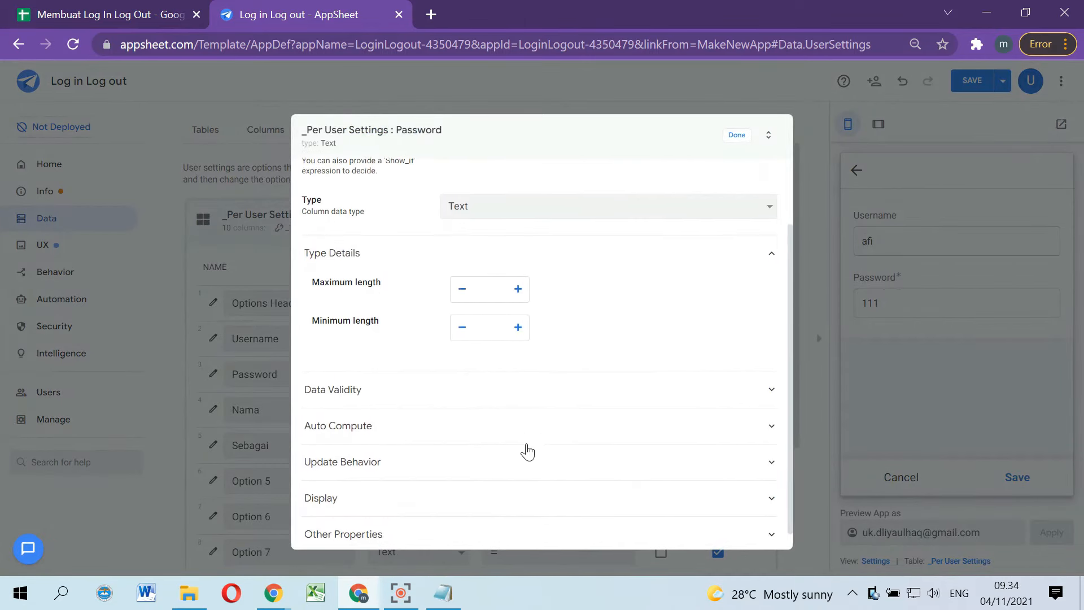
left_click(525, 461)
scroll(468, 501, "down", 3)
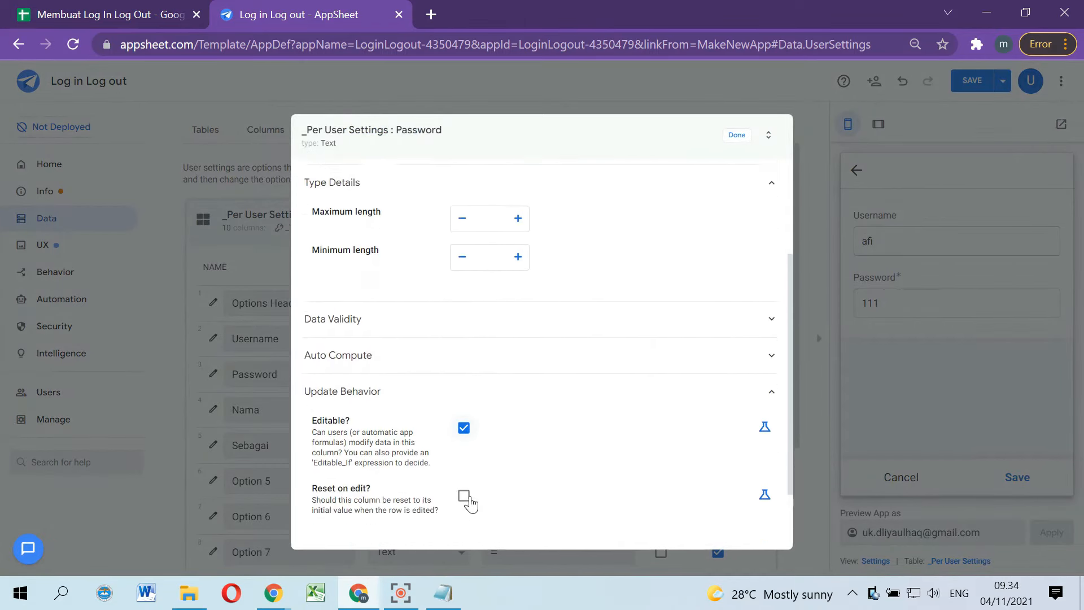
left_click(463, 409)
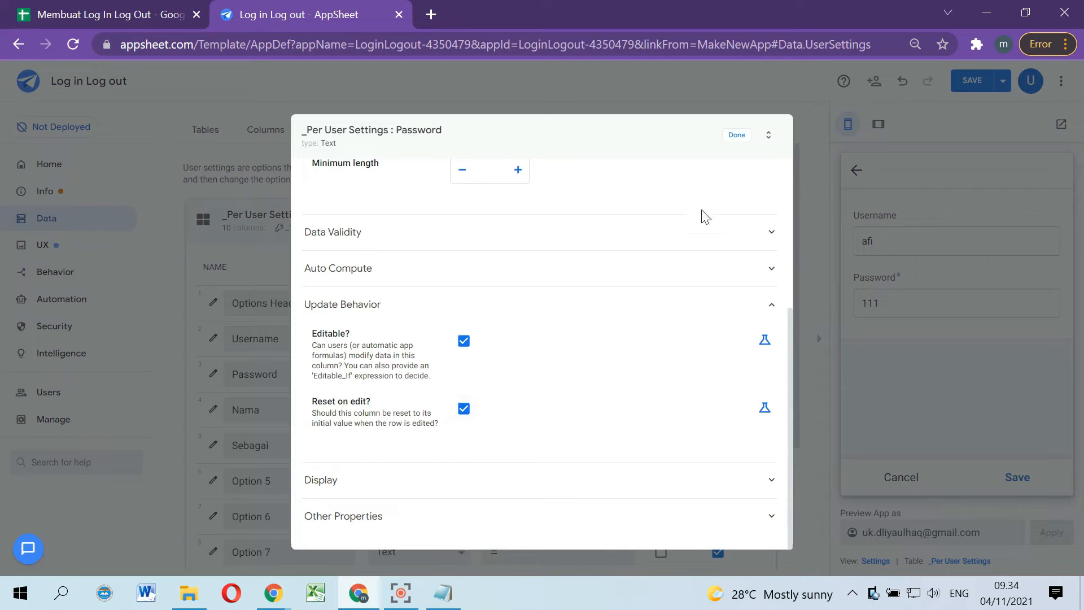
left_click(737, 136)
left_click(968, 83)
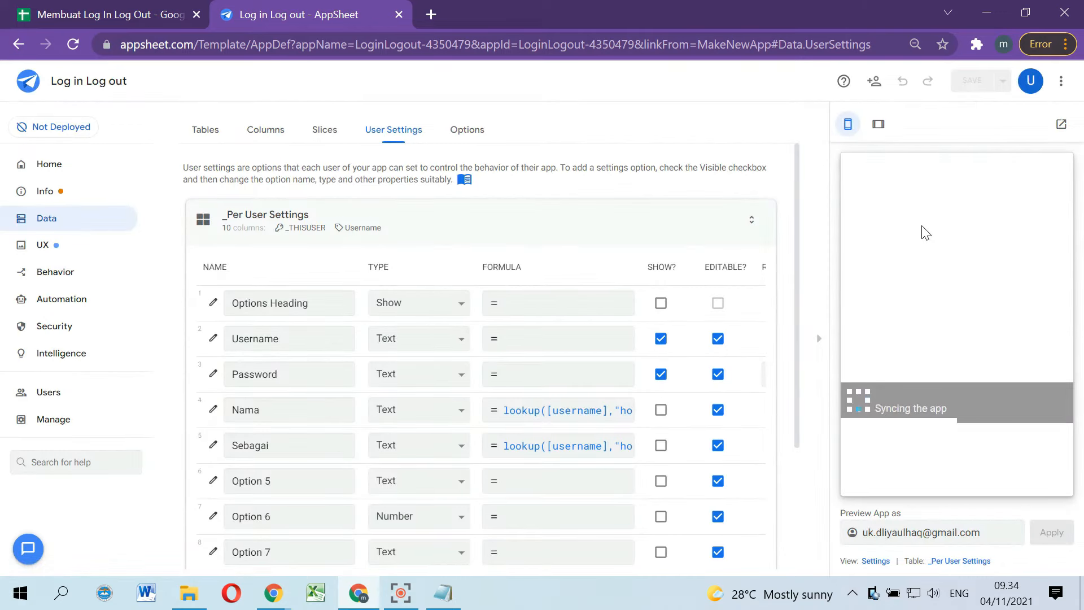
Step: Test the preview's Settings form with the first data row's Userid and a wrong password
left_click(890, 240)
type("a")
left_click(903, 302)
type("ooo")
left_click(900, 373)
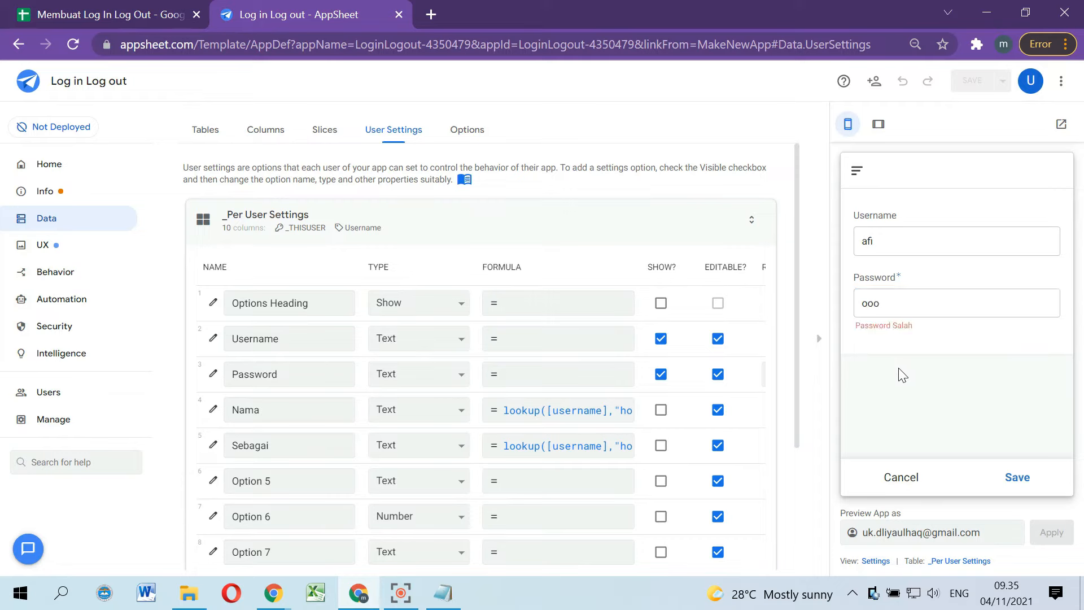
Step: Reopen the Settings form in the preview and check whether the Username and Password fields keep their earlier entries
left_click(856, 170)
left_click(899, 264)
left_click(886, 235)
left_click(895, 298)
left_click(893, 235)
left_click(895, 307)
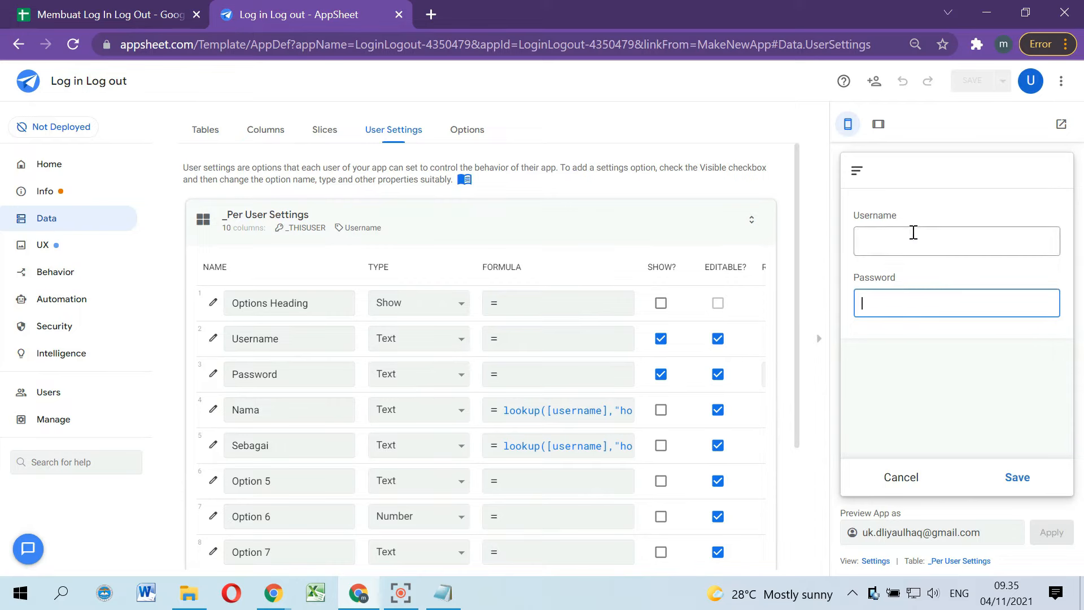
left_click(882, 241)
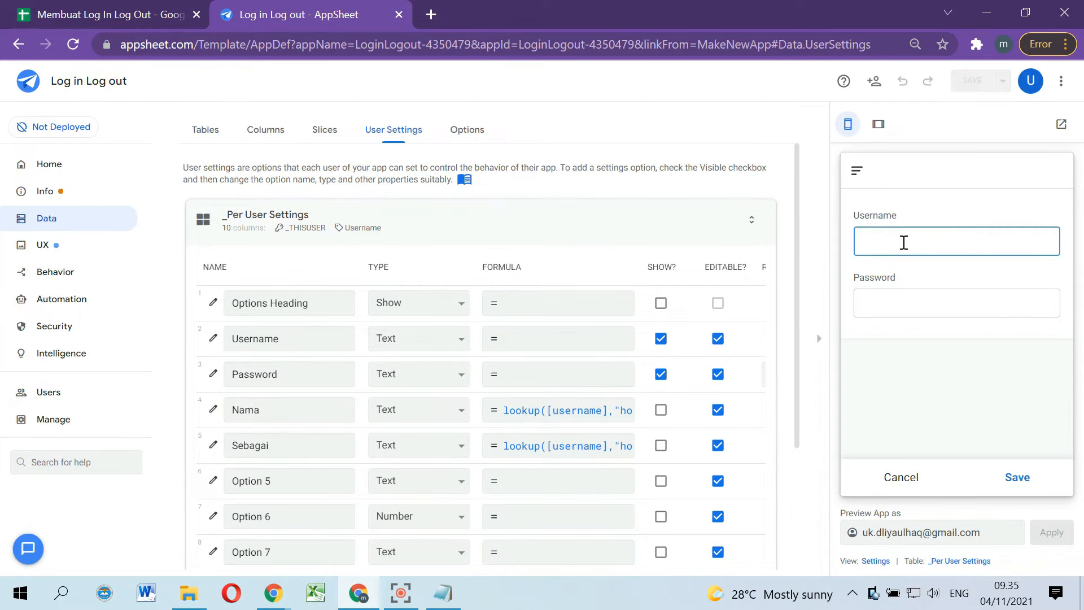
left_click(908, 298)
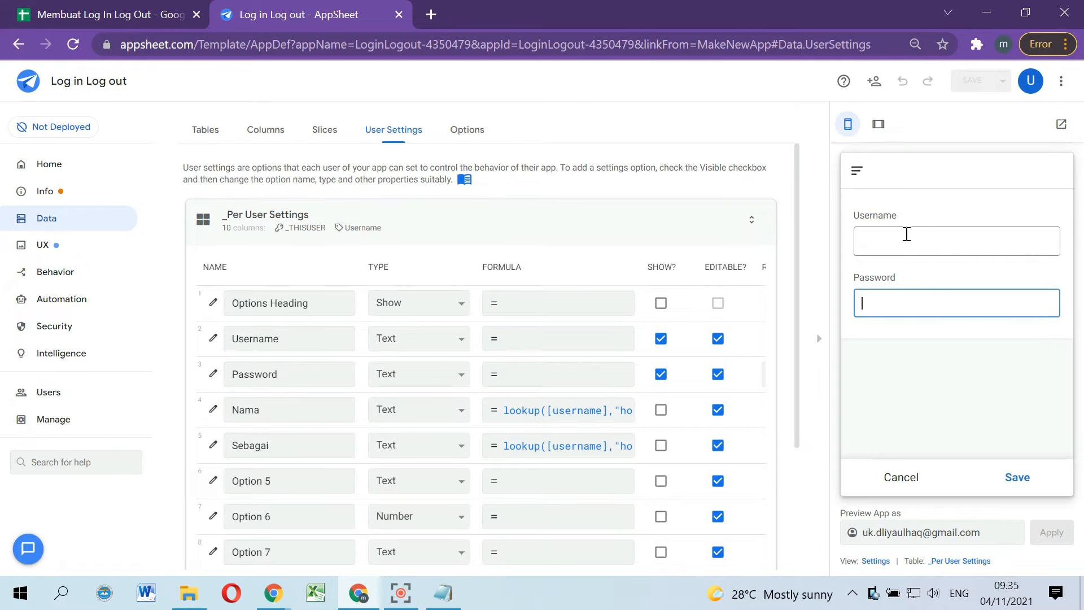
left_click(998, 240)
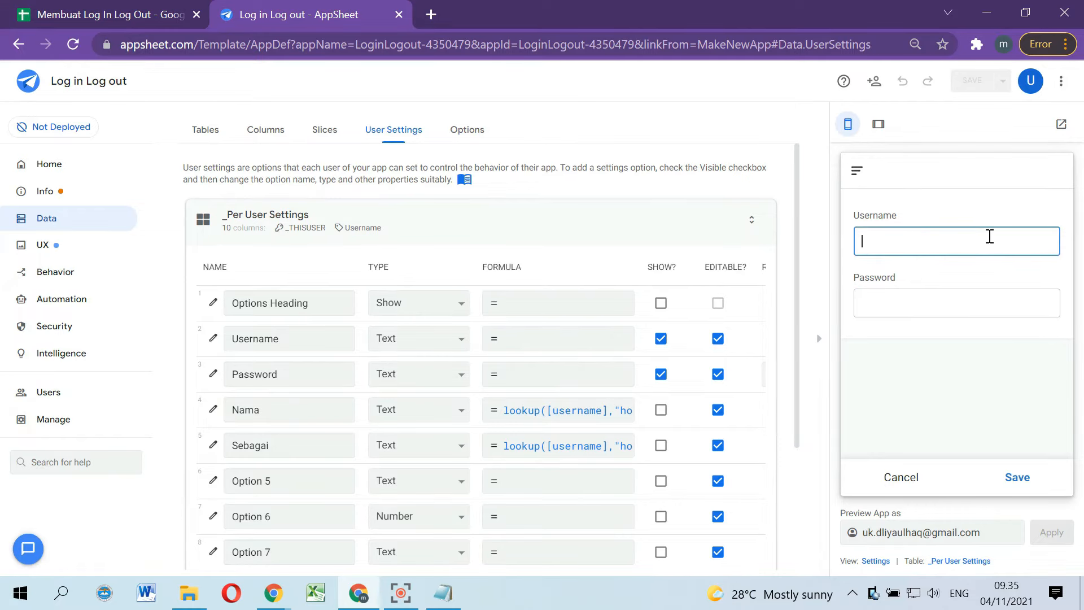
Step: Open the app's UX views, recheck the Settings form in the preview and return the preview to the Home view
left_click(519, 226)
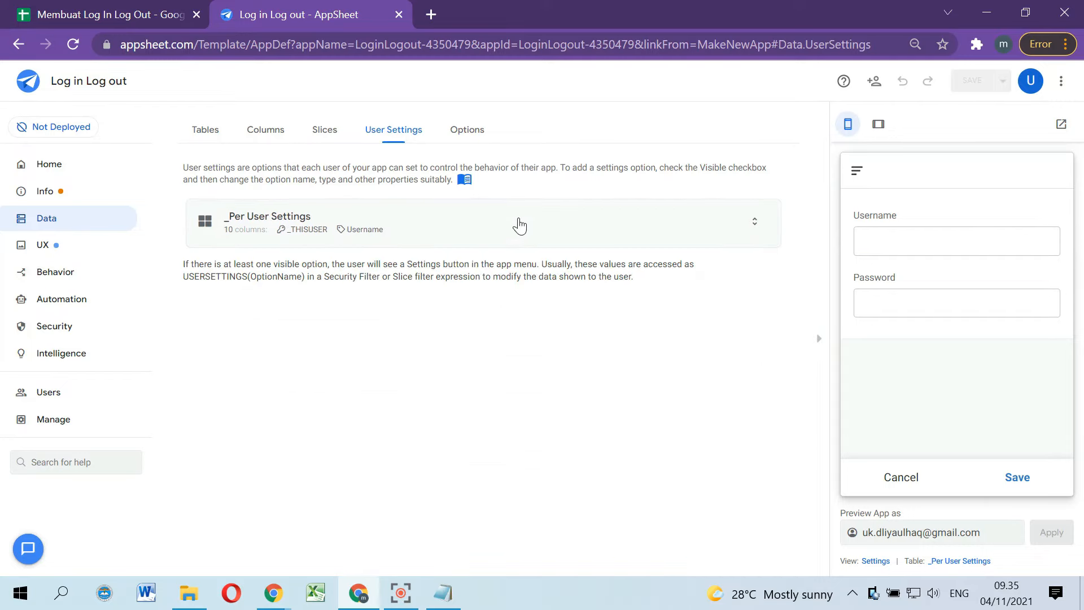
left_click(51, 245)
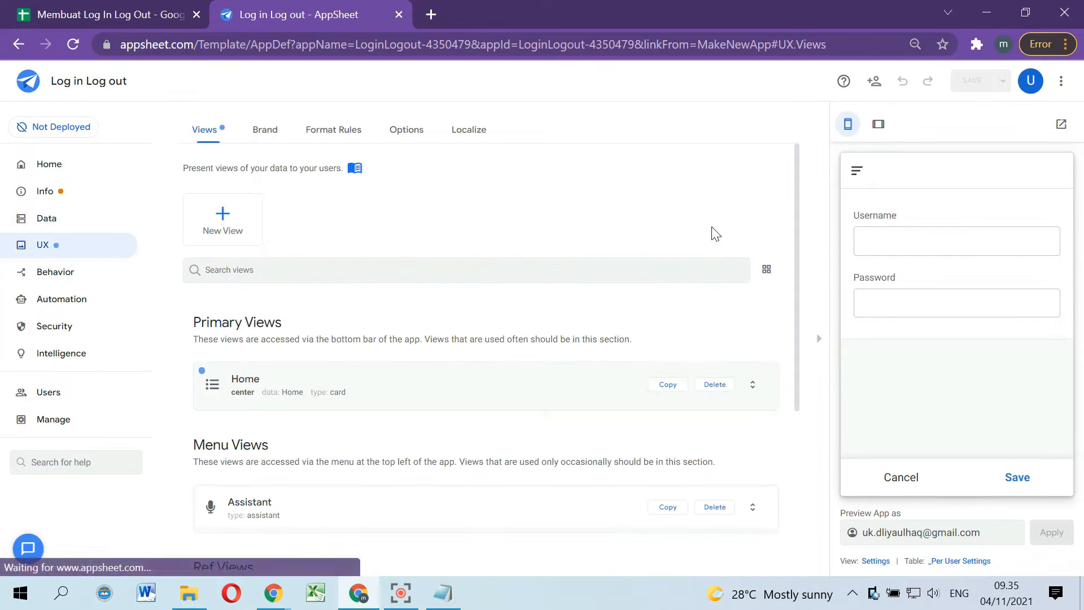
left_click(855, 174)
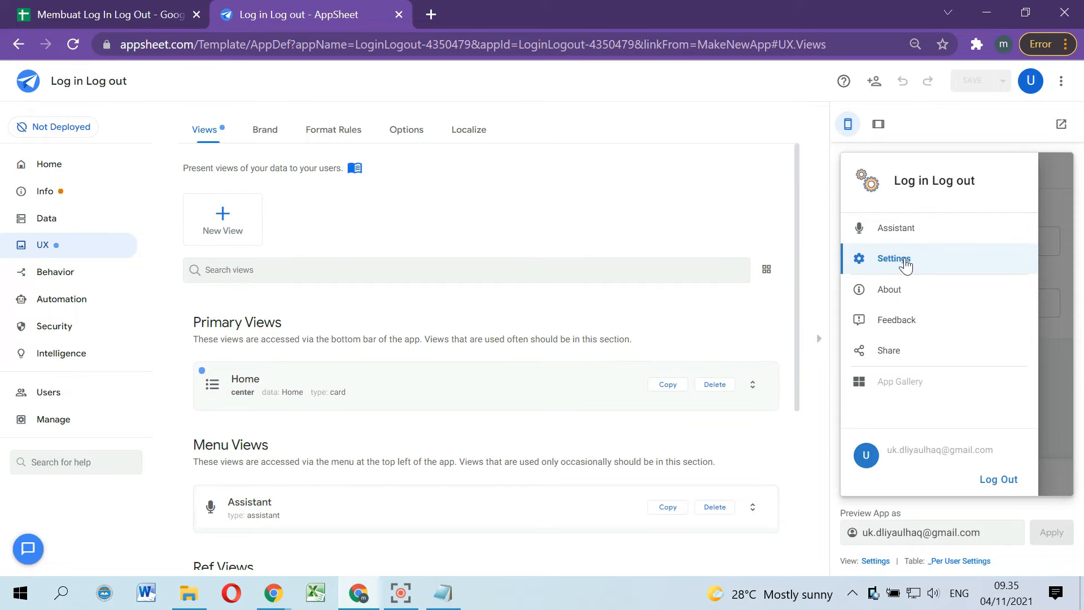
left_click(898, 262)
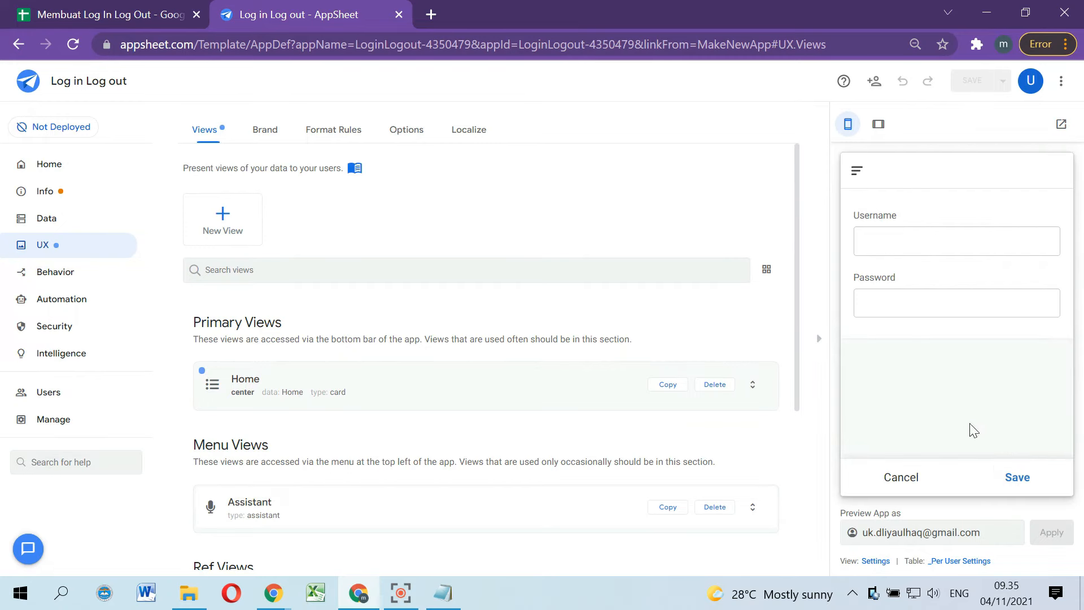
left_click(899, 477)
left_click(858, 176)
left_click(907, 266)
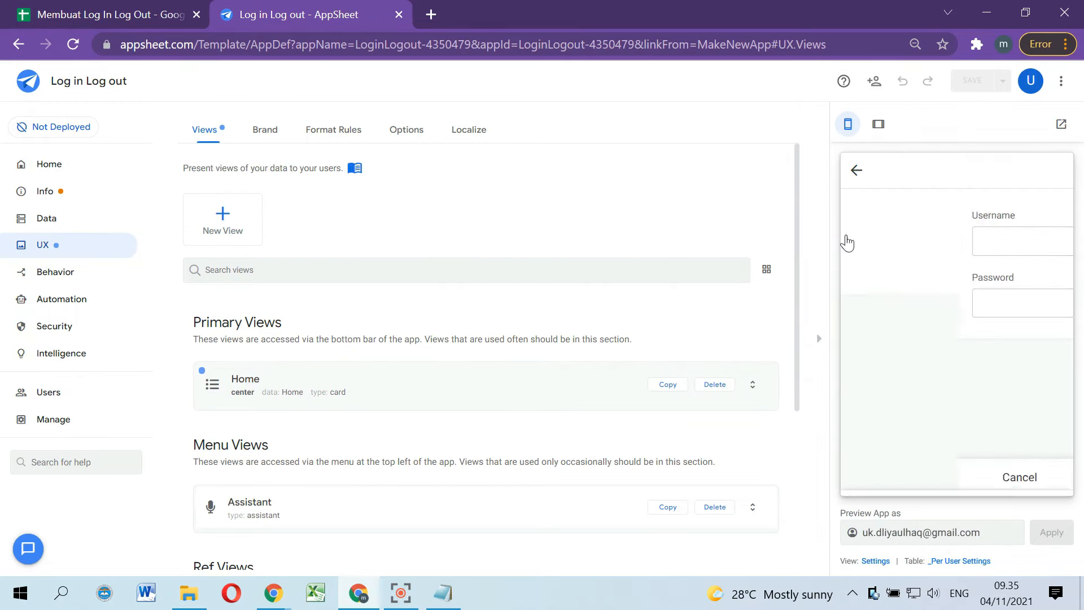
left_click(850, 176)
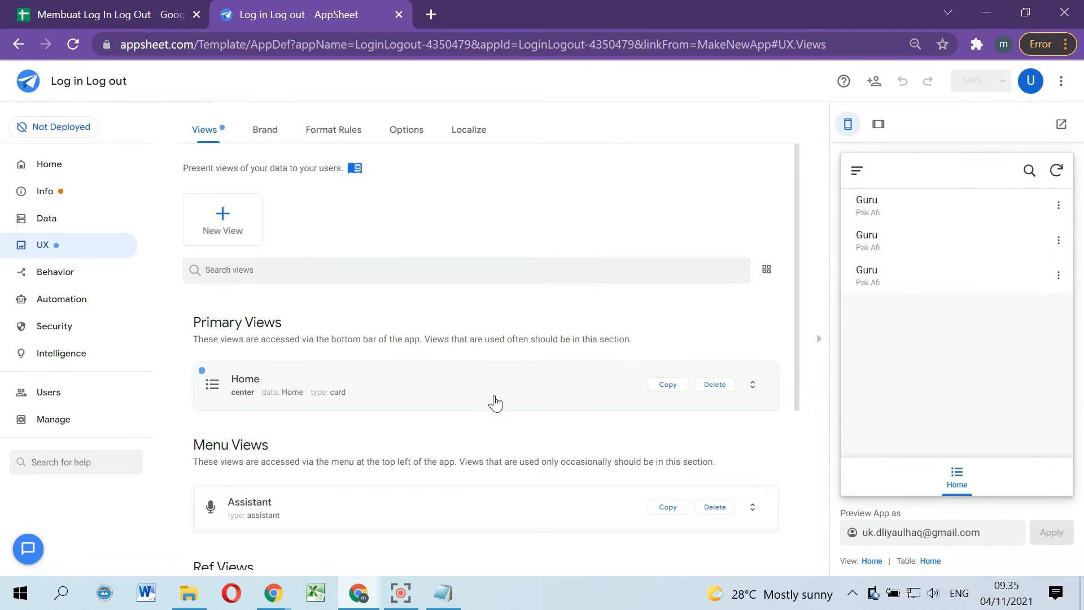
Step: Set the Settings view's display name to the formula if(isnotblank(usersettings(level)),"Log out","Log in"), copied from the Notepad notes
scroll(491, 404, "down", 5)
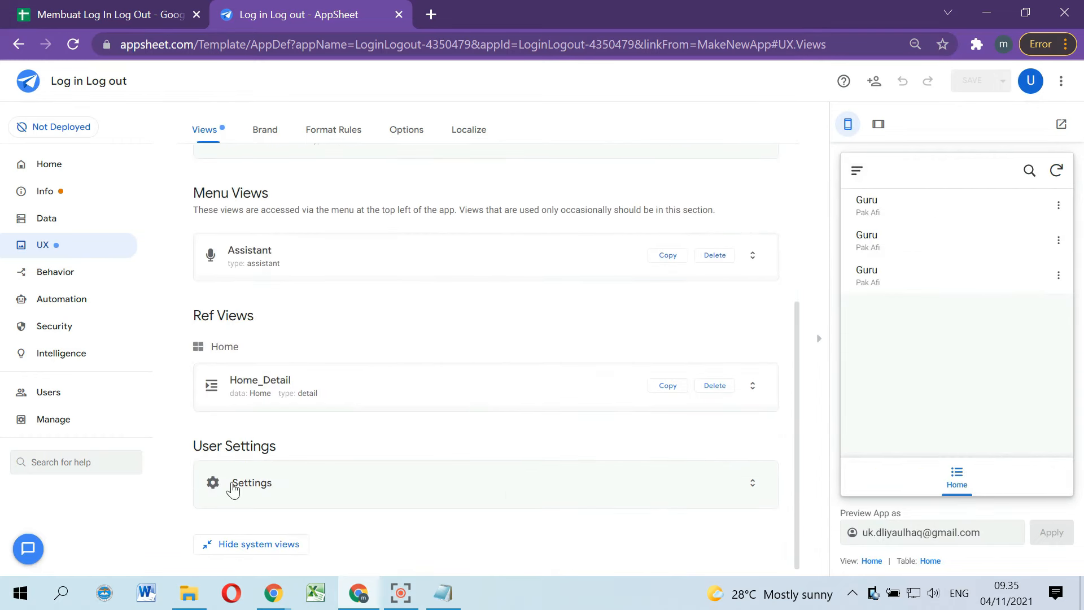
left_click(317, 485)
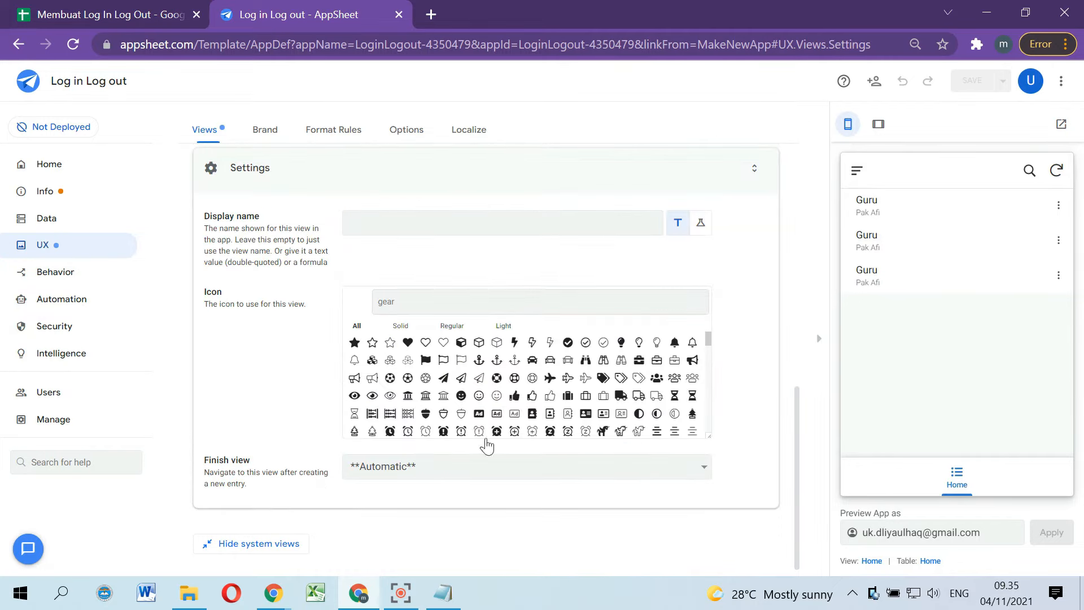
left_click(528, 227)
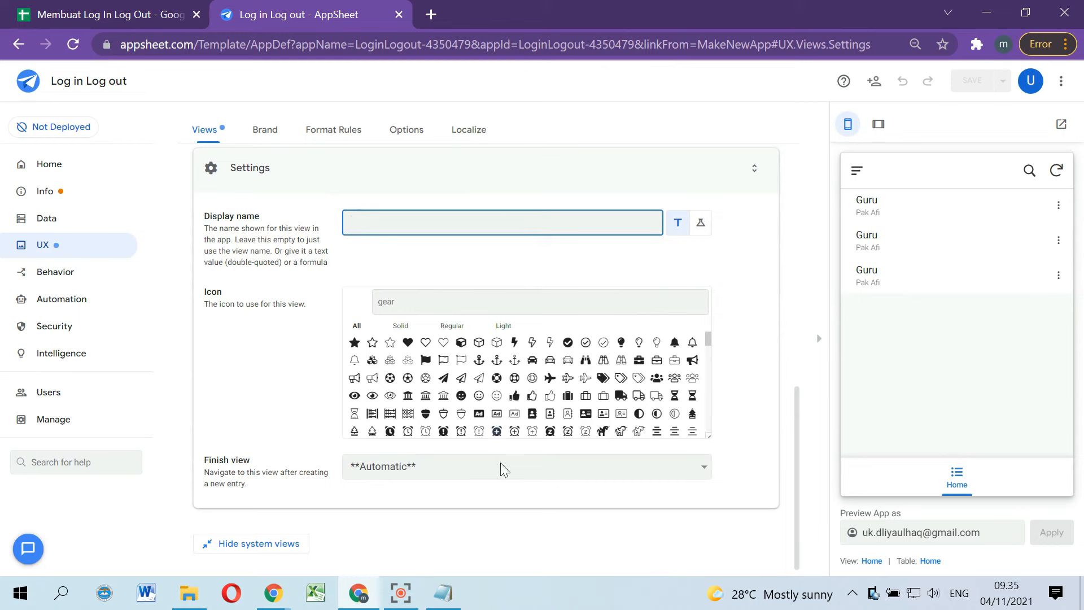
left_click(444, 593)
scroll(609, 295, "down", 3)
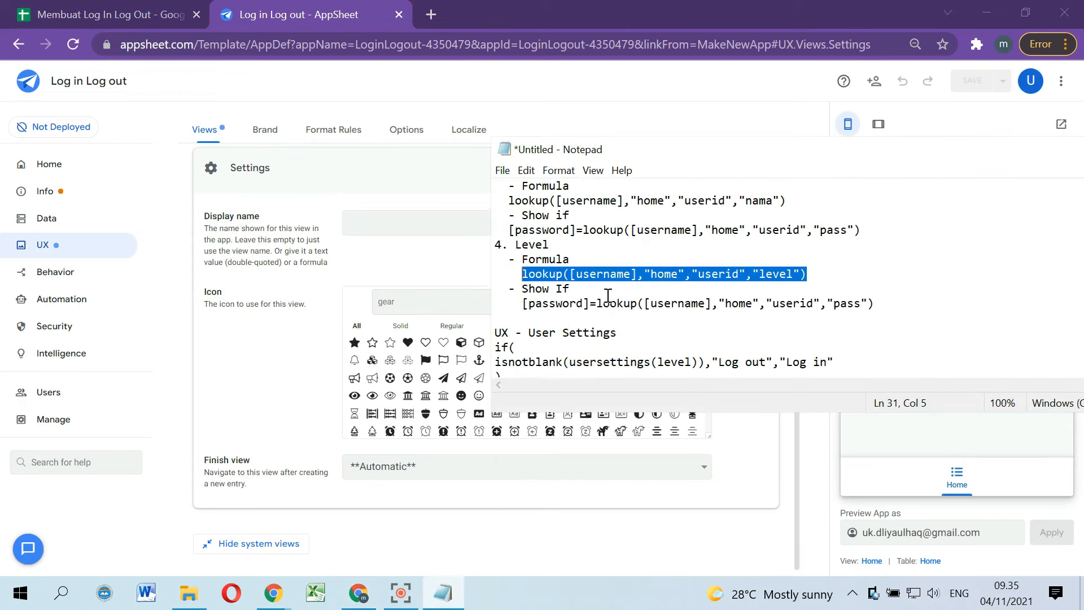
left_click_drag(534, 304, 497, 266)
key("ctrl+c")
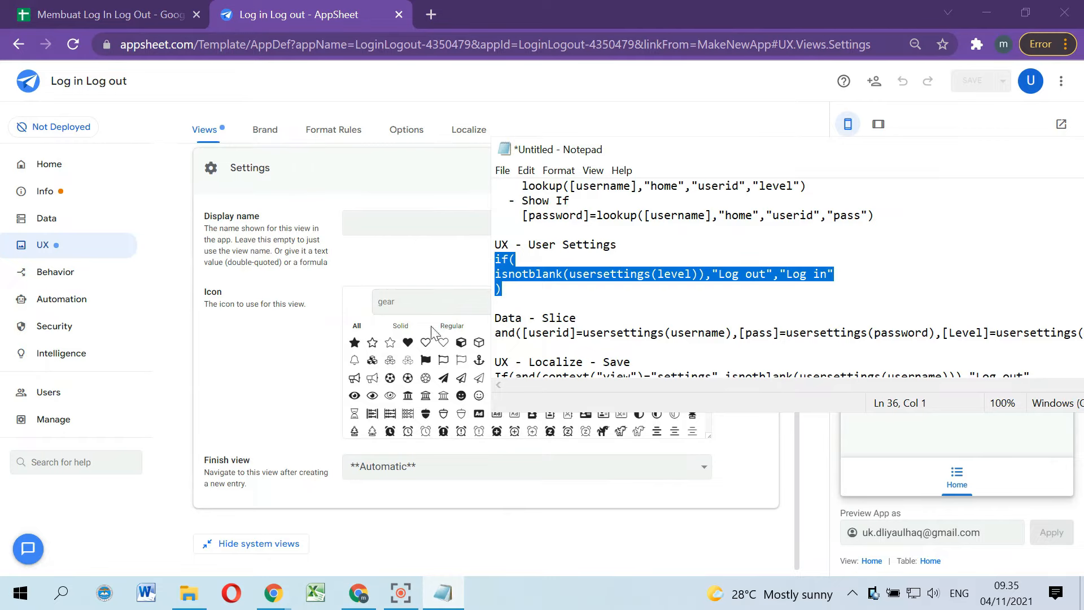
left_click(418, 299)
left_click(417, 229)
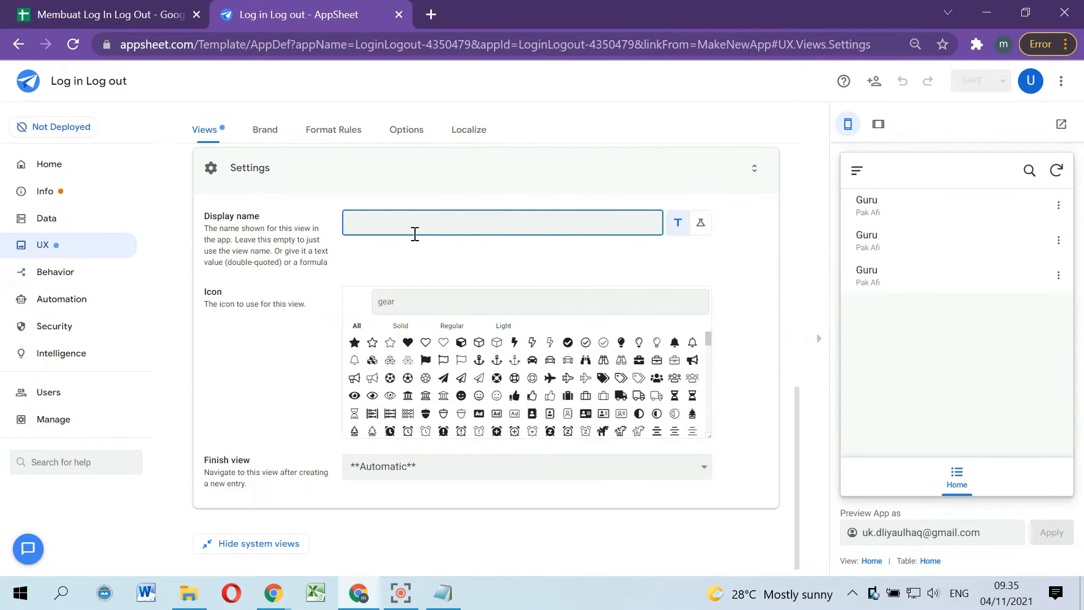
key("ctrl+v")
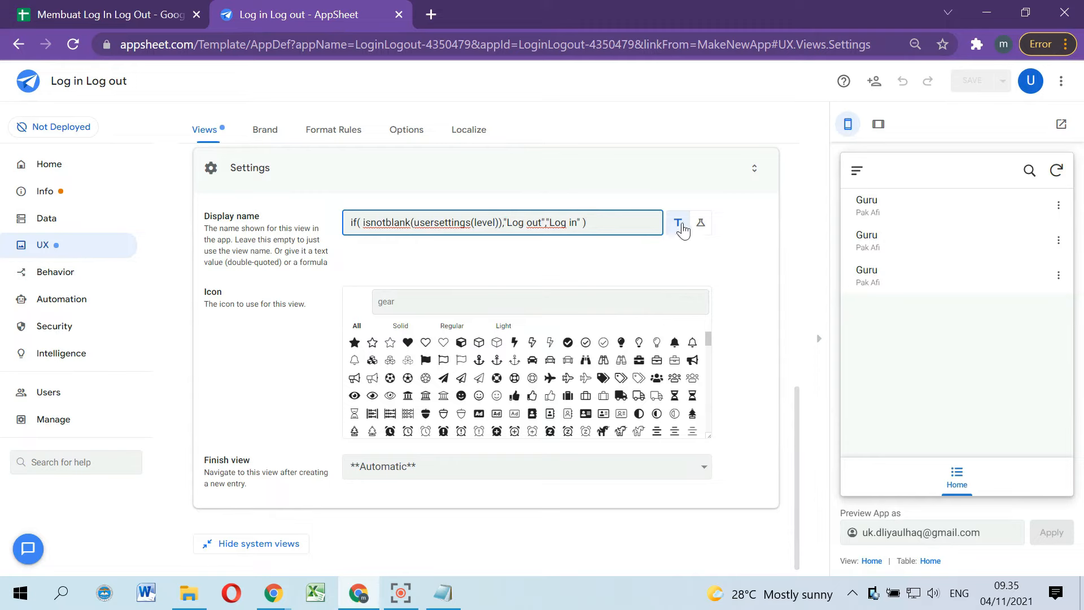
left_click(700, 222)
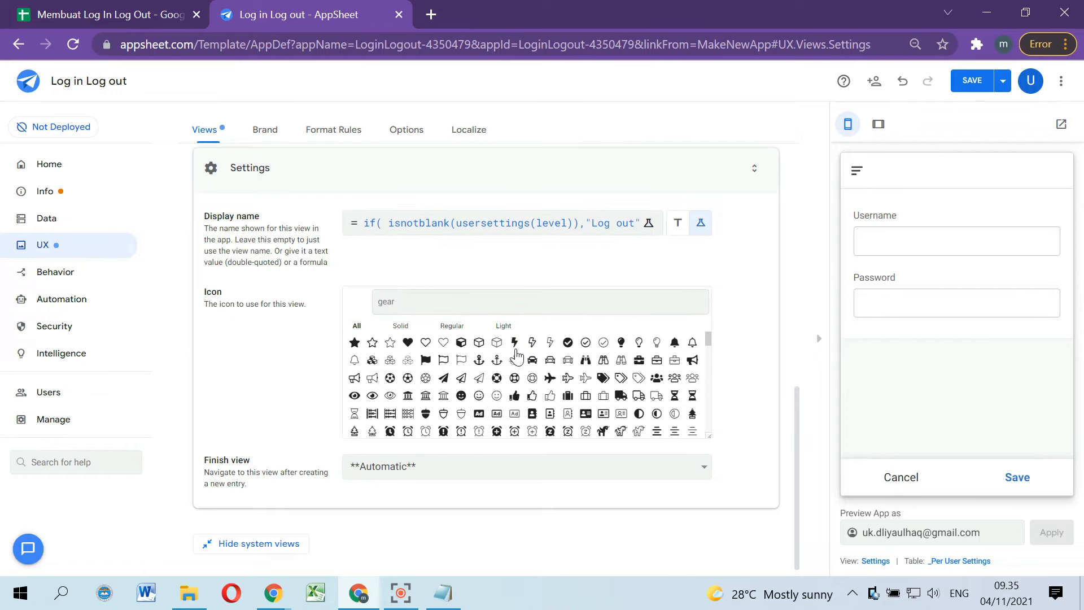
Step: Search the Settings view's icons for "log", choose the solid arrow-out icon and save the app
left_click(540, 305)
type("log")
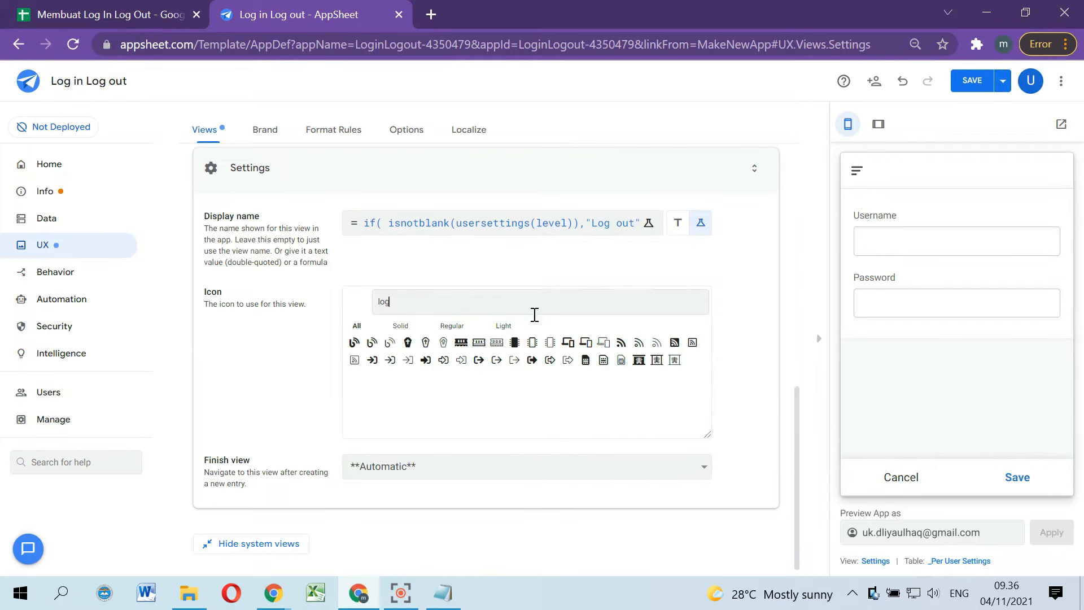
left_click(532, 359)
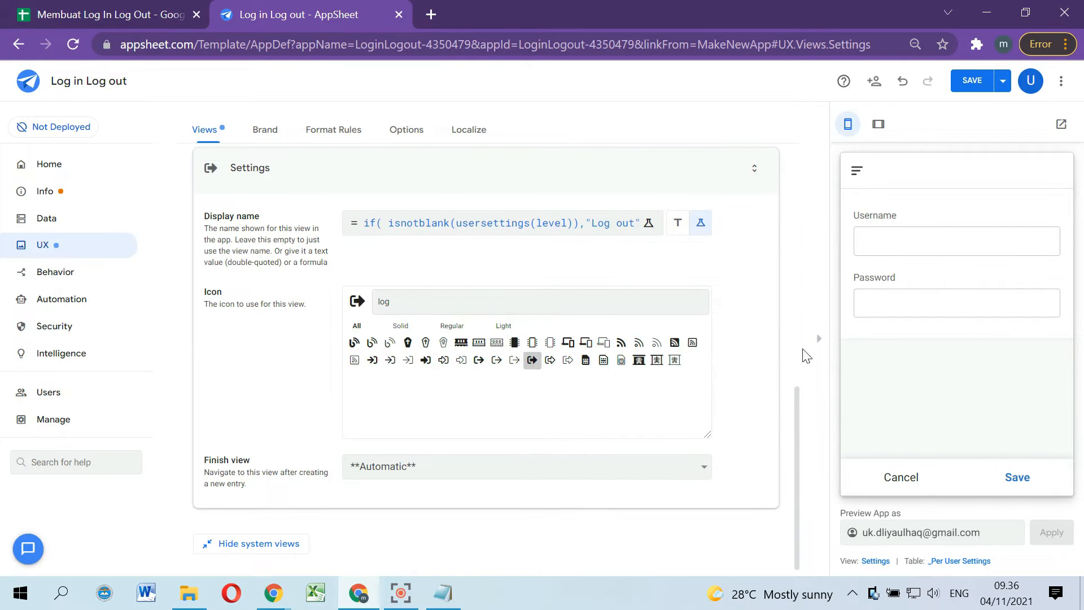
left_click(972, 81)
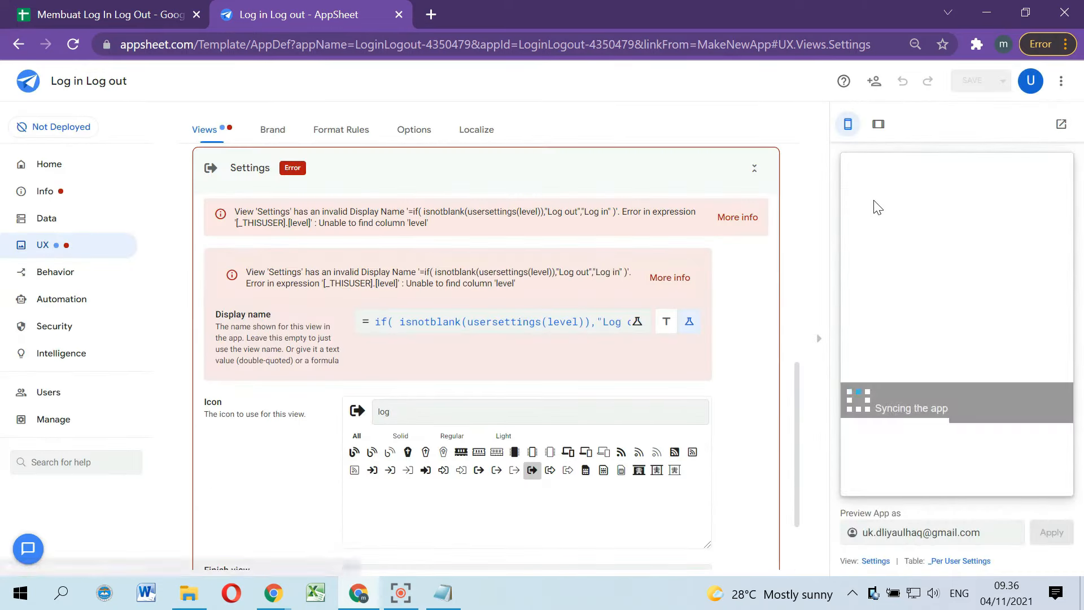
Step: Replace level with Sebagai inside usersettings() in the Settings view's display name expression
left_click(515, 328)
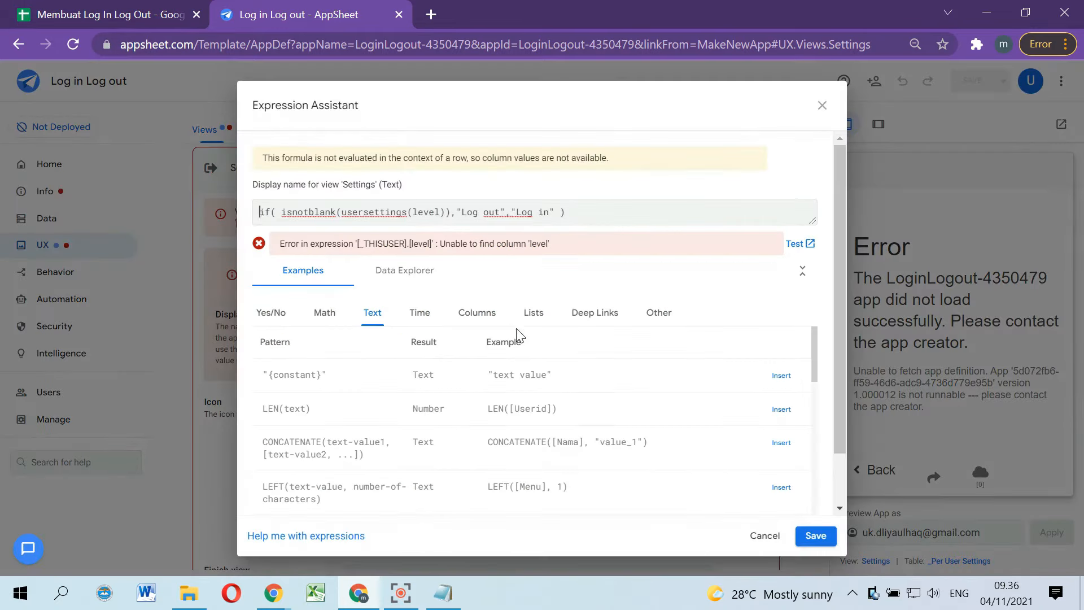
double_click(439, 212)
type("Sebgai")
key("BackSpace")
key("BackSpace")
key("BackSpace")
type("agai")
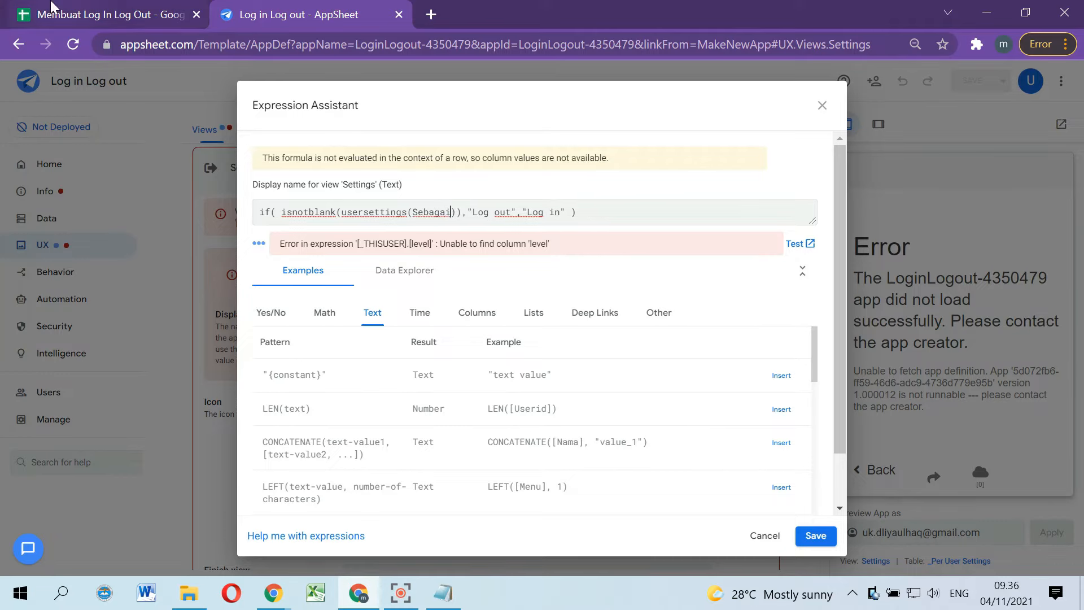
Step: Switch to the Google Sheets workbook and check the header names in row 1 of the Home sheet
left_click(141, 14)
left_click(364, 189)
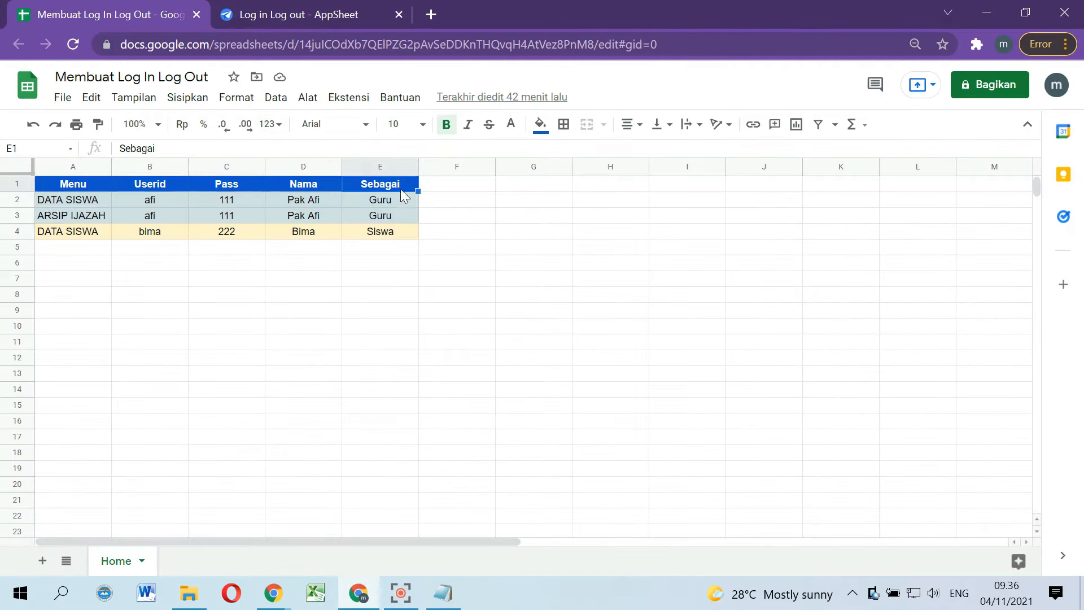
left_click_drag(70, 189, 305, 191)
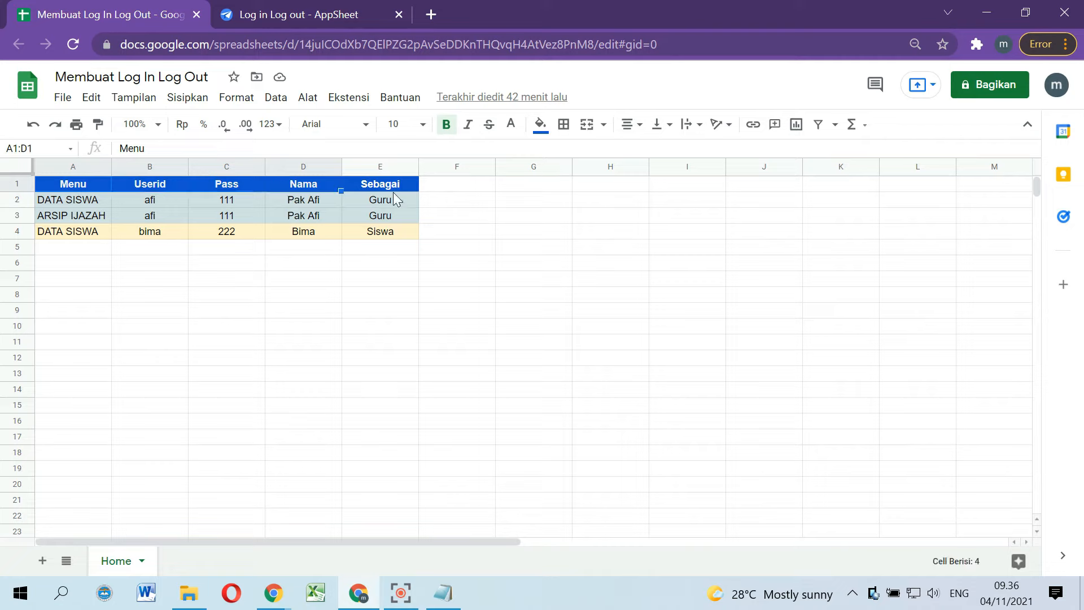
Step: Return from the Sebagai header in the spreadsheet to AppSheet, accept the Settings display name expression and save the app
left_click(378, 186)
left_click(326, 7)
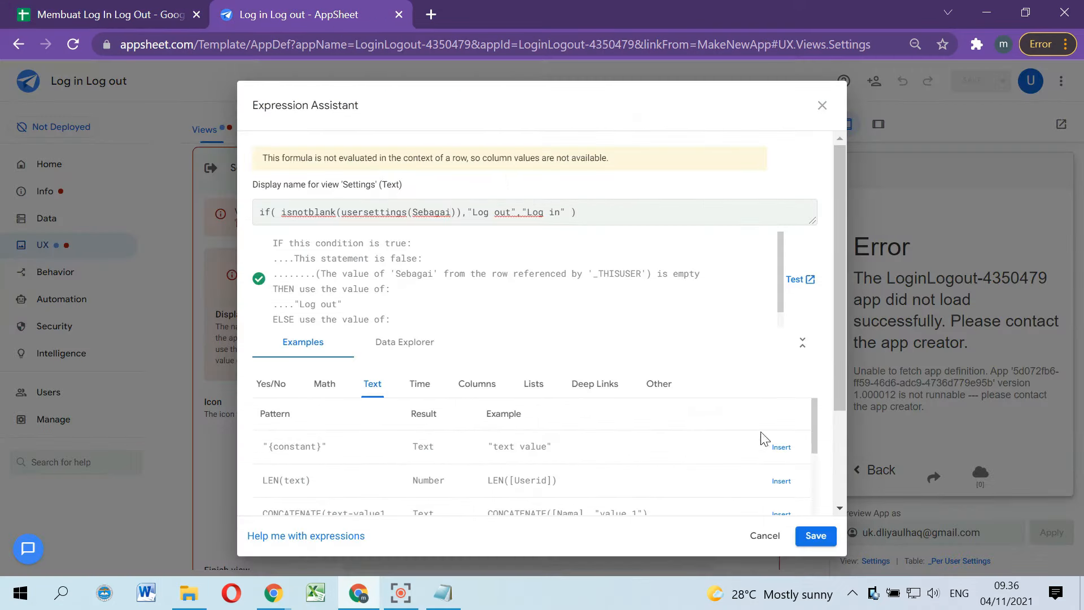
left_click(816, 536)
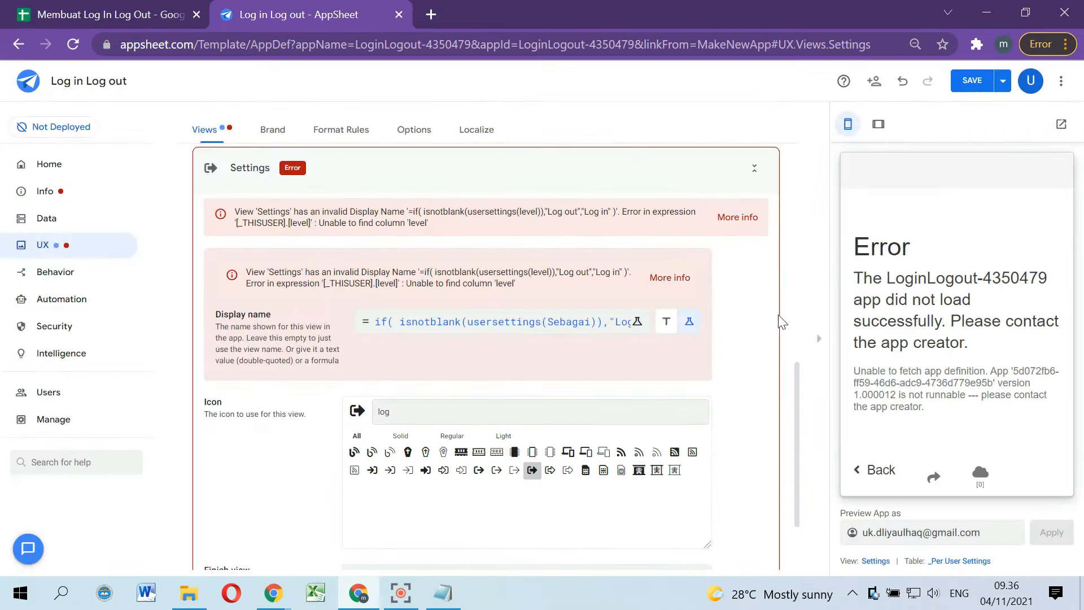
left_click(971, 82)
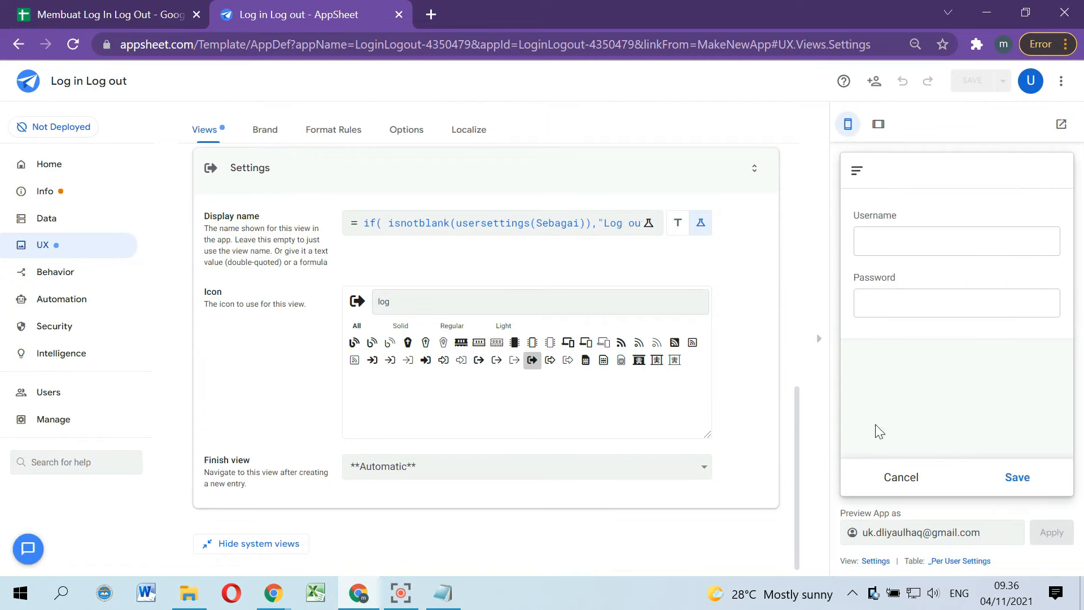
Step: Test the log in form in the app preview with the teacher's username and password, and open the Home view
left_click(860, 171)
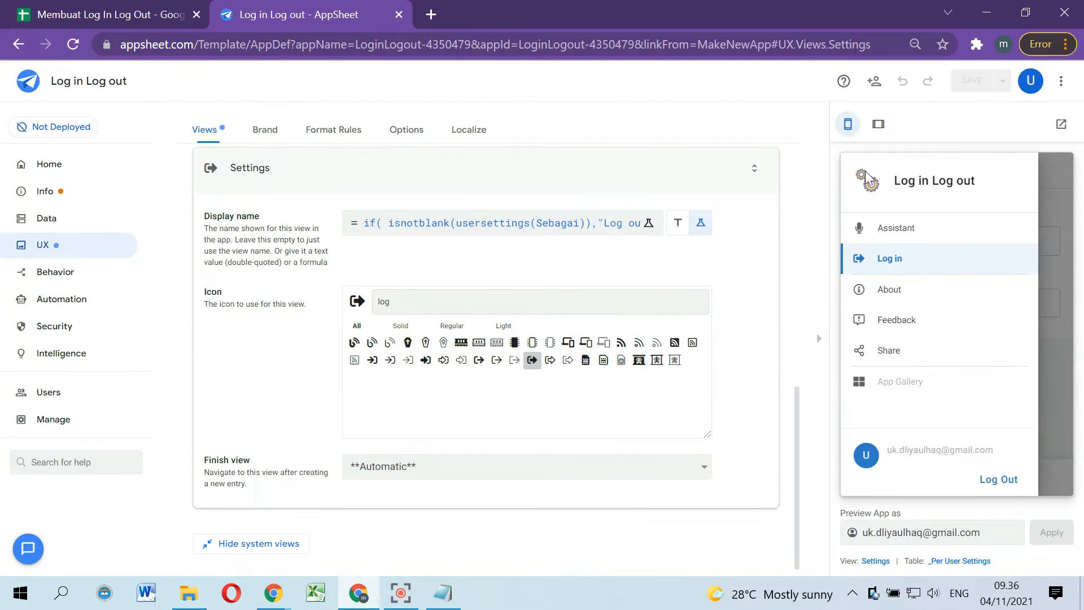
left_click(898, 263)
left_click(906, 238)
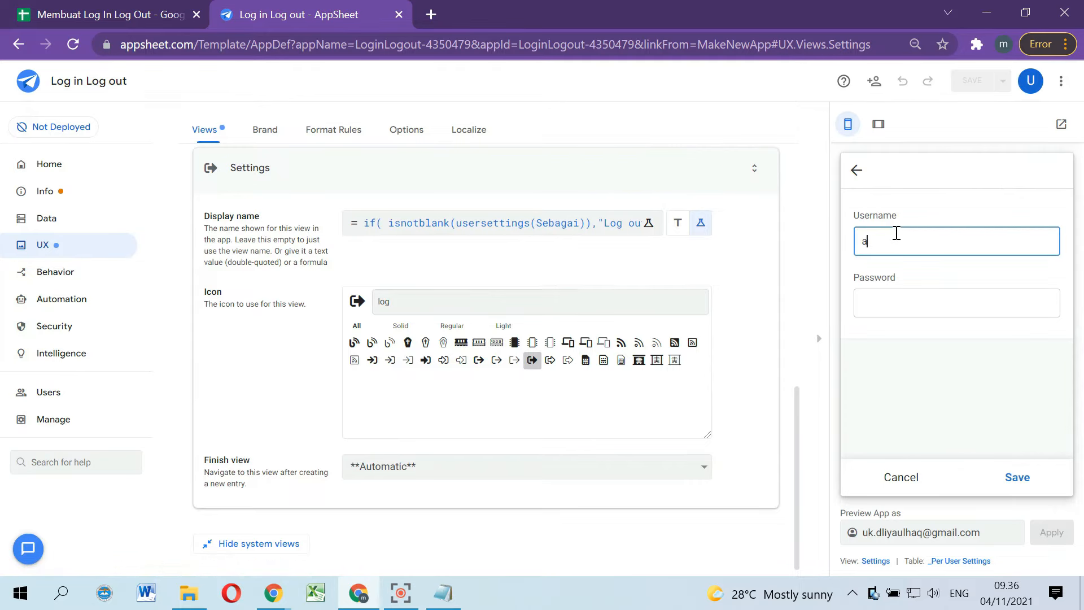
left_click(894, 302)
type("111")
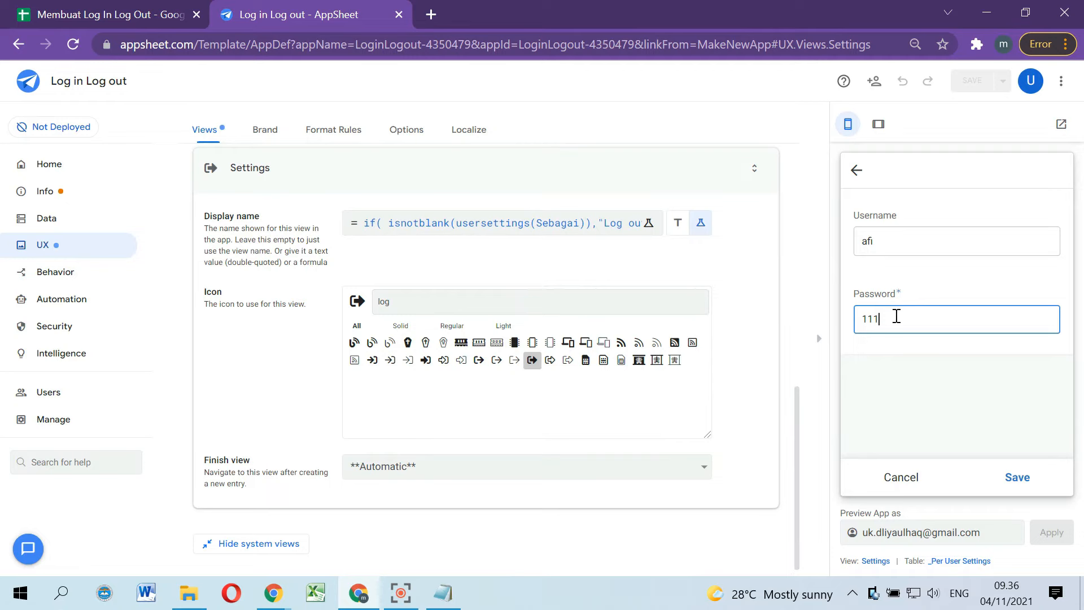
left_click(908, 368)
left_click(1022, 478)
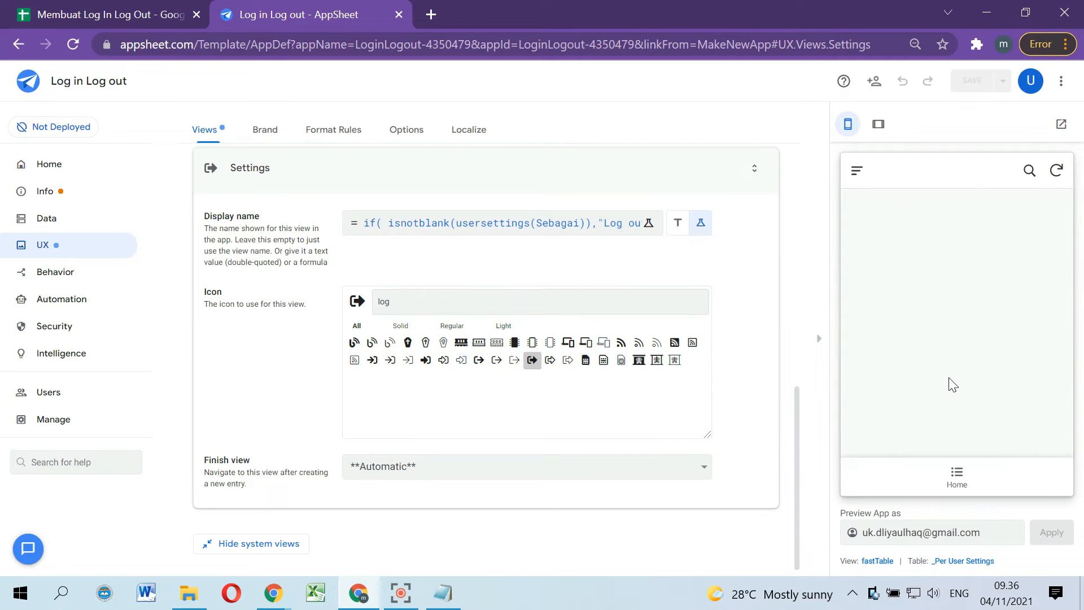
left_click(963, 476)
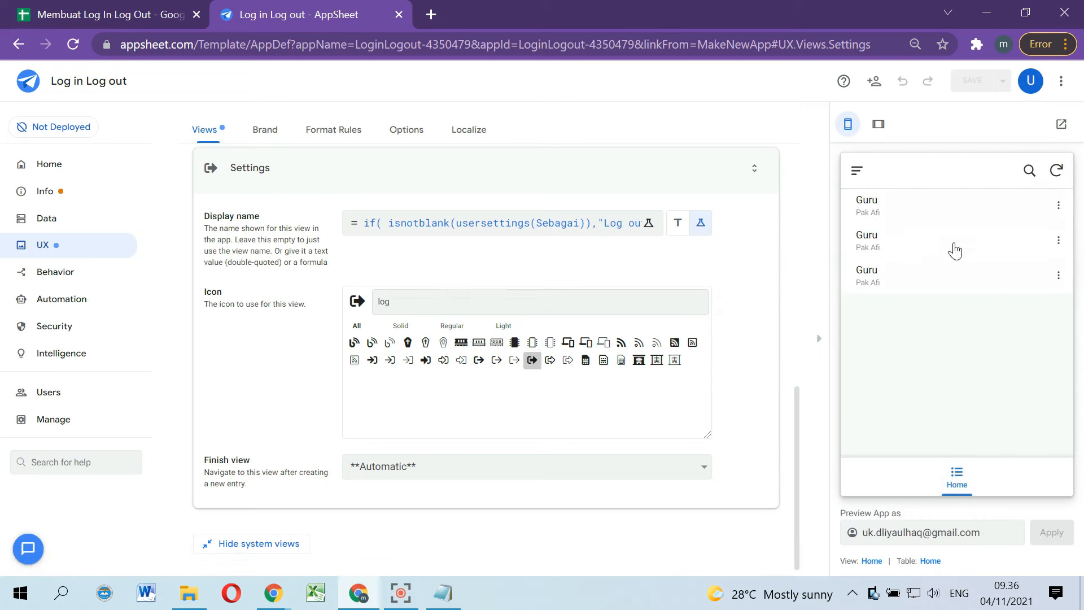
Step: Open Log out in the app preview and save the form with the username and password left blank
left_click(858, 172)
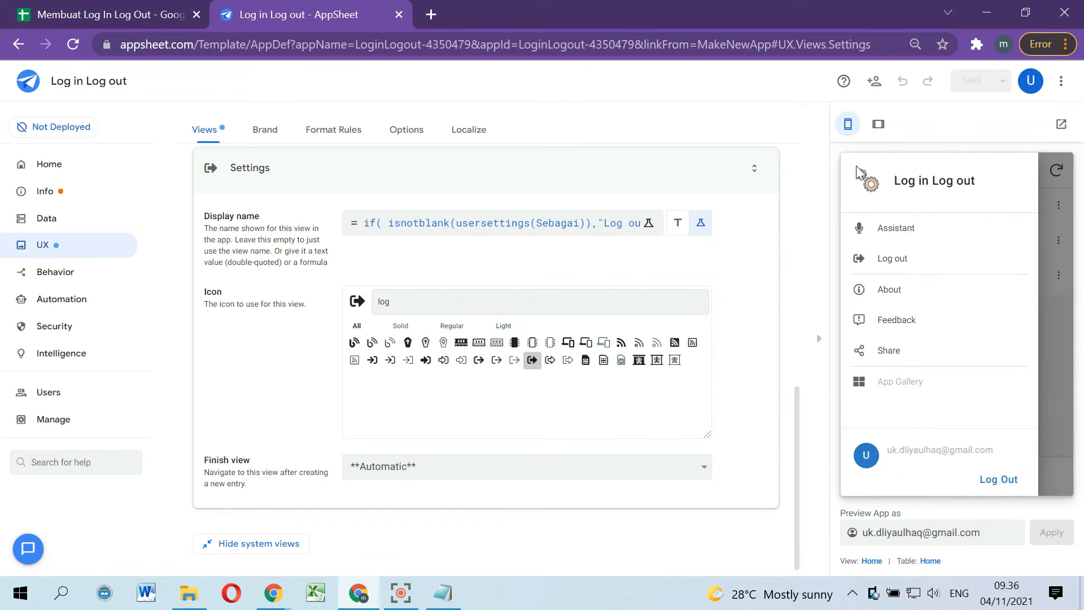
left_click(902, 263)
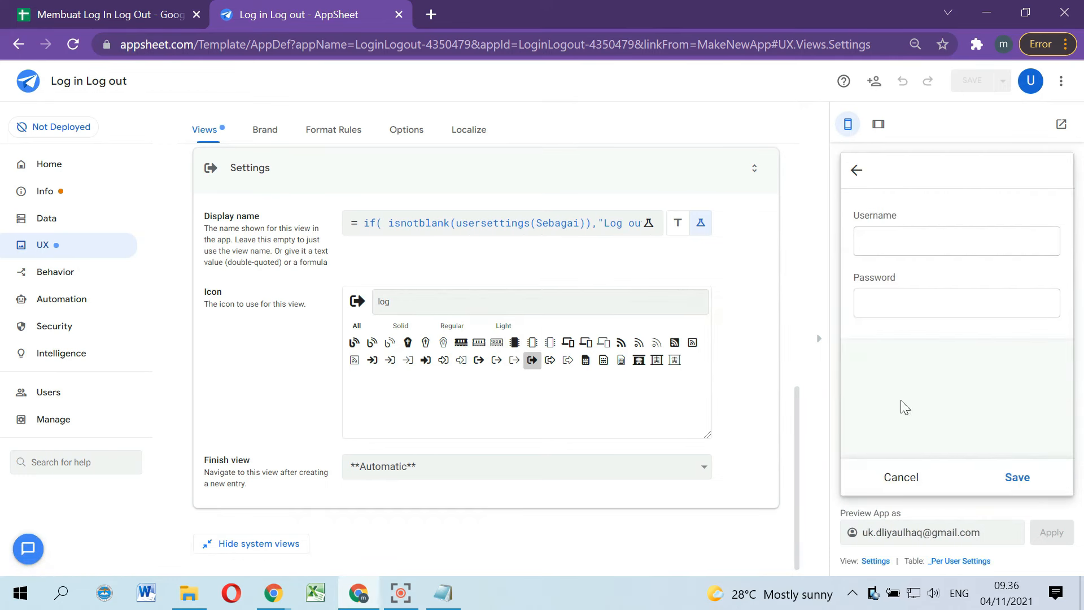
left_click(1017, 479)
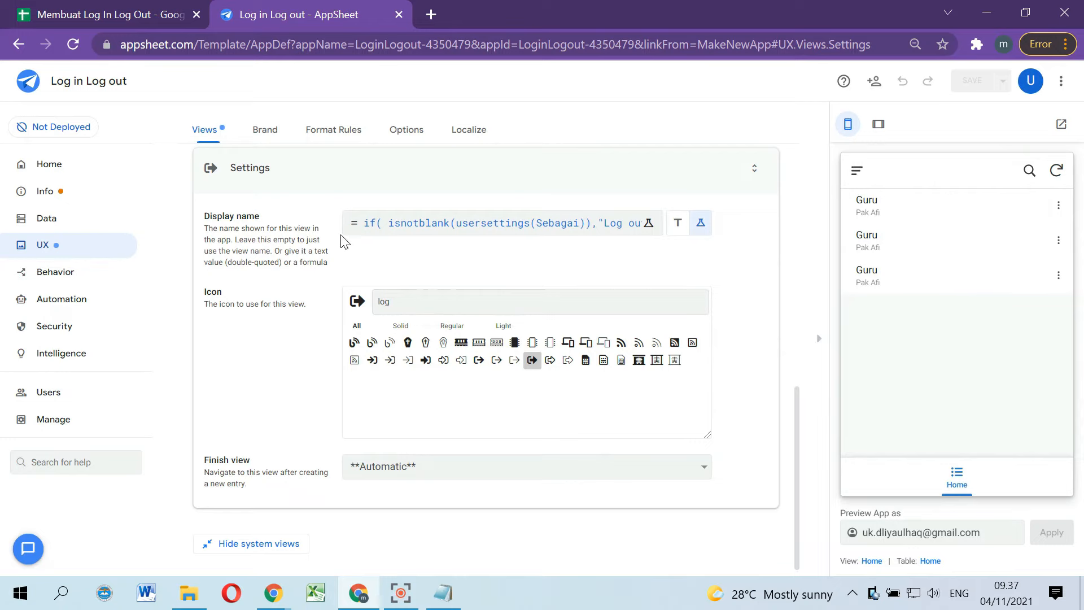
Step: Collapse the Settings view and return to the Primary Views list in the UX section
scroll(345, 242, "up", 3)
left_click(407, 255)
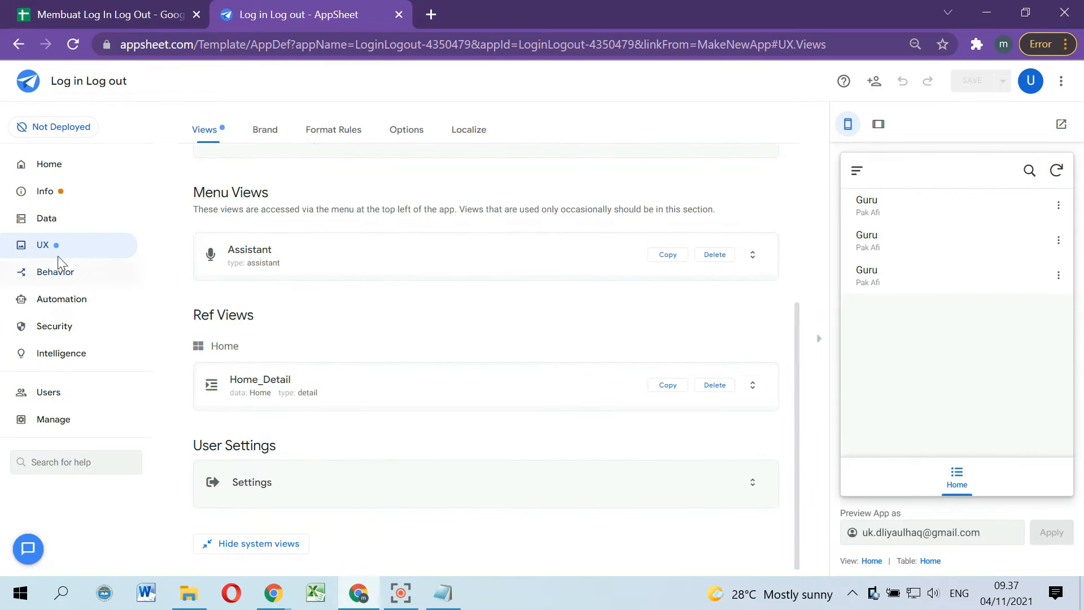
scroll(351, 354, "up", 5)
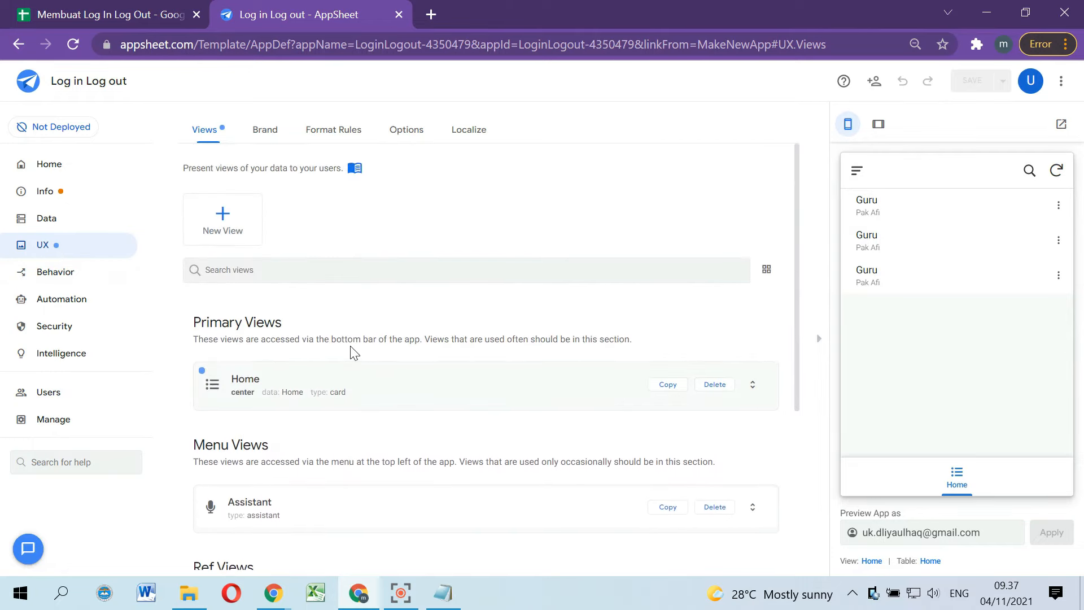
Step: Change the Home view's type to gallery and save the app
left_click(365, 374)
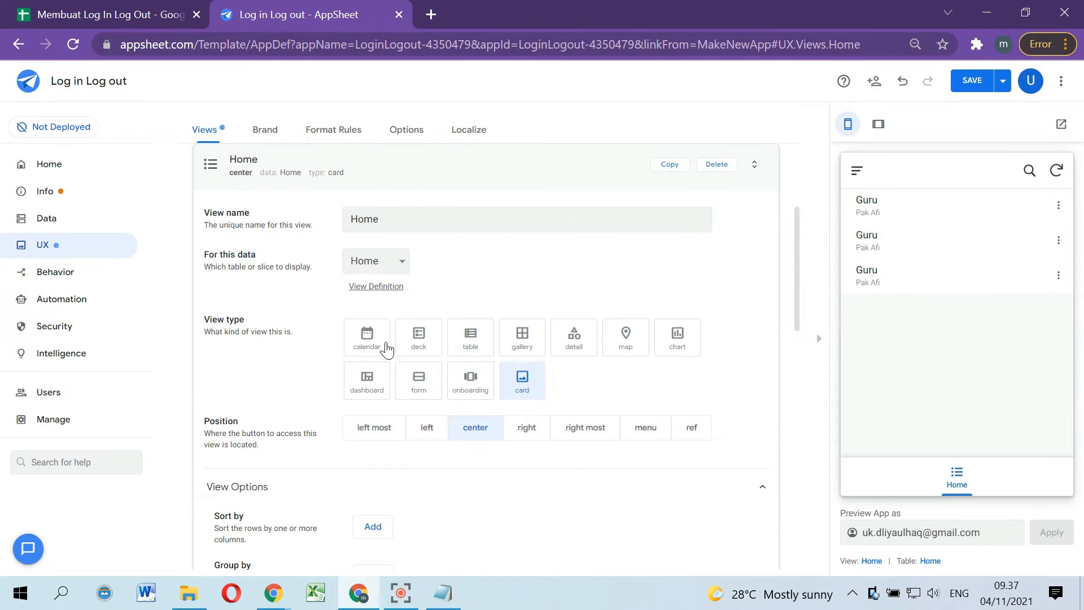
left_click(522, 339)
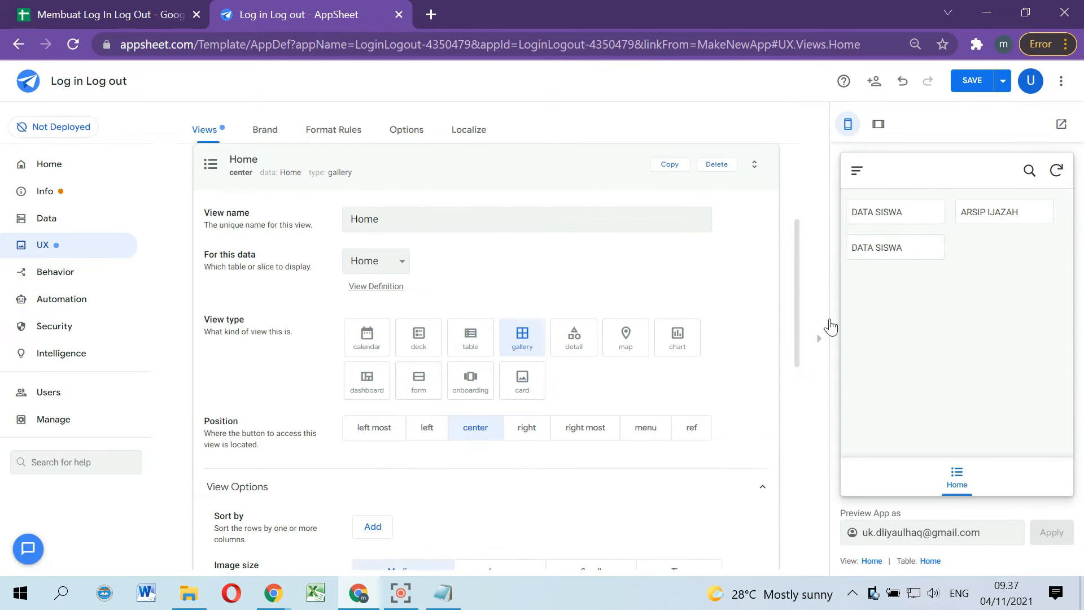
left_click(972, 80)
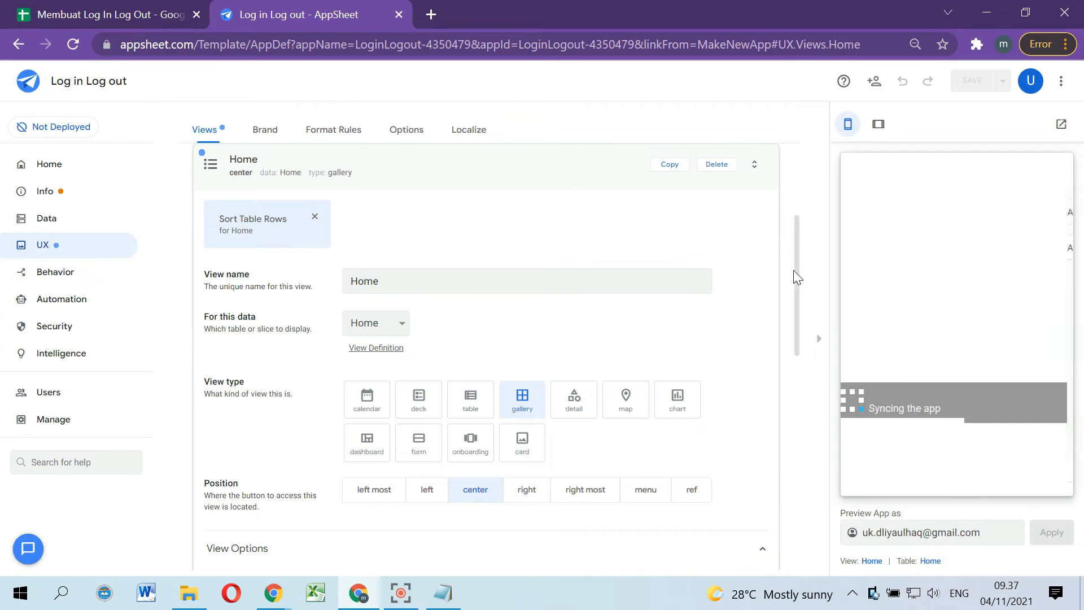
Step: Open the first DATA SISWA entry in the app preview and return to the Home view
left_click(910, 213)
left_click(857, 172)
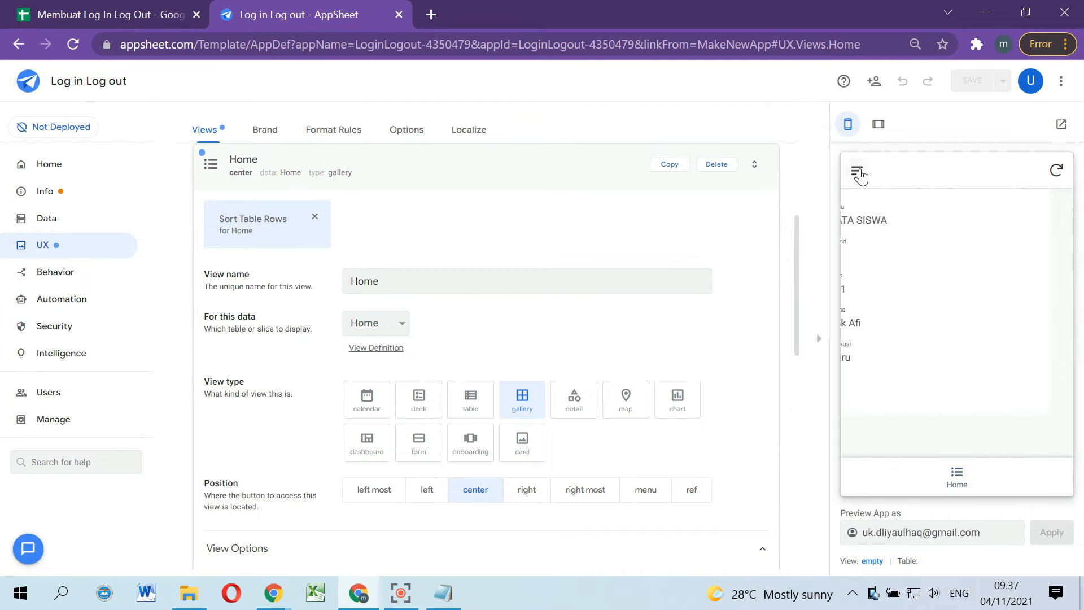
left_click(955, 476)
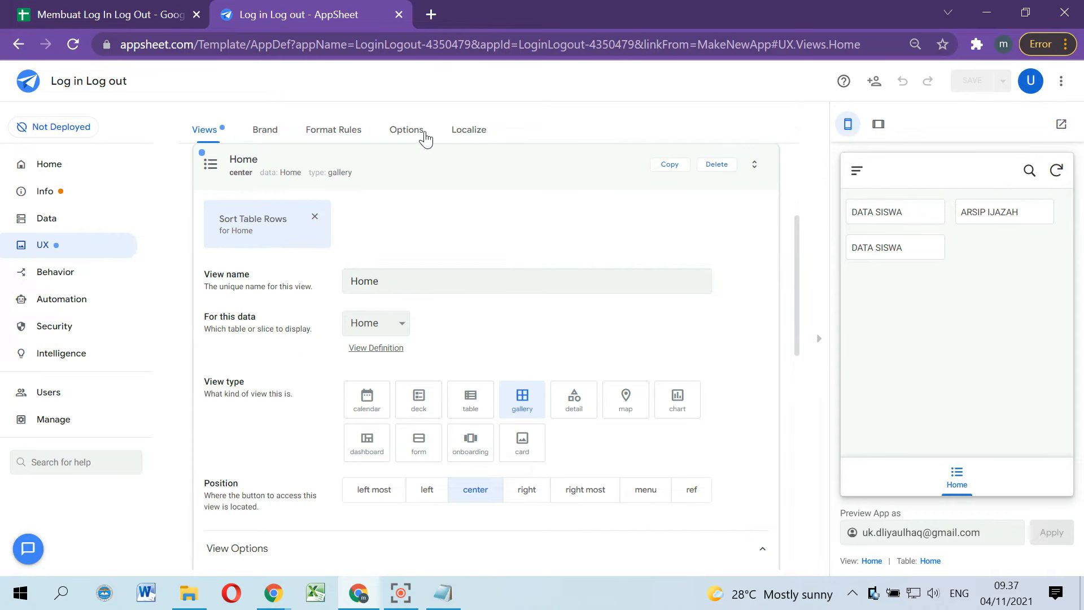
Step: Create a new data slice based on the Home table
left_click(53, 219)
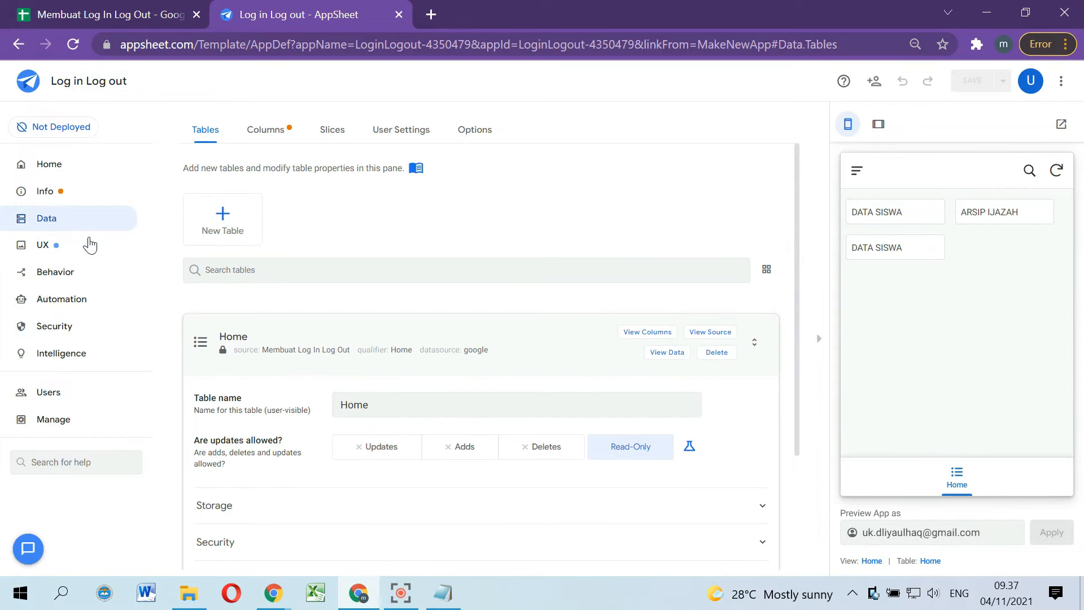
left_click(430, 332)
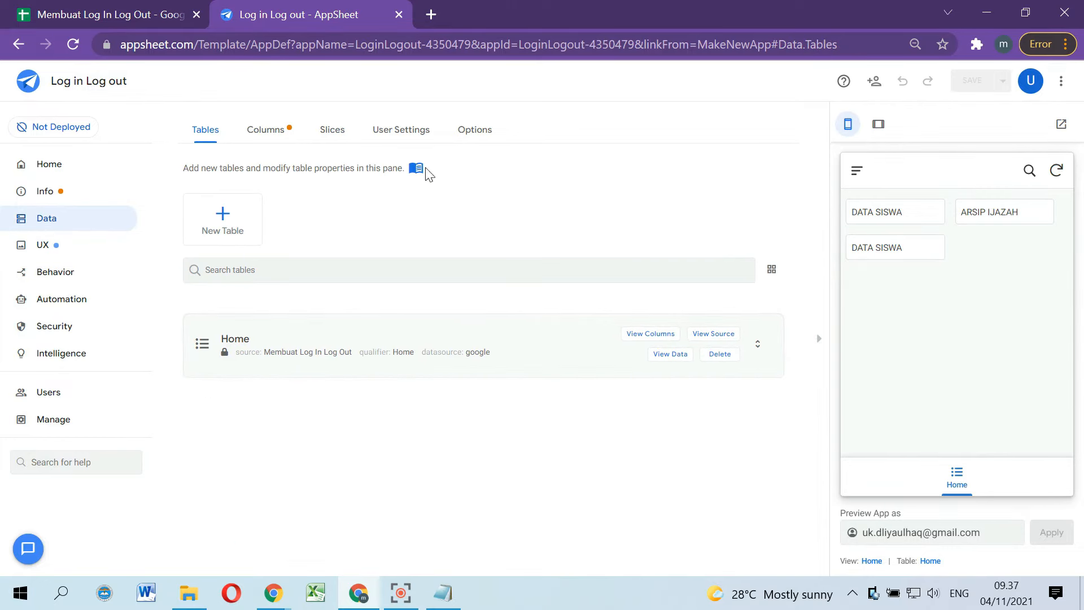
left_click(332, 129)
left_click(223, 218)
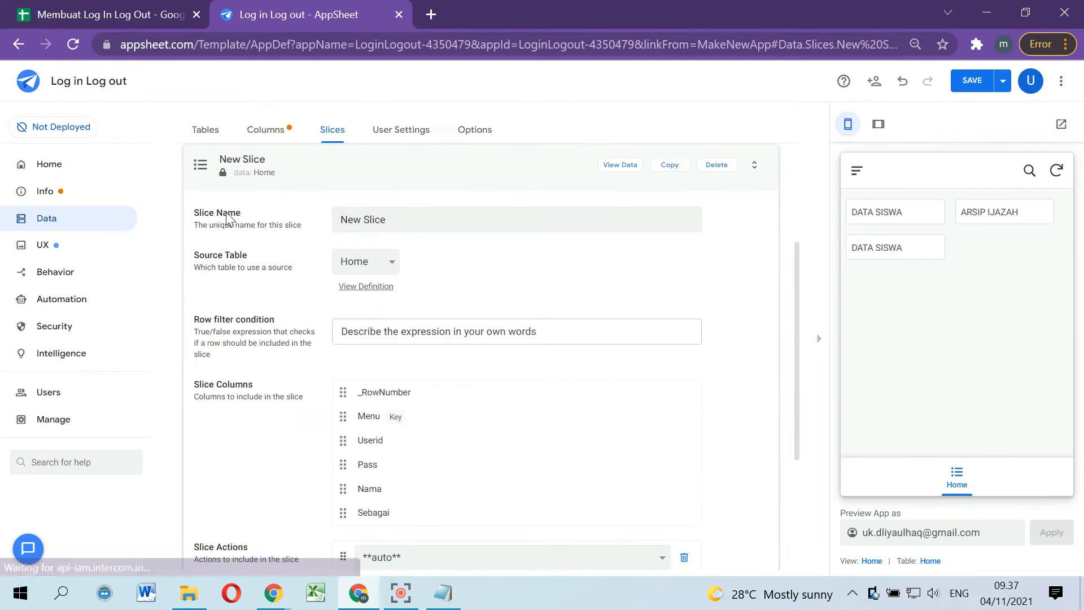
scroll(512, 277, "down", 2)
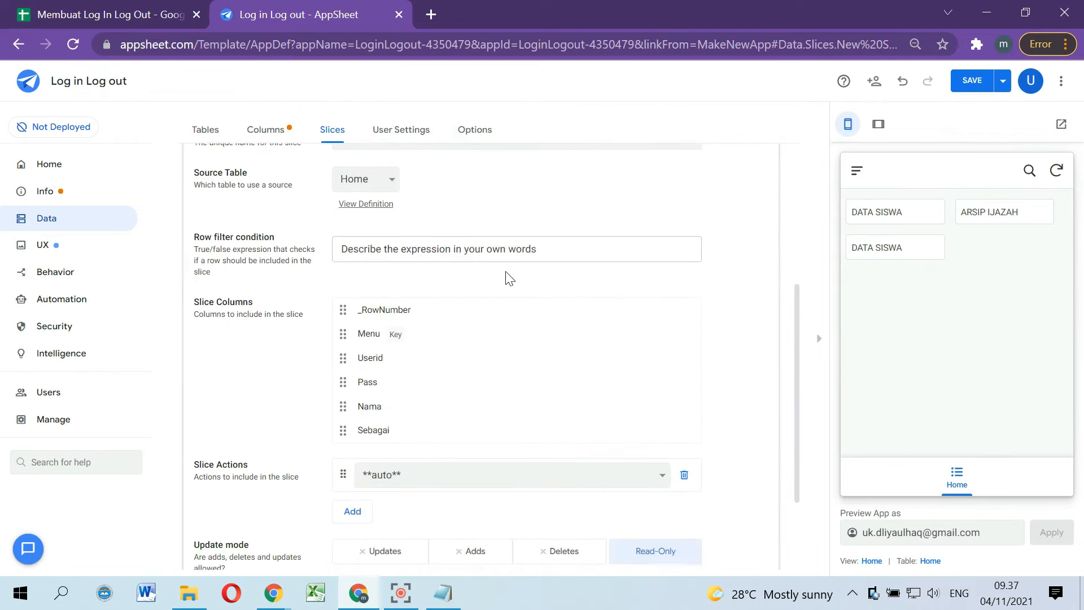
scroll(474, 284, "up", 2)
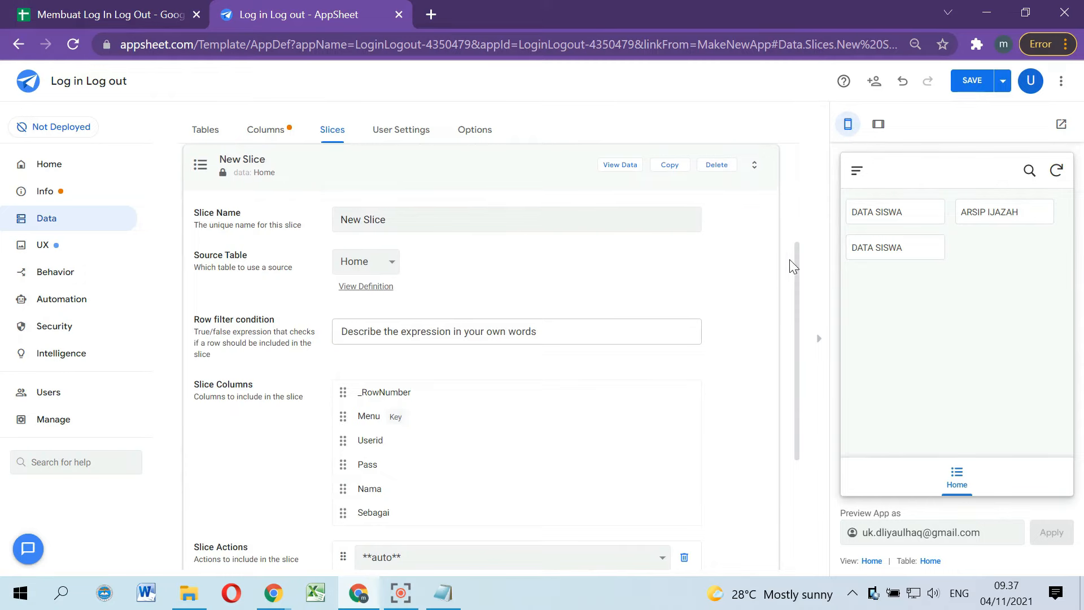
Step: Review the Menu column entries DATA SISWA and ARSIP IJAZAH in the Google Sheets source, and return to AppSheet
left_click(174, 11)
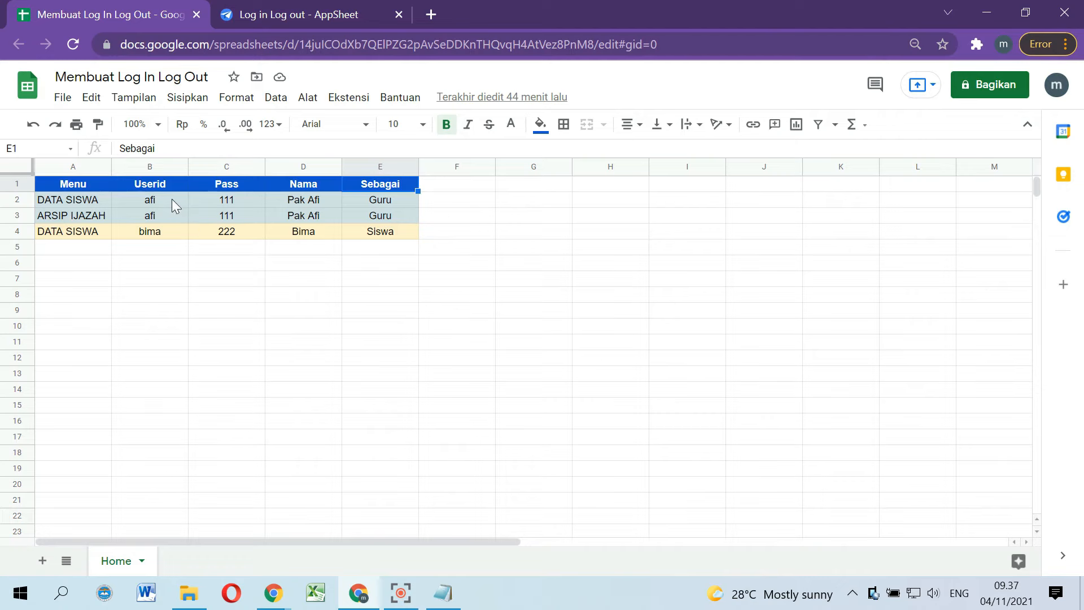
left_click_drag(96, 202, 97, 234)
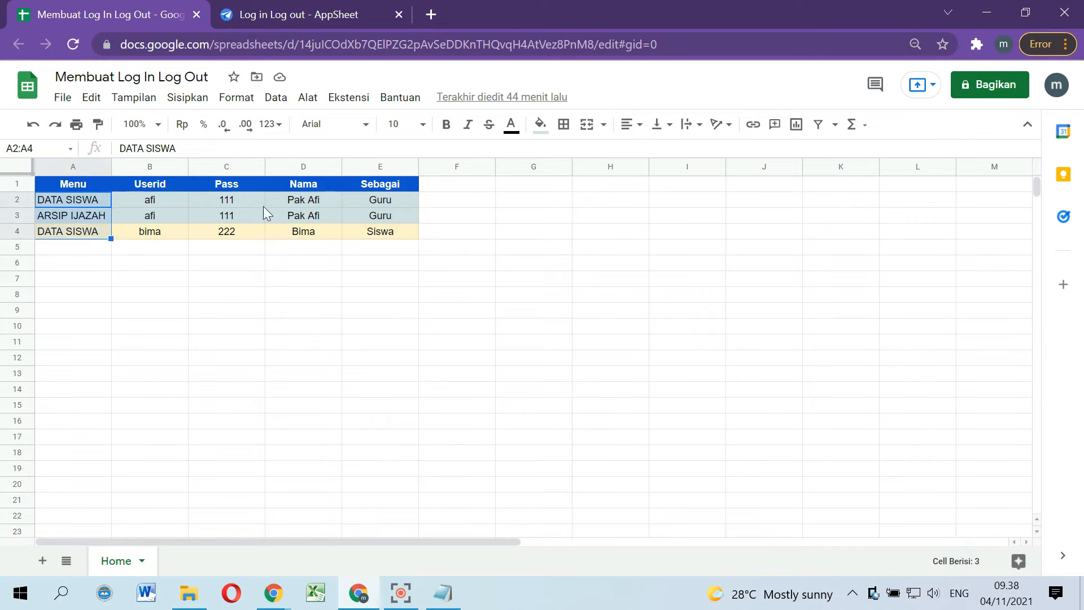
left_click(100, 203)
left_click(97, 221)
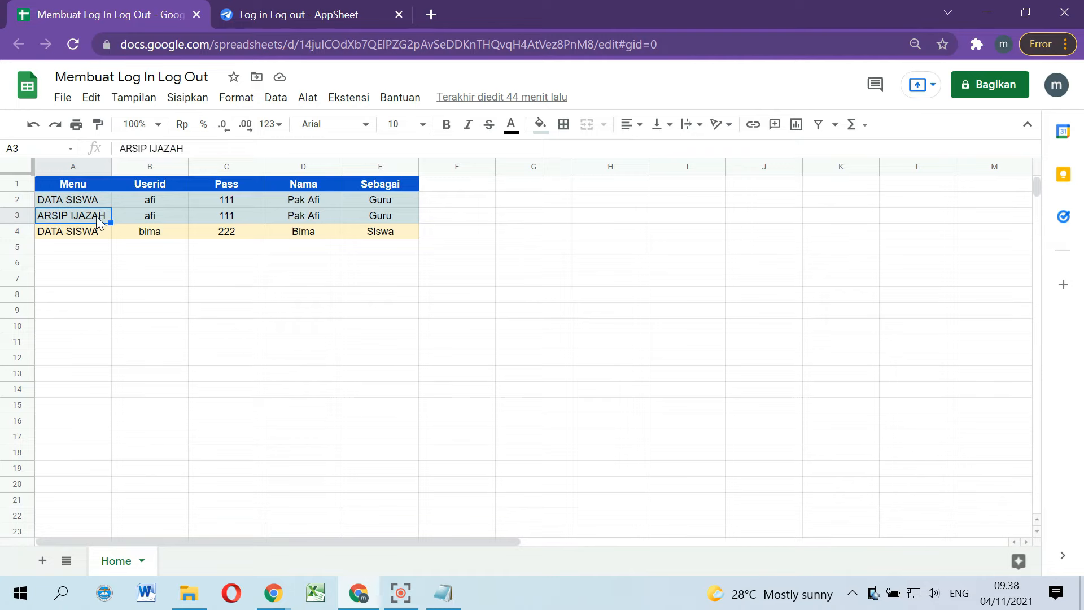
left_click(100, 203)
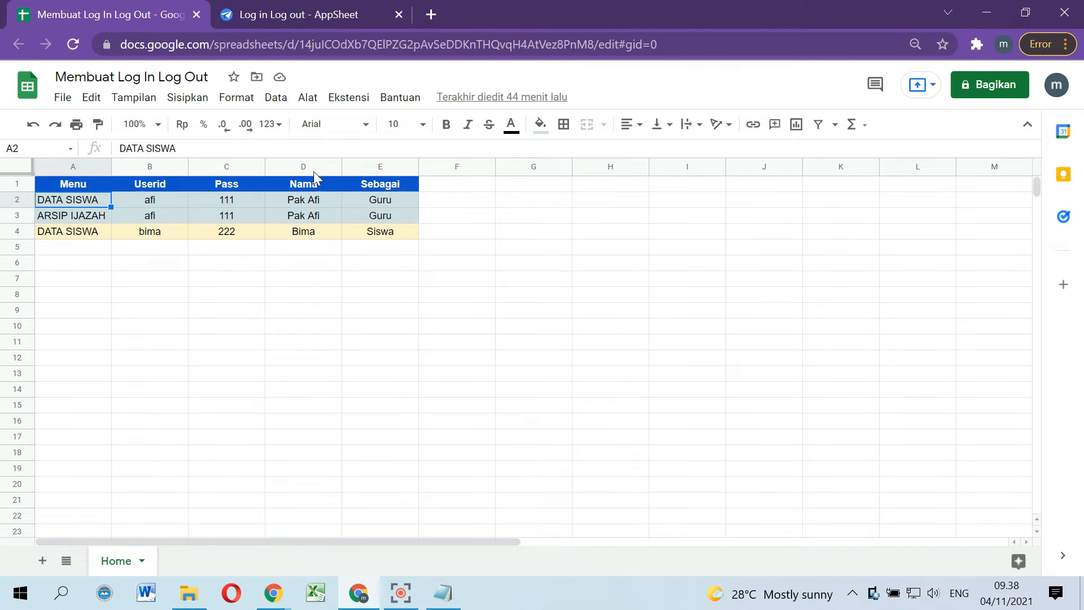
left_click(268, 8)
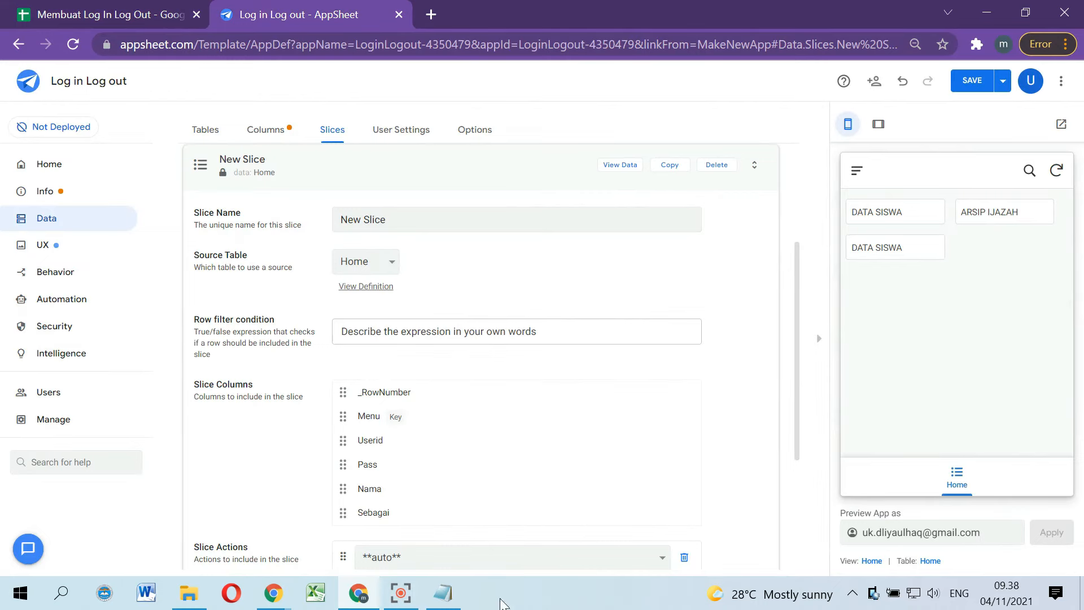
Step: Copy the and(...) filter expression listed under "Data - Slice" in the Notepad notes
left_click(450, 602)
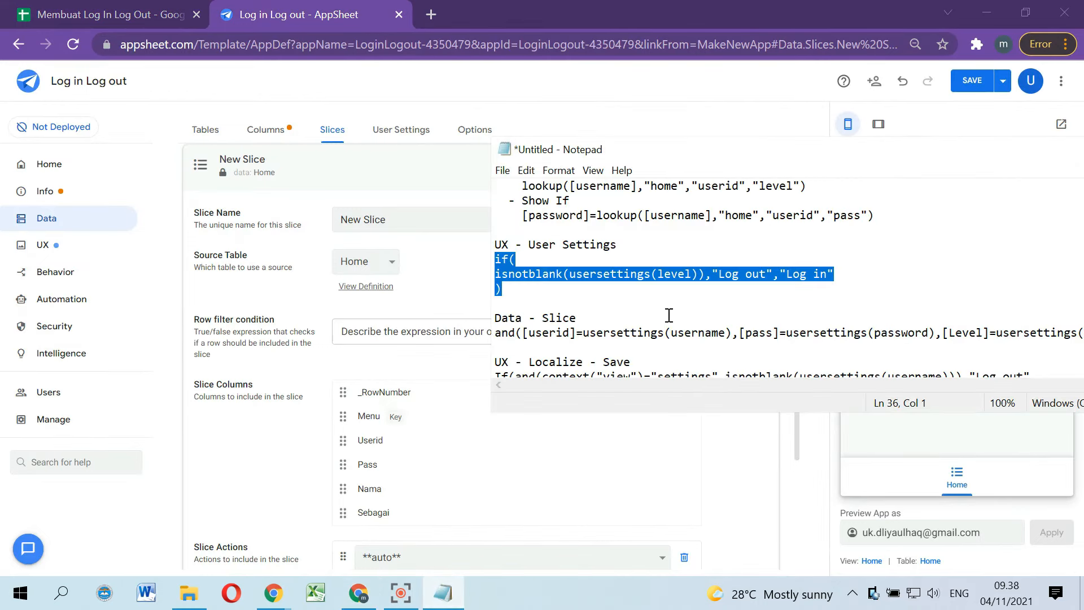
scroll(669, 315, "down", 1)
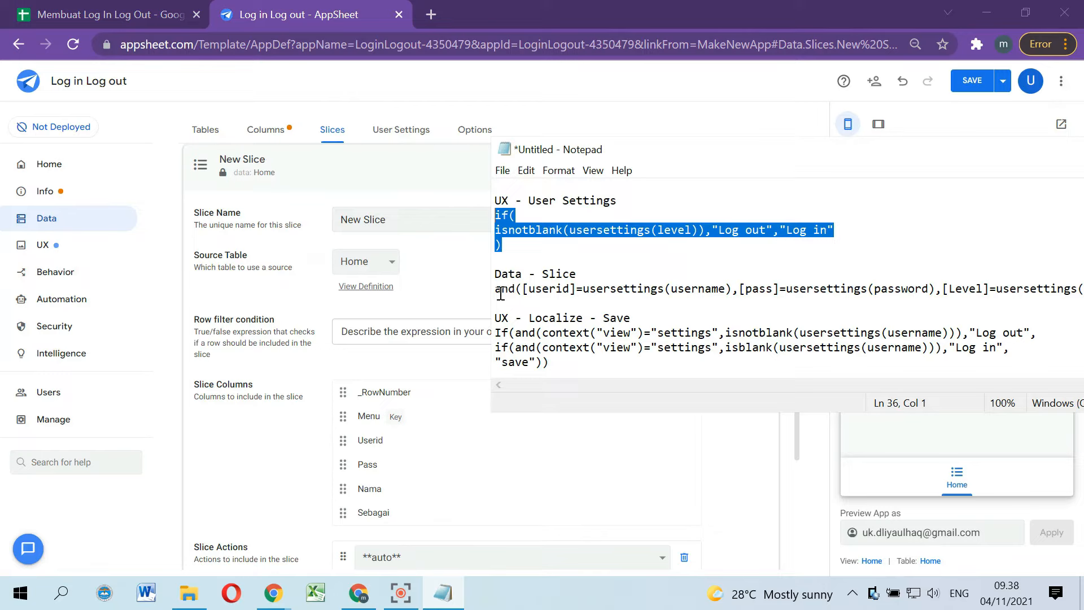
left_click_drag(497, 294, 1083, 280)
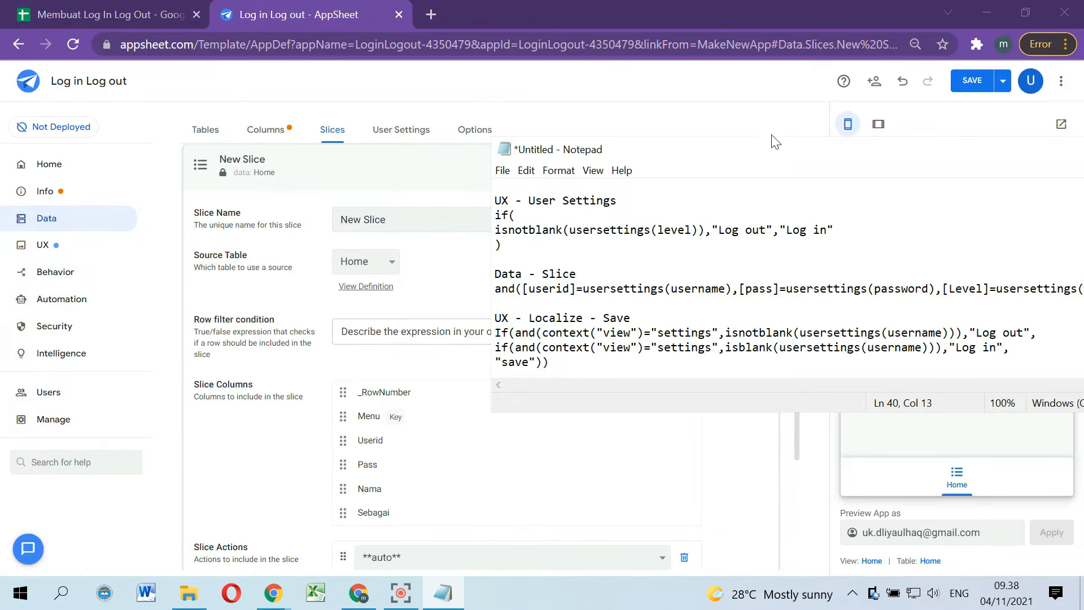
left_click_drag(741, 159, 642, 158)
left_click_drag(1064, 292, 387, 284)
key("ctrl+c")
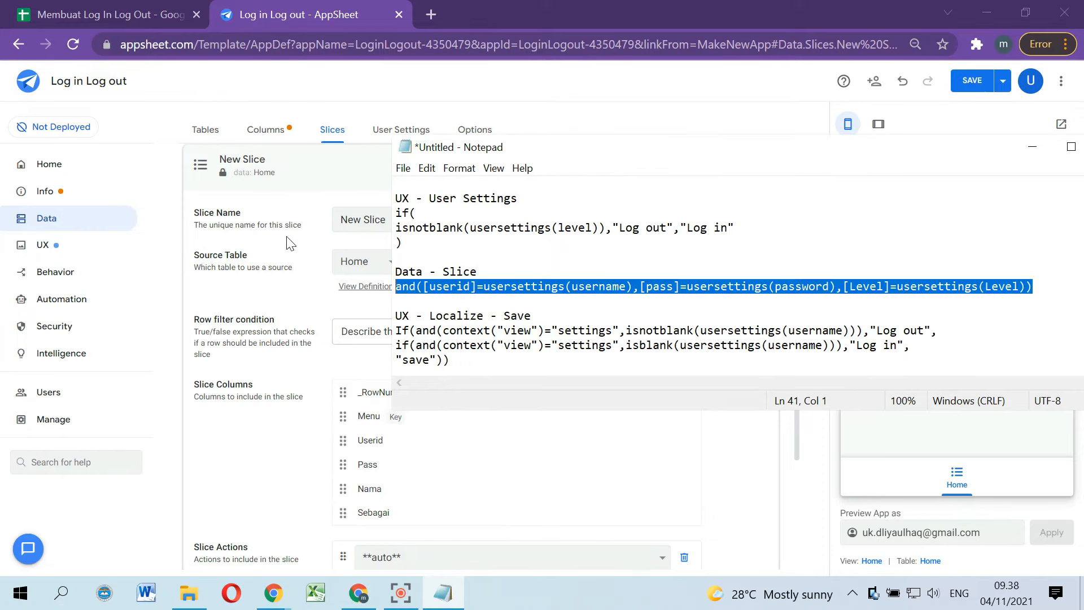
Step: Paste the expression and([userid]=usersettings(username),[pass]=usersettings(password),[Level]=usersettings(Level)) into the new slice's row filter condition in AppSheet
left_click(307, 257)
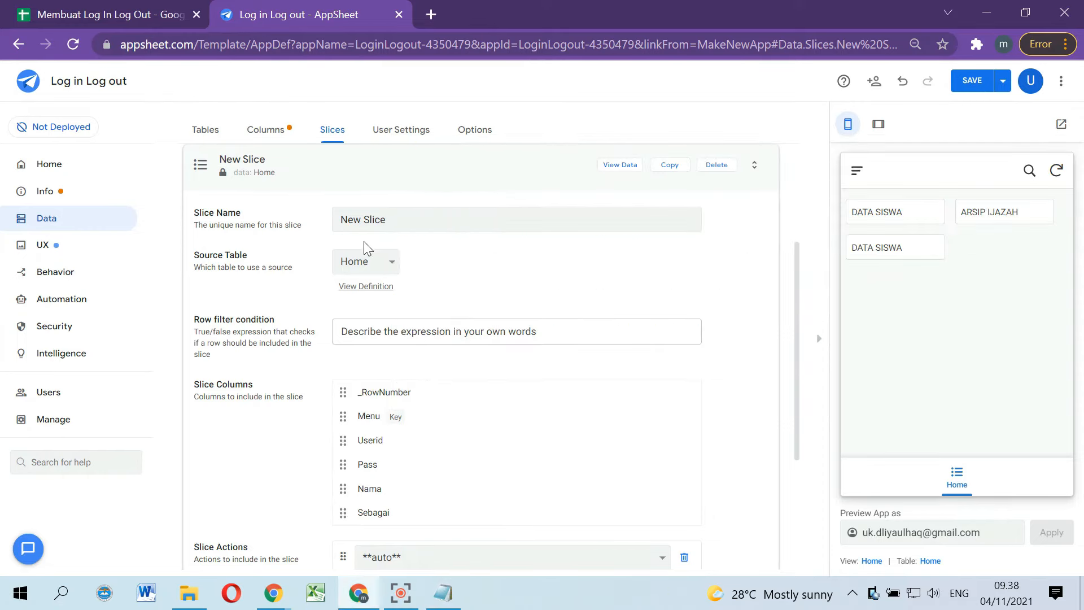
left_click(416, 332)
key("ctrl+v")
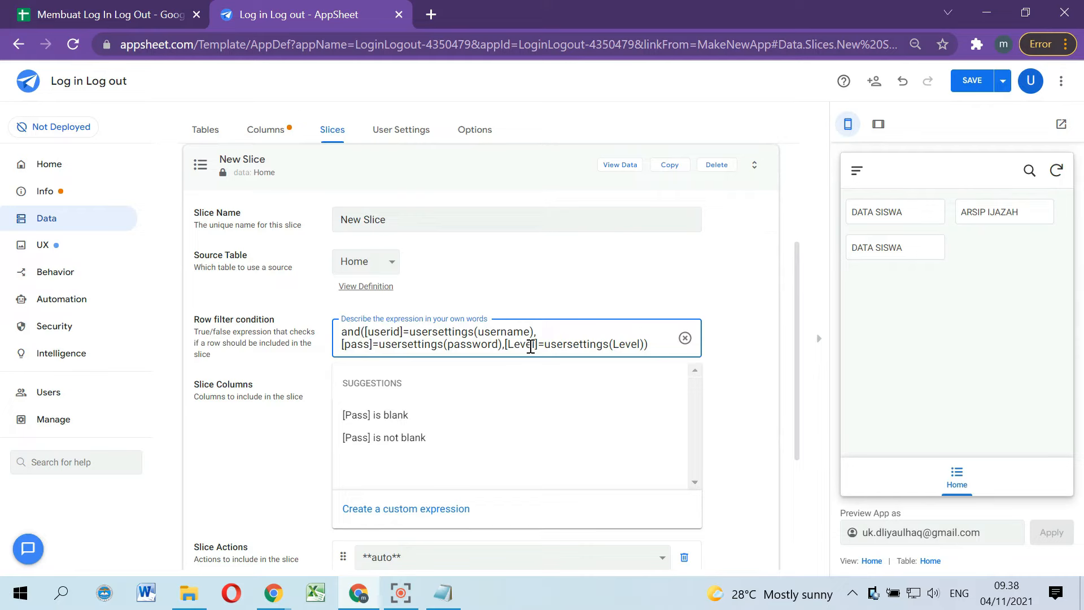
Step: Replace both Level references in the row filter condition so its last part reads [Sebagai]=usersettings(Sebagai)
left_click_drag(537, 346, 517, 344)
type("Sebagai")
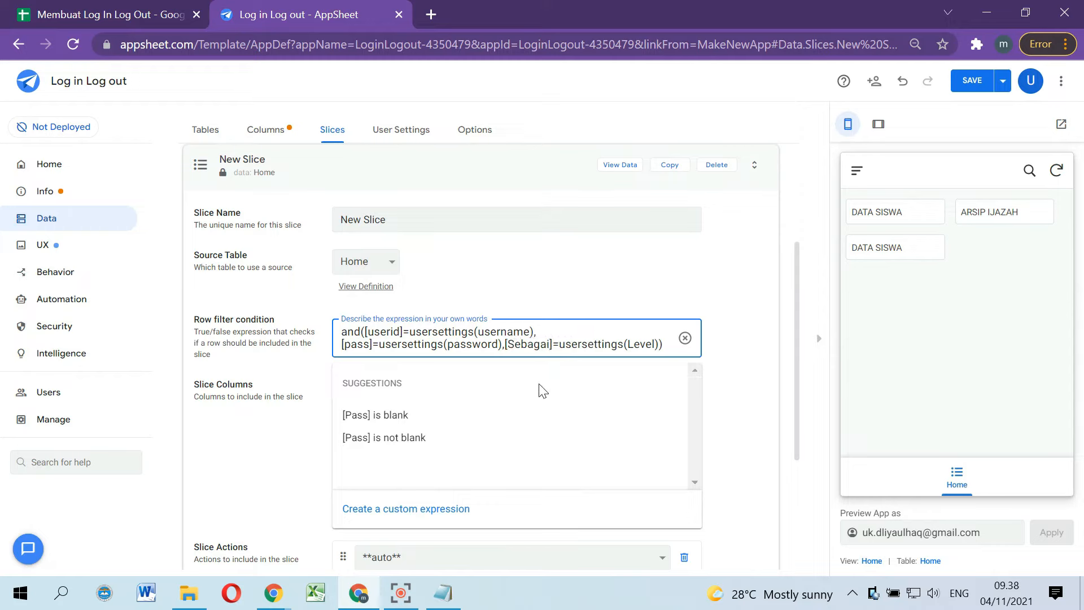
left_click_drag(651, 344, 632, 344)
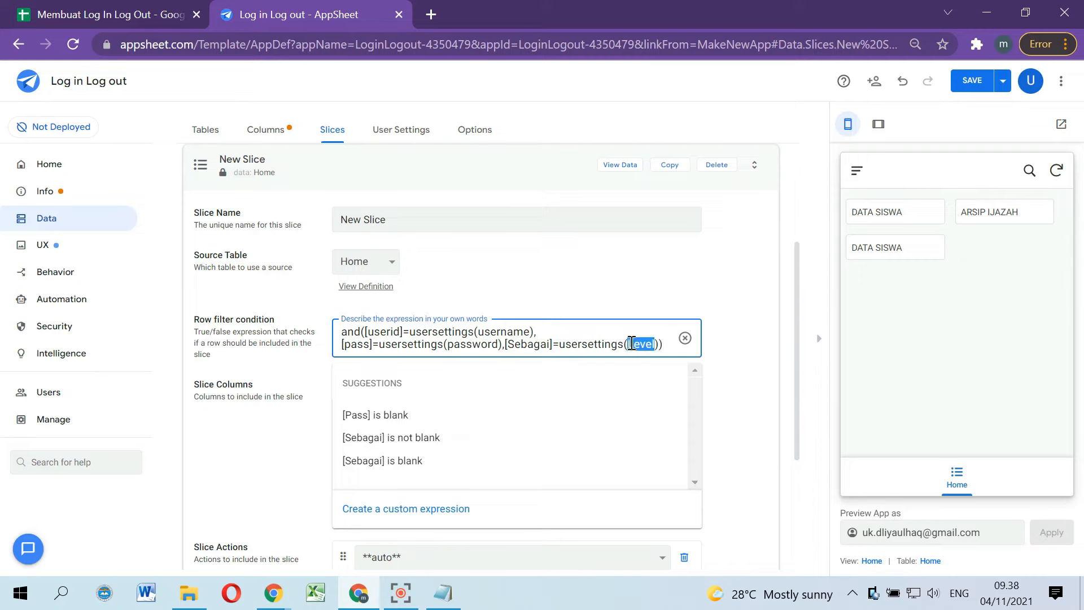
type("Sebagai]=usersettings(Sebaga")
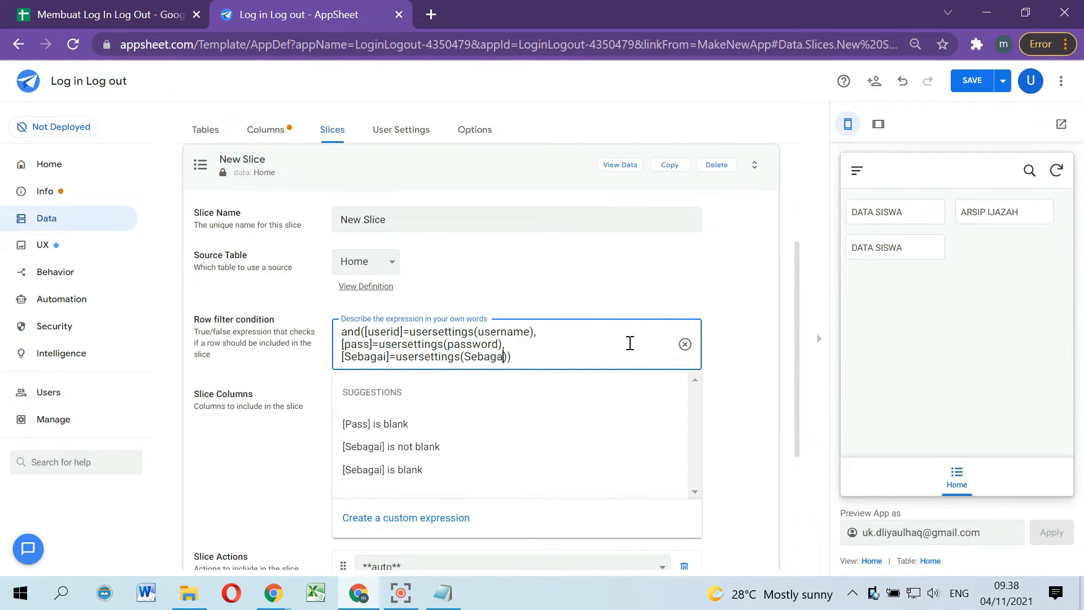
type("i")
scroll(506, 343, "down", 4)
scroll(505, 343, "up", 2)
left_click(749, 375)
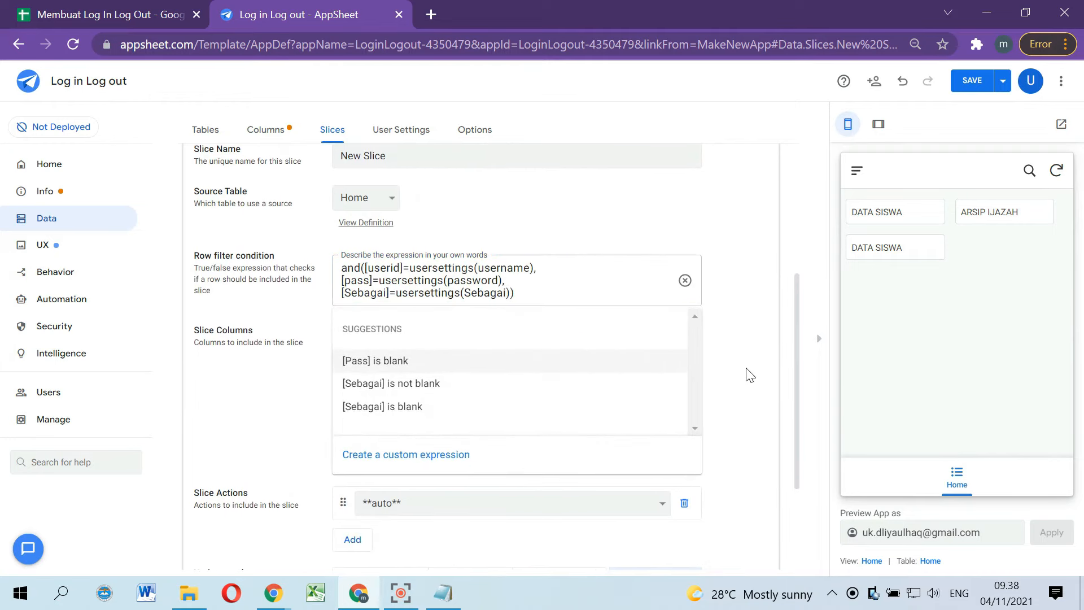
scroll(496, 242, "up", 1)
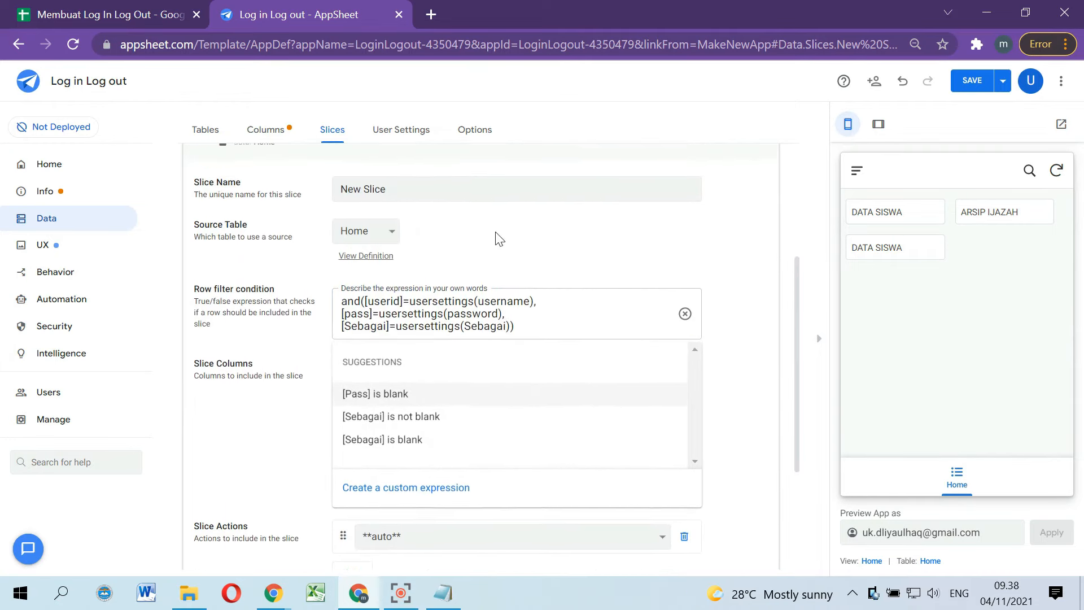
Step: Rename the slice to Log In and keep Home as its source table
left_click_drag(399, 199, 277, 200)
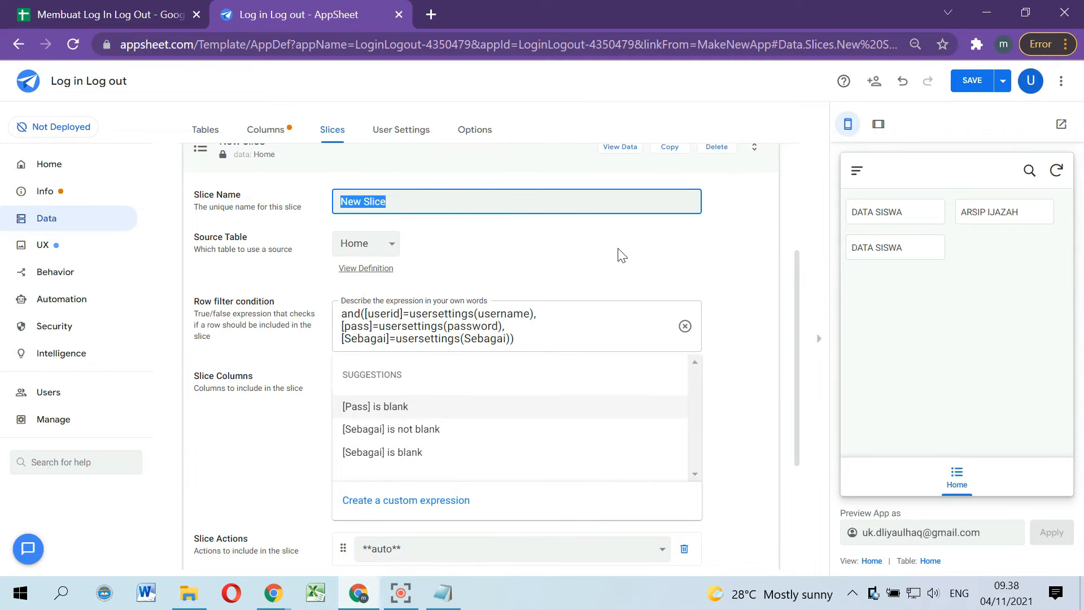
type("Log In")
left_click(350, 249)
left_click(363, 270)
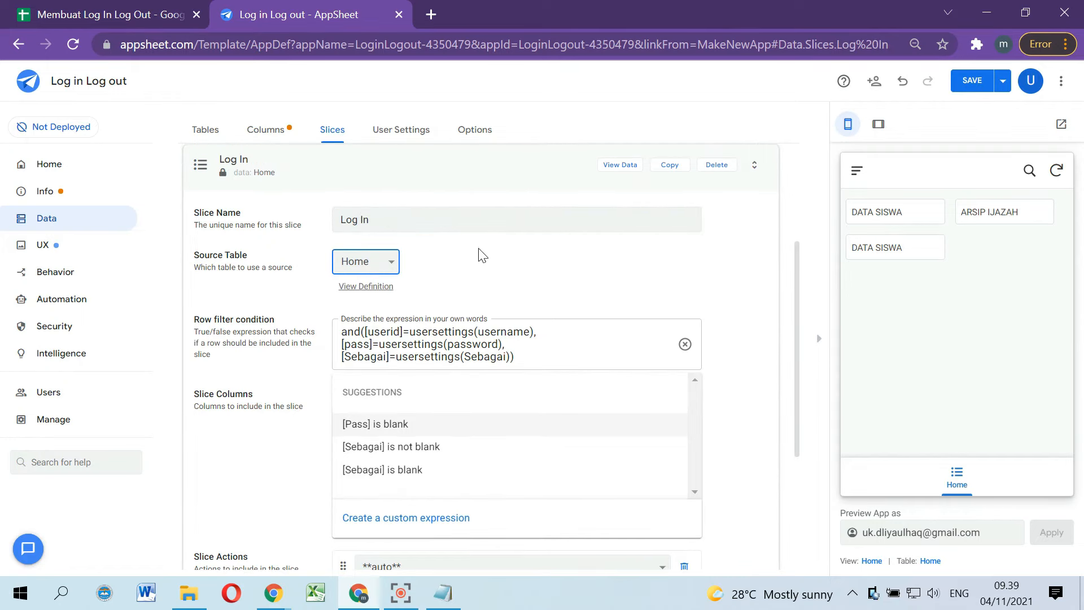
left_click(376, 262)
Step: Check the sheet's name in the Google Sheets source and save the app with the Log In slice in AppSheet
left_click(141, 13)
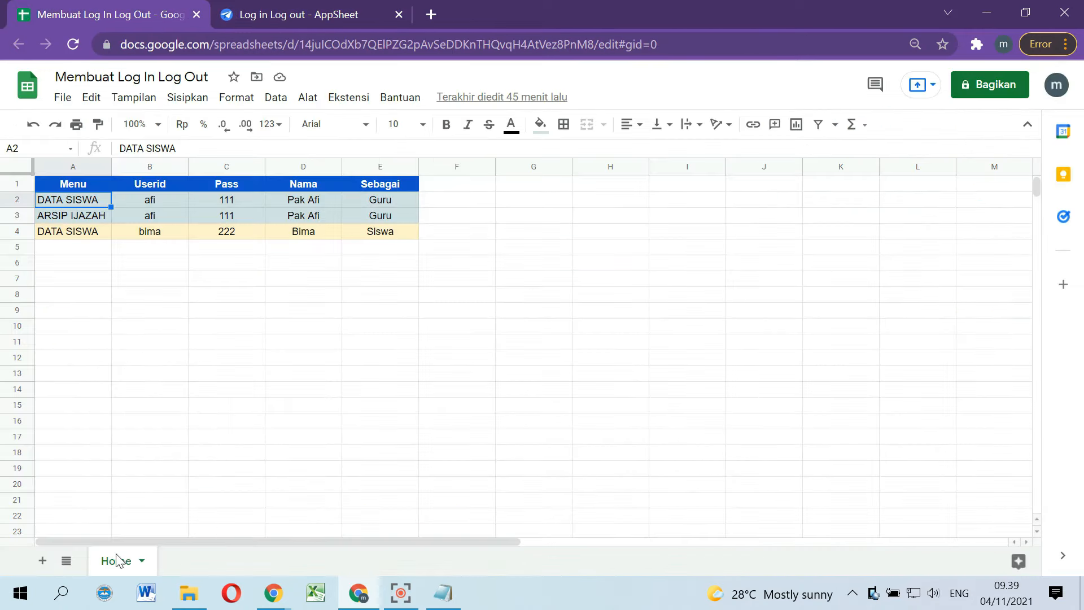
left_click(266, 6)
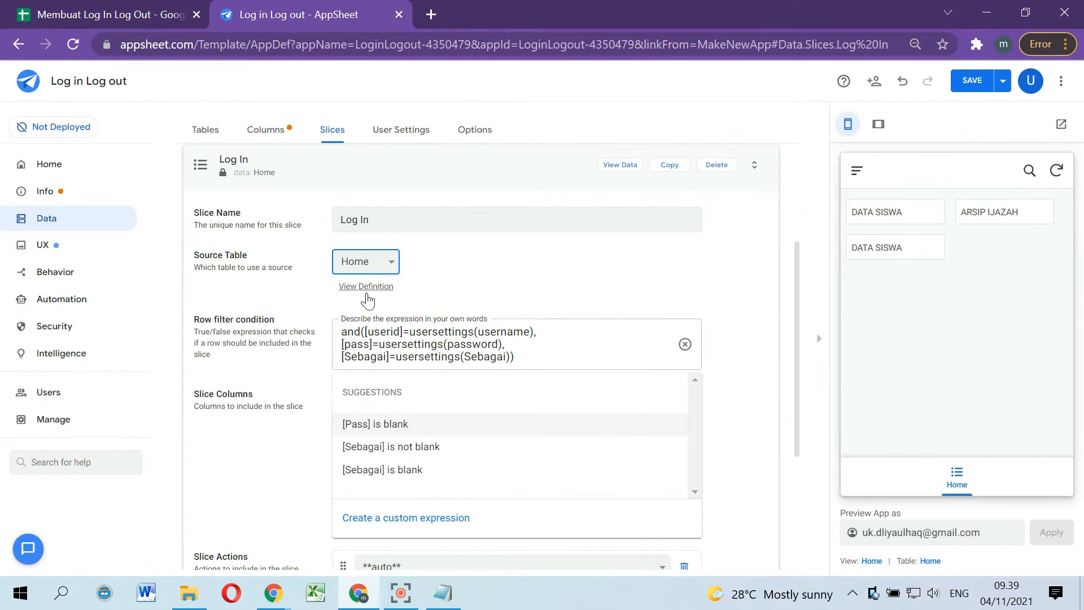
left_click(972, 81)
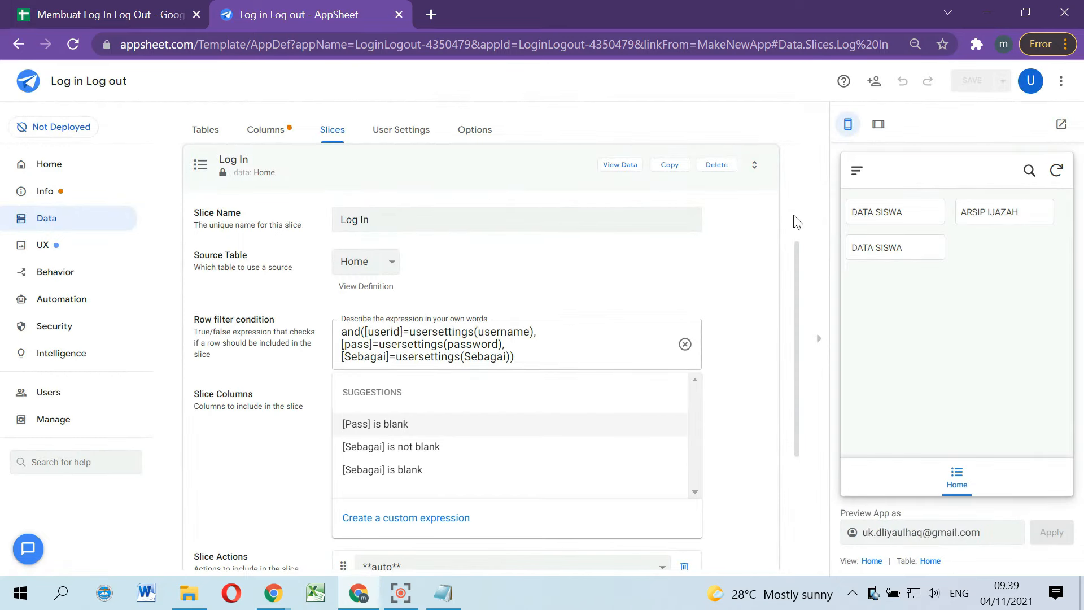
Step: Check the navigation menu in the app preview and review the Log In slice's settings
left_click(857, 171)
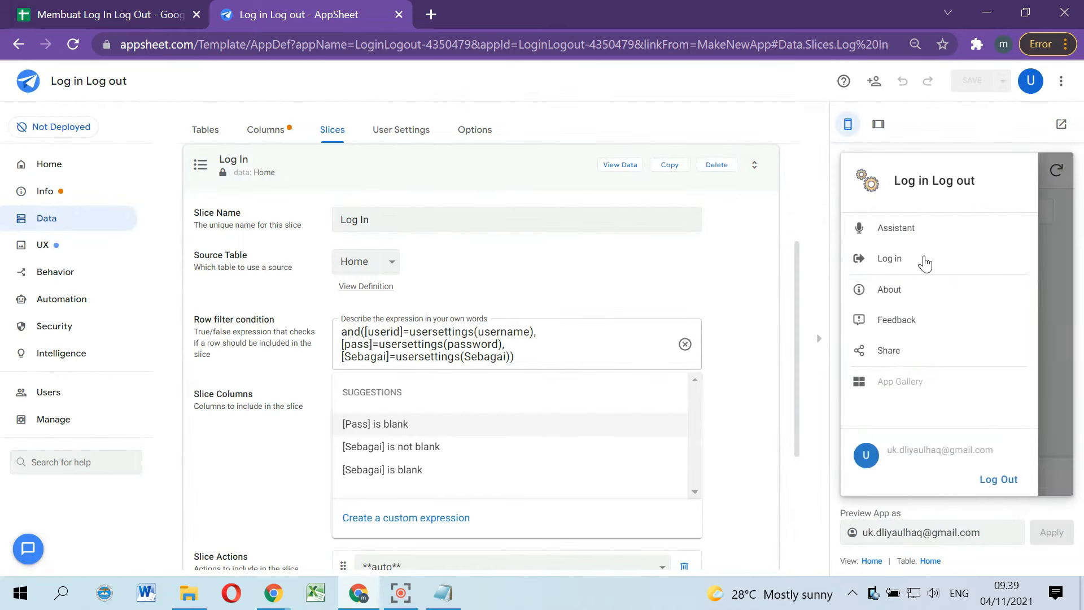
left_click(1053, 292)
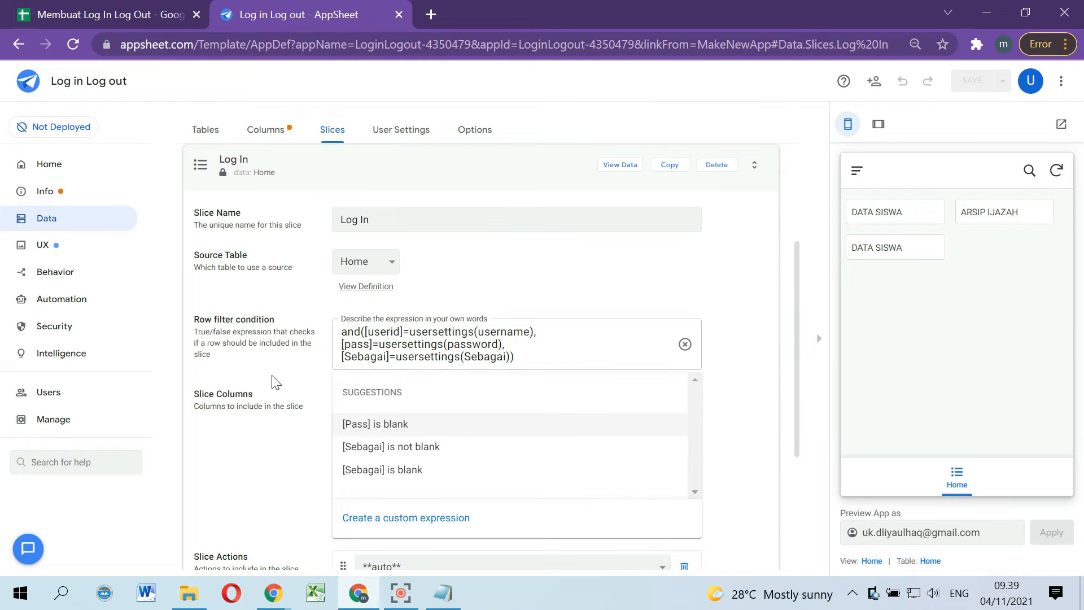
scroll(272, 383, "down", 2)
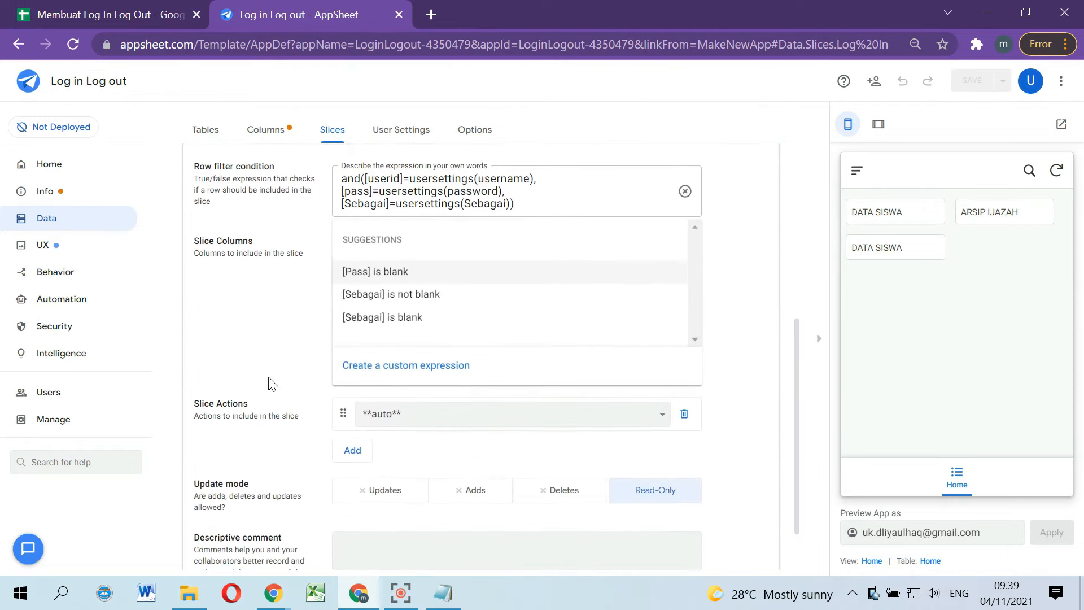
scroll(271, 383, "up", 2)
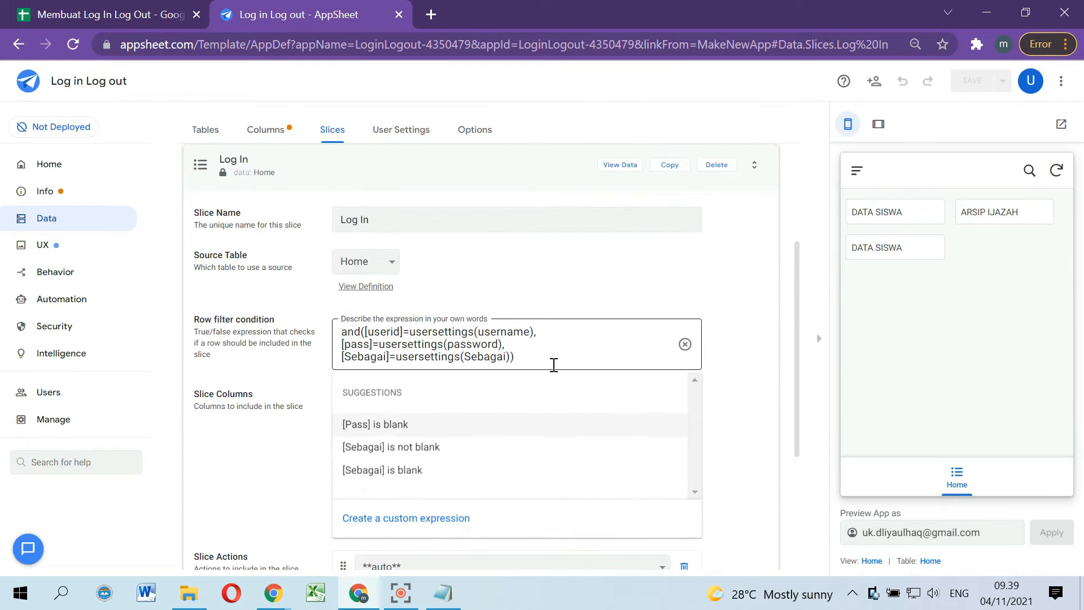
Step: Re-enter the Log In slice's row filter as a custom expression: and([userid]=usersettings(username),[pass]=usersettings(password),[Sebagai]=usersettings(Sebagai))
left_click_drag(343, 332, 537, 361)
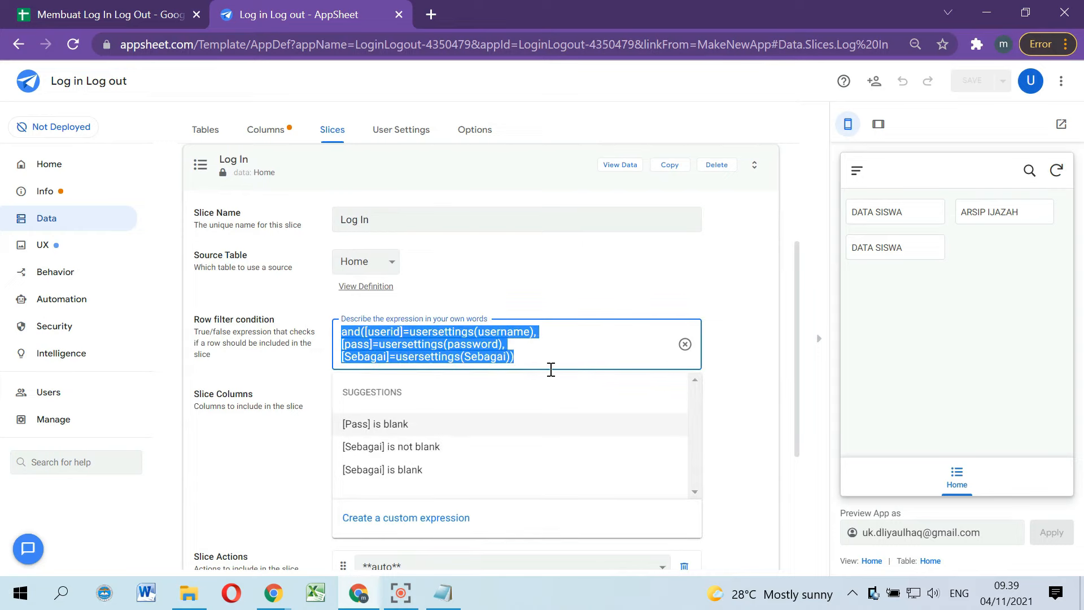
key("BackSpace")
left_click(442, 509)
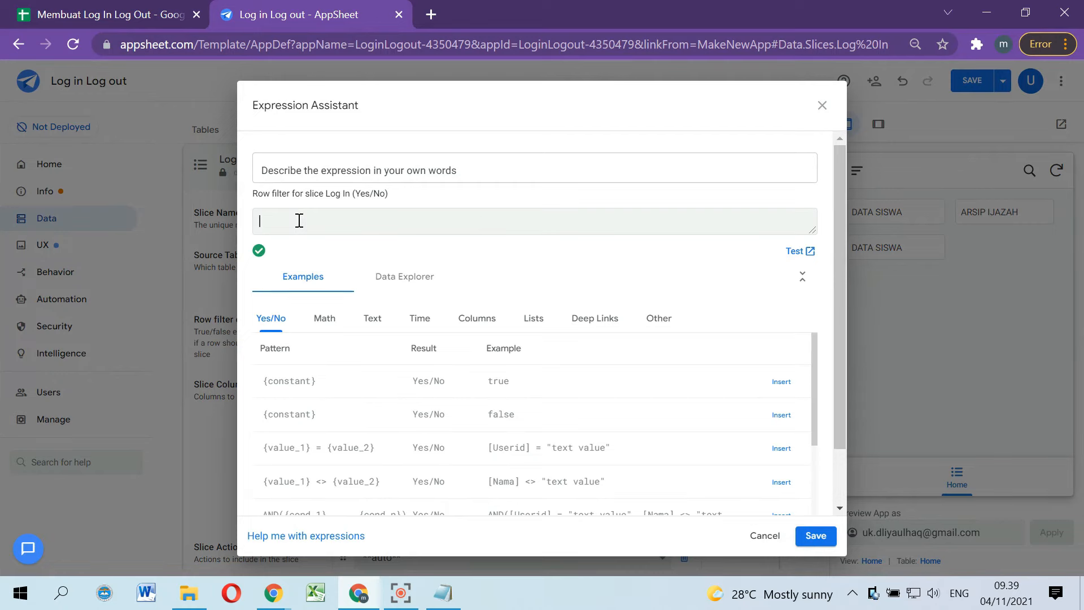
key("ctrl+v")
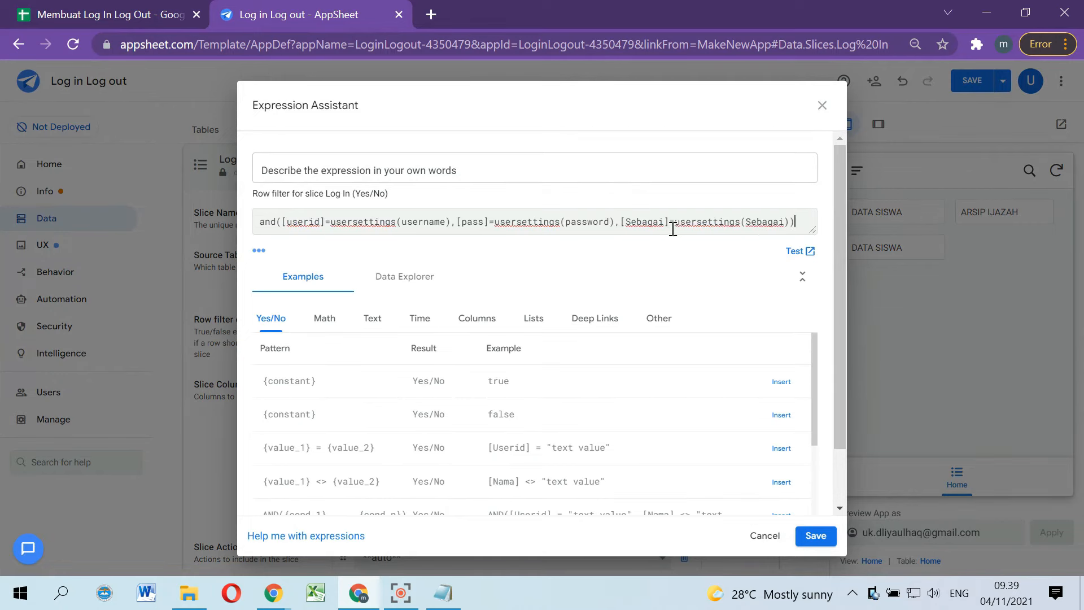
left_click(815, 535)
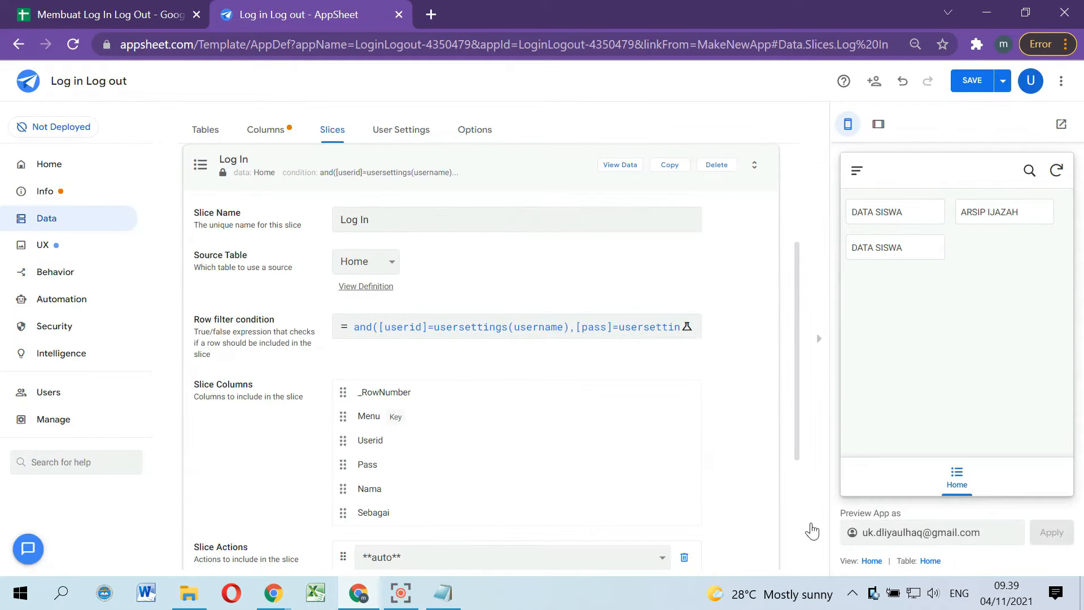
Step: Keep the slice action on **auto** and save the app with the re-entered row filter
scroll(525, 396, "down", 3)
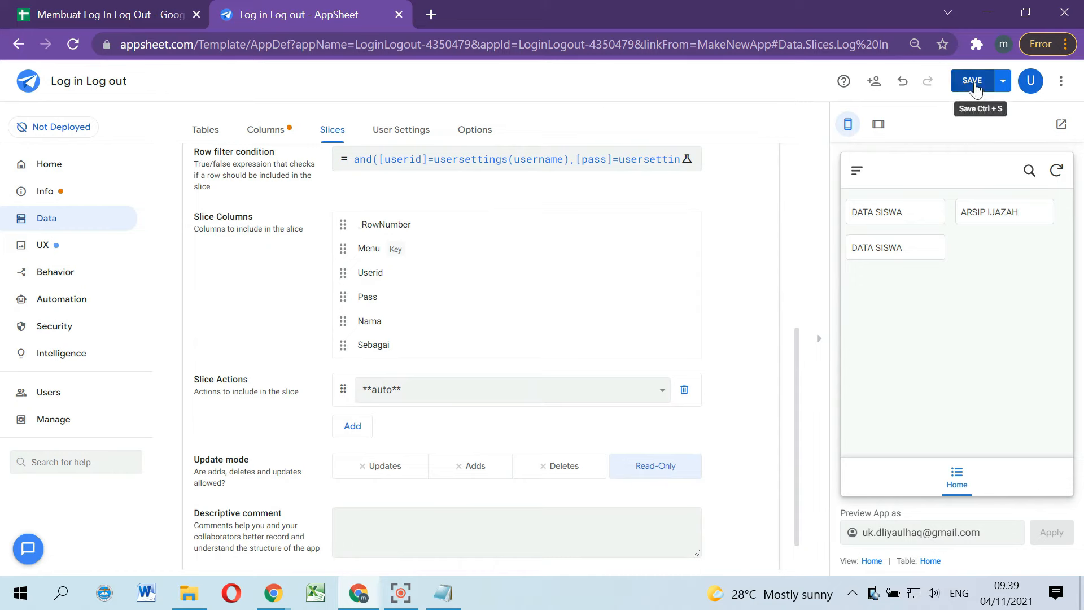
left_click(645, 388)
left_click(646, 389)
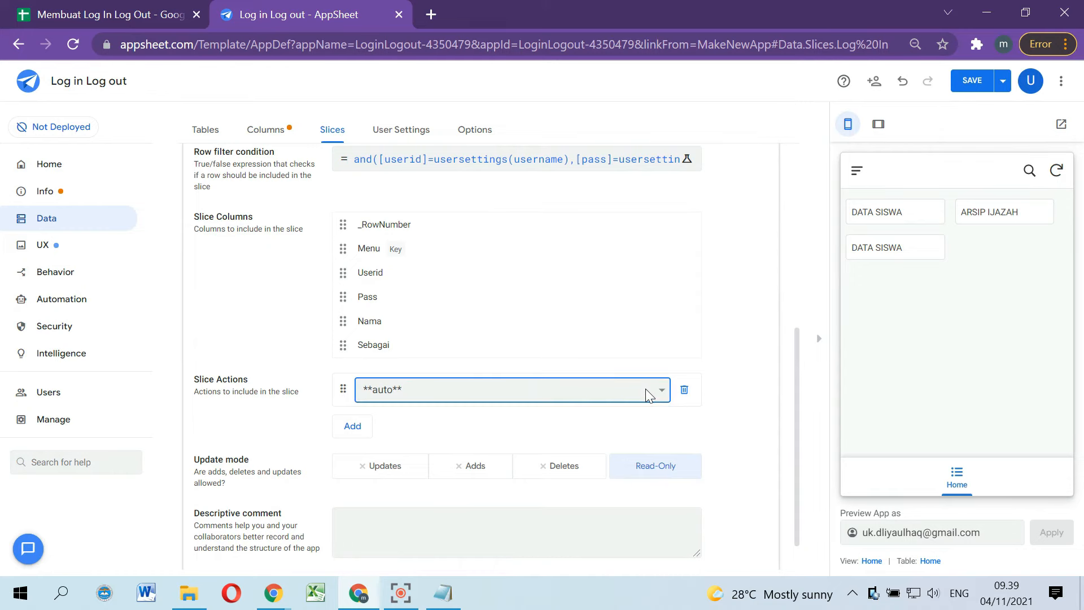
left_click(978, 85)
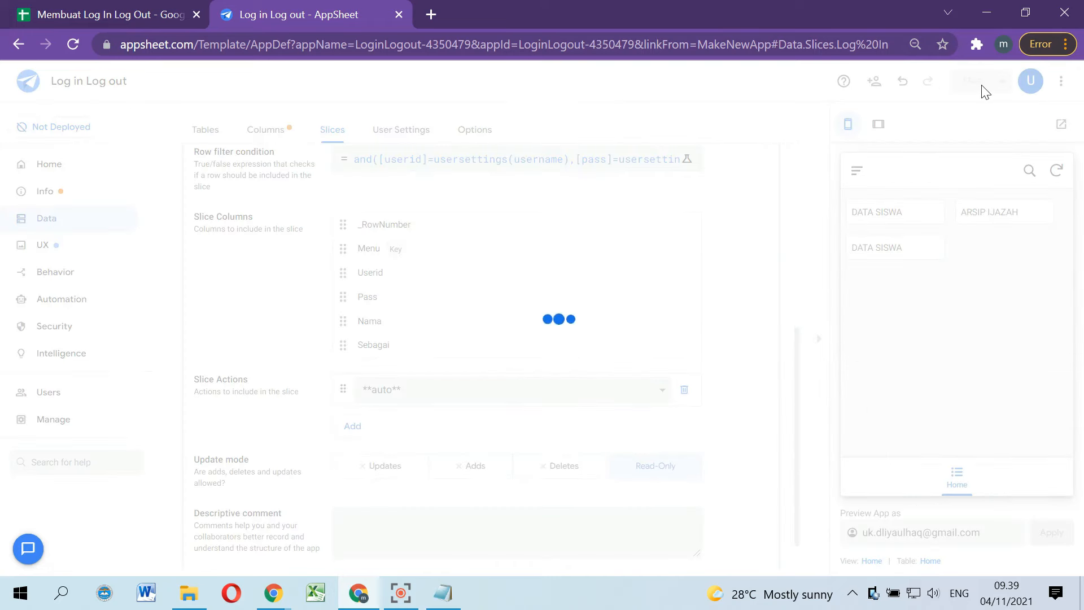
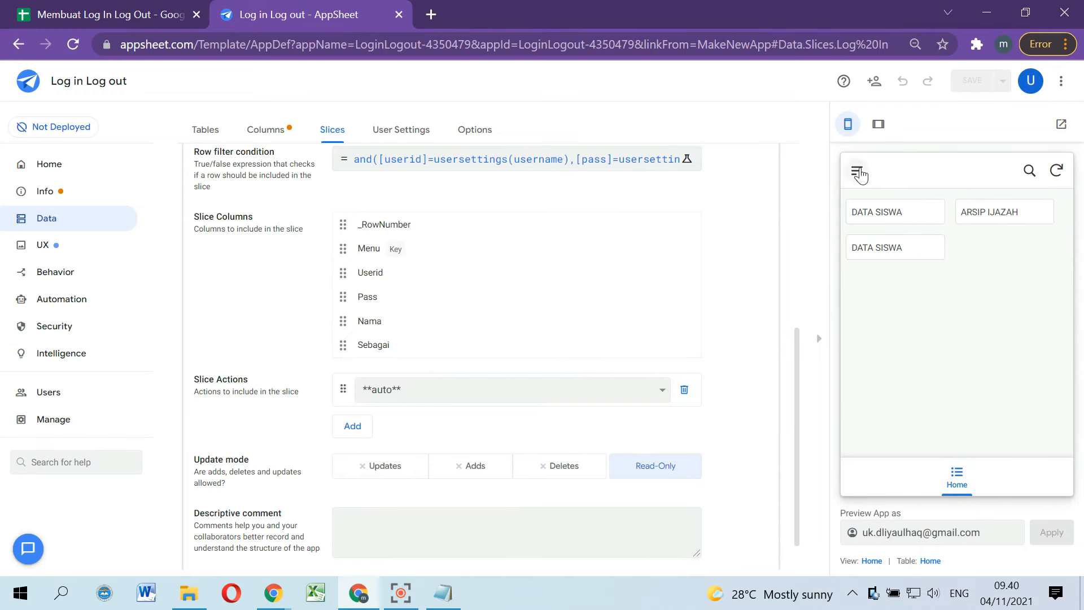
Step: Try to log in through the Log in form of the app preview with the account's username and password
scroll(617, 286, "up", 3)
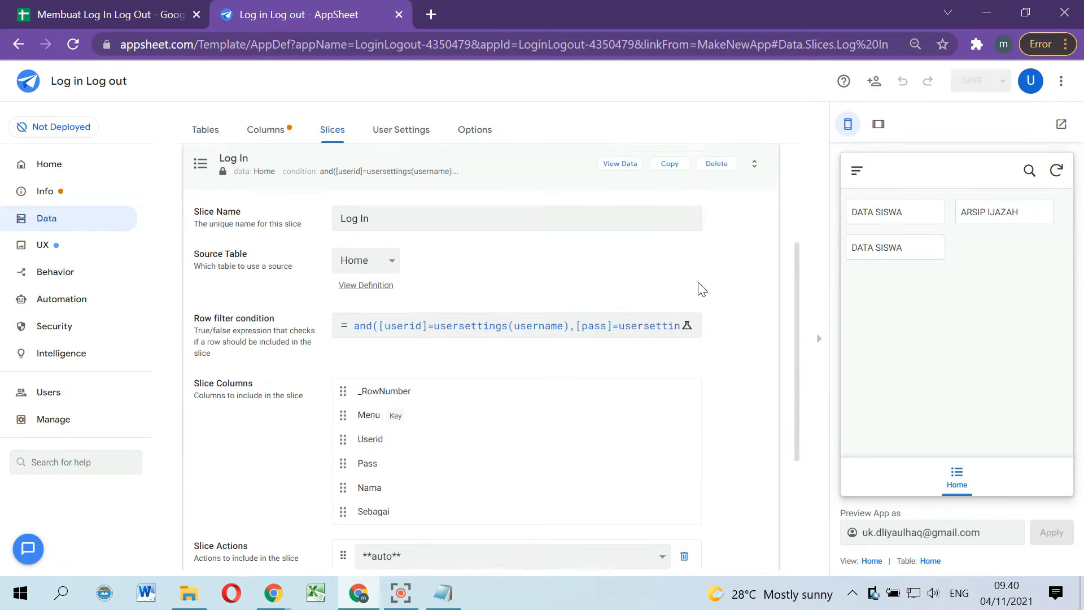
left_click(867, 175)
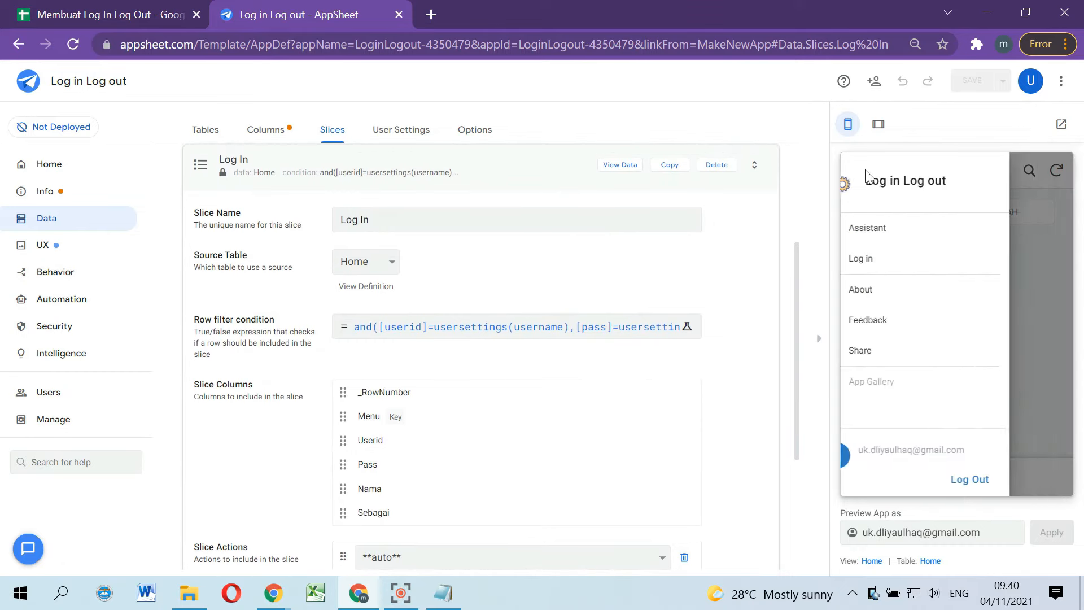
left_click(909, 259)
left_click(911, 238)
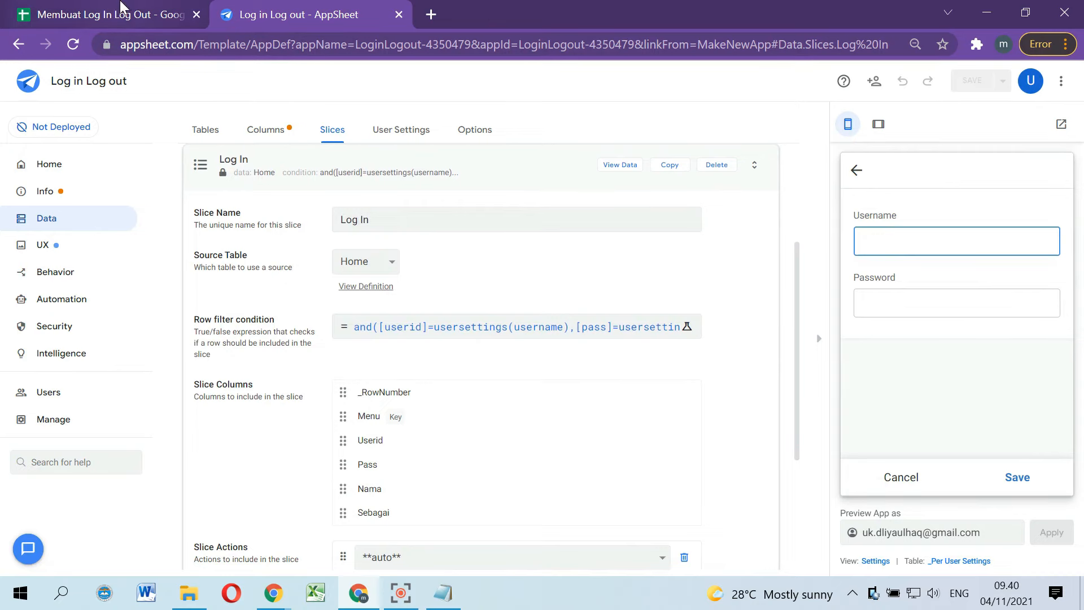
left_click(134, 13)
left_click(283, 8)
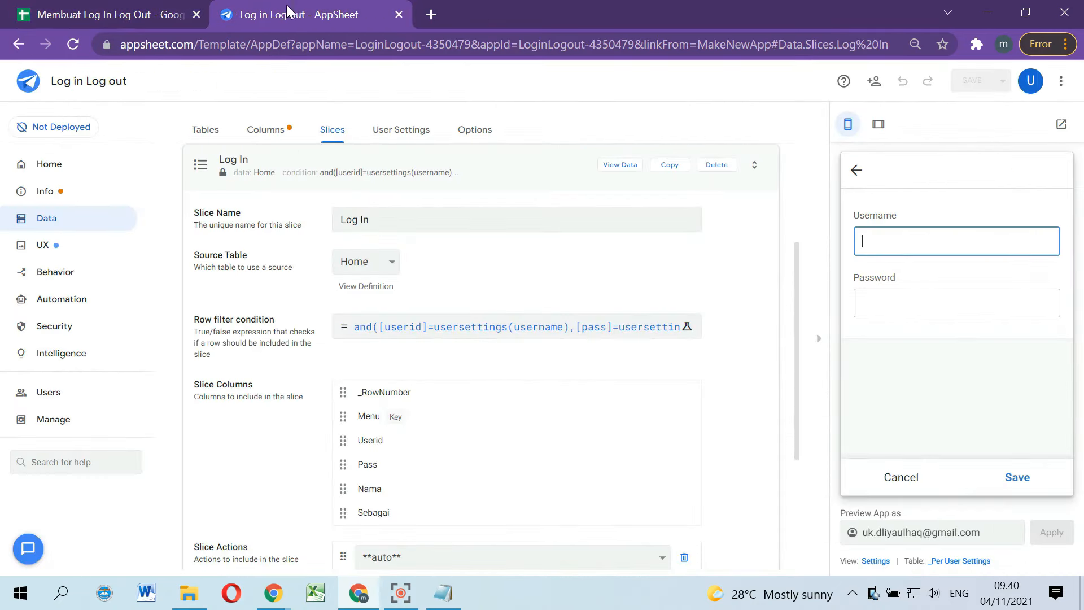
type("afi")
left_click(912, 298)
type("111")
left_click(946, 378)
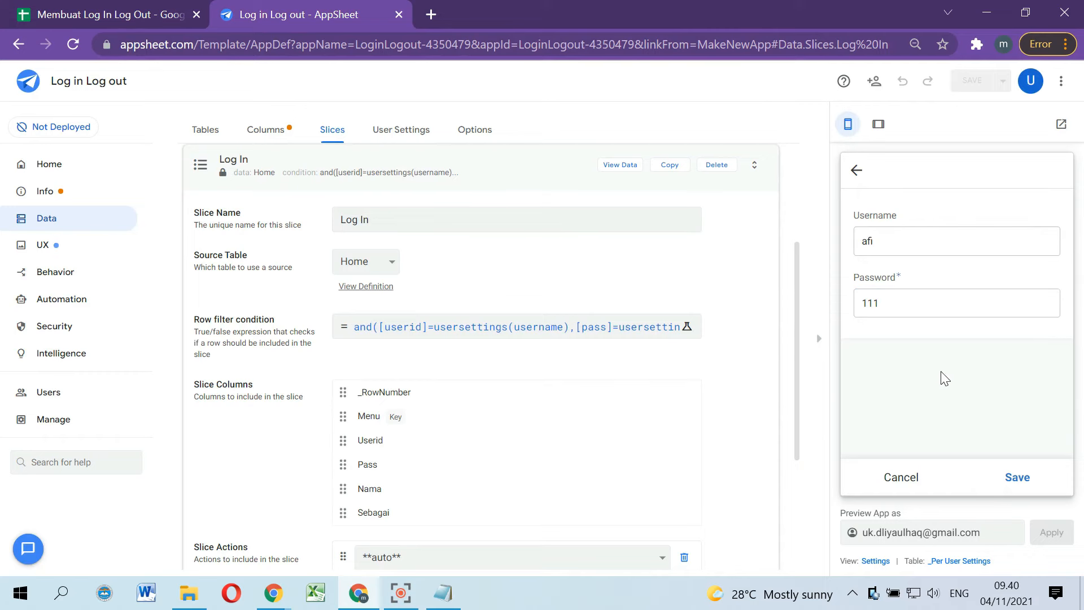
left_click(1019, 480)
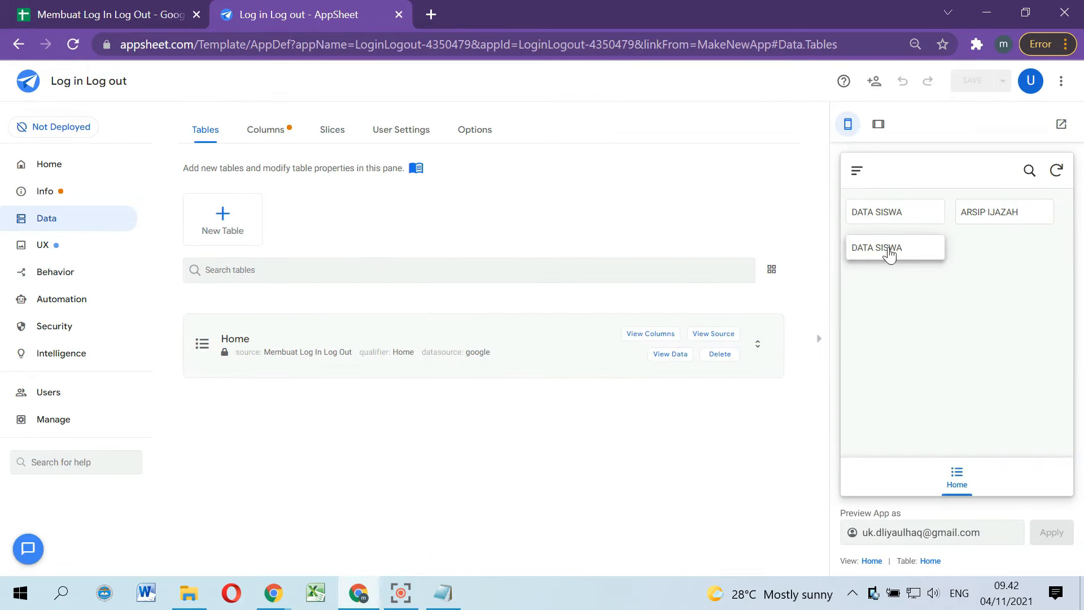
Step: Reopen the Log in form from the preview's Home view and submit the account's username and password again
left_click(958, 479)
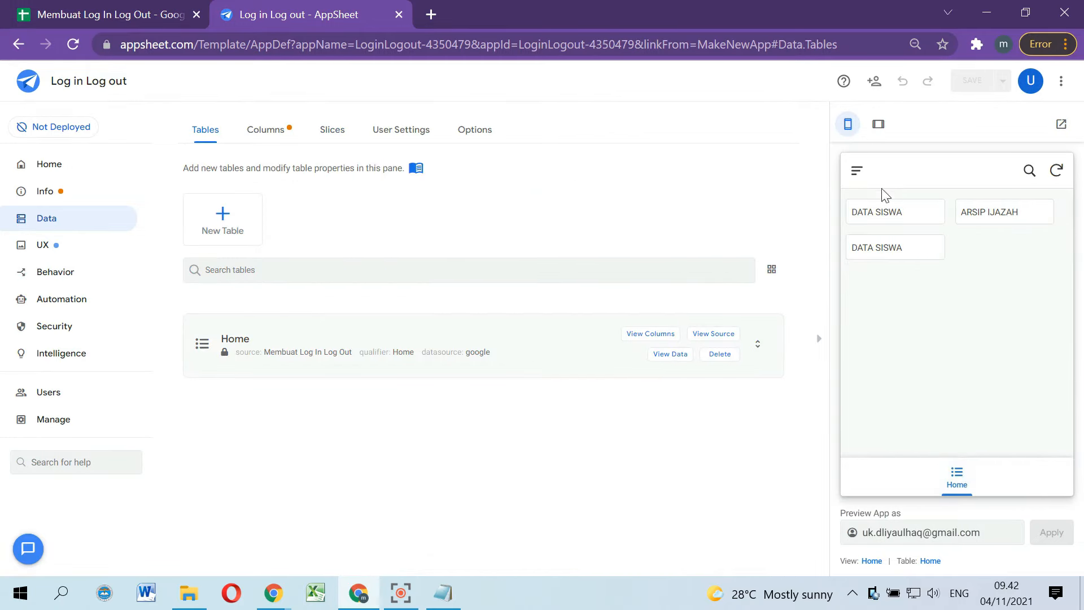
left_click(858, 171)
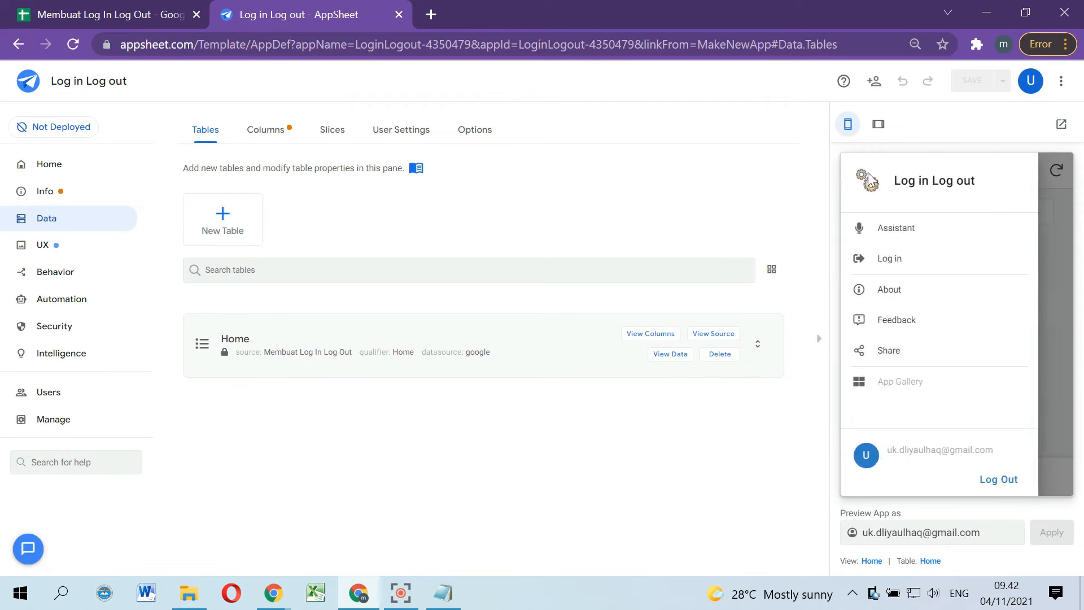
left_click(904, 260)
left_click(915, 250)
type("afi")
left_click(927, 308)
type("111")
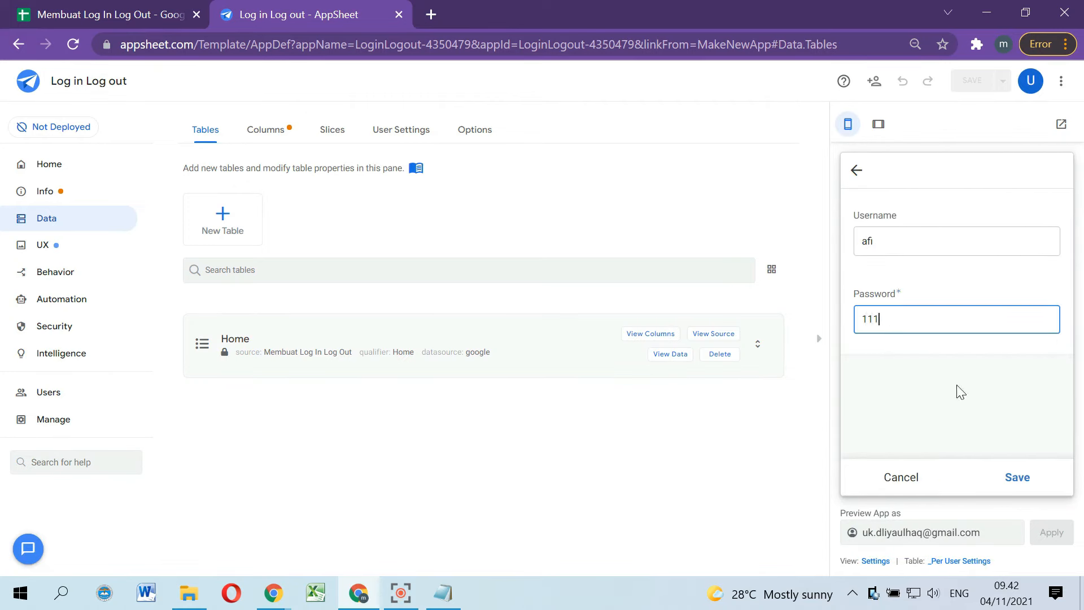
left_click(1019, 481)
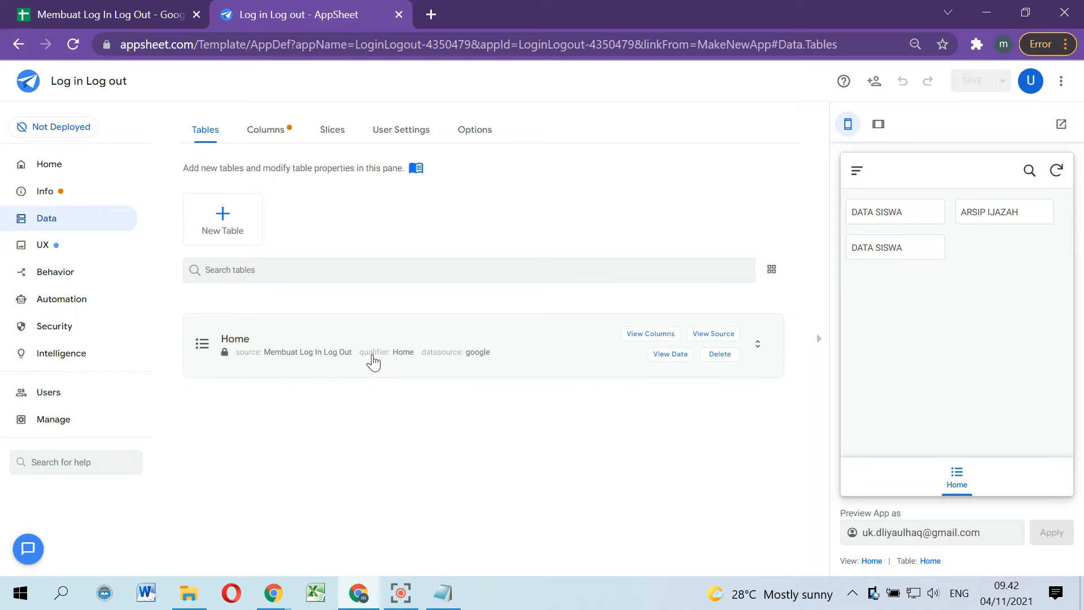
Step: Set the Home view's data source to Log In (slice), keeping its gallery type and center position
left_click(58, 252)
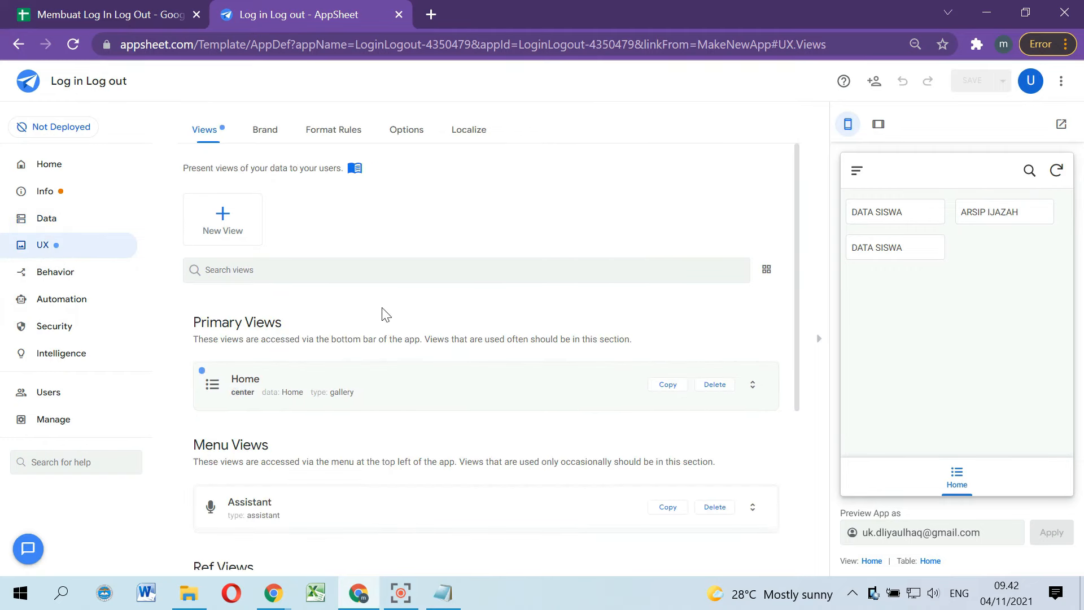
scroll(394, 331, "down", 4)
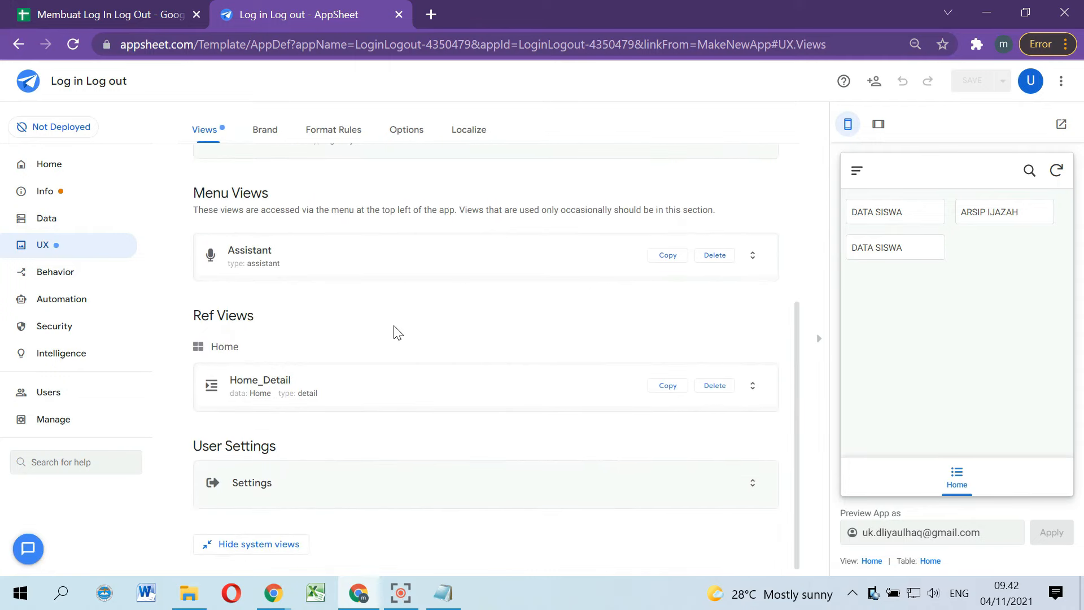
scroll(404, 302, "up", 3)
left_click(409, 298)
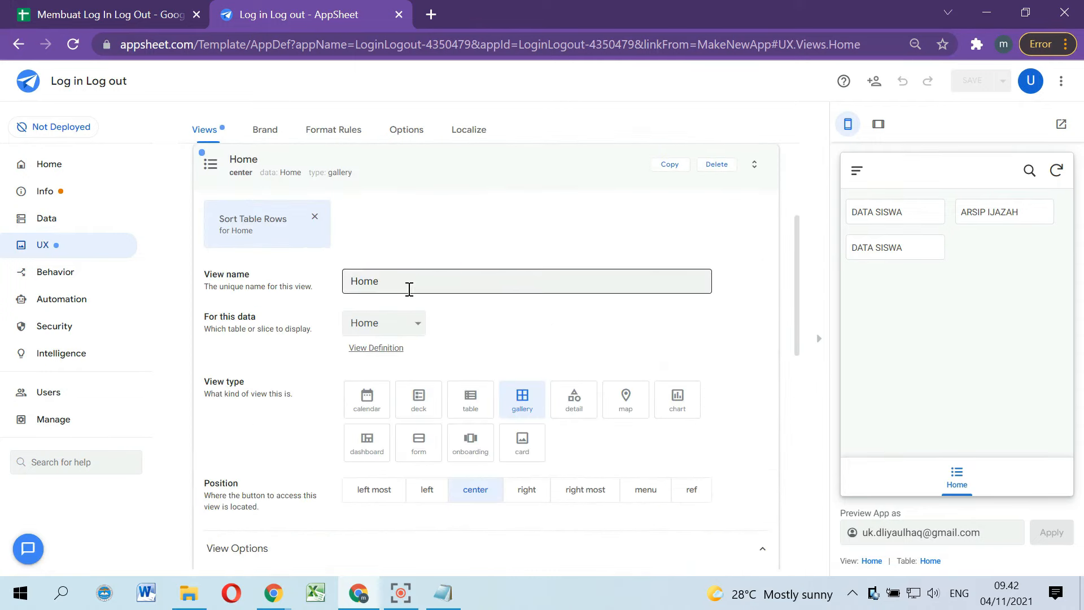
left_click(406, 325)
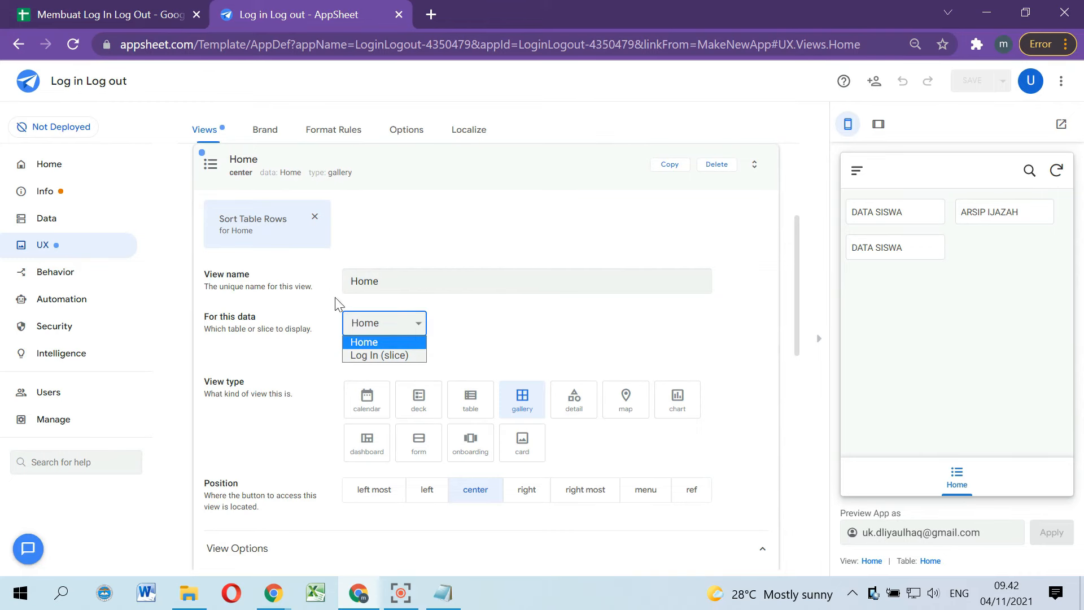
left_click(378, 355)
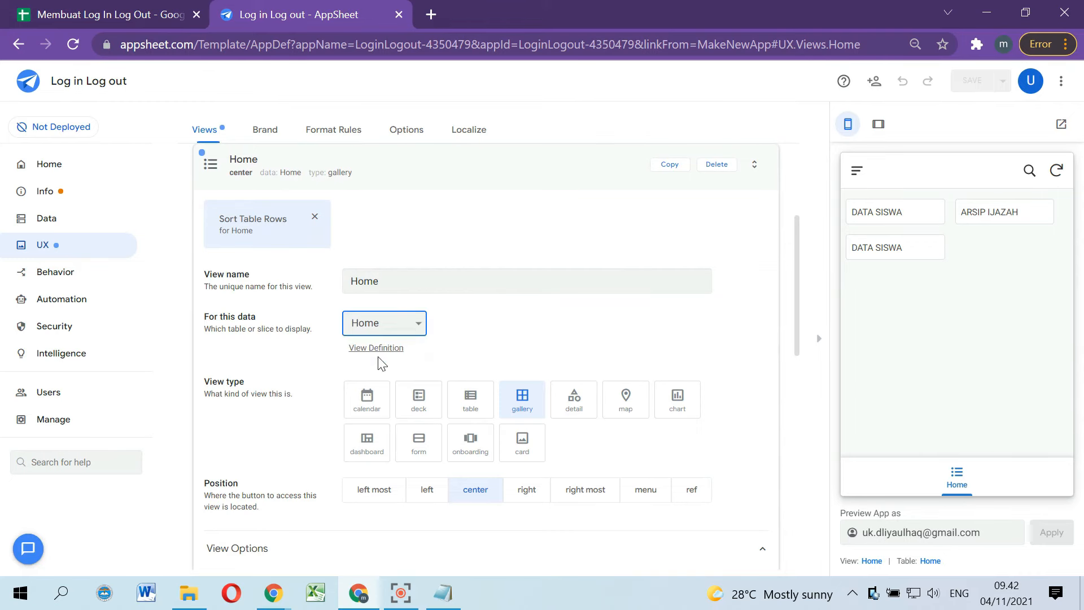
scroll(429, 294, "up", 3)
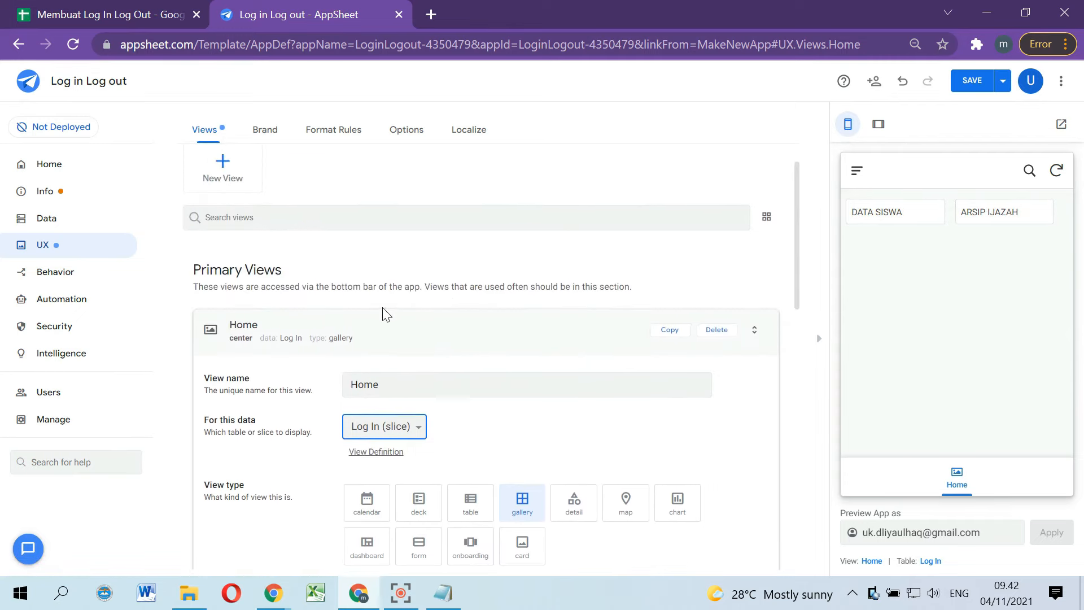
left_click(388, 333)
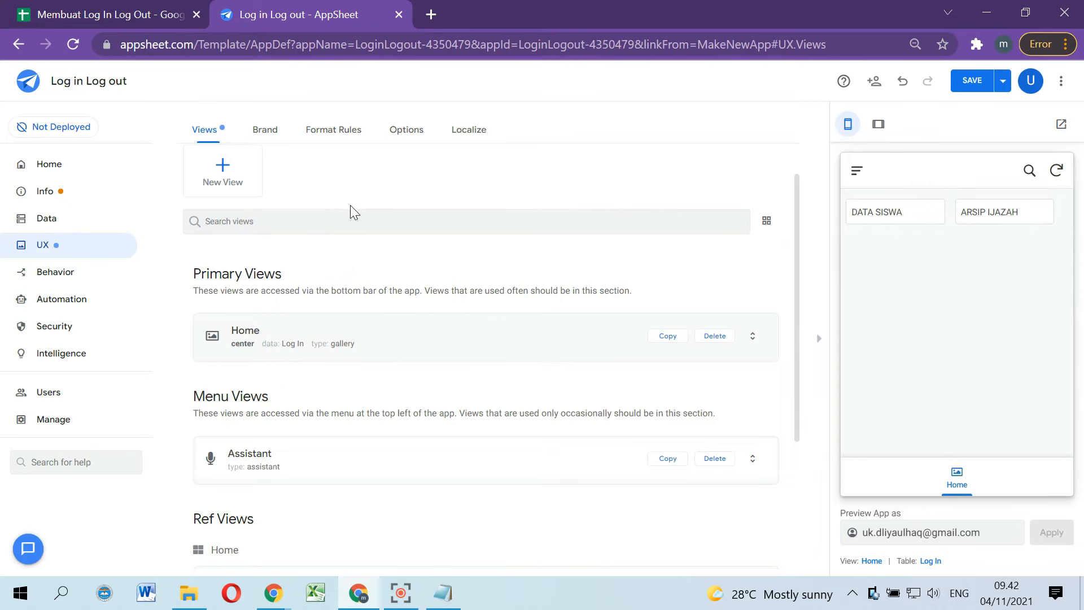
Step: Review the Settings view's display name formula and icon, and check the log in/log out entry in the preview's navigation menu
scroll(342, 210, "down", 3)
left_click(276, 496)
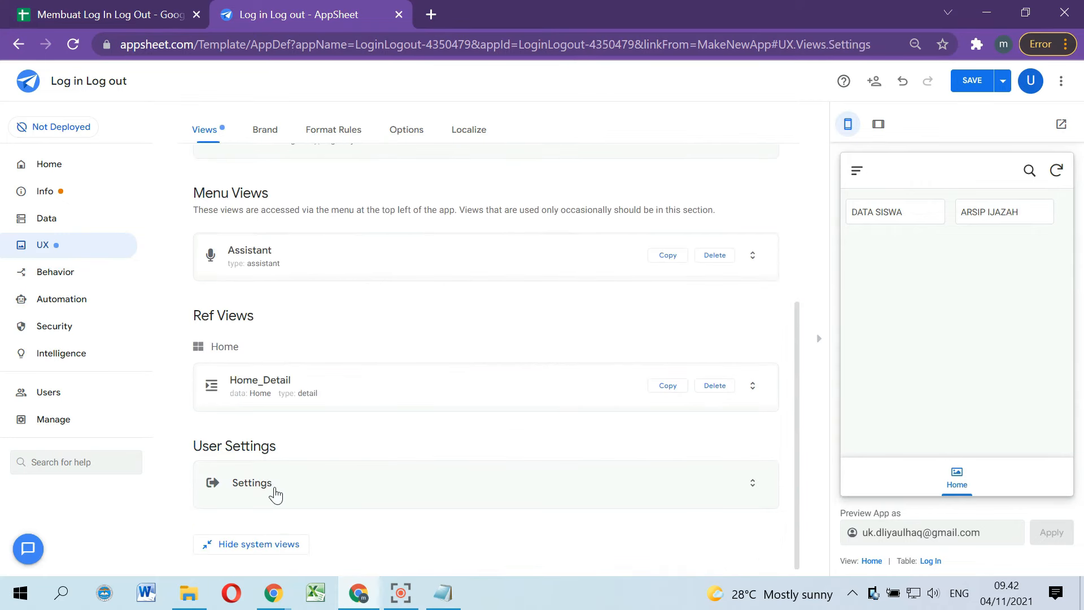
scroll(339, 350, "up", 3)
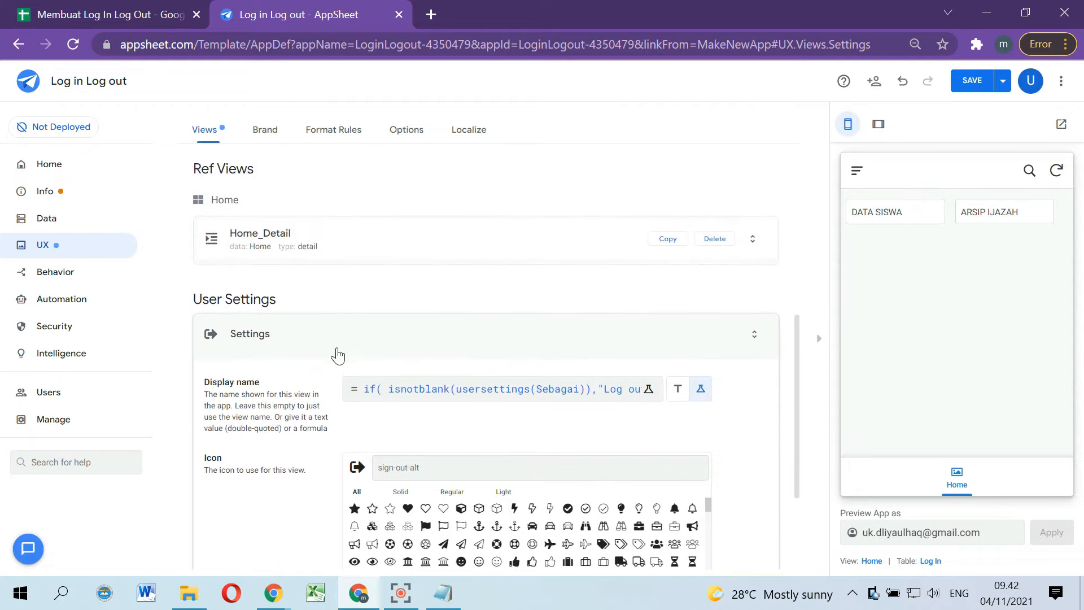
left_click(339, 351)
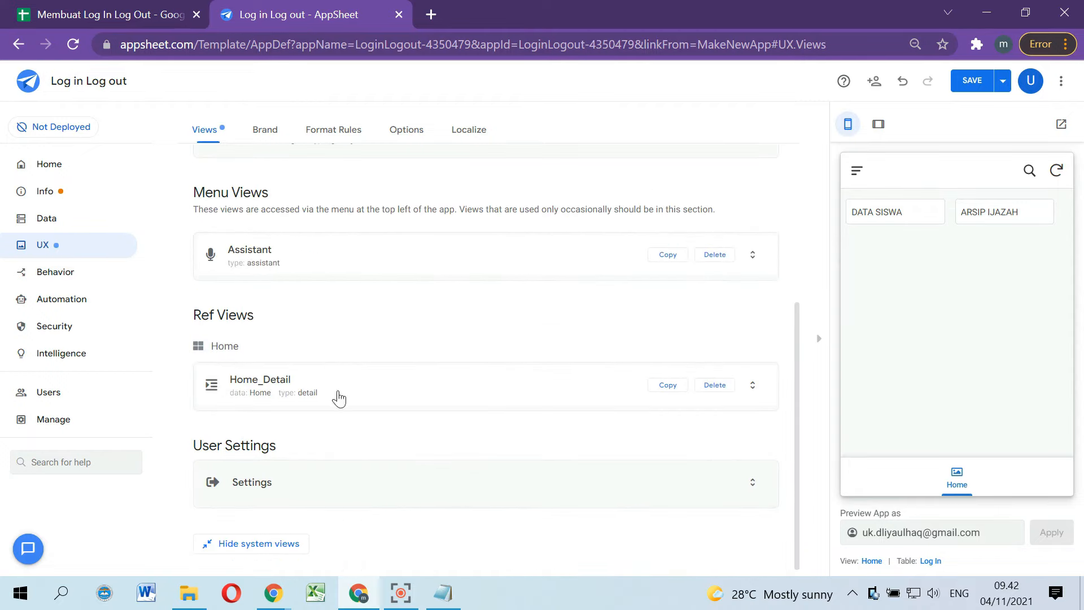
left_click(382, 479)
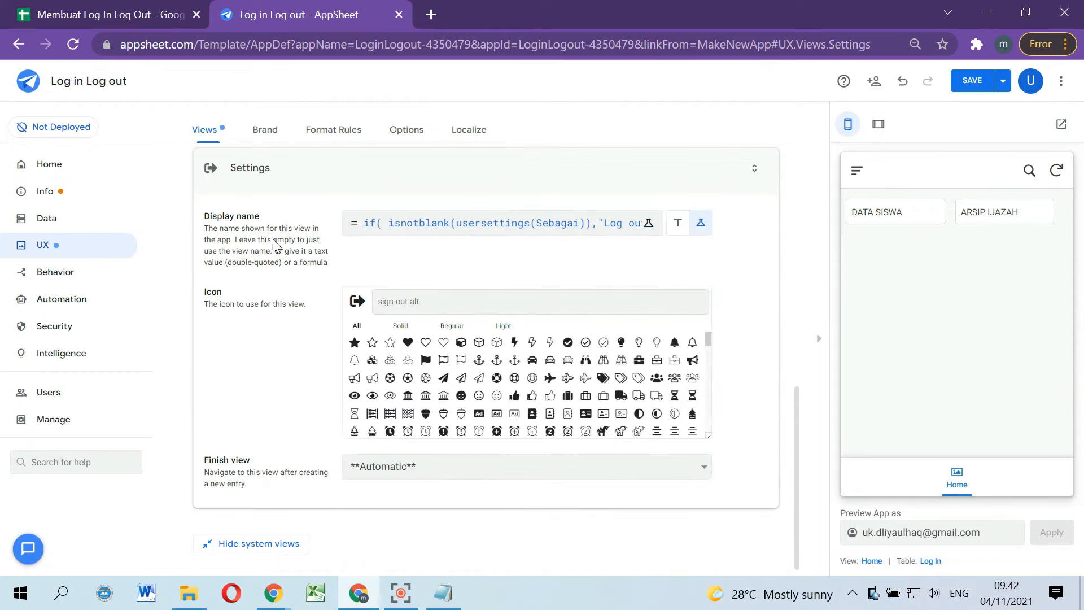
scroll(311, 261, "up", 2)
left_click(339, 247)
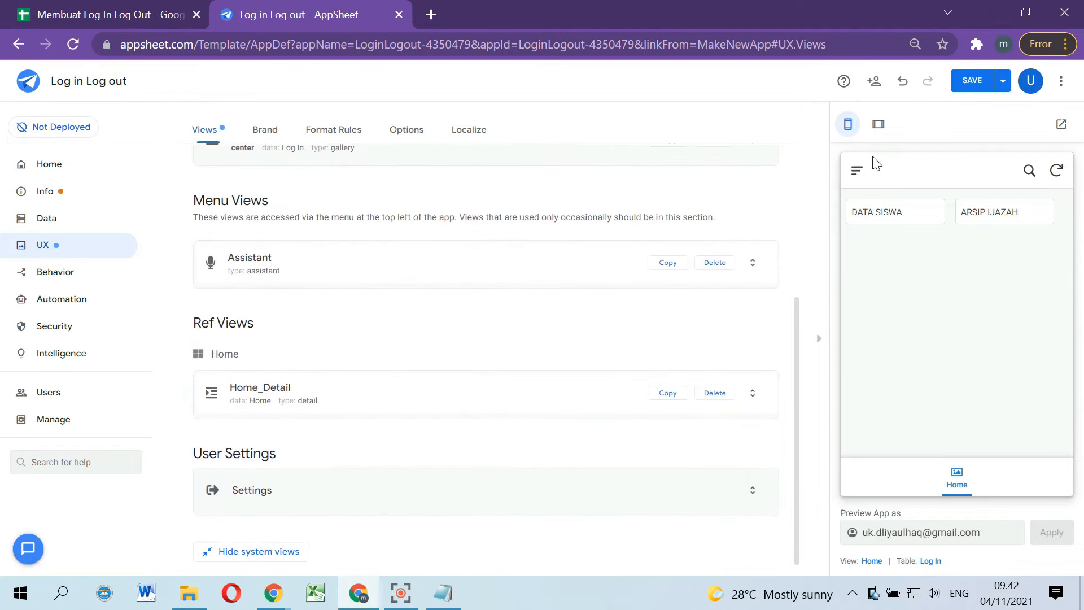
left_click(860, 166)
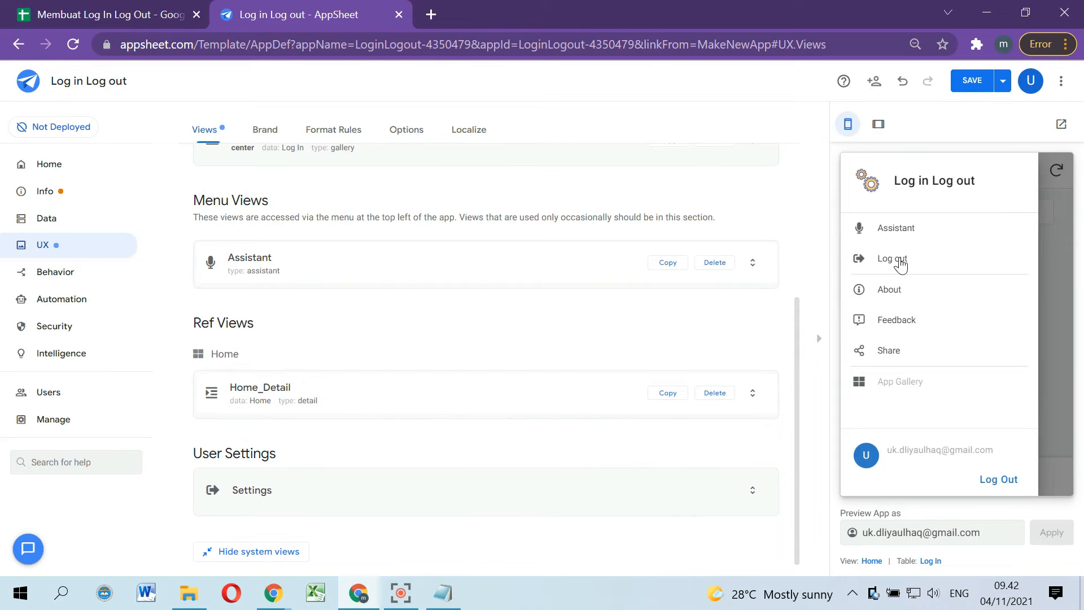
scroll(411, 394, "up", 5)
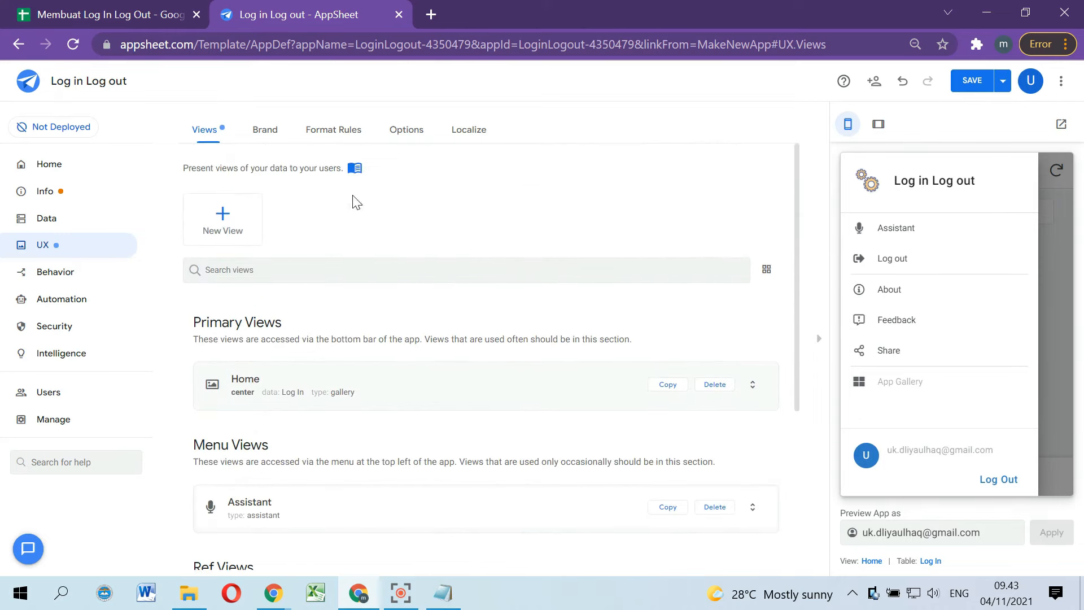
left_click(83, 227)
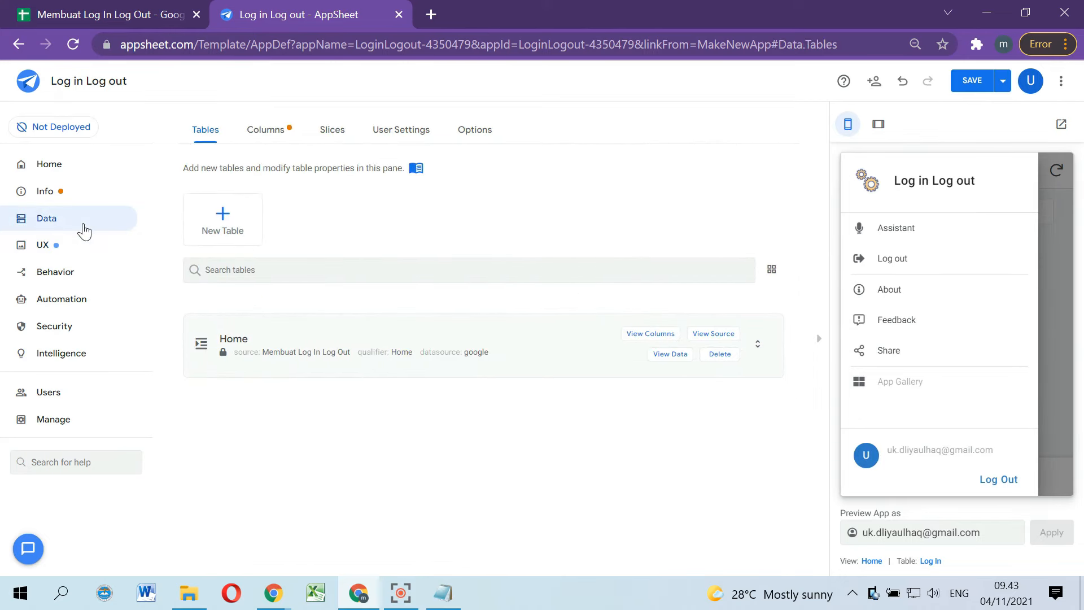
left_click(277, 349)
left_click(317, 174)
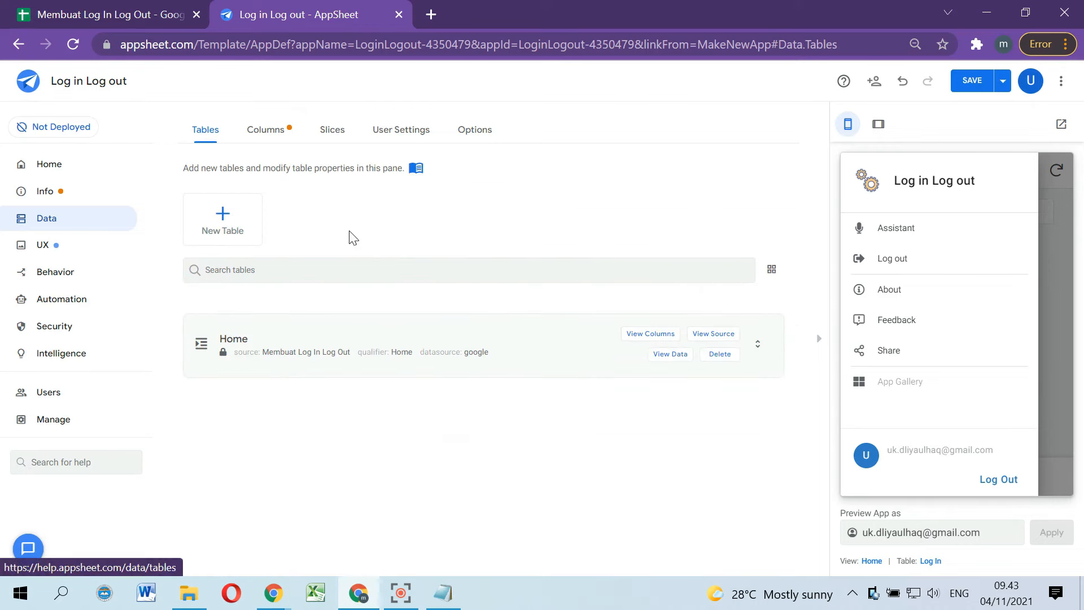
left_click(77, 249)
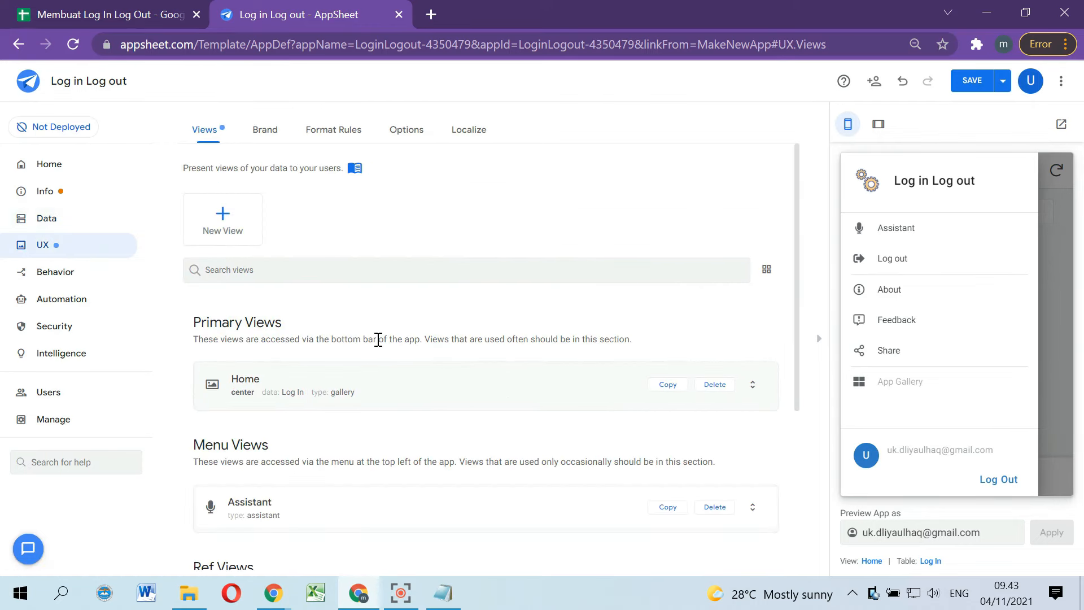
Step: Examine the Log In slice's name, source table, row filter condition and included columns
scroll(377, 339, "down", 5)
scroll(375, 175, "up", 5)
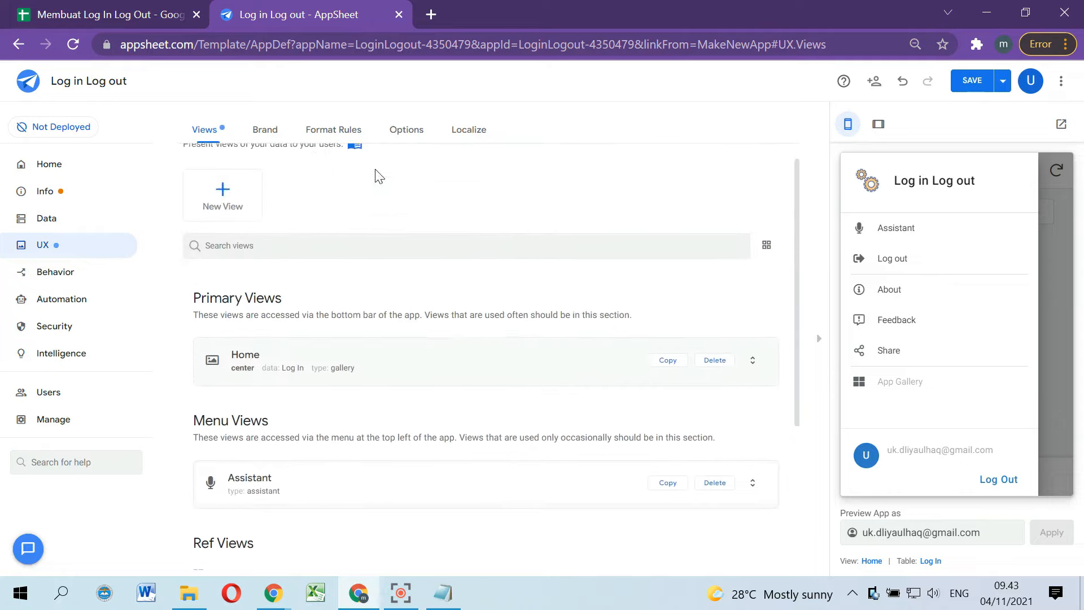
left_click(65, 220)
left_click(336, 131)
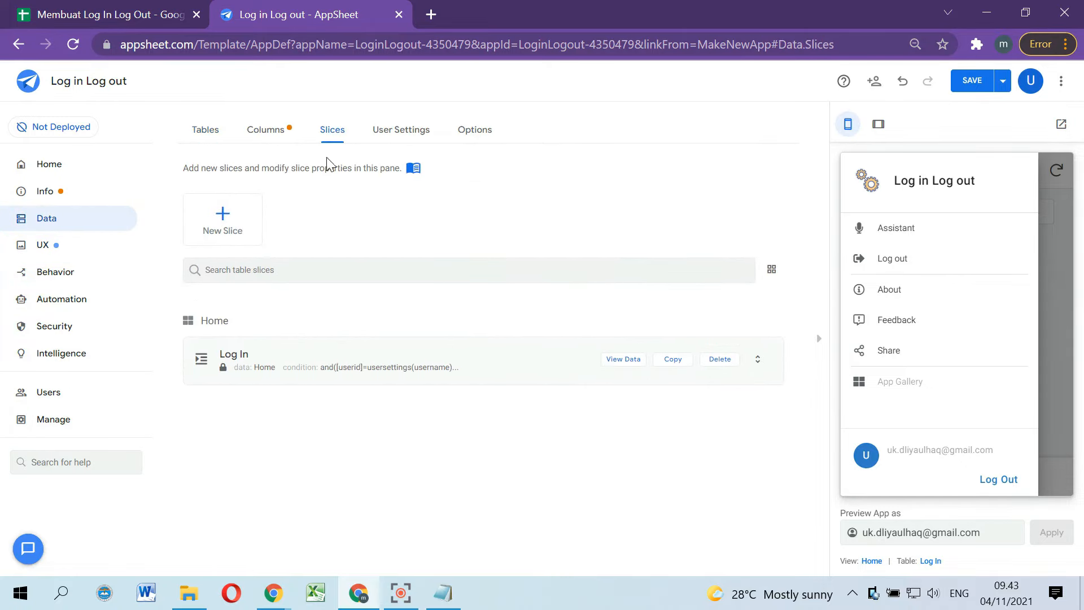
left_click(251, 356)
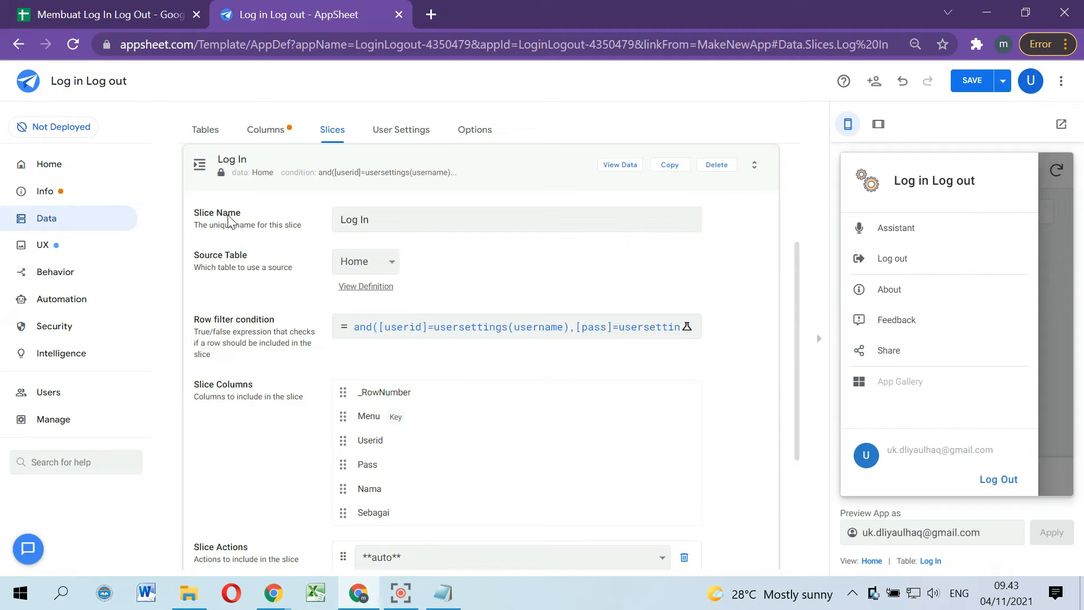
left_click(382, 225)
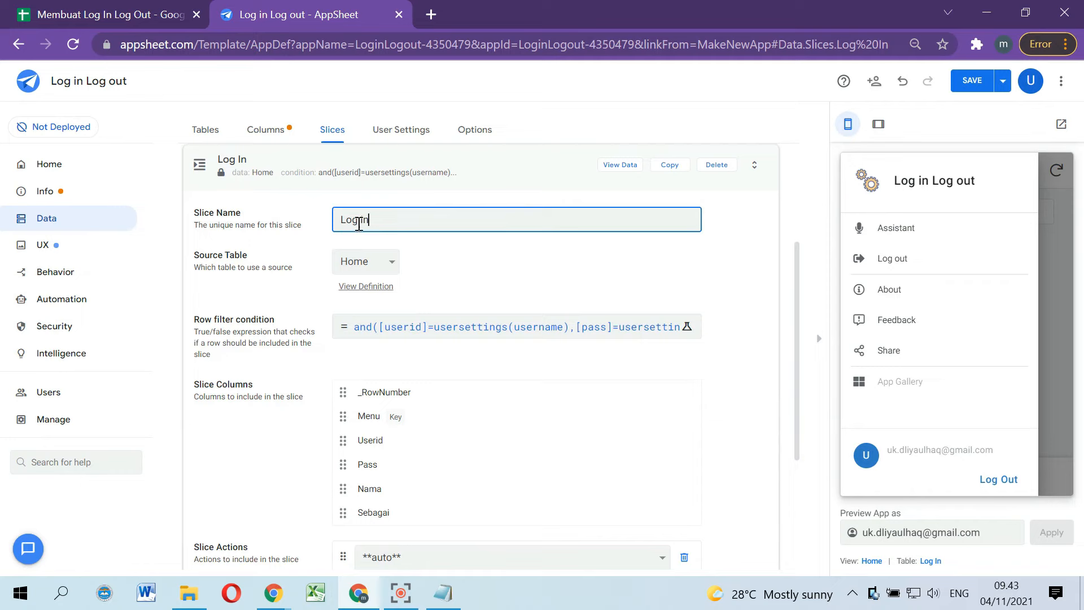
Step: Select Log In (slice) as the Home view's data source and save the app
left_click(46, 247)
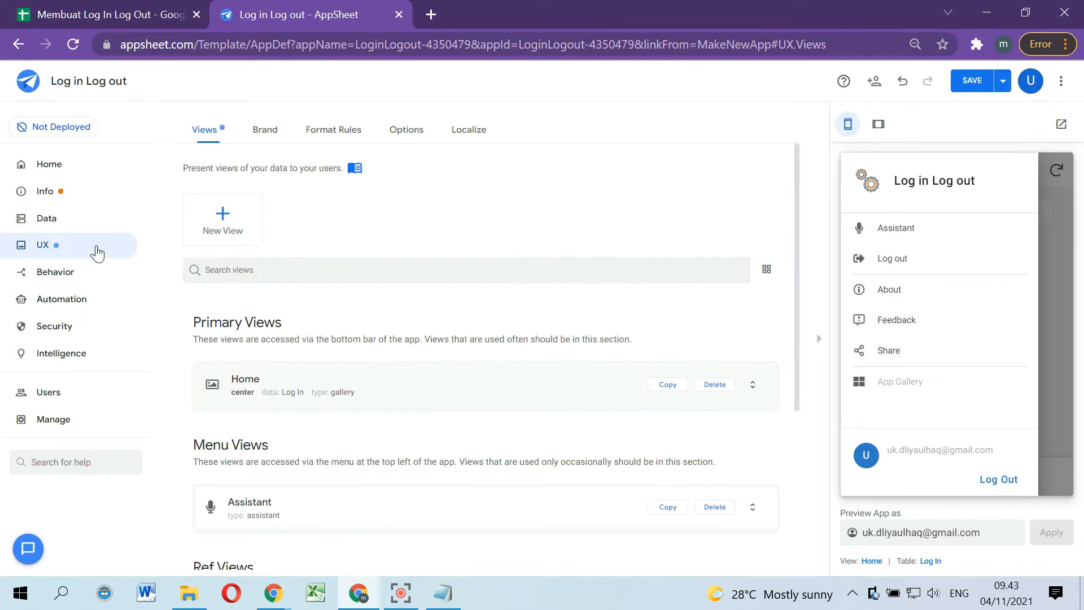
scroll(218, 322, "down", 1)
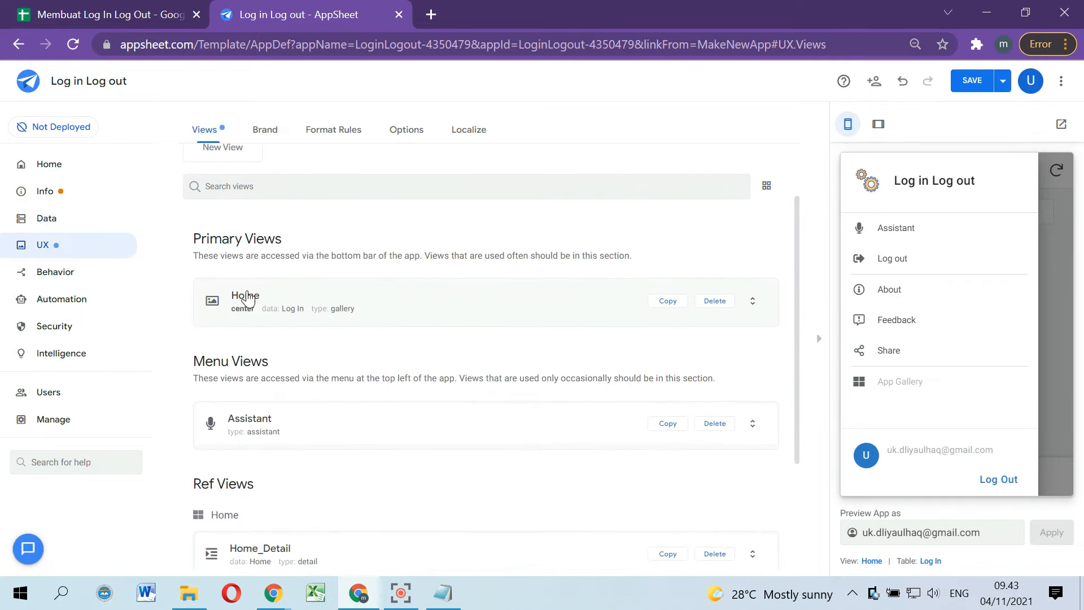
left_click(246, 298)
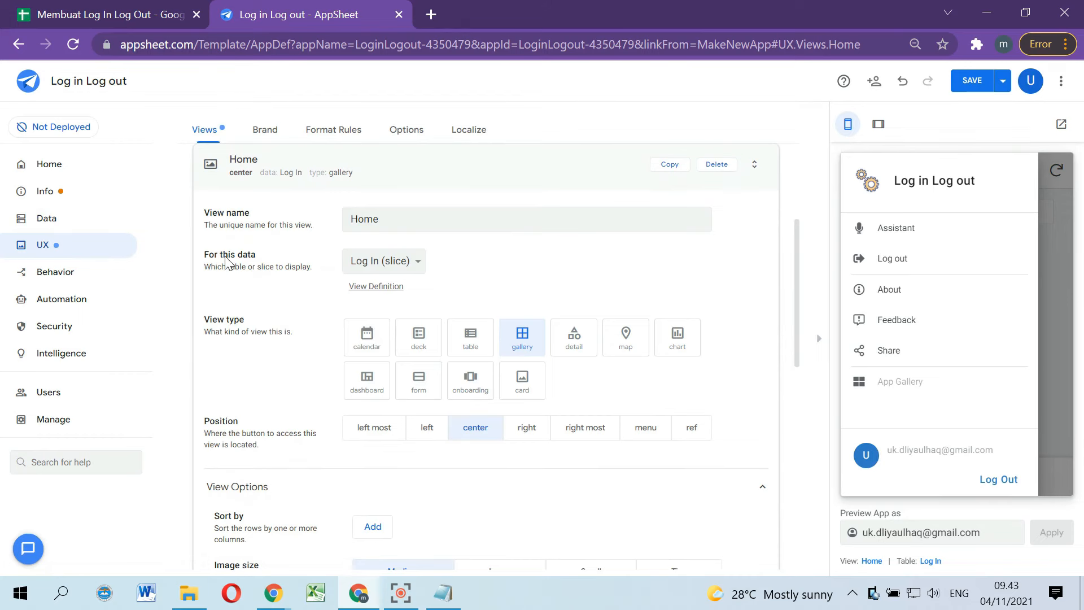
left_click(381, 264)
left_click(384, 294)
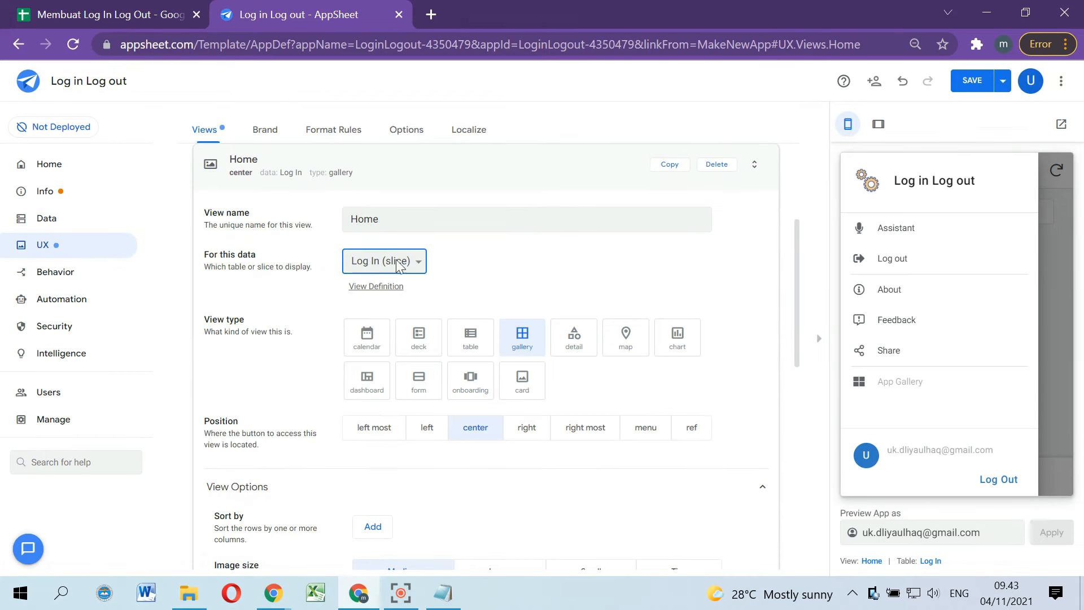
left_click(985, 84)
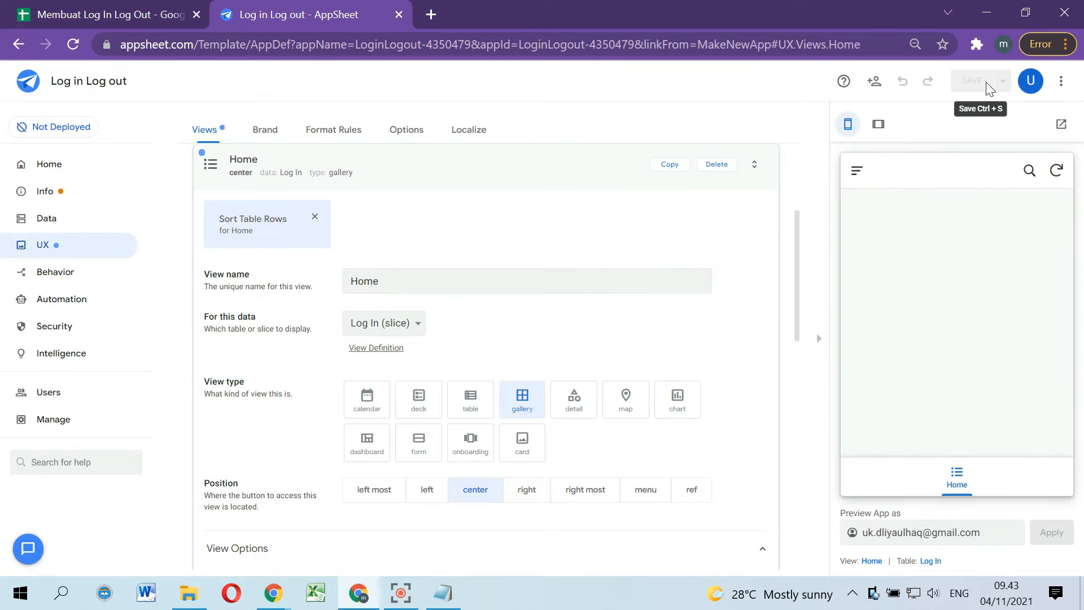
Step: Open the Log in form from the preview's navigation menu and submit the Guru account's username and password
left_click(972, 479)
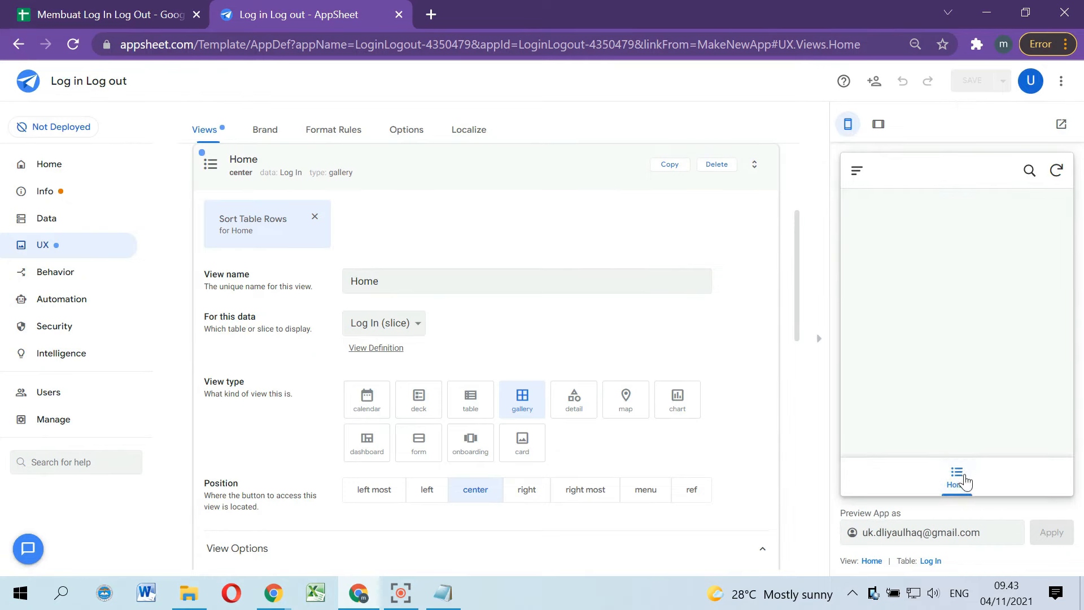
left_click(957, 473)
left_click(957, 473)
left_click(857, 171)
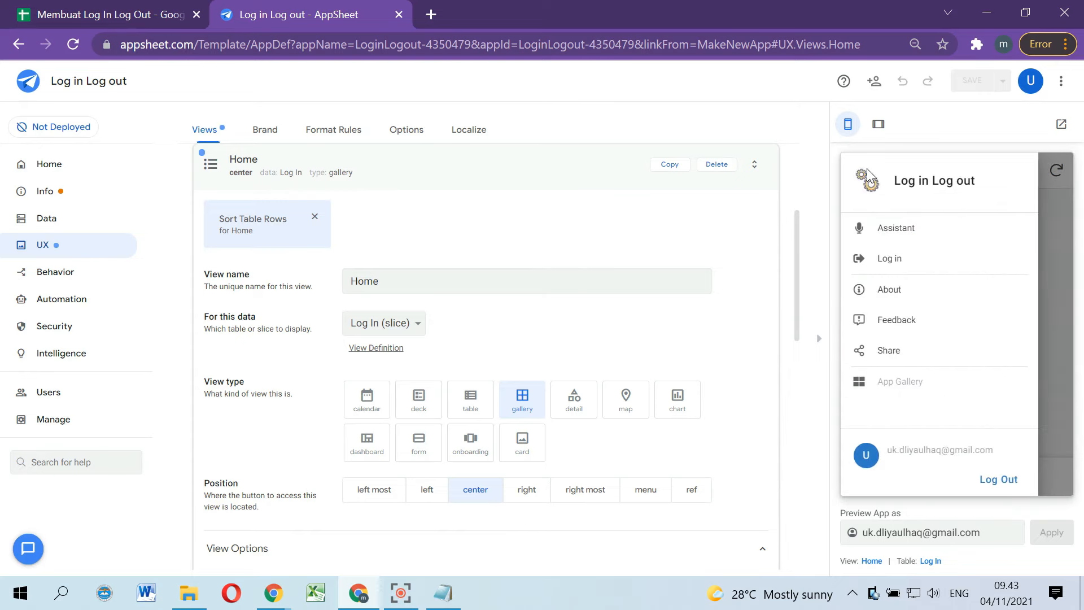
left_click(891, 262)
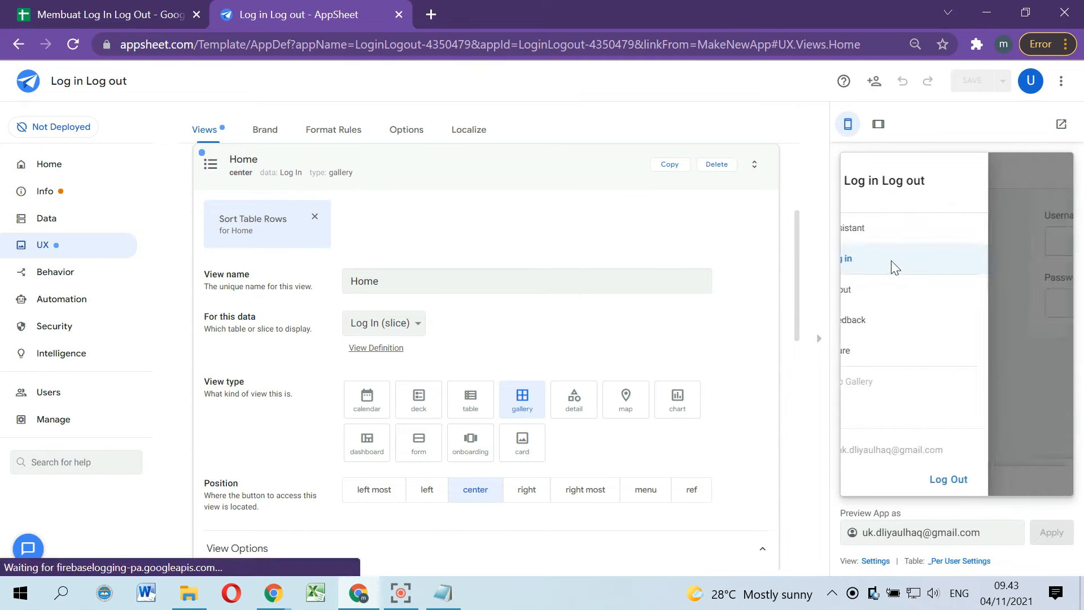
left_click(913, 251)
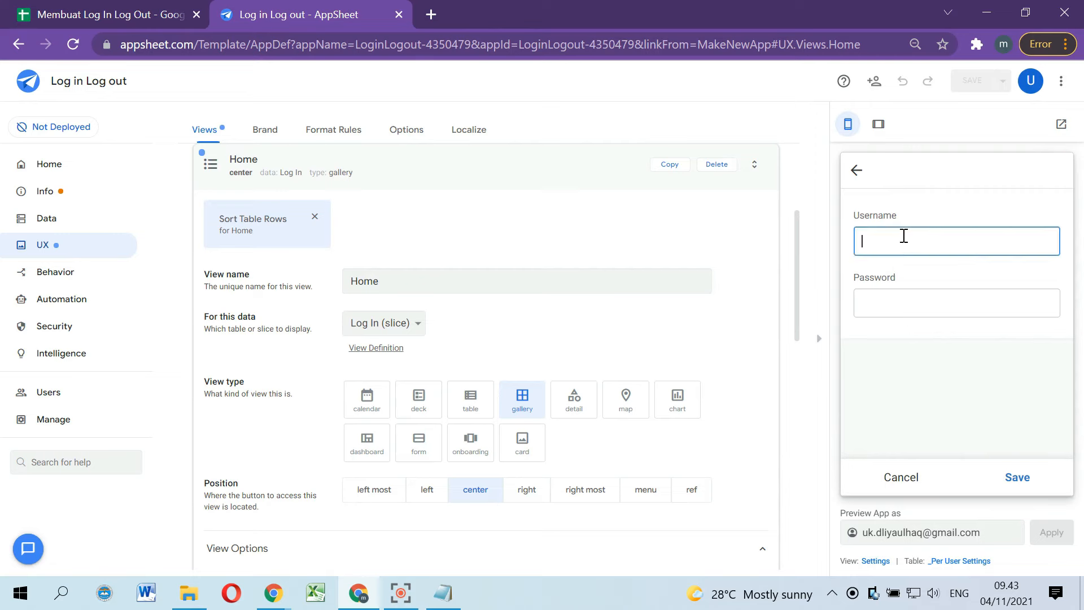
type("afi")
left_click(912, 305)
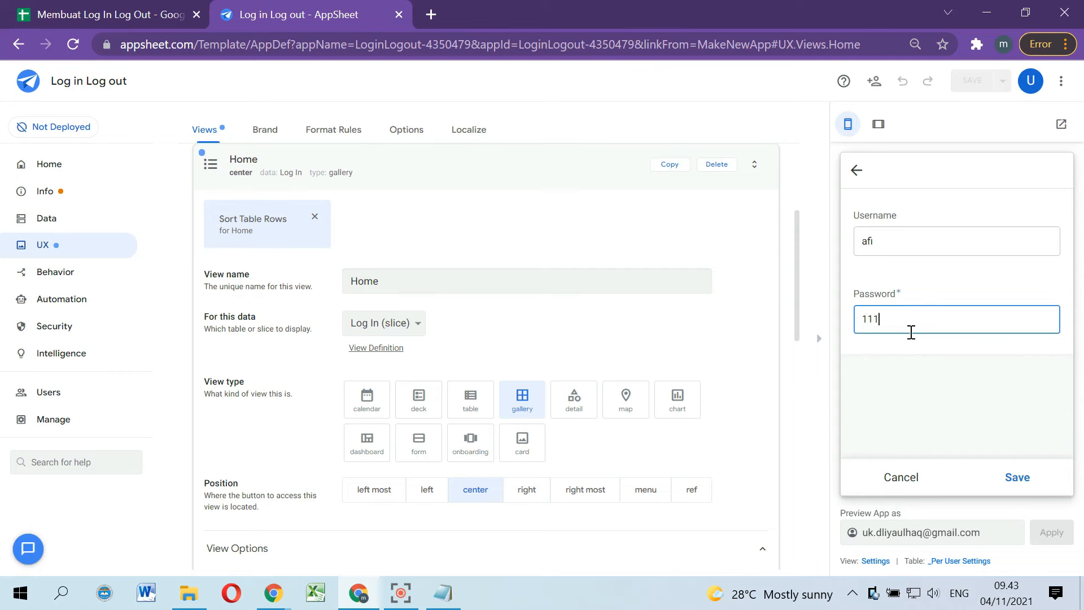
left_click(1009, 478)
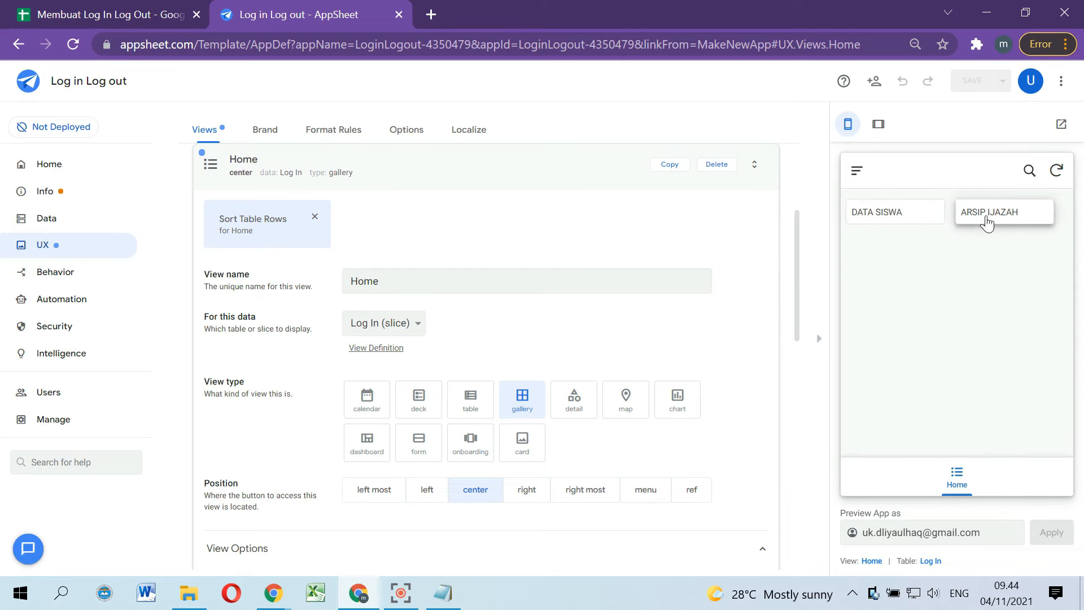
Step: Switch to the Google Sheets spreadsheet and check the Guru account's menus and the Siswa account's credentials
left_click(57, 7)
left_click_drag(89, 201, 92, 216)
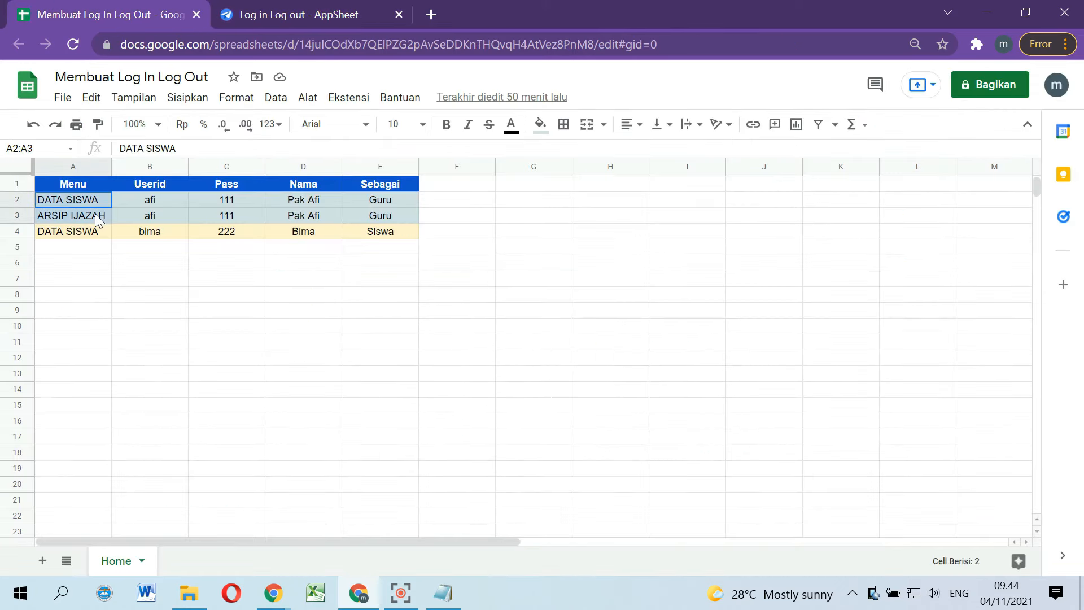
left_click(168, 234)
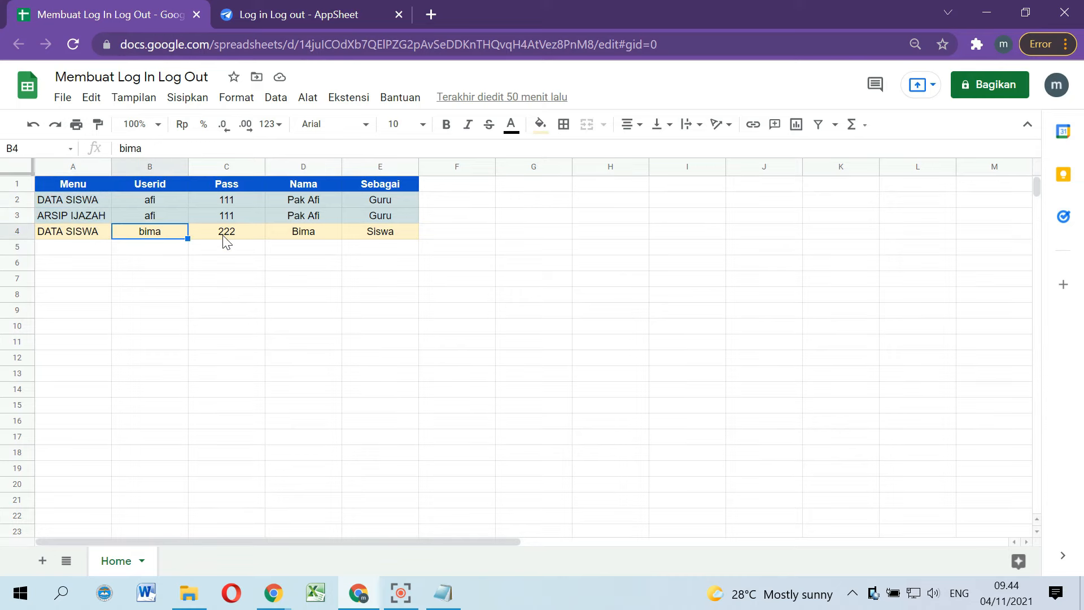
Step: Return to AppSheet, log out in the preview, and log in with the Siswa account's username and password
left_click(266, 8)
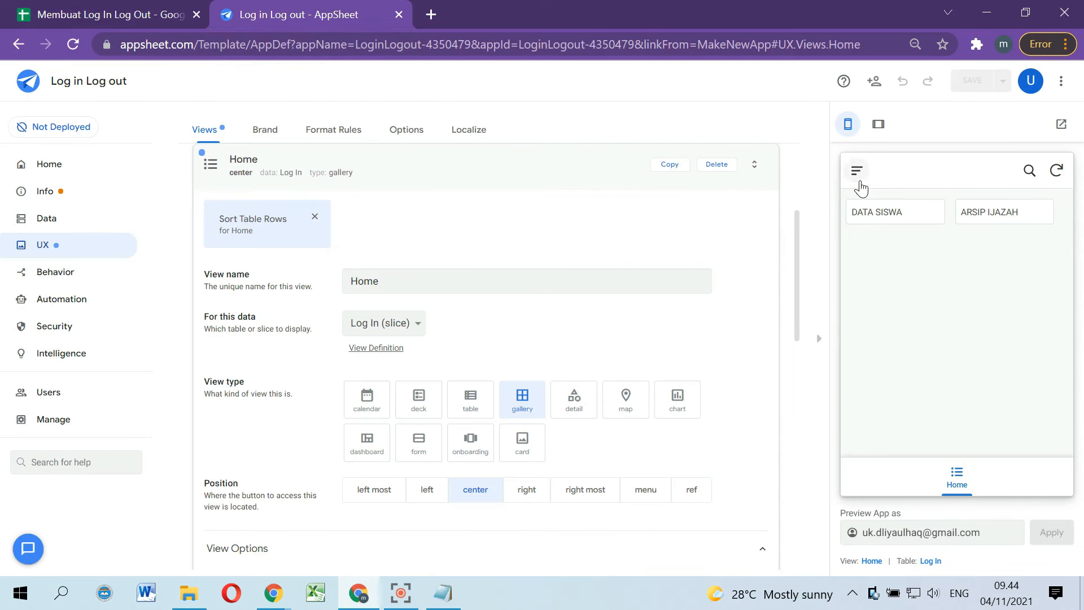
left_click(857, 171)
left_click(891, 259)
left_click(913, 240)
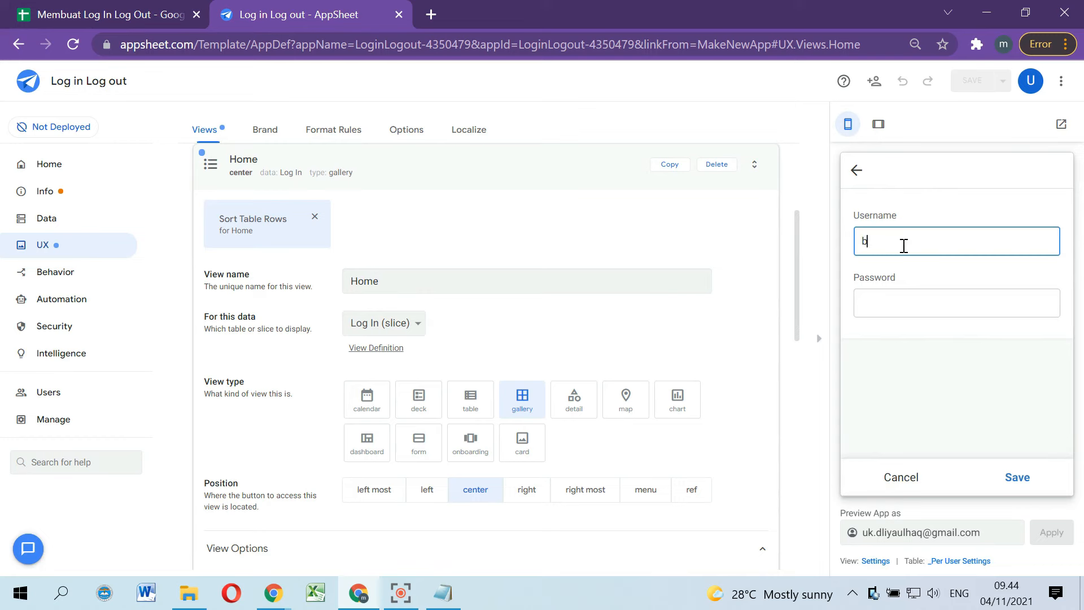
type("bima")
left_click(907, 298)
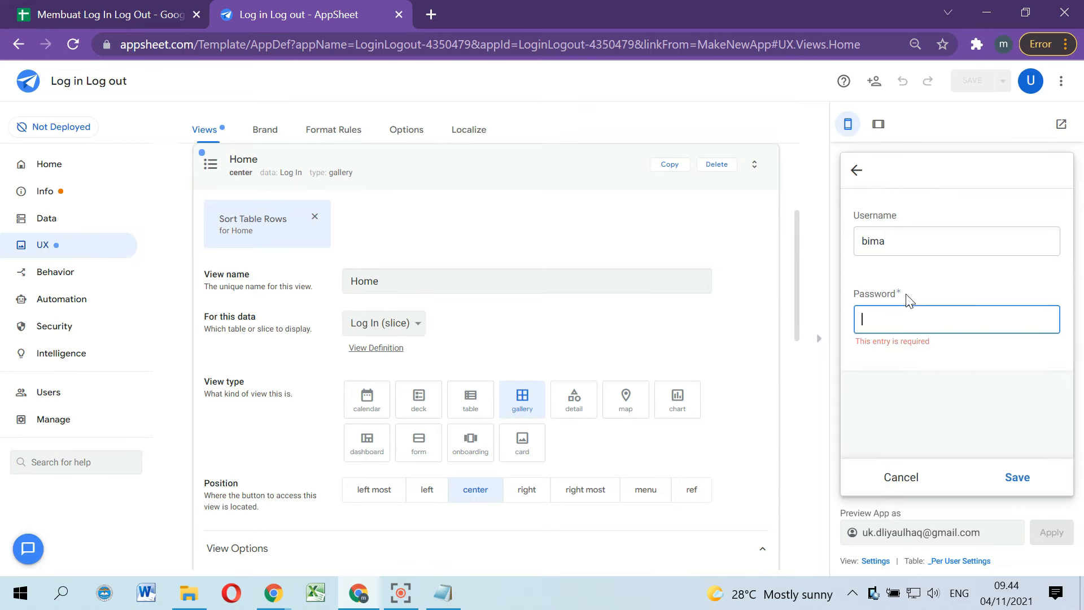
type("222")
left_click(923, 289)
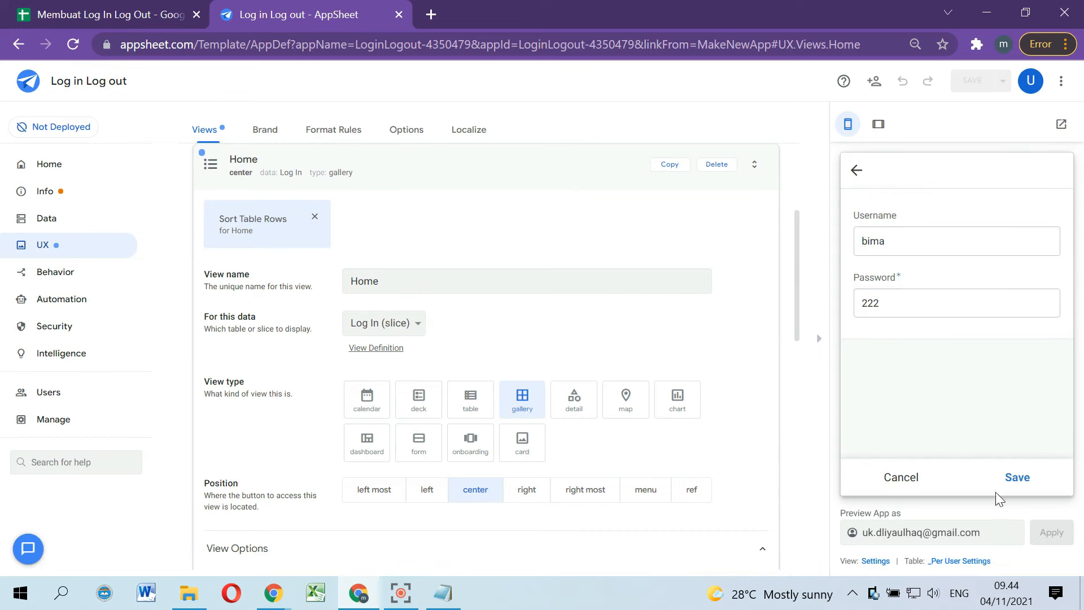
left_click(1014, 477)
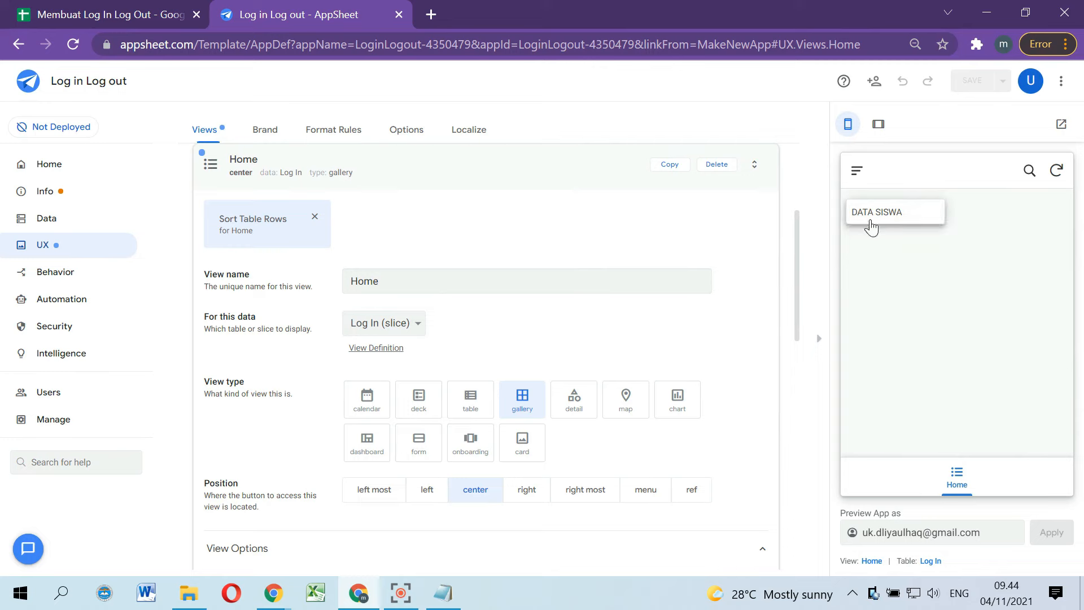
Step: Compare the Siswa account's row in the Google Sheets spreadsheet with the menu shown in the AppSheet preview
left_click(102, 7)
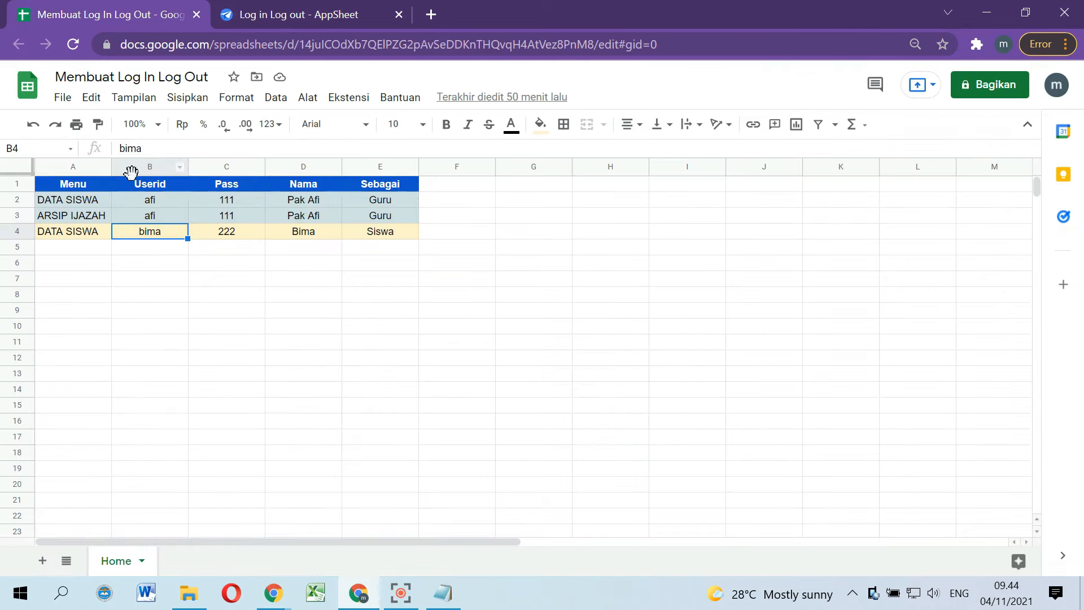
left_click_drag(79, 239, 308, 233)
left_click(242, 17)
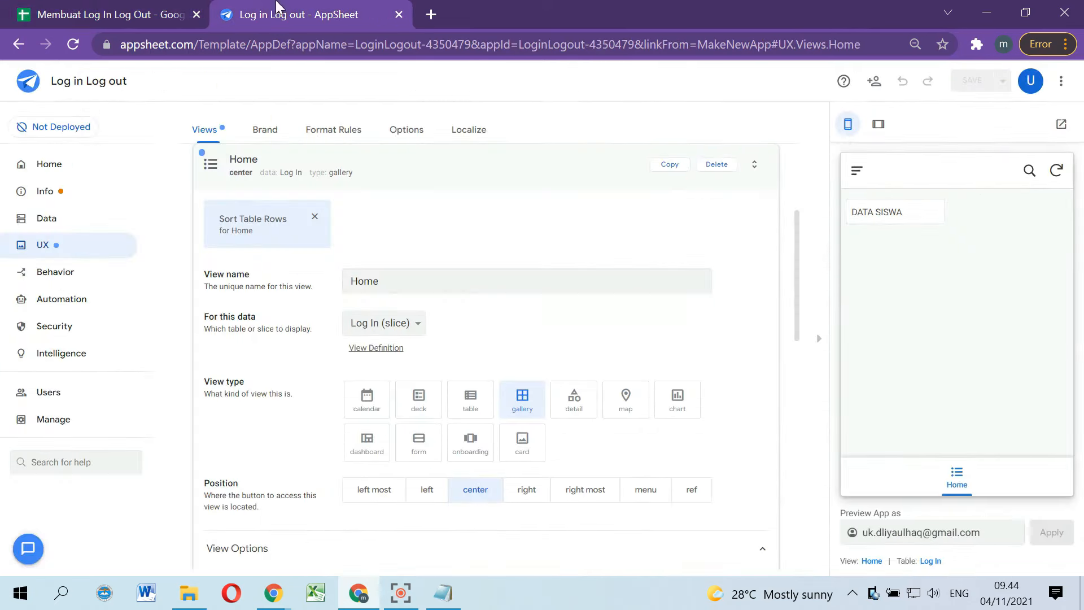
Step: Check the Log out entry in the preview's navigation menu and log out of the Siswa account
left_click(869, 214)
left_click(861, 179)
left_click(857, 170)
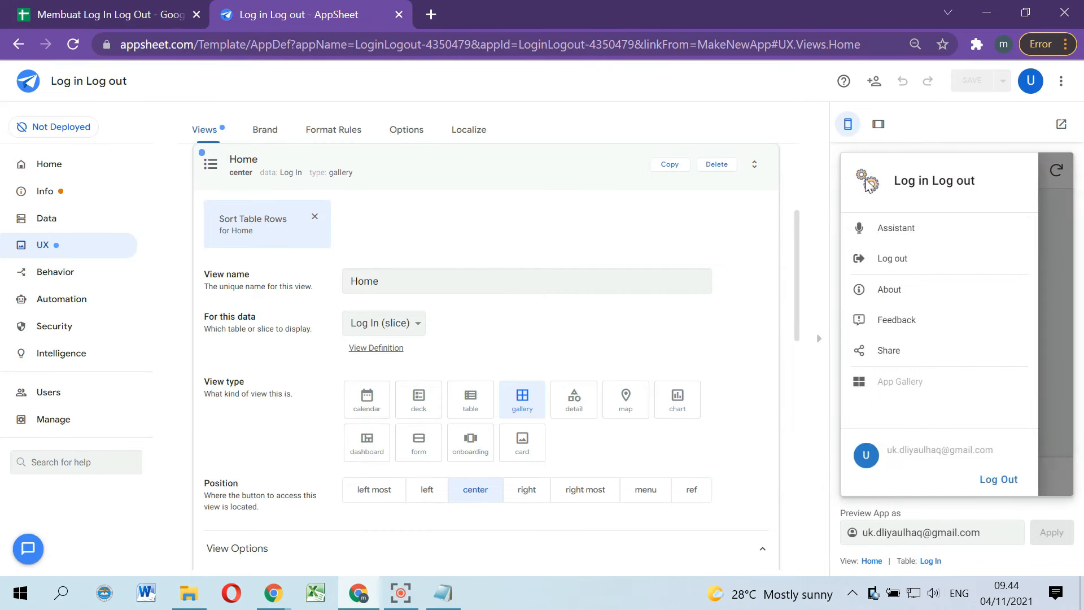
left_click(1053, 269)
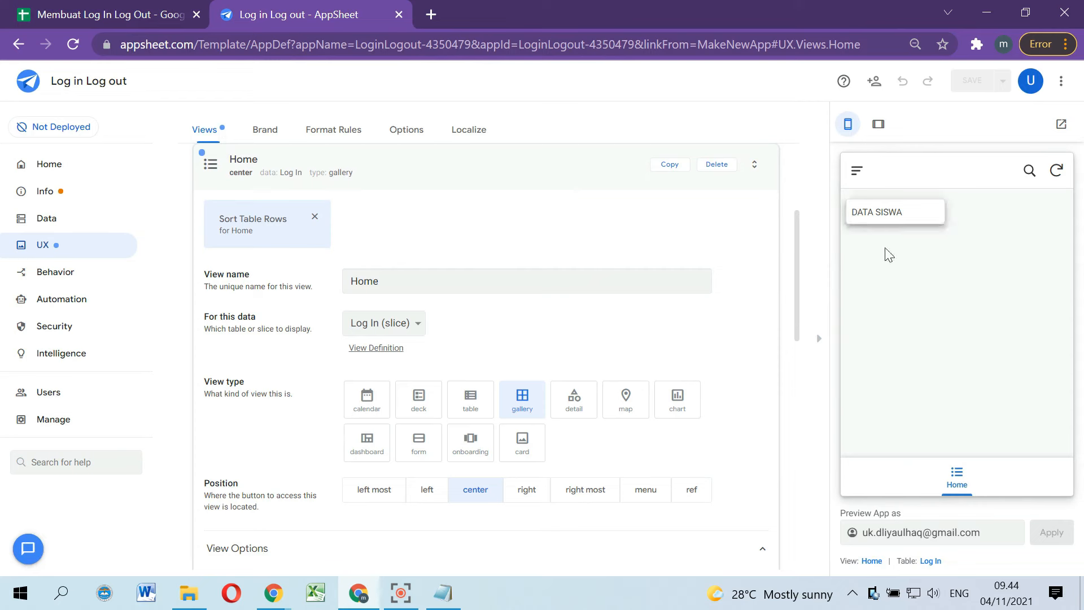
left_click(858, 170)
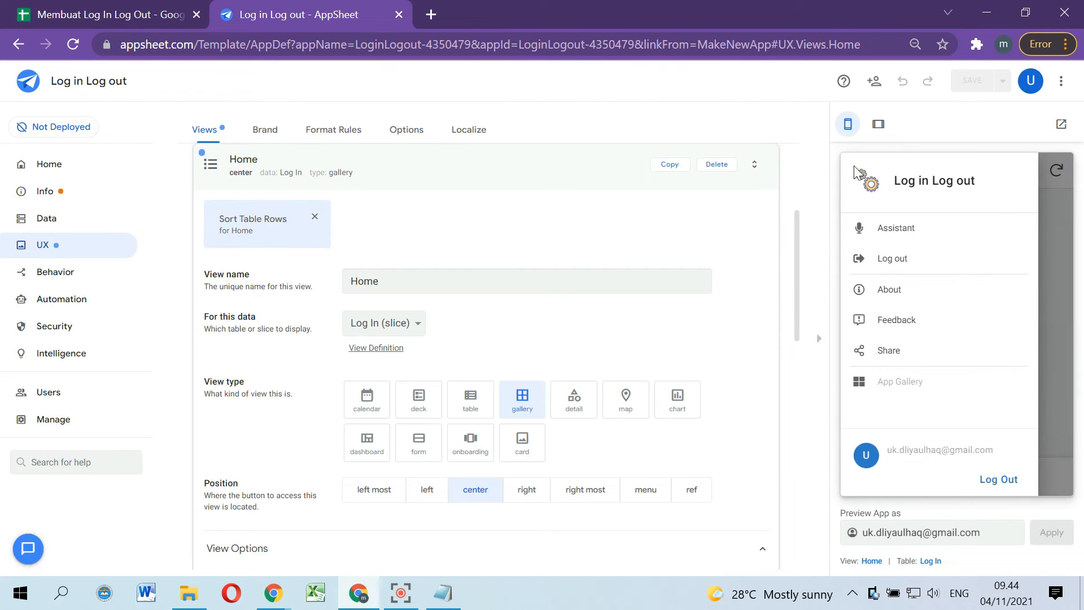
left_click(1057, 348)
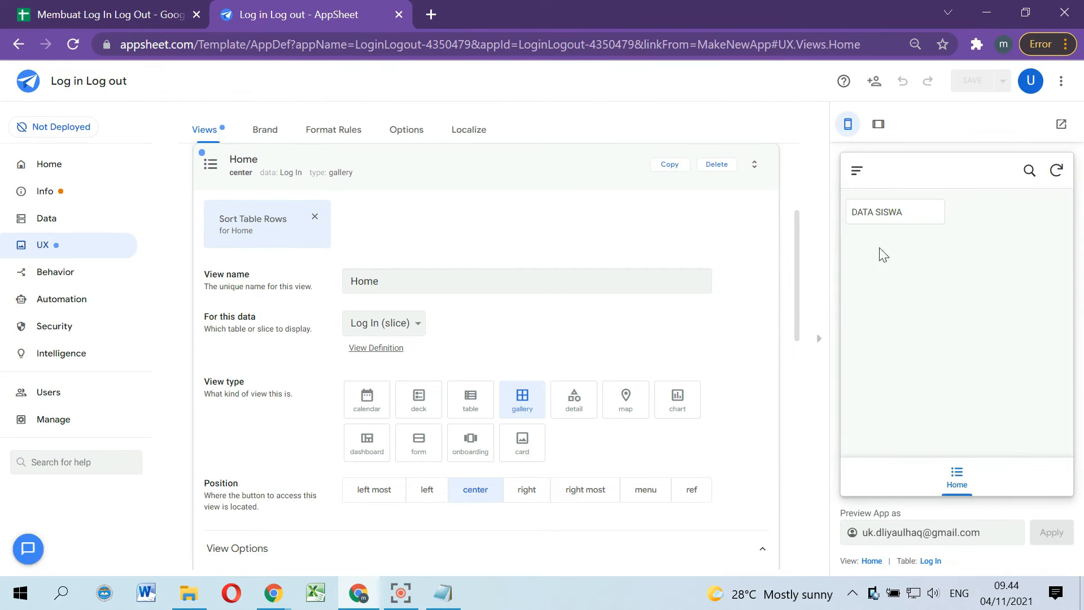
left_click(857, 171)
left_click(897, 256)
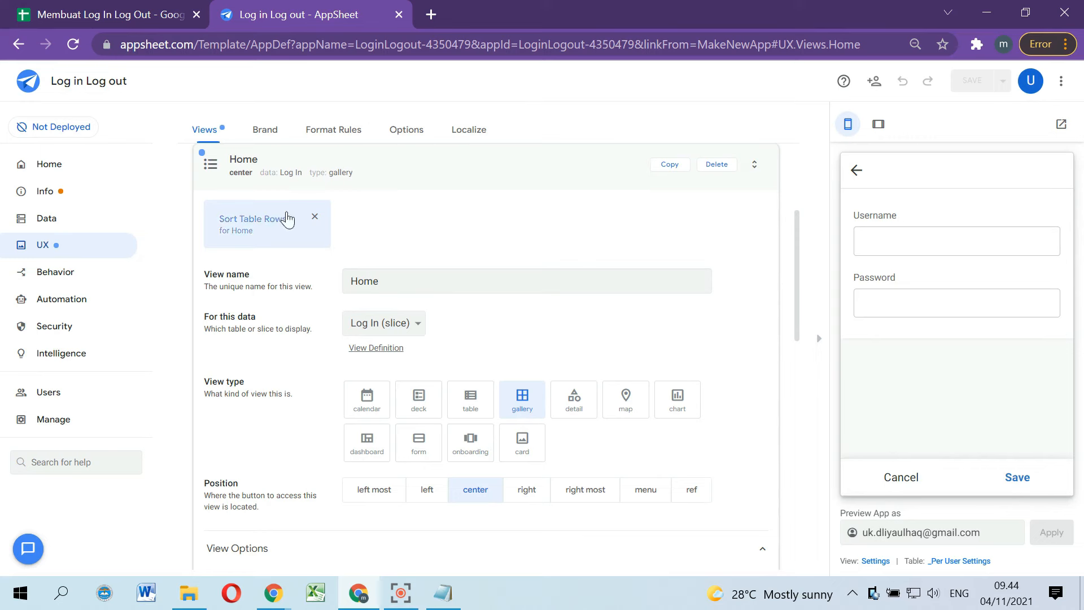
Step: Open the expression for the Save system text in the UX localization settings and clear its existing text
left_click(32, 258)
left_click(476, 136)
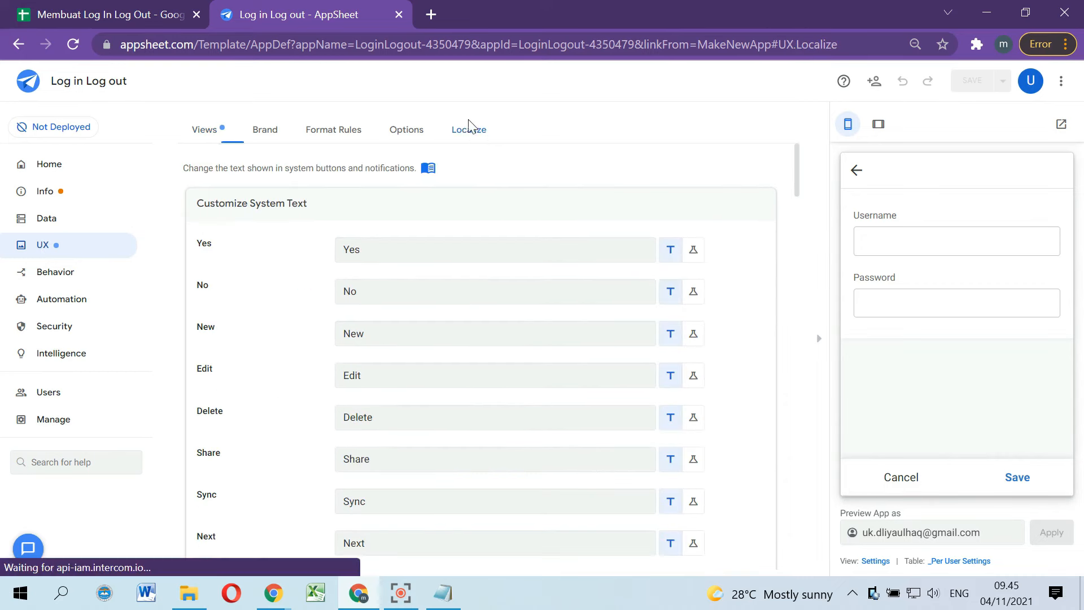
scroll(414, 398, "down", 6)
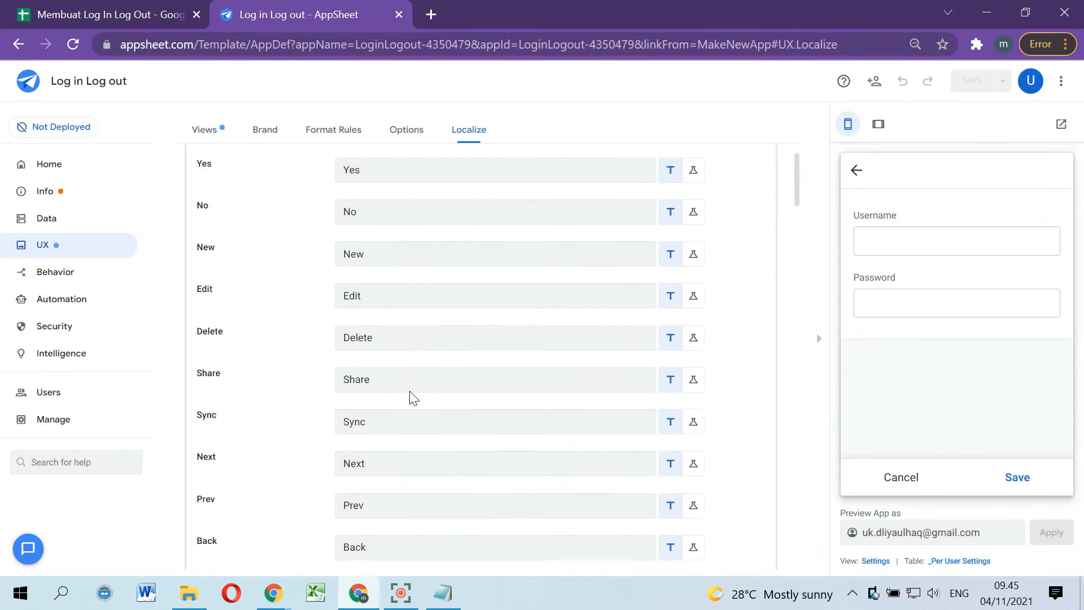
scroll(382, 377, "down", 2)
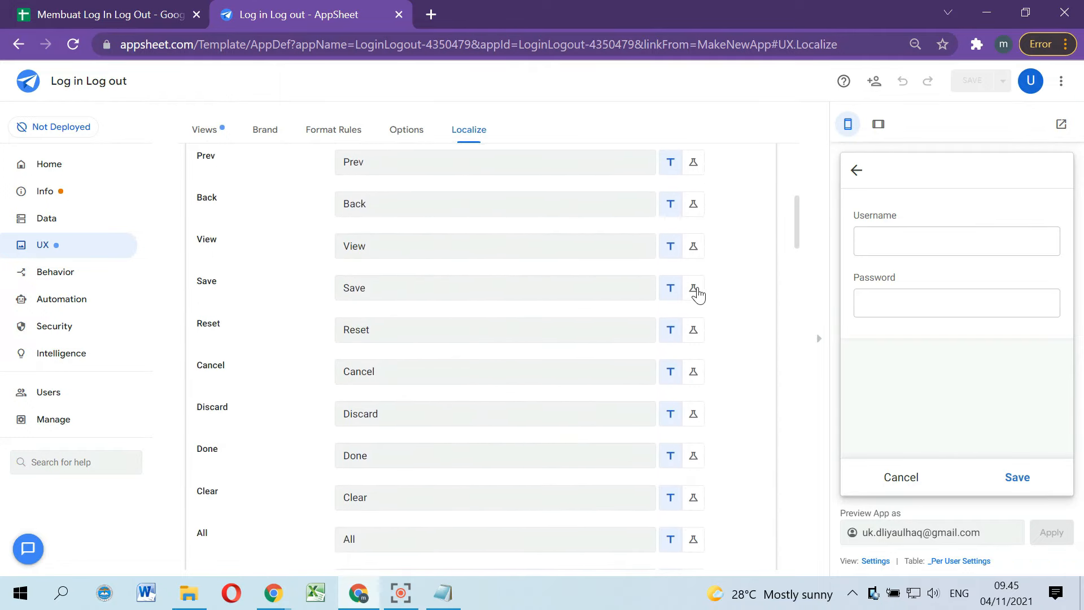
left_click(696, 289)
left_click(419, 289)
key("ctrl+a")
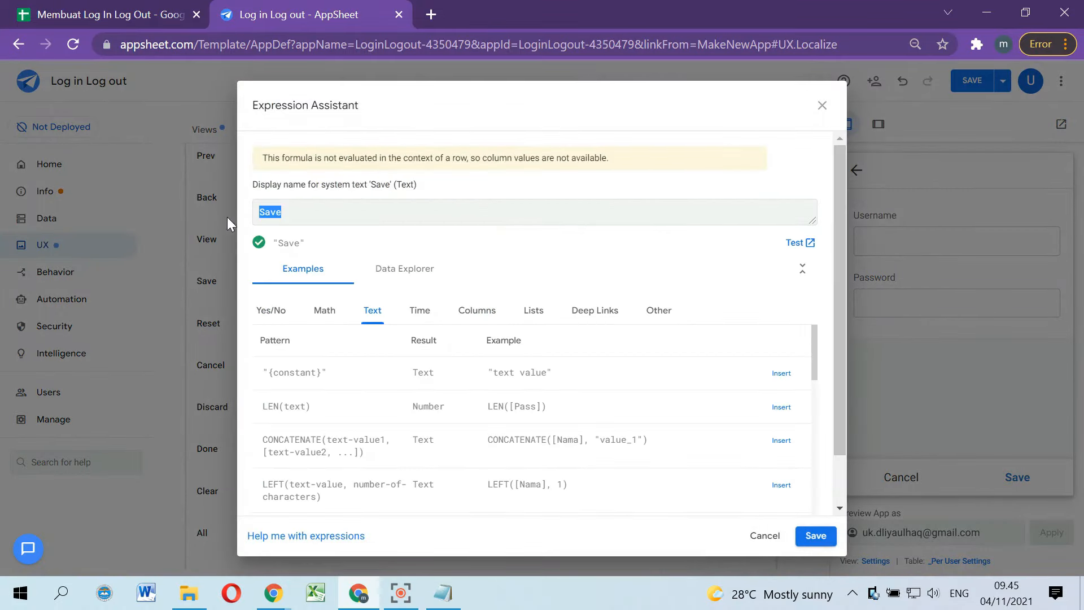
key("BackSpace")
Step: Switch to Notepad and copy the whole If formula listed under "UX - Localize - Save"
left_click(444, 593)
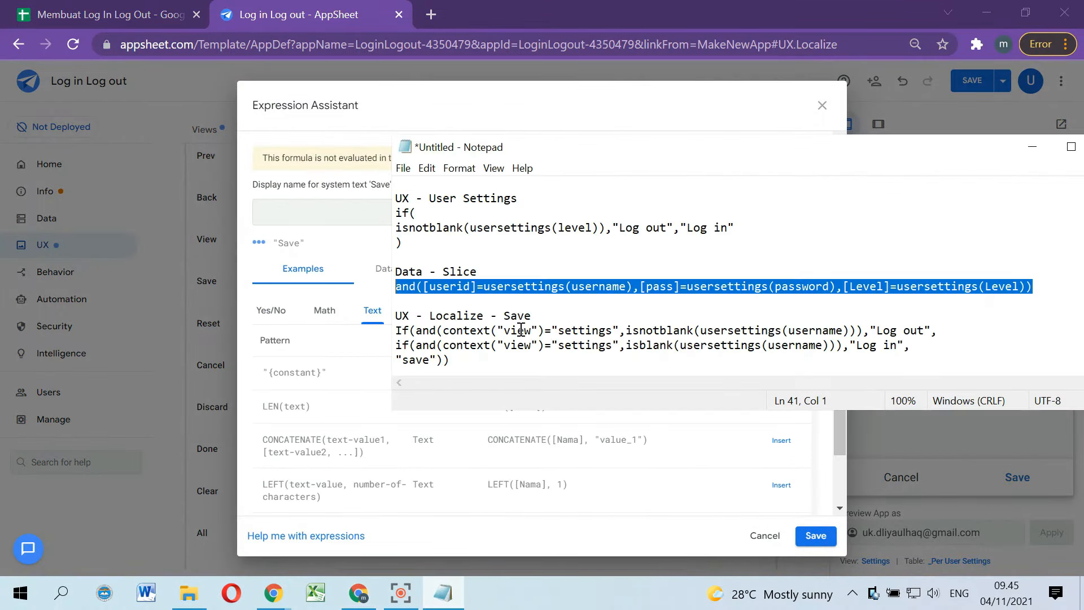
scroll(514, 334, "down", 1)
left_click_drag(447, 320, 391, 288)
key("ctrl+c")
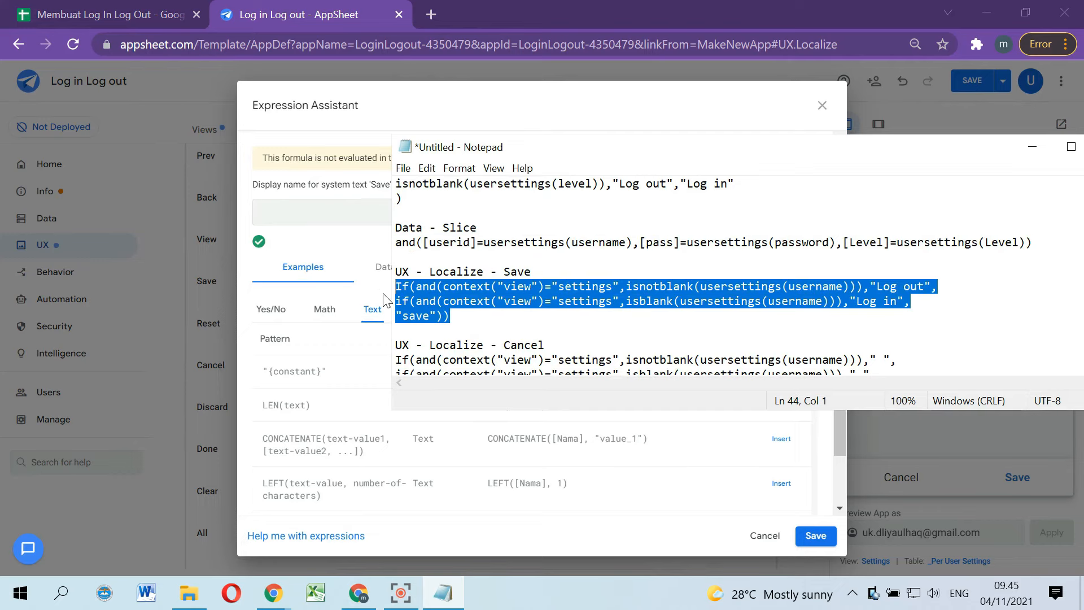
Step: Paste the copied If formula as the expression for the Save system text, review its "Log out" and "Log in" texts, and save it
left_click(330, 251)
key("ctrl+v")
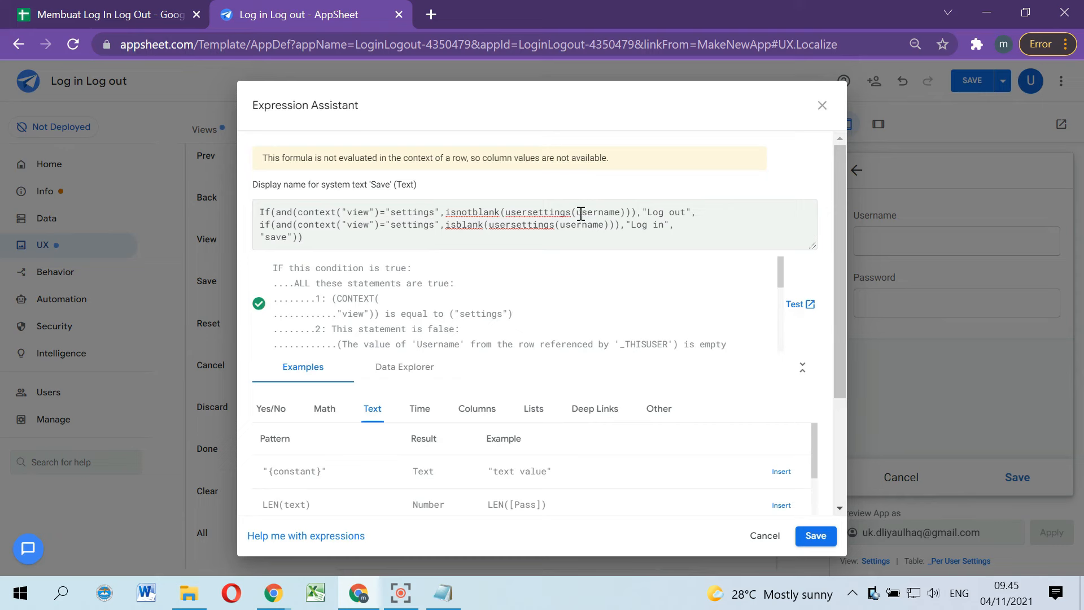
mouse_move(648, 212)
left_mouse_down()
mouse_move(686, 213)
mouse_move(631, 225)
mouse_move(662, 225)
left_mouse_up()
scroll(396, 204, "down", 2)
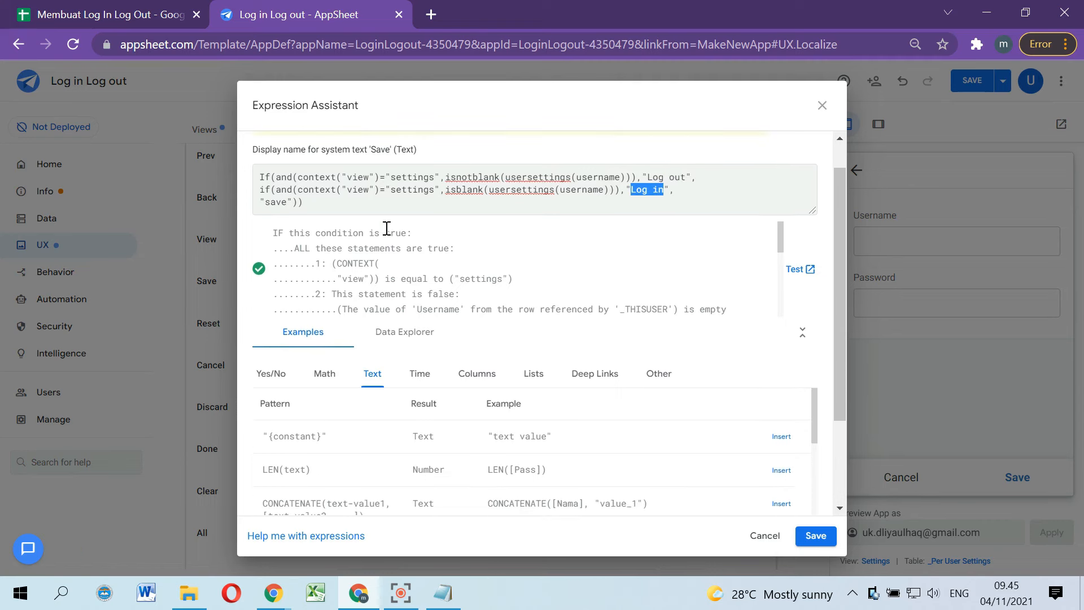
scroll(609, 238, "up", 2)
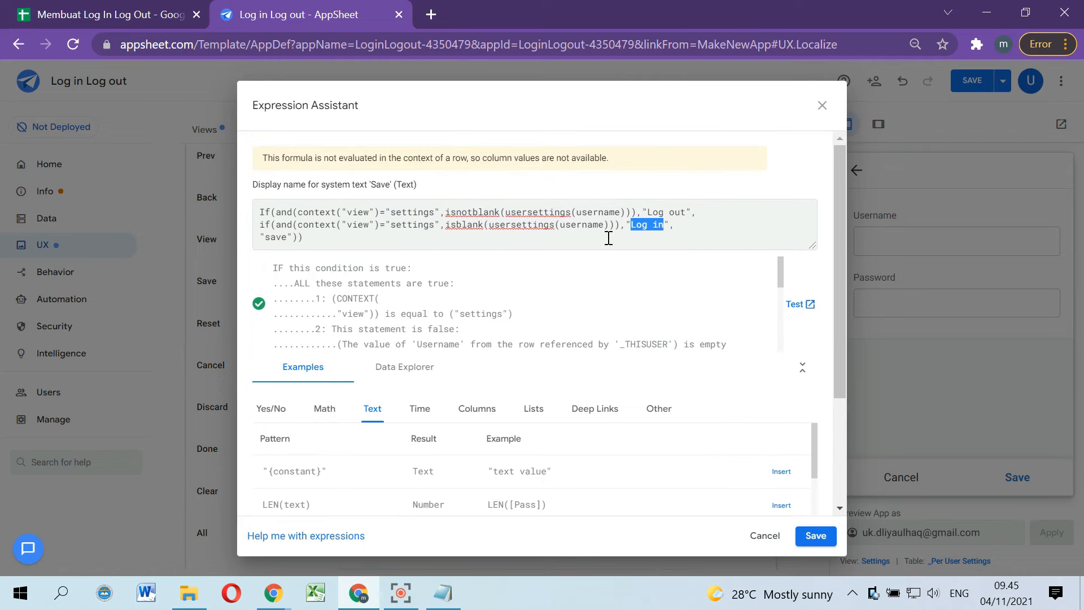
left_click(819, 543)
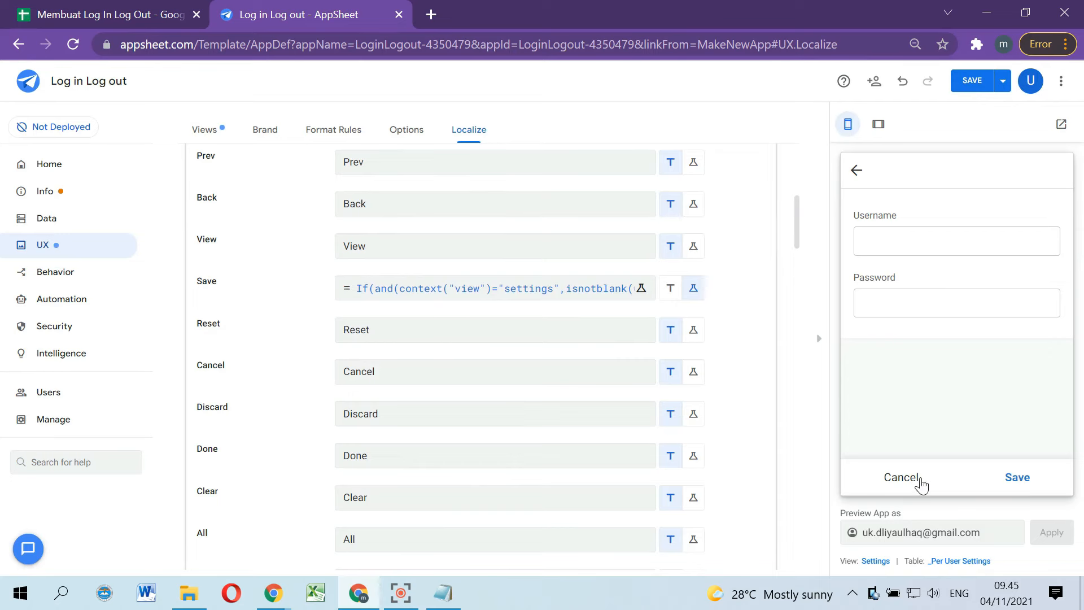
Step: Switch to Notepad and copy the whole If formula listed under "UX - Localize - Cancel"
left_click(379, 375)
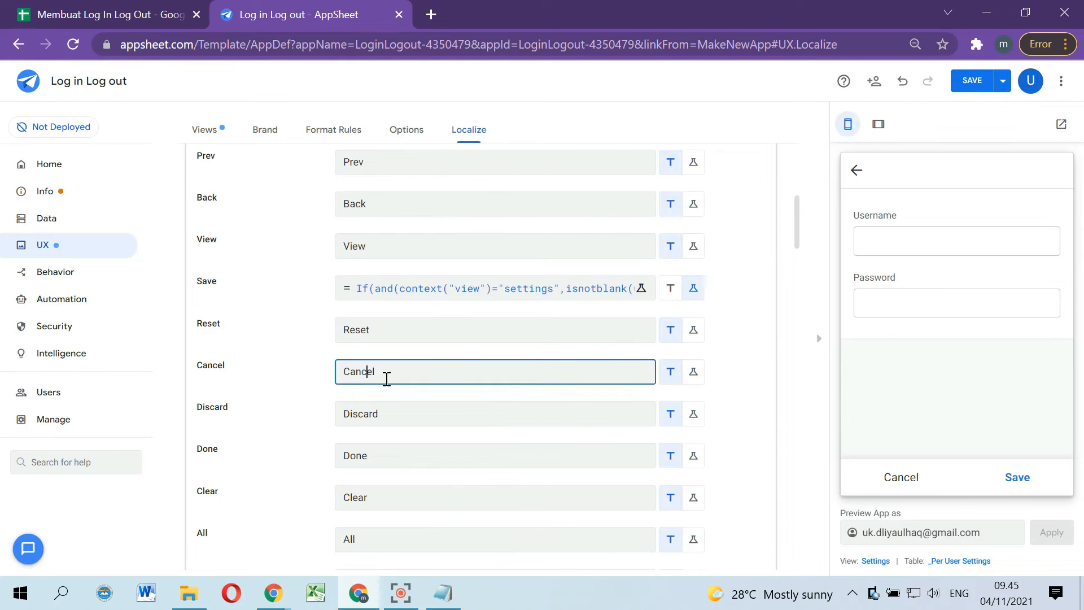
left_click(443, 593)
scroll(526, 367, "down", 1)
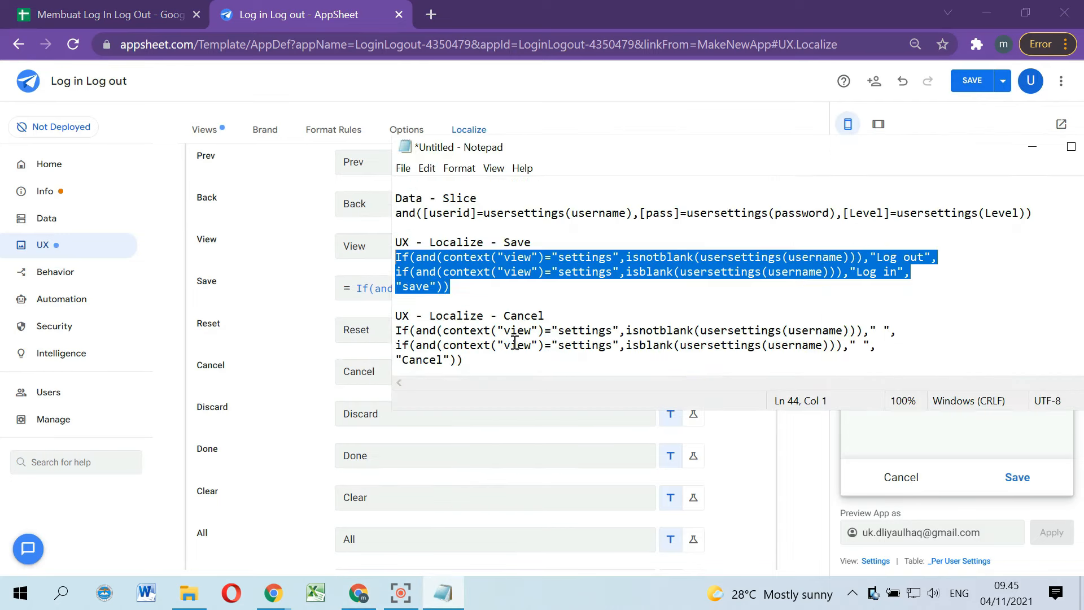
left_click_drag(470, 362, 394, 335)
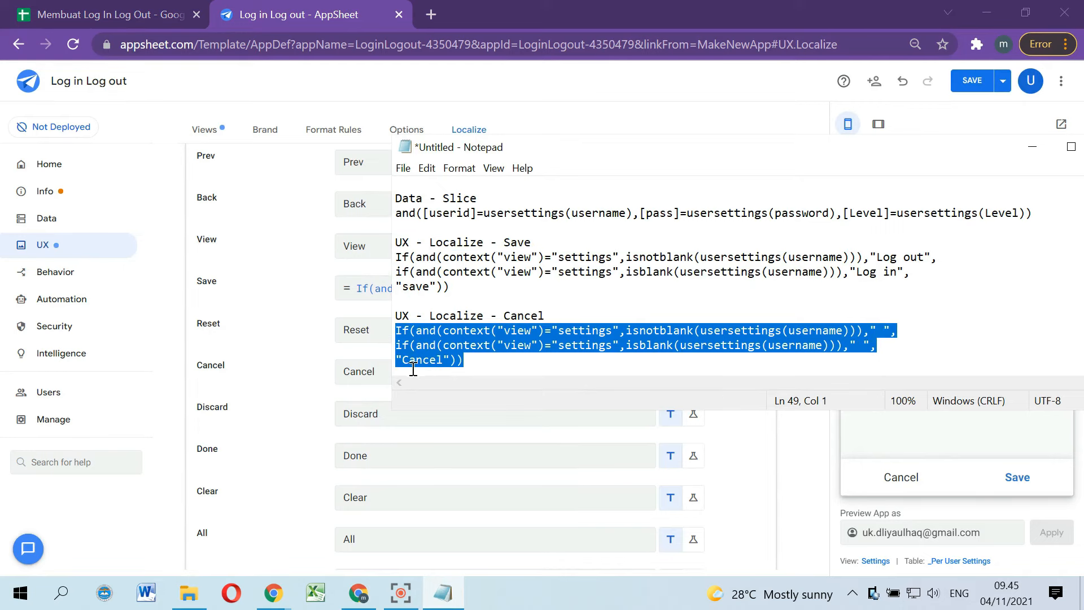
Step: Replace the Cancel system text in AppSheet with the copied If formula as an expression and check its blank text values
left_click(364, 371)
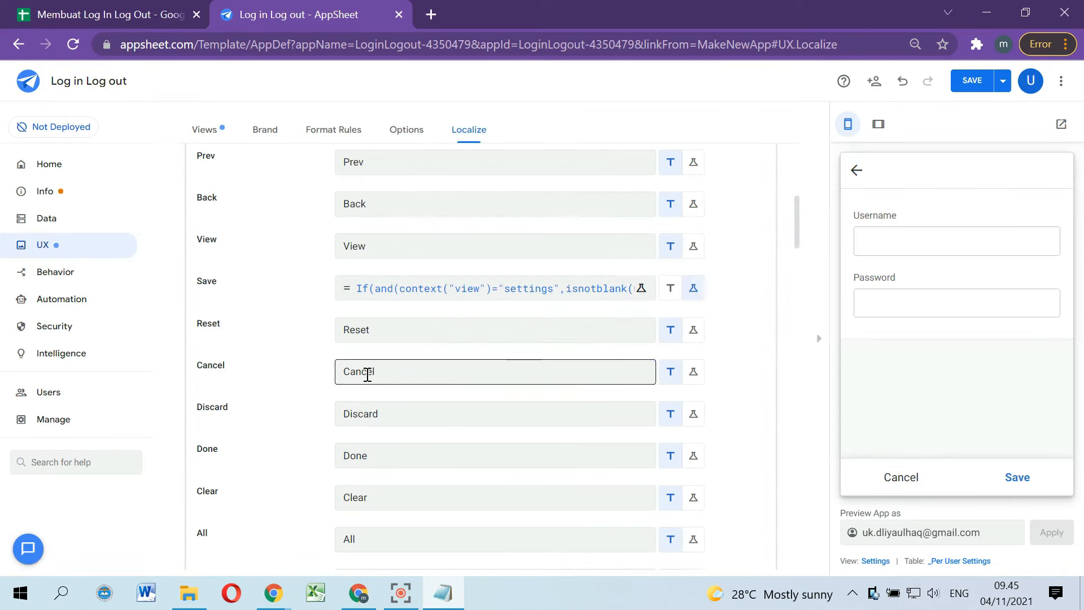
double_click(363, 371)
key("ctrl+v")
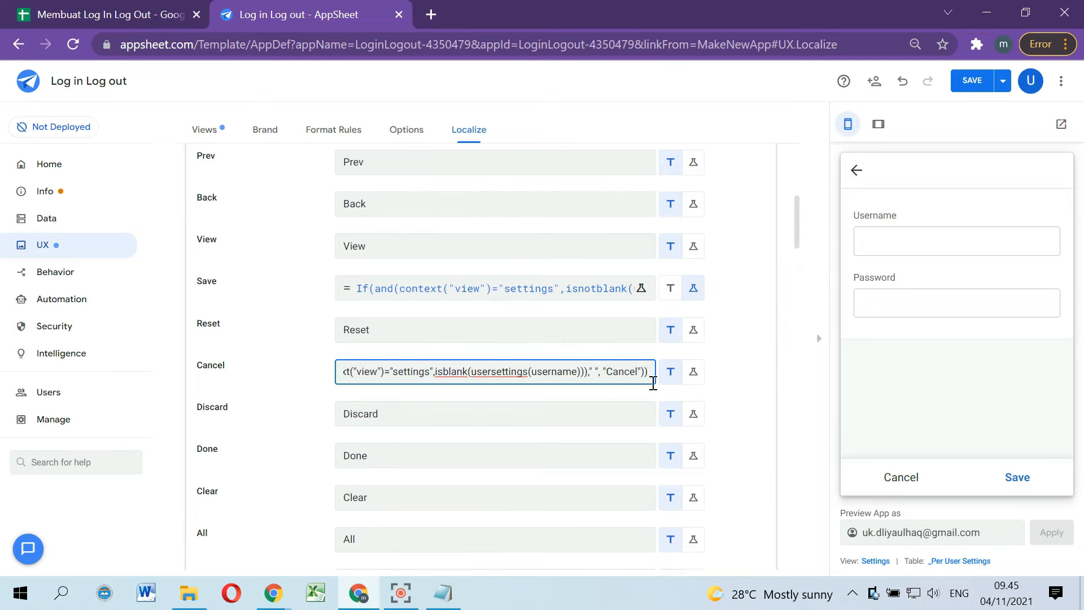
left_click(691, 370)
left_click(609, 377)
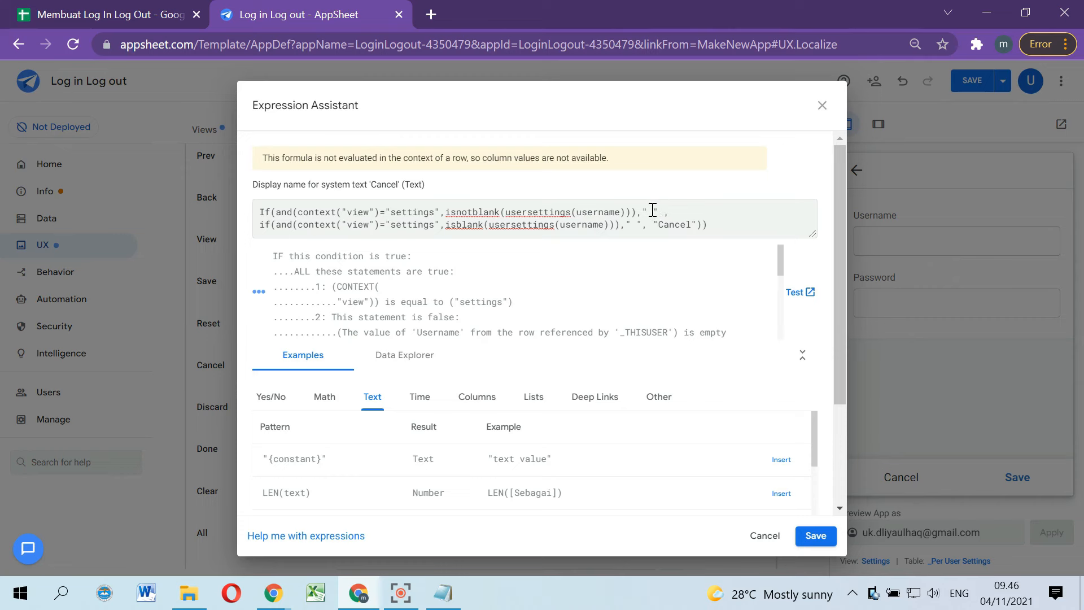
left_click_drag(650, 211, 657, 211)
left_click(765, 534)
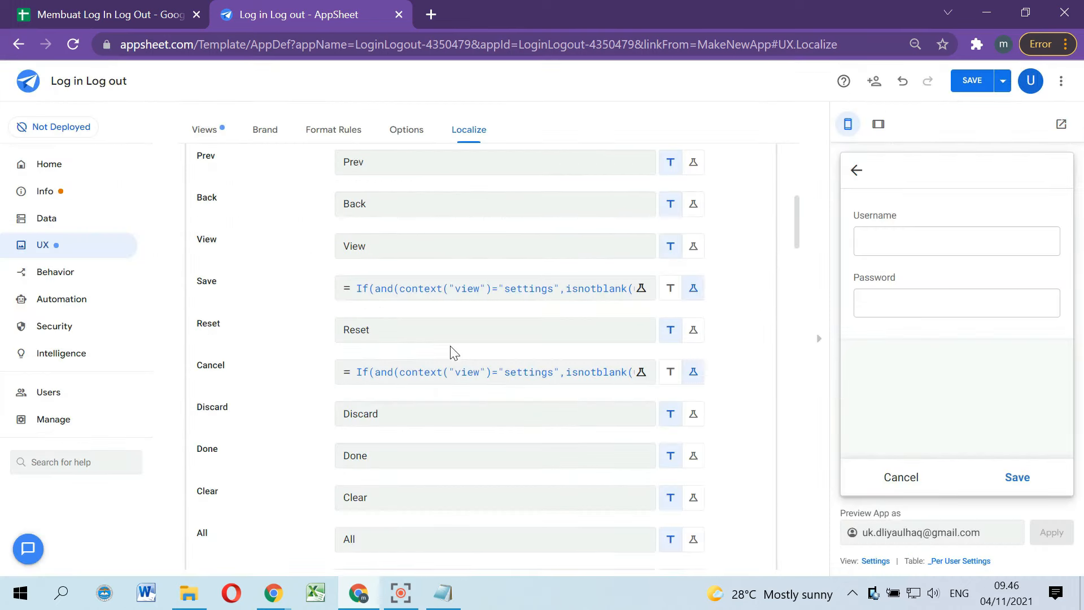
Step: Compare the "Log out" and "Log in" texts in the Save expression with the blank texts in the Cancel expression
left_click(484, 289)
mouse_move(647, 210)
left_mouse_down()
mouse_move(679, 216)
mouse_move(636, 225)
mouse_move(648, 225)
left_mouse_up()
left_click(765, 535)
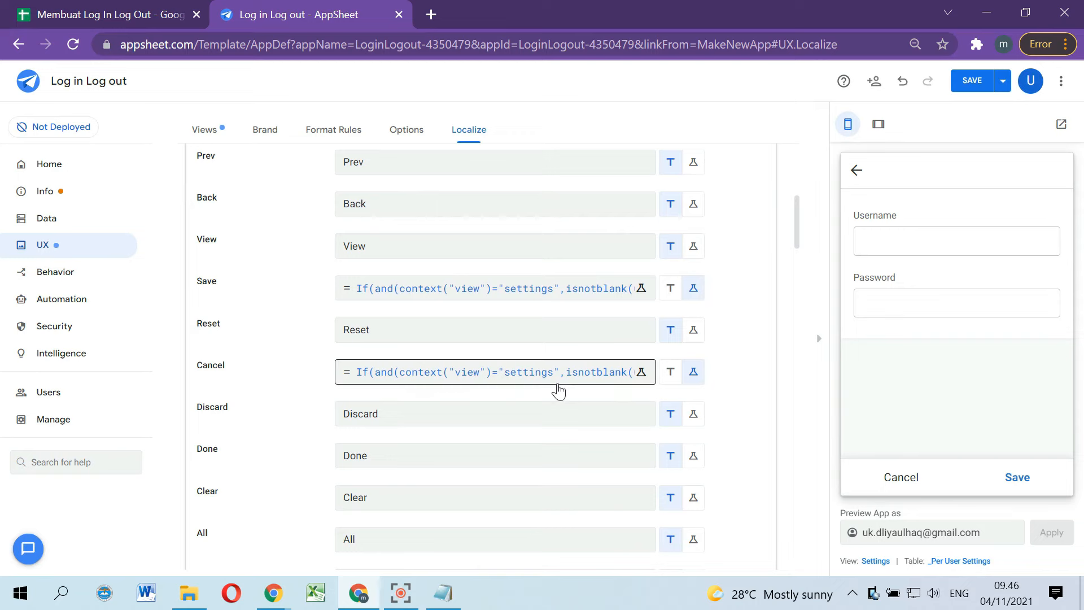
left_click(561, 378)
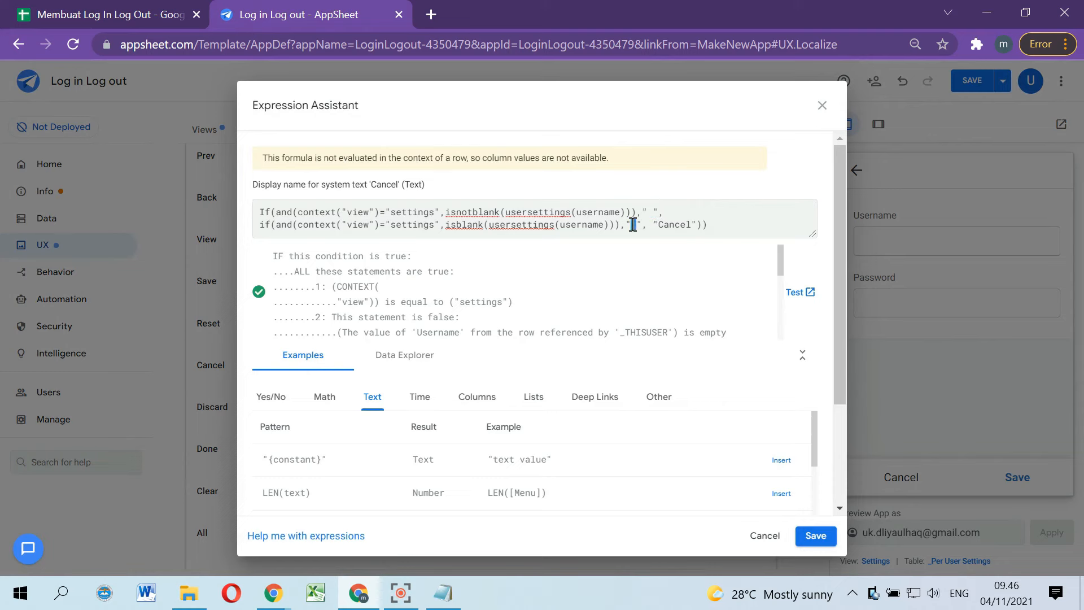
double_click(651, 211)
left_click_drag(659, 225, 687, 226)
left_click(815, 536)
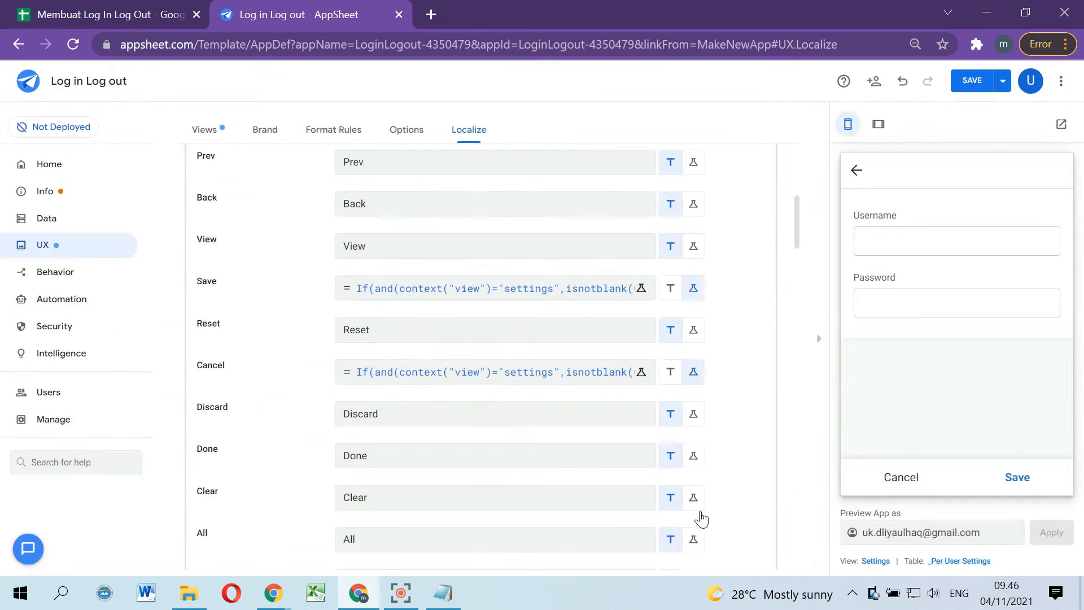
Step: Save the app and log in through the preview's log in form with the account's username and password
left_click(981, 81)
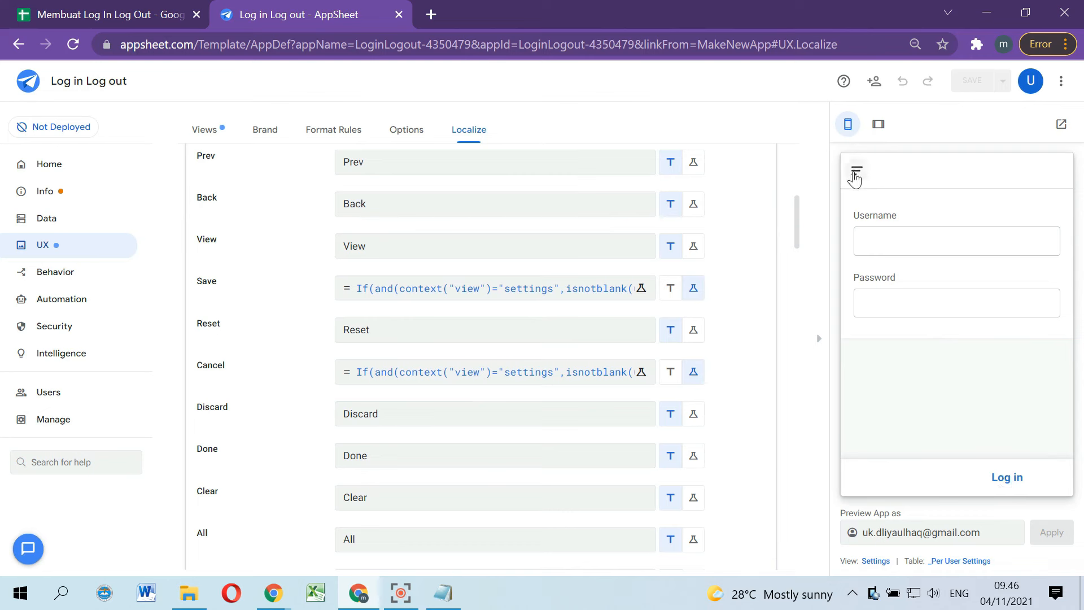
left_click(857, 171)
left_click(903, 259)
left_click(908, 244)
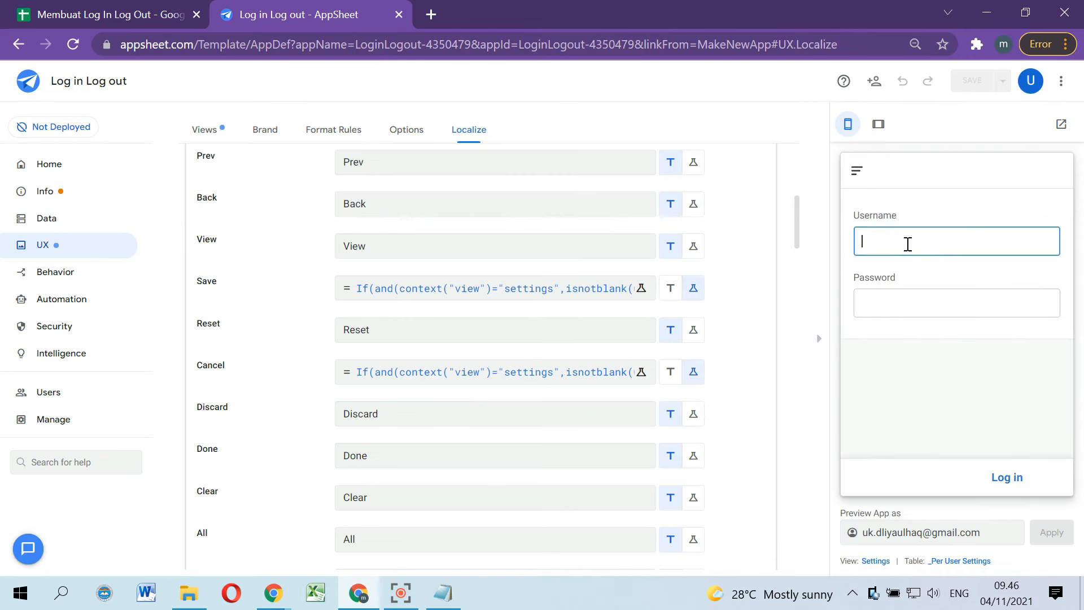
type("afi")
left_click(918, 294)
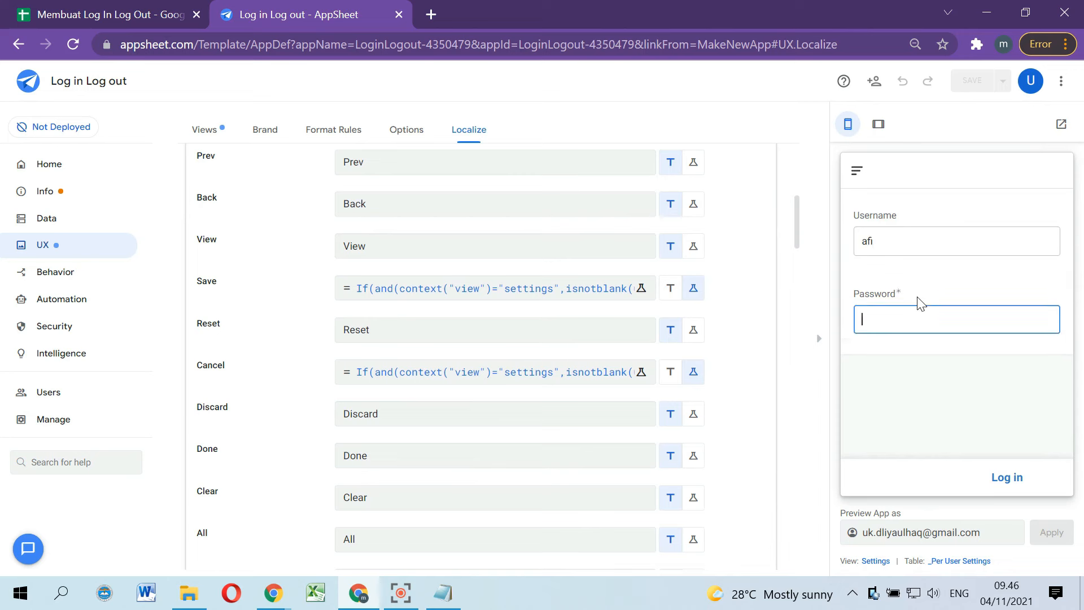
type("111")
left_click(1008, 481)
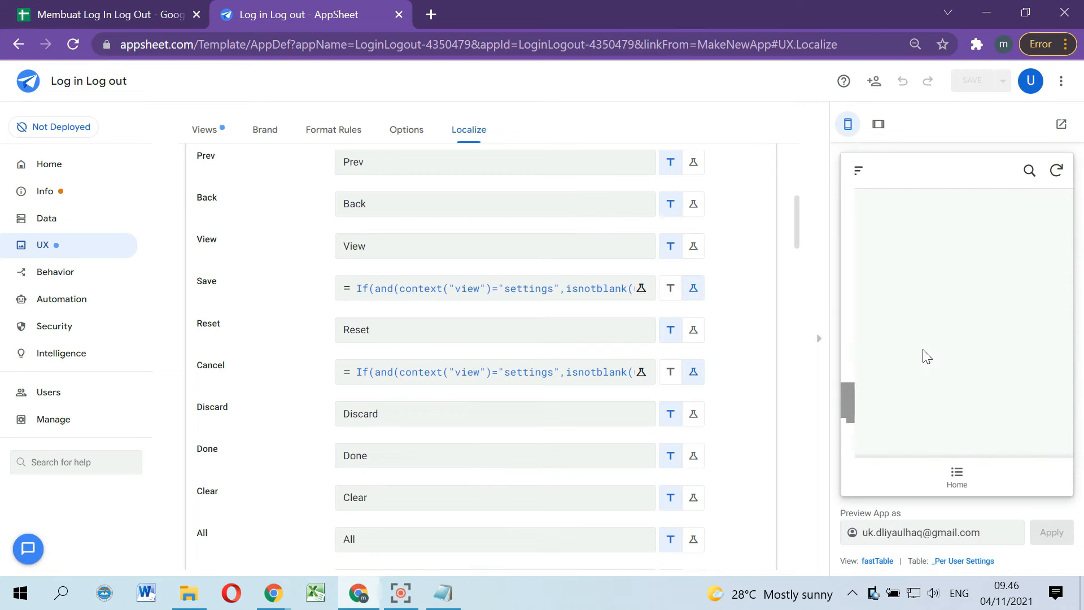
Step: Check the account's Home menu in the preview and log out with the Username and Password fields left blank
left_click(963, 486)
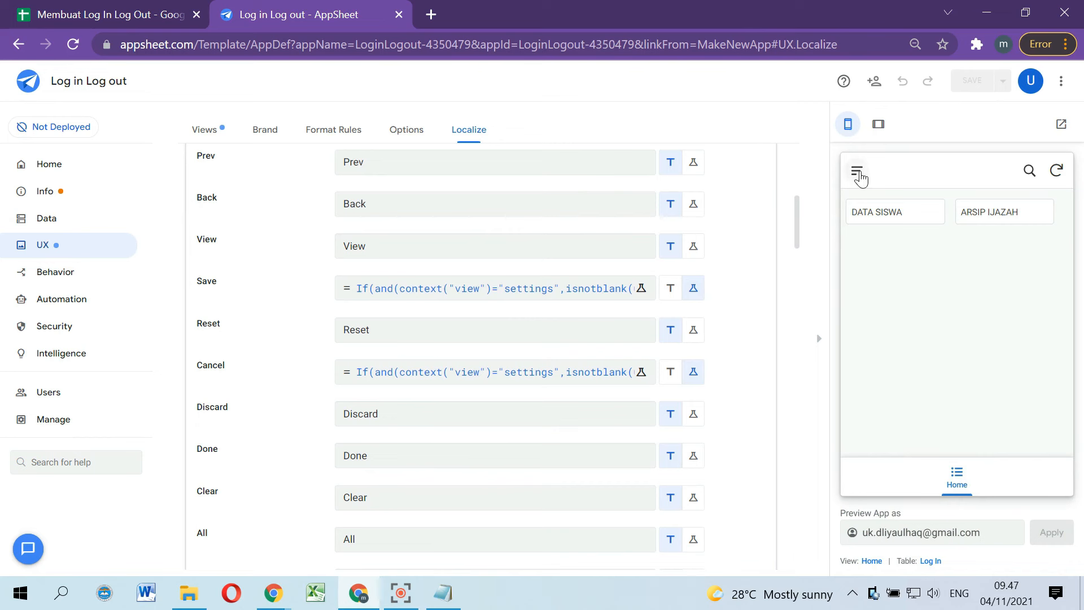
left_click(857, 170)
left_click(891, 261)
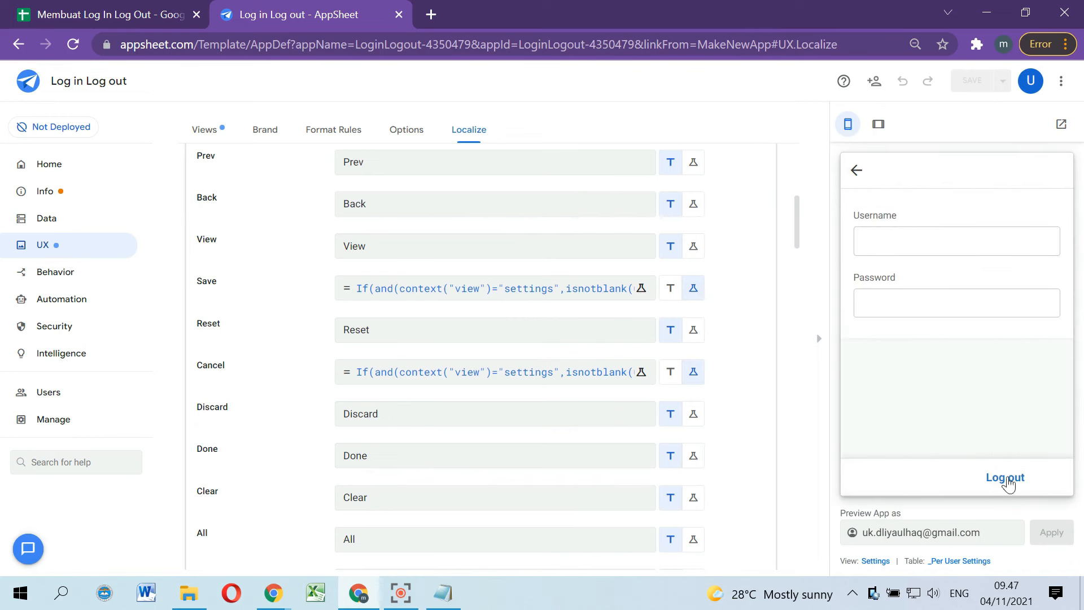
left_click(954, 243)
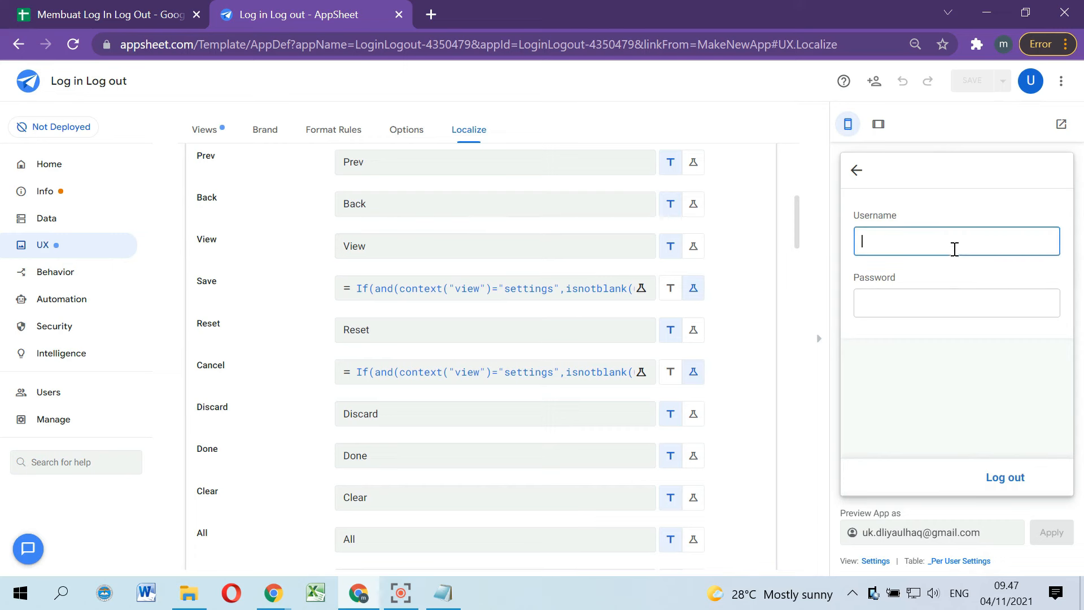
left_click(954, 305)
left_click(949, 246)
left_click(997, 479)
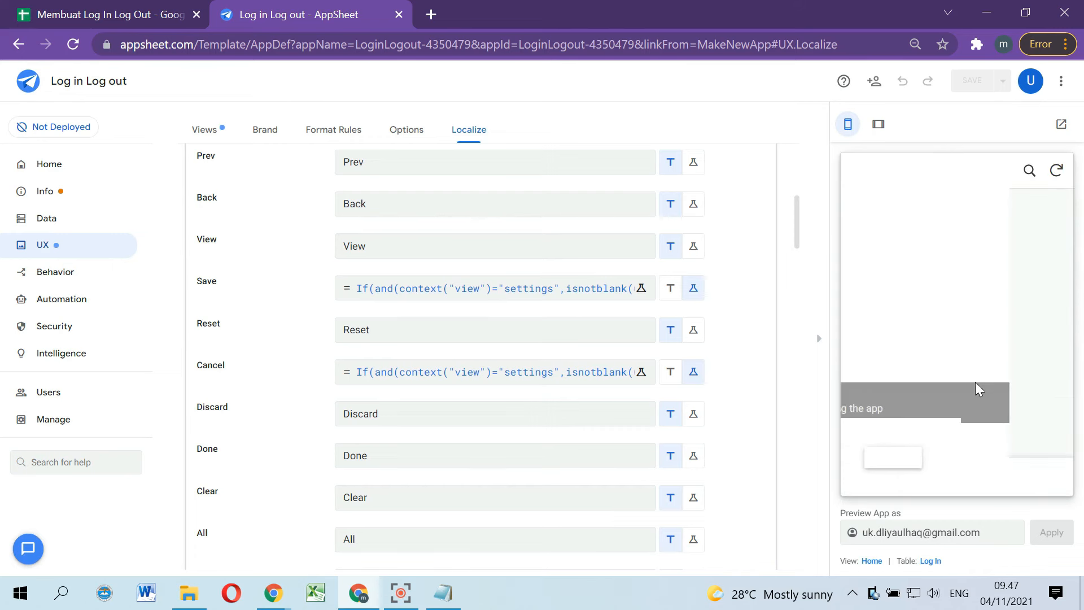
Step: Check the preview's Home view and navigation menu while logged out, and reopen the log in form
left_click(960, 477)
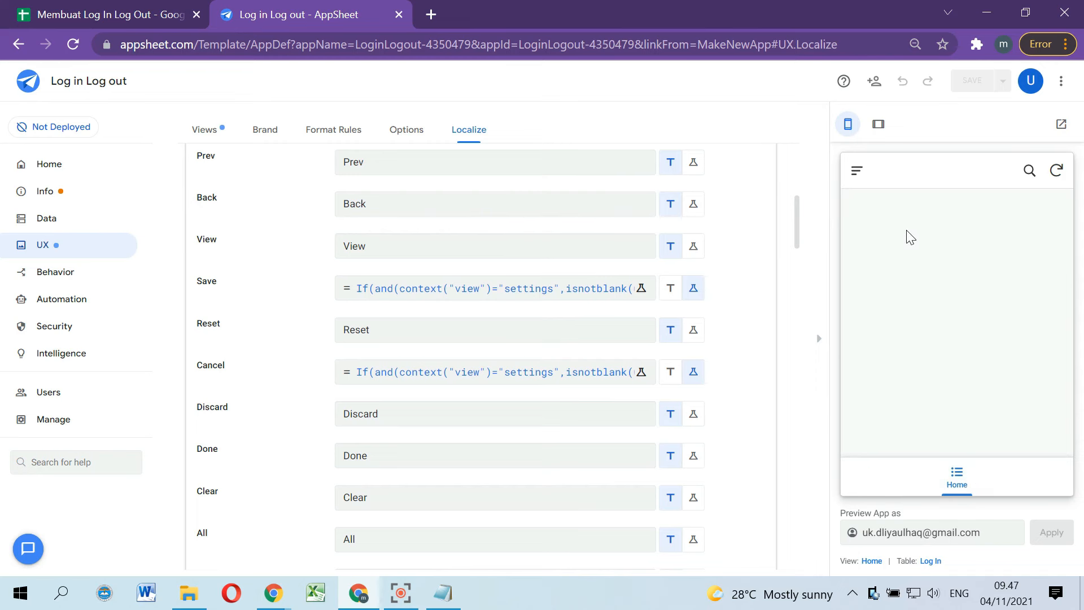
left_click(859, 172)
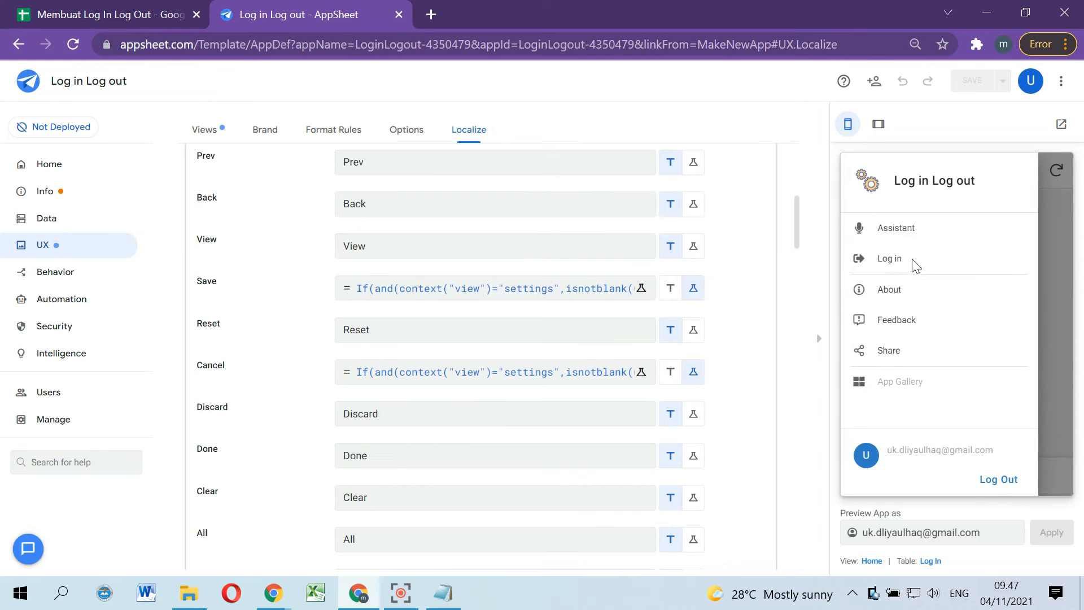
left_click(915, 263)
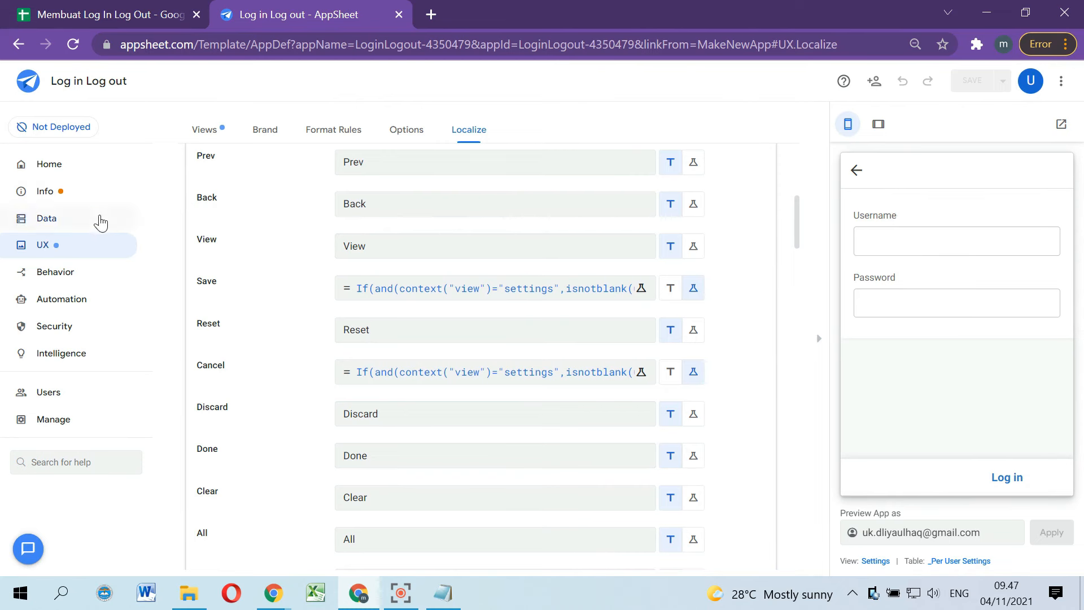
Step: Open the Options Heading column of _Per User Settings in the data's user settings and set its category to Image
left_click(52, 224)
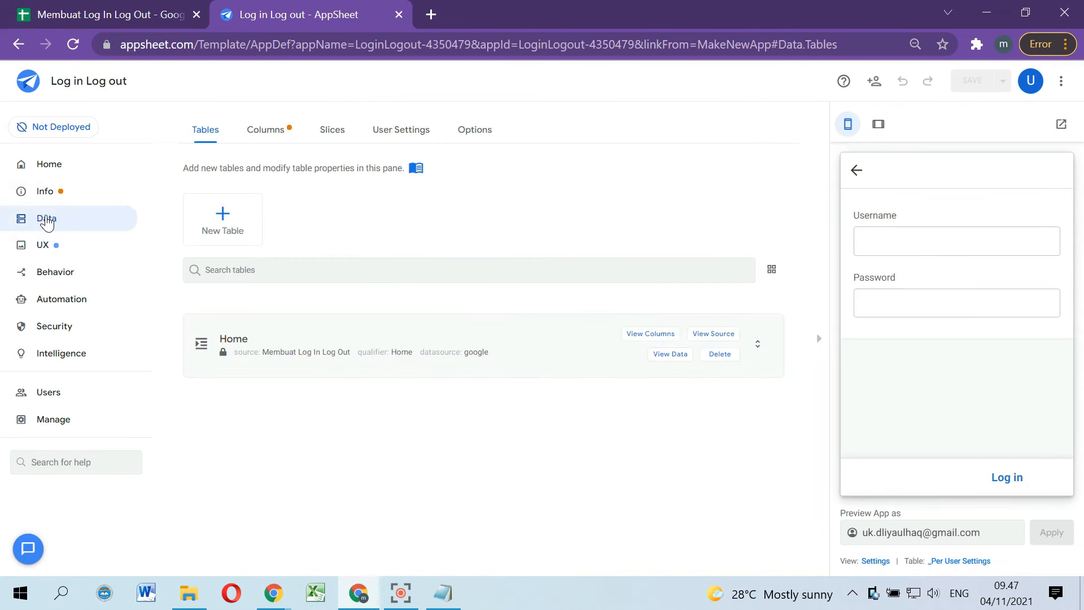
left_click(403, 134)
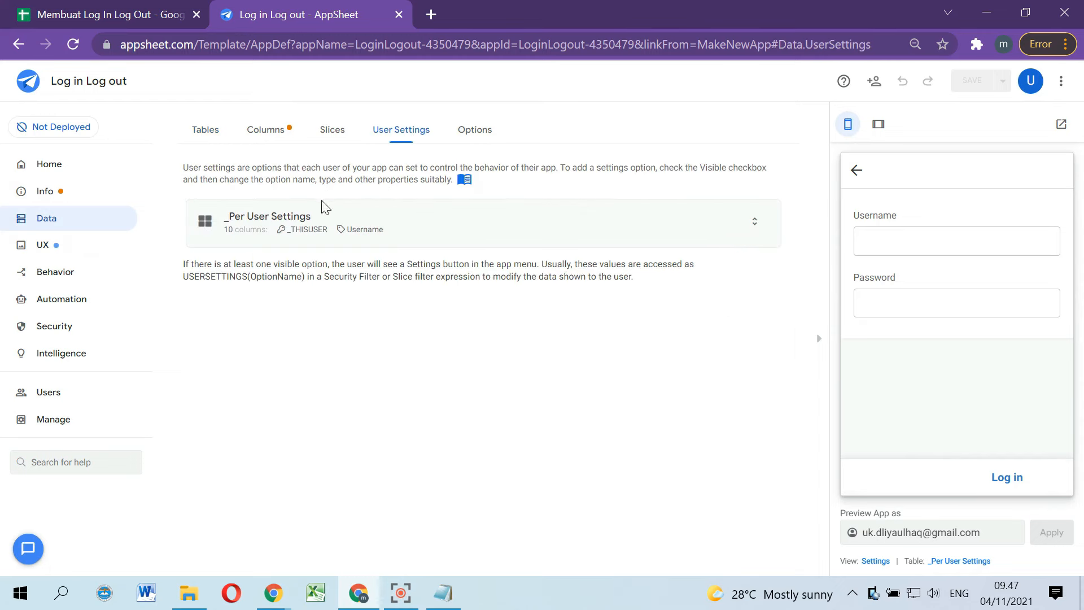
left_click(328, 219)
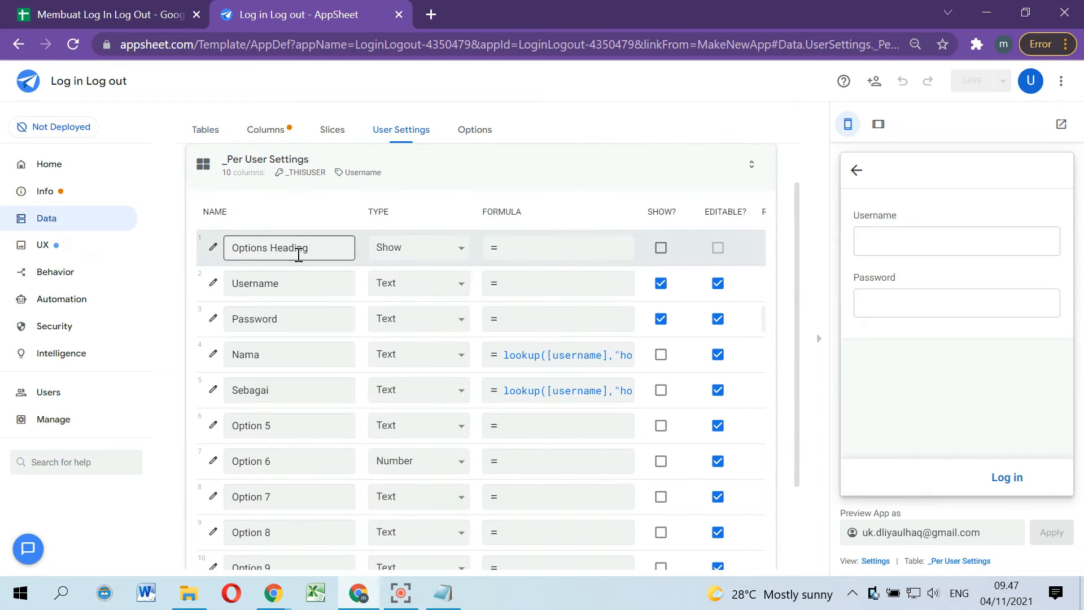
left_click(213, 248)
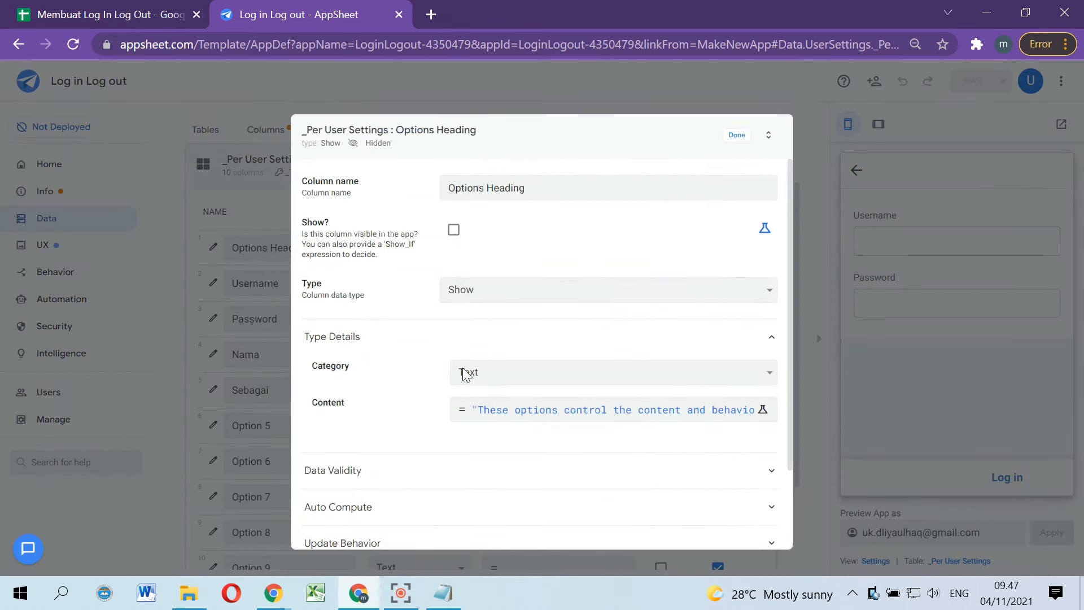
left_click(531, 374)
left_click(517, 442)
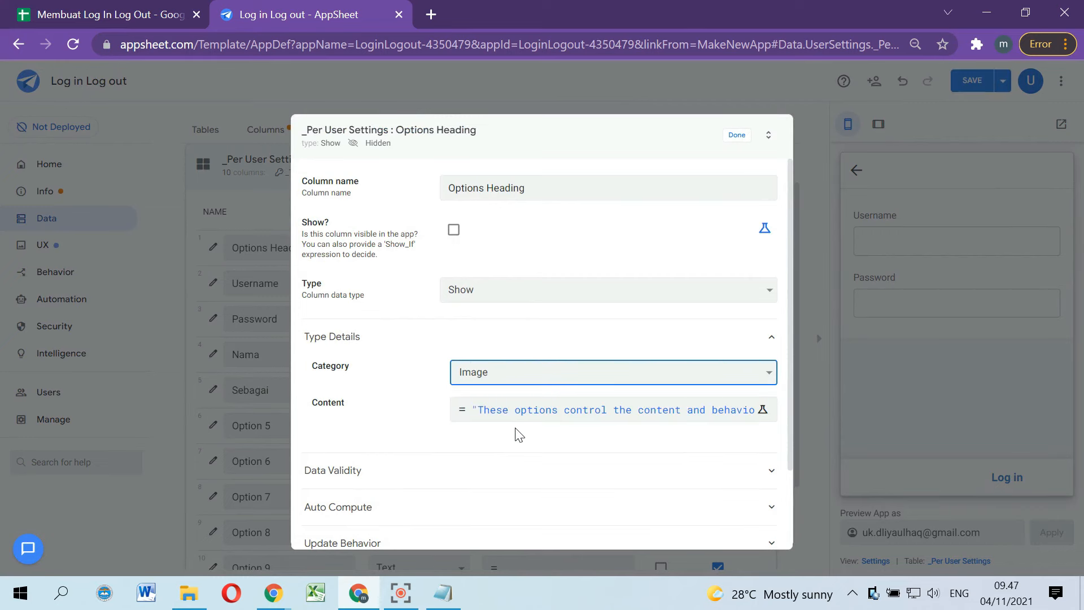
Step: Open the Content expression of the Options Heading column and clear its default text
scroll(508, 390, "down", 2)
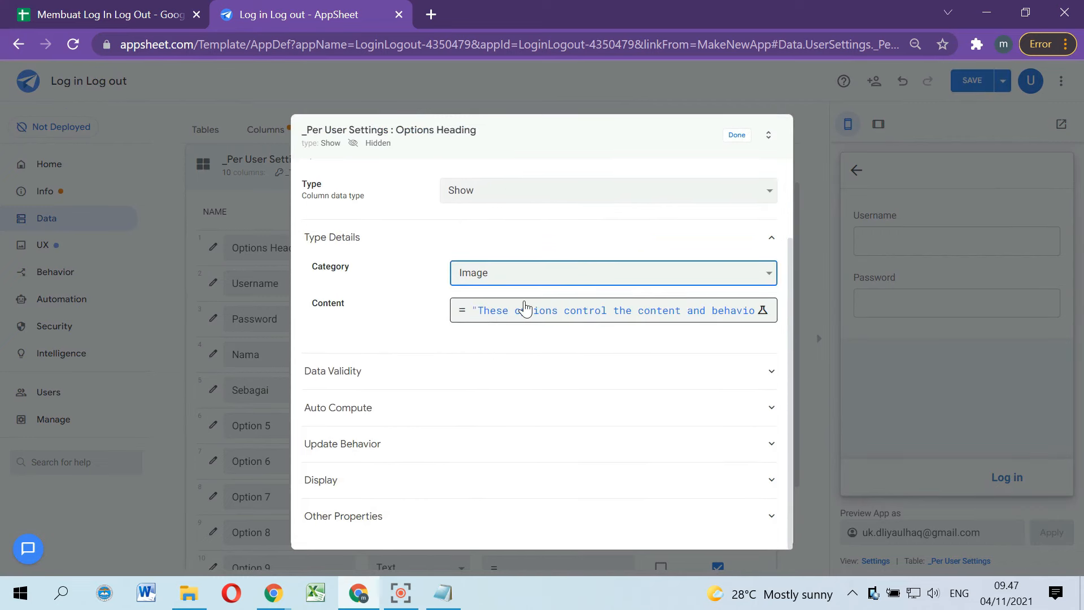
left_click(524, 308)
left_click_drag(595, 177, 205, 171)
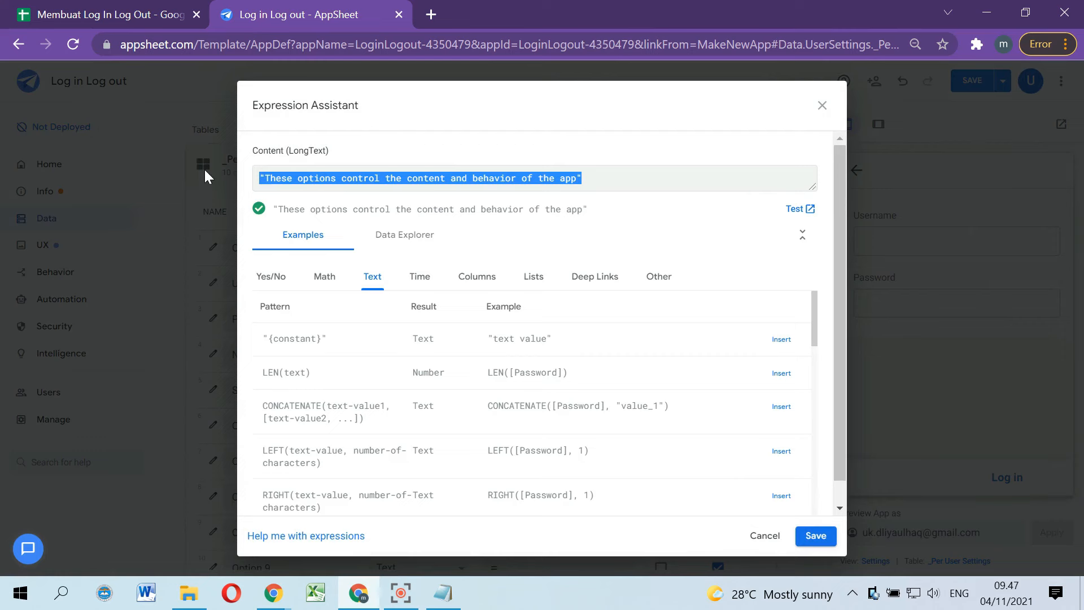
key("BackSpace")
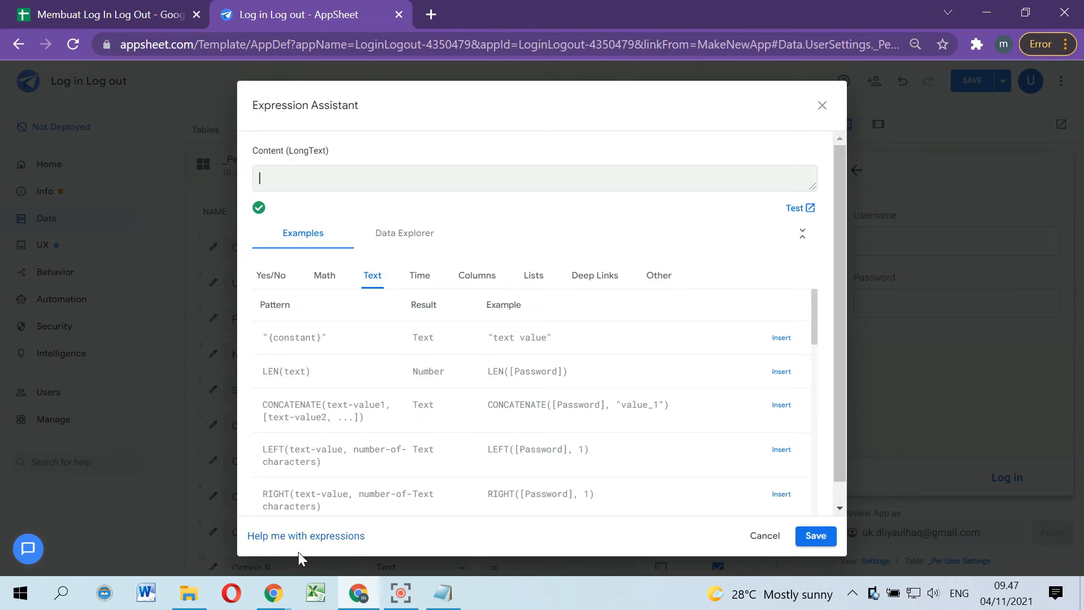
Step: Switch to the Blogger post editor and copy the image address of the Hello banner
mouse_move(273, 592)
left_click(198, 531)
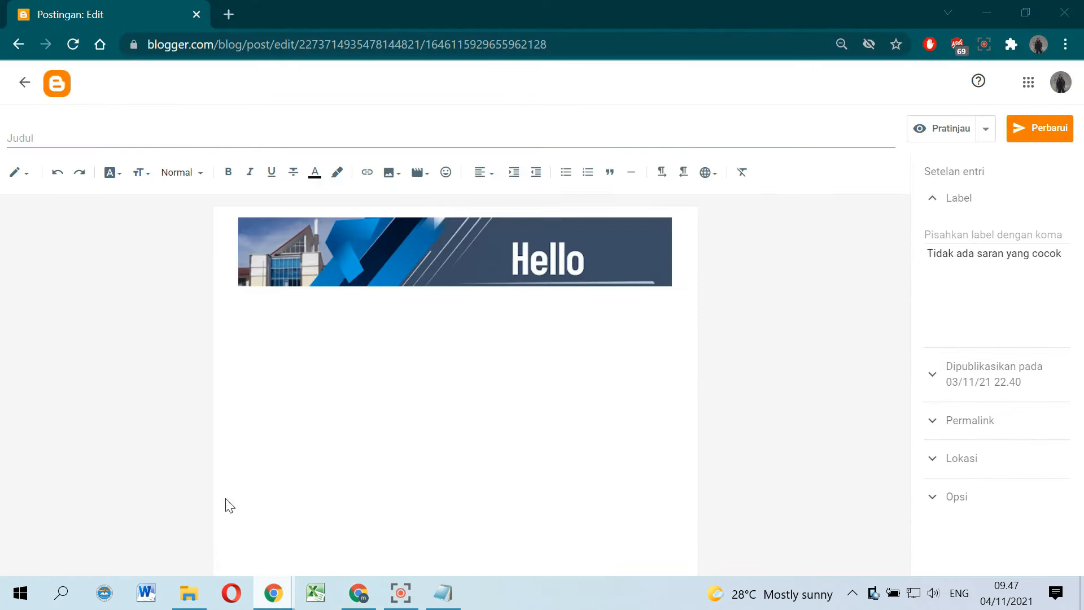
left_click(430, 252)
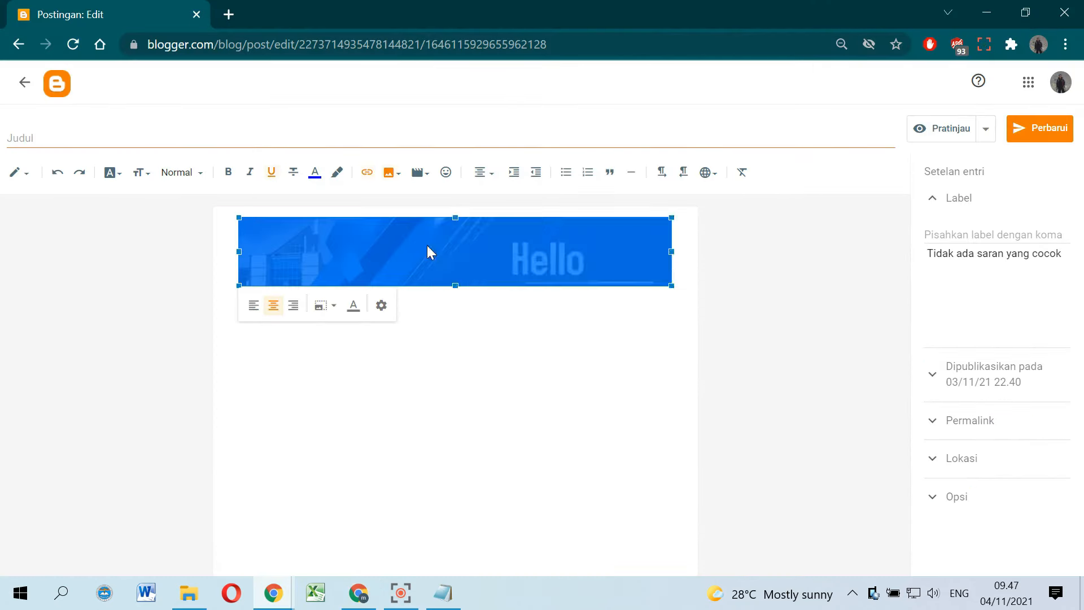
right_click(428, 251)
left_click(382, 356)
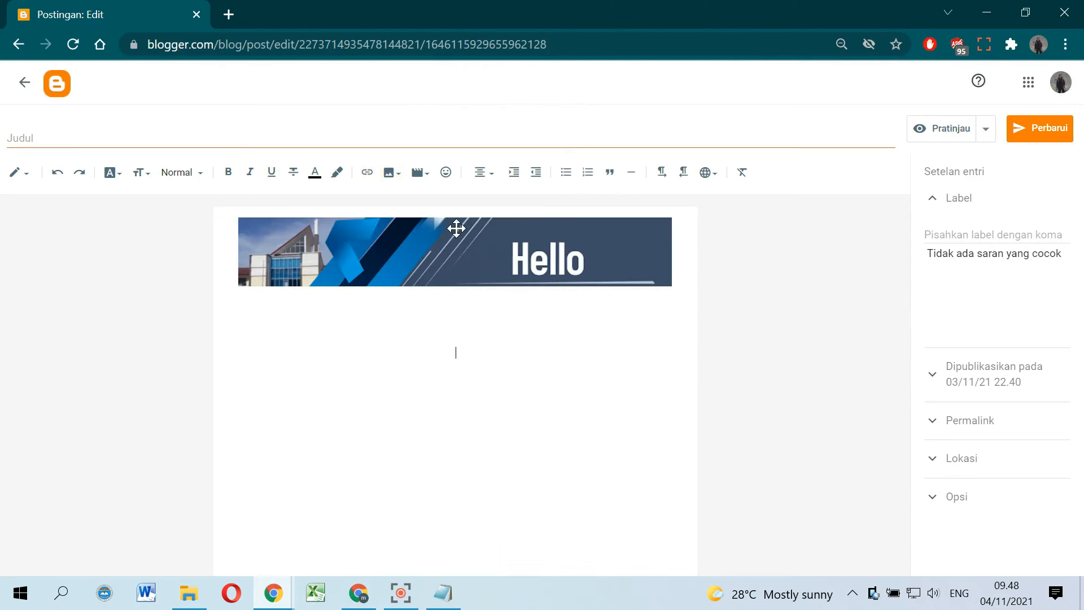
right_click(460, 235)
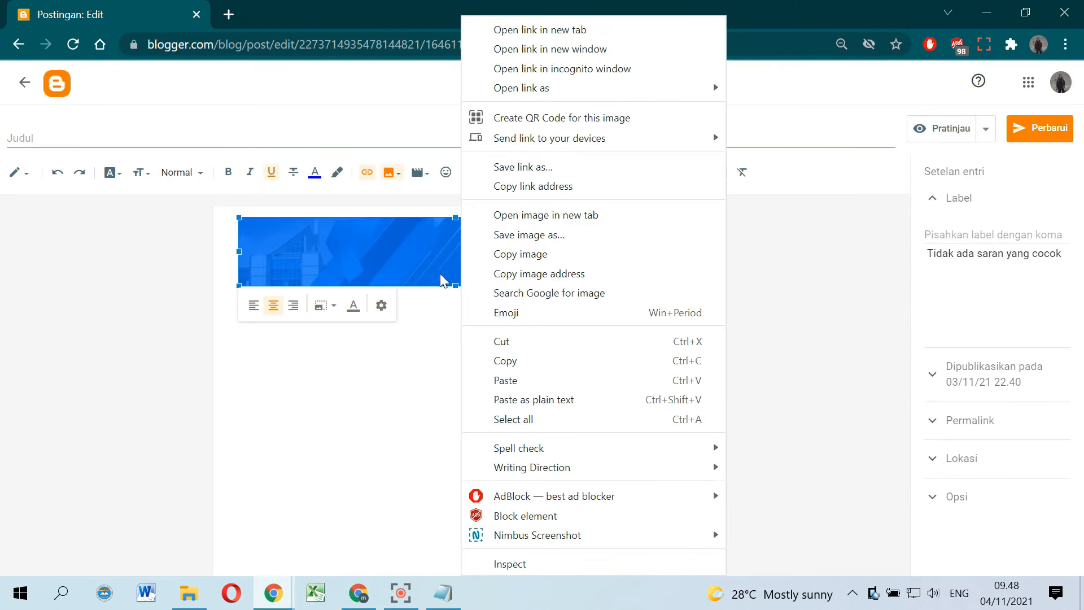
left_click(511, 274)
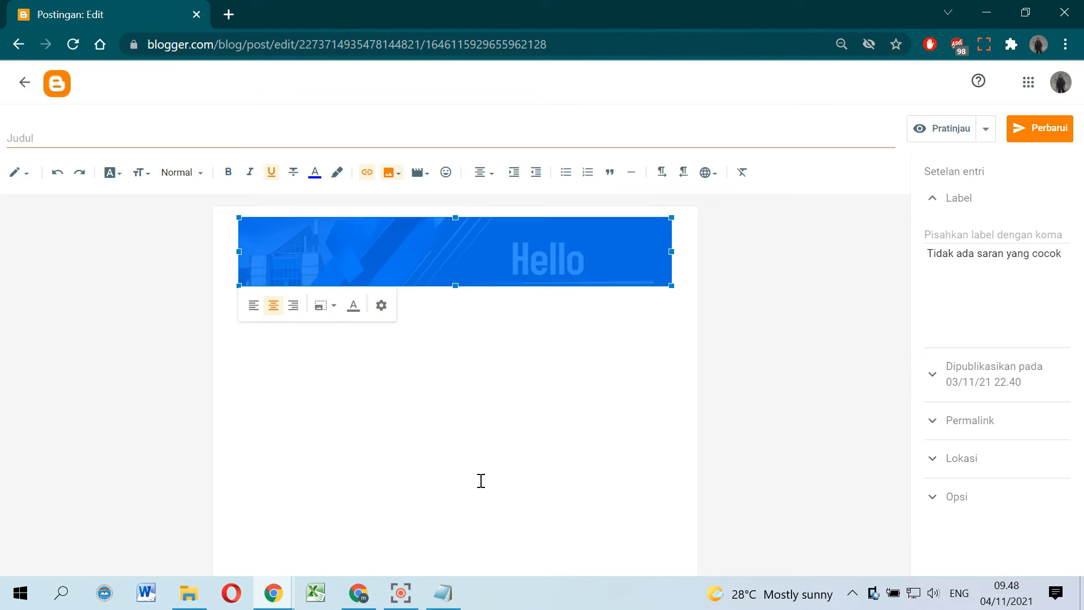
left_click(422, 384)
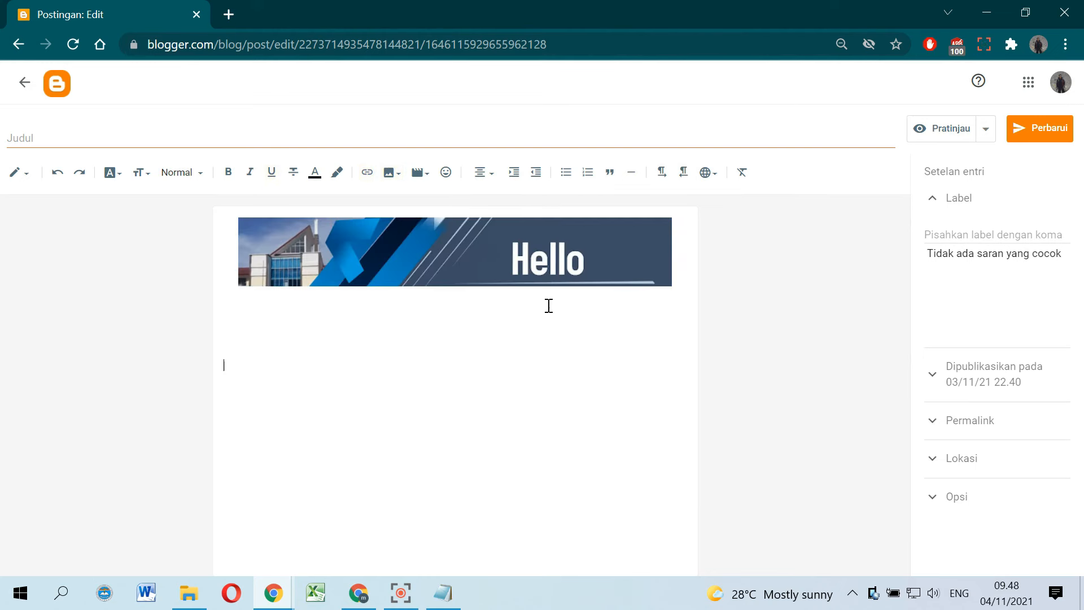
Step: Back in AppSheet, set the Options Heading content to the copied banner.jpg address in double quotes and save the app
left_click(376, 592)
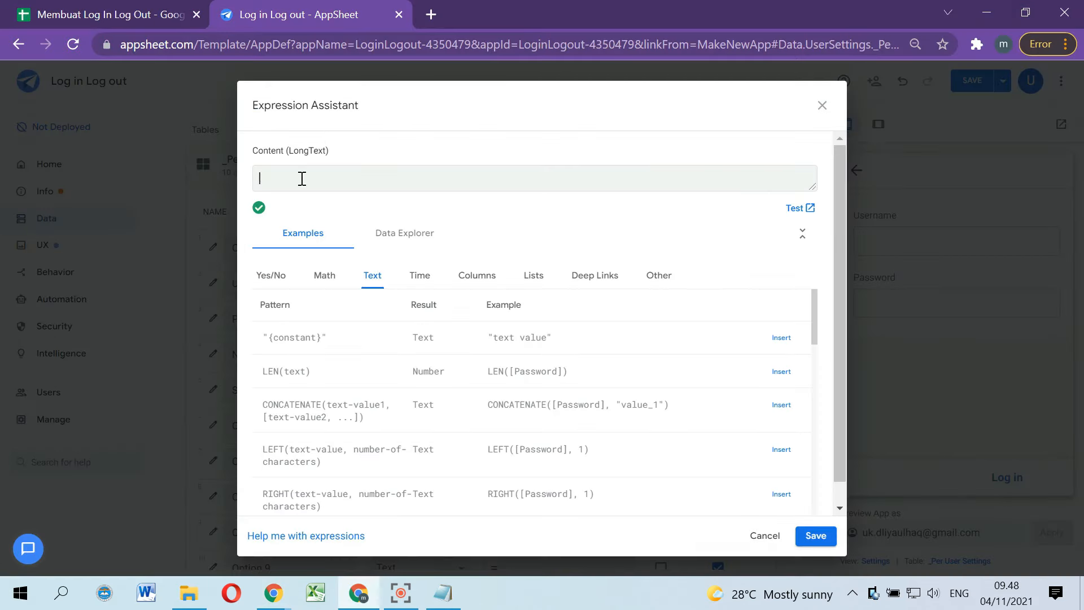
key("ctrl+v")
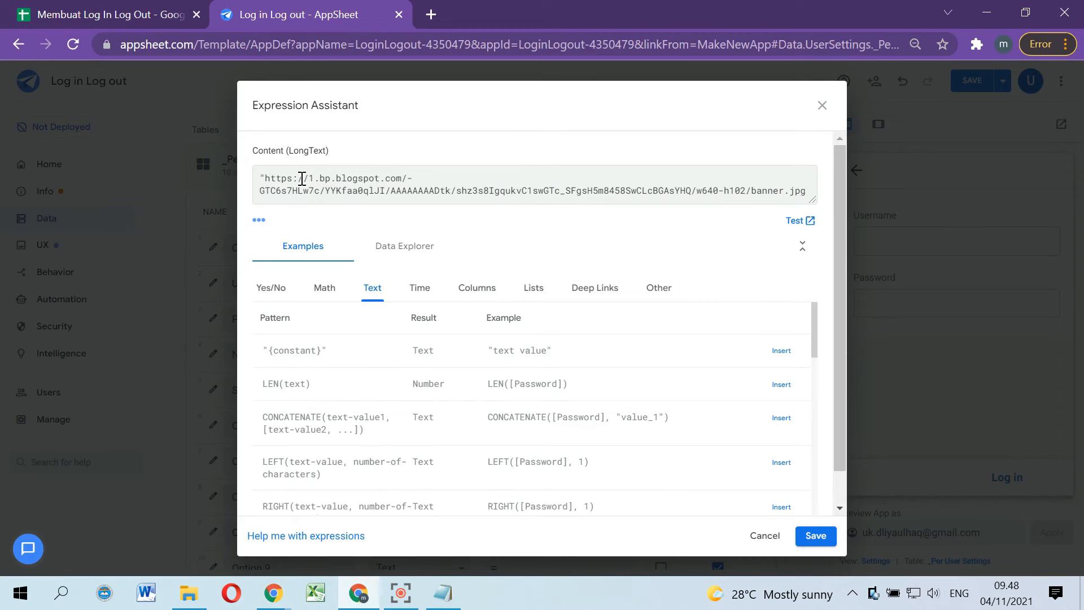
type("\"")
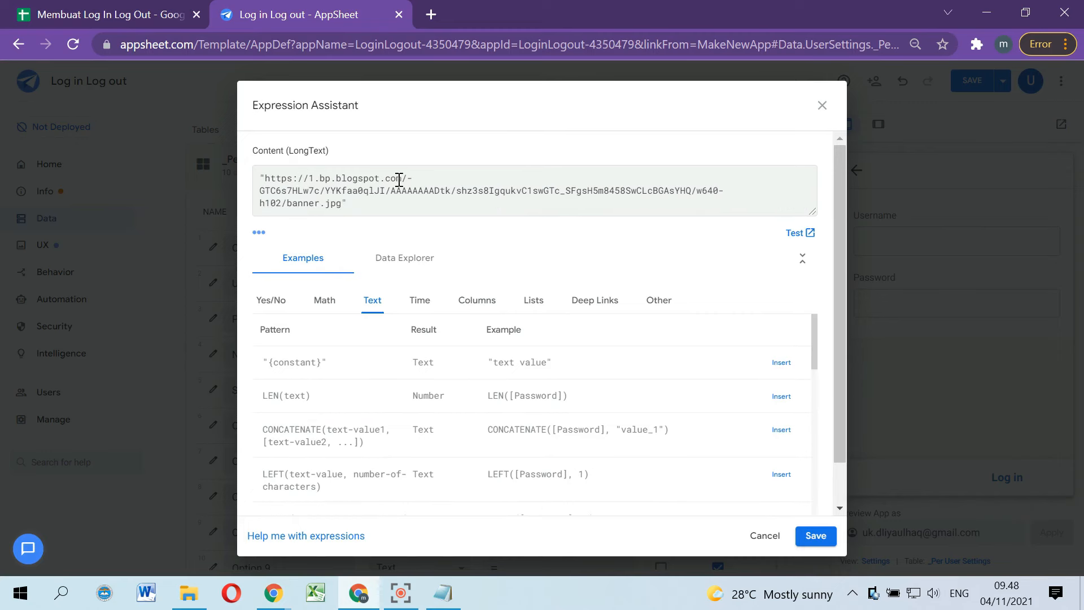
left_click(816, 537)
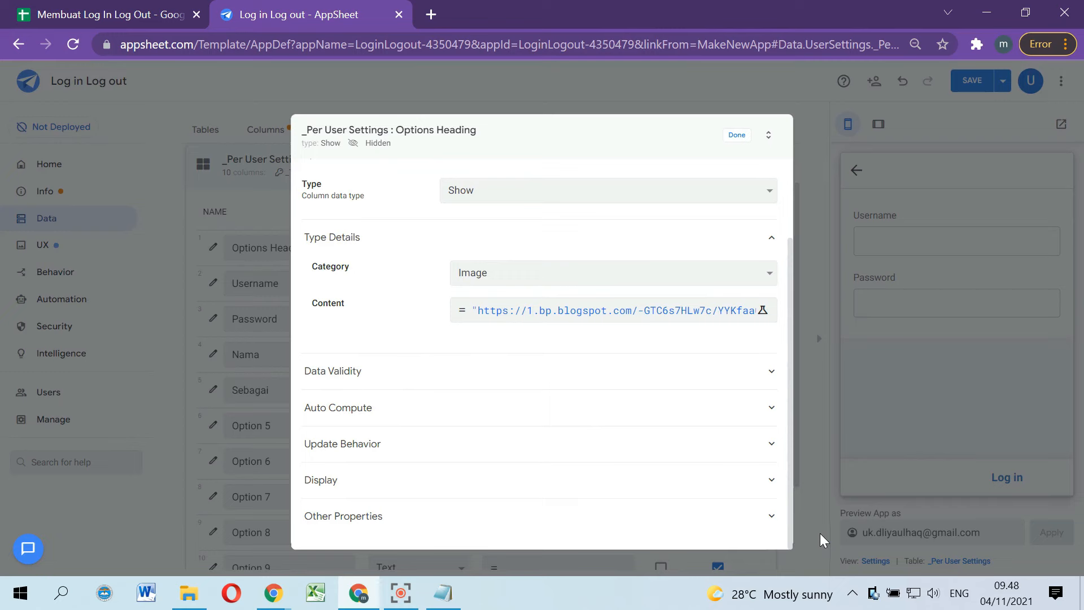
left_click(735, 136)
left_click(979, 79)
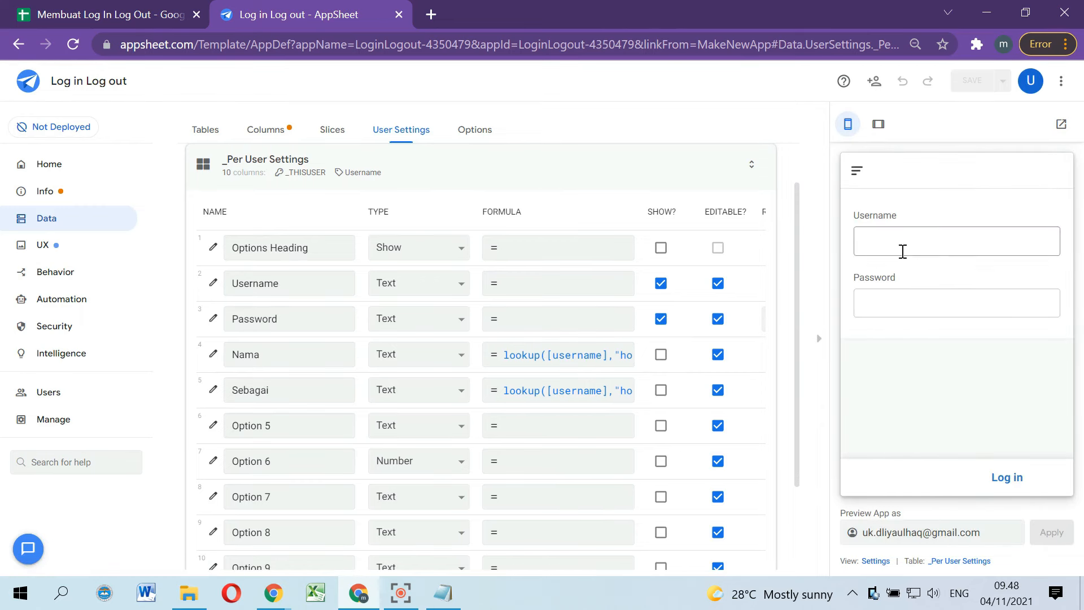
Step: Submit the preview's log in form with blank fields and reopen the form to check its heading
left_click(1008, 477)
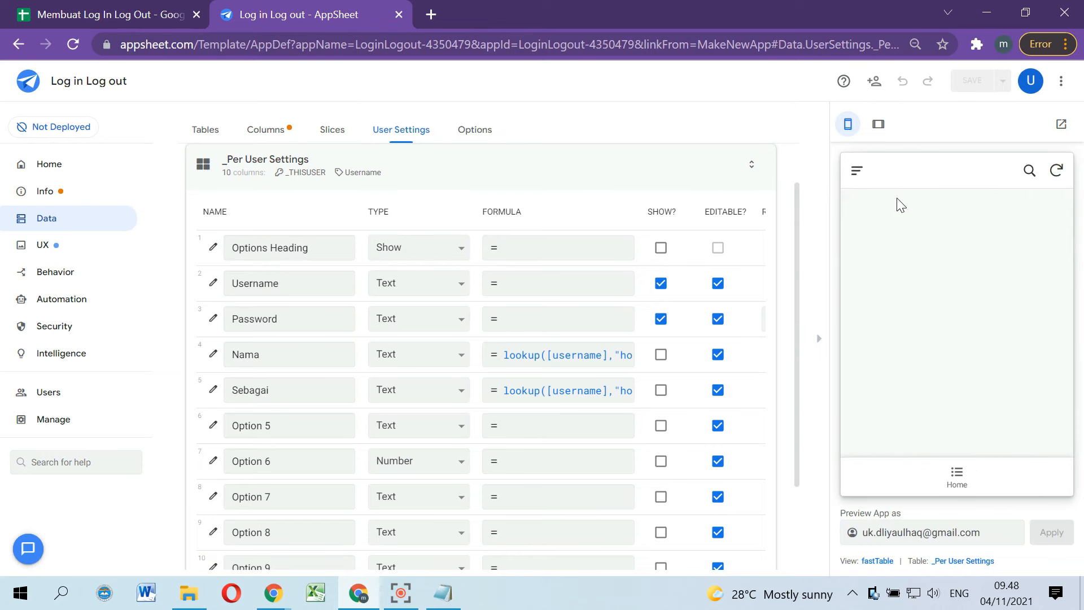
left_click(858, 170)
left_click(932, 270)
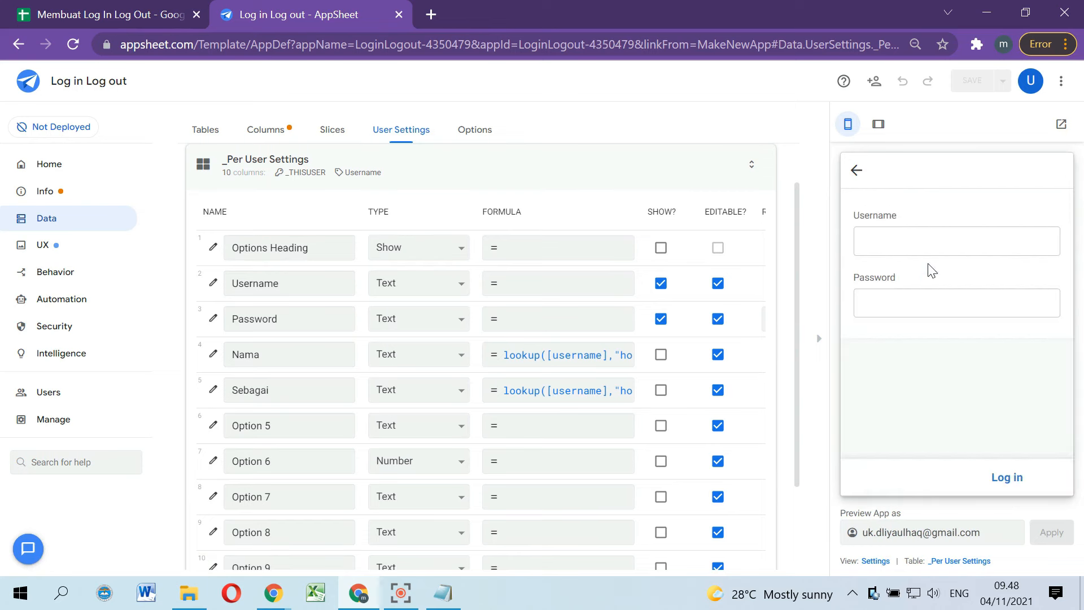
Step: Make the Options Heading column visible in the app, save, and check the log in form in the tablet and mobile previews
left_click(214, 250)
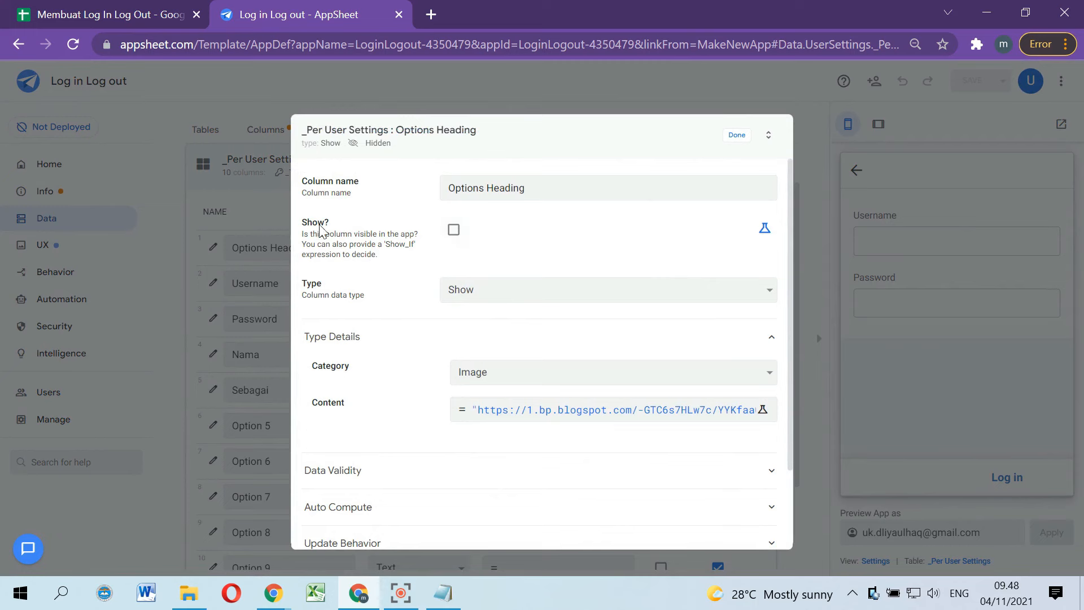
left_click(454, 232)
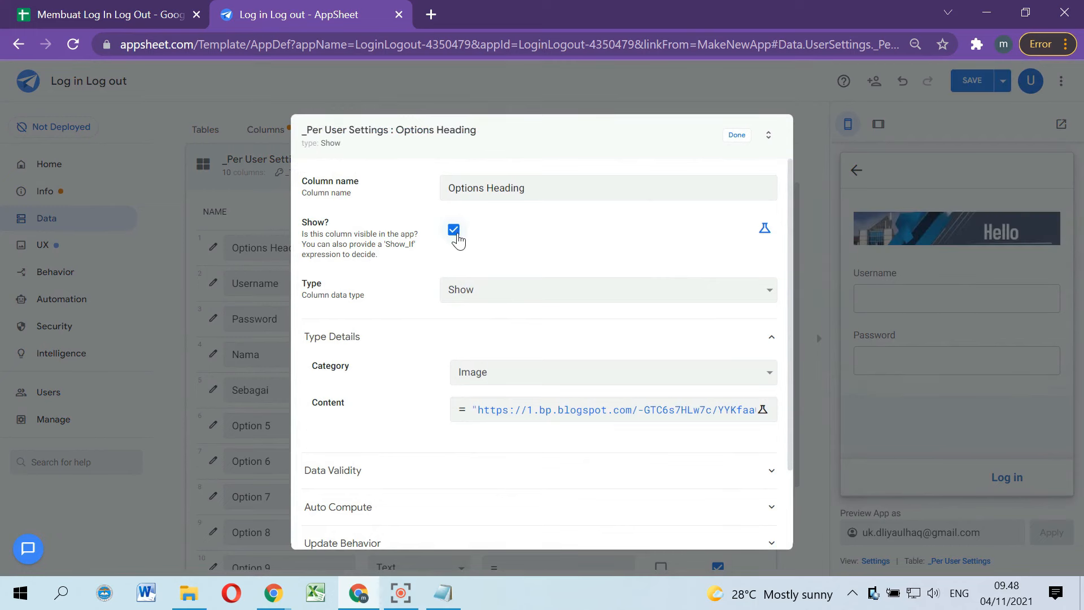
left_click(738, 135)
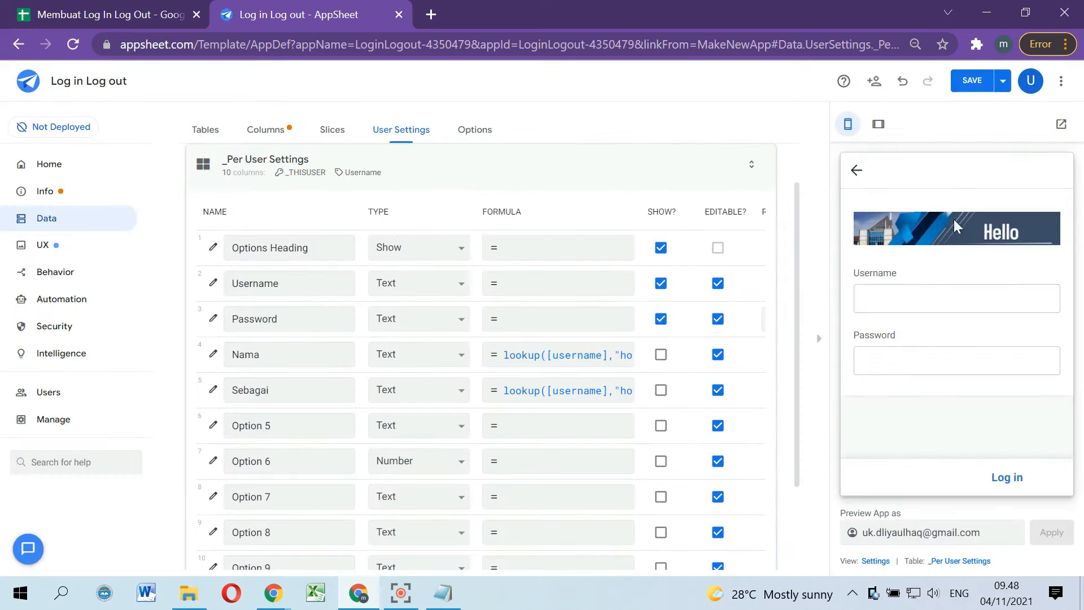
left_click(972, 81)
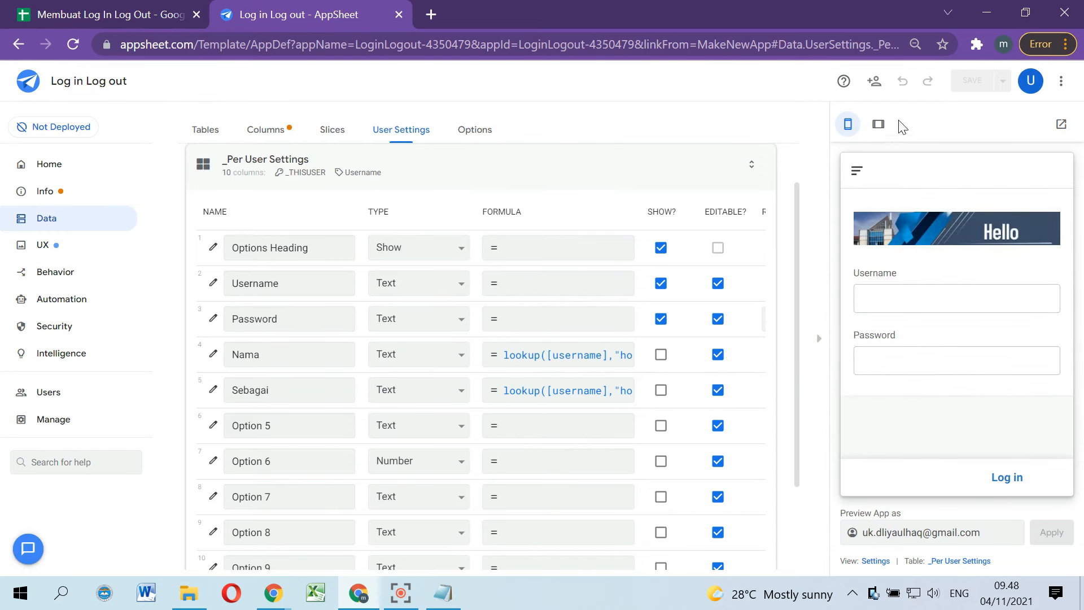
left_click(878, 124)
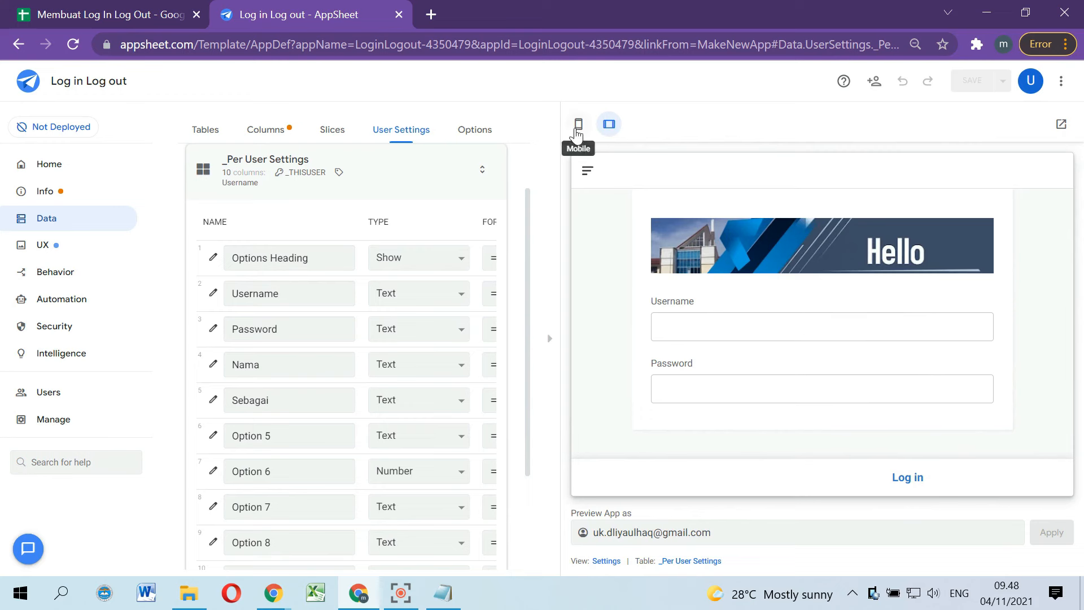
left_click(577, 125)
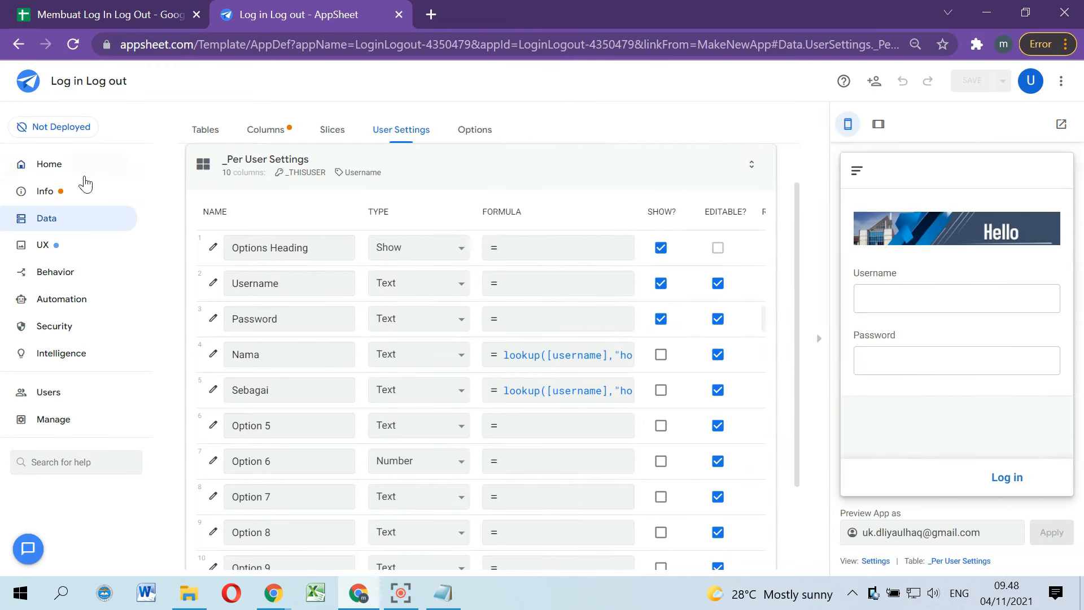
Step: Set the app's background image to the blue wavy-line pattern in the brand settings, check it in the tablet preview, and save the app
left_click(72, 218)
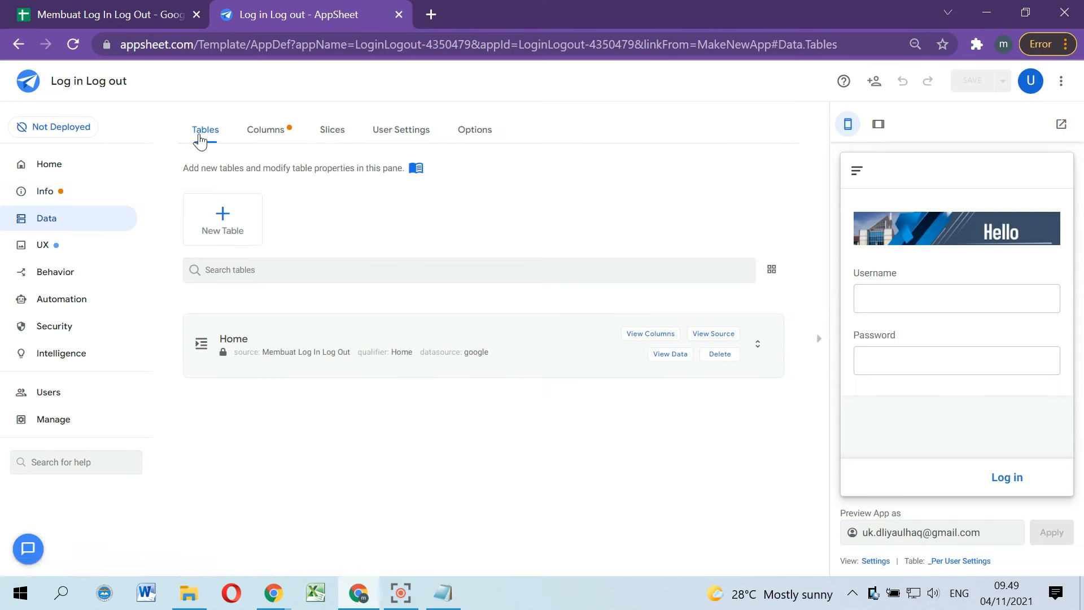
left_click(467, 133)
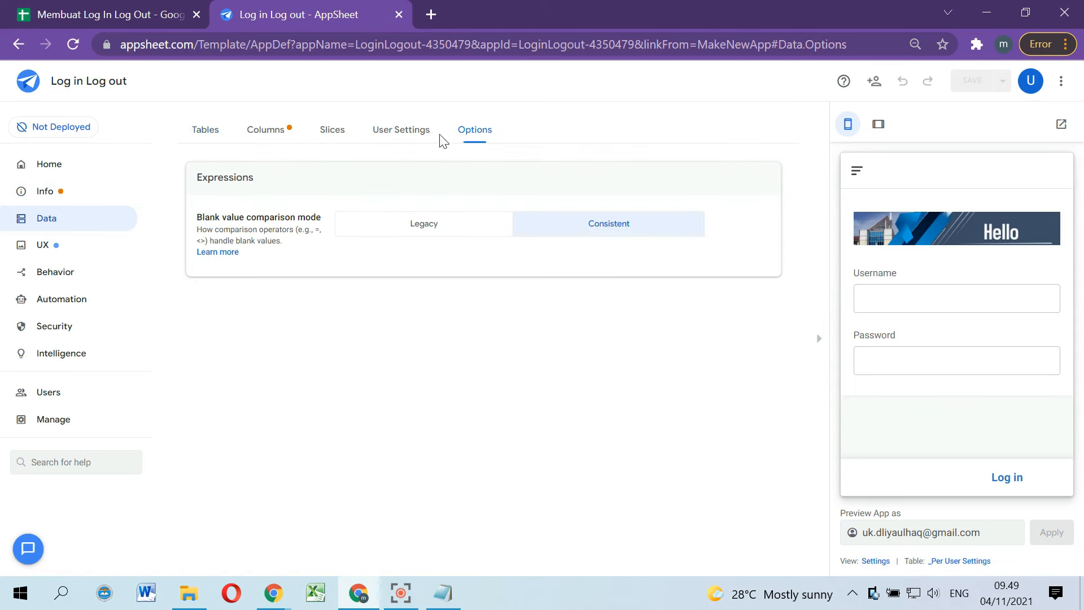
left_click(276, 129)
left_click(47, 192)
left_click(234, 131)
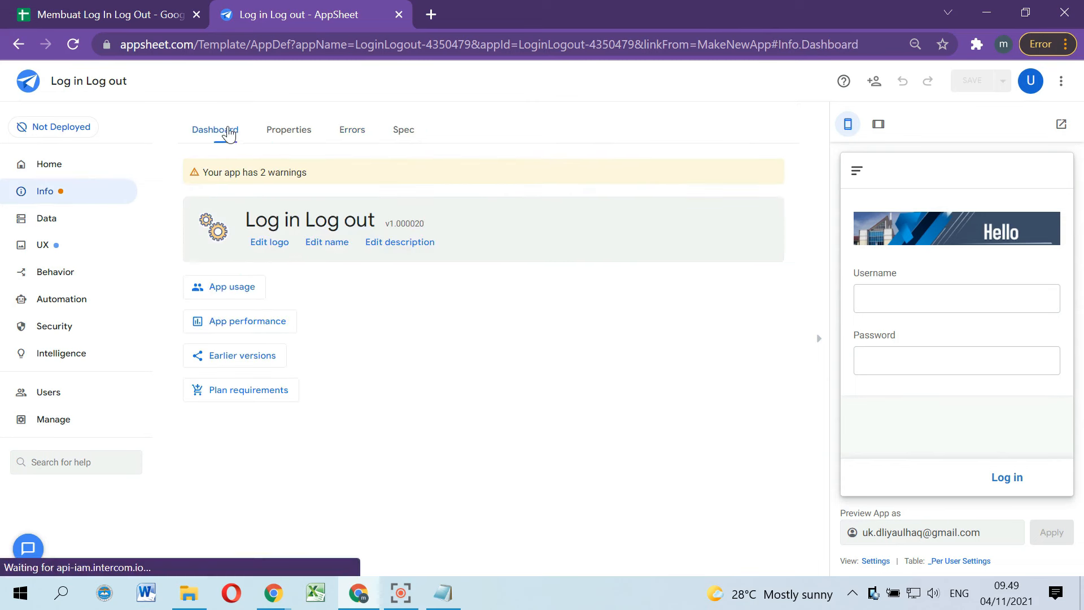
left_click(269, 243)
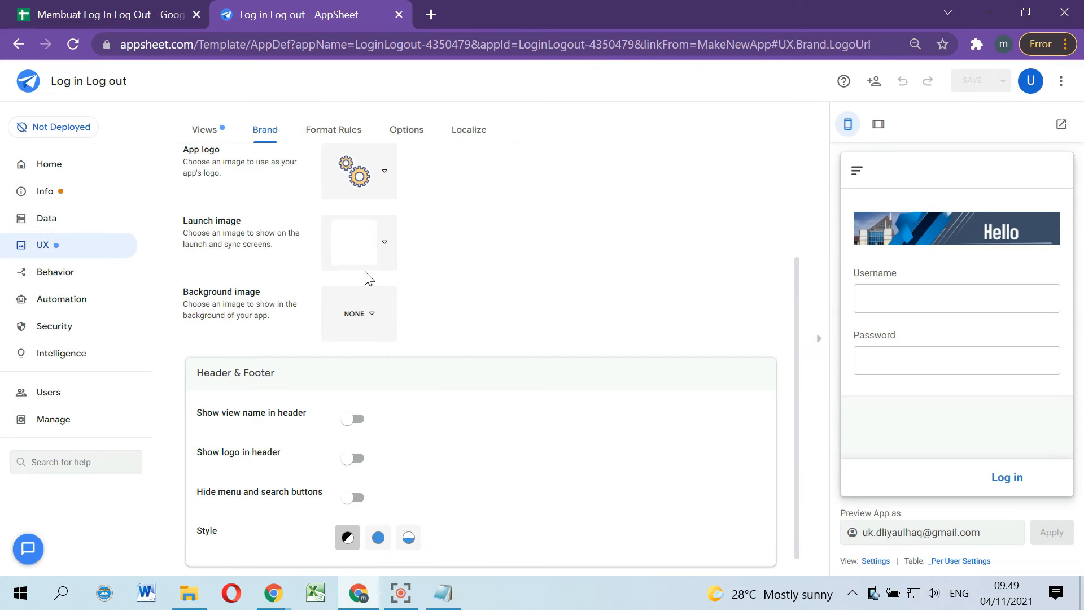
left_click(374, 318)
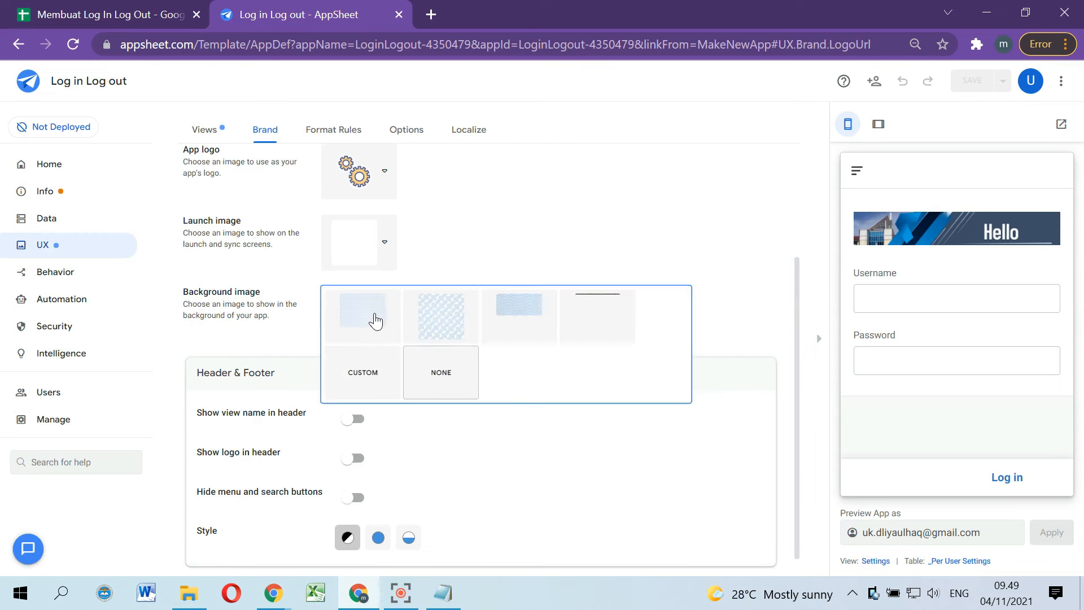
left_click(519, 322)
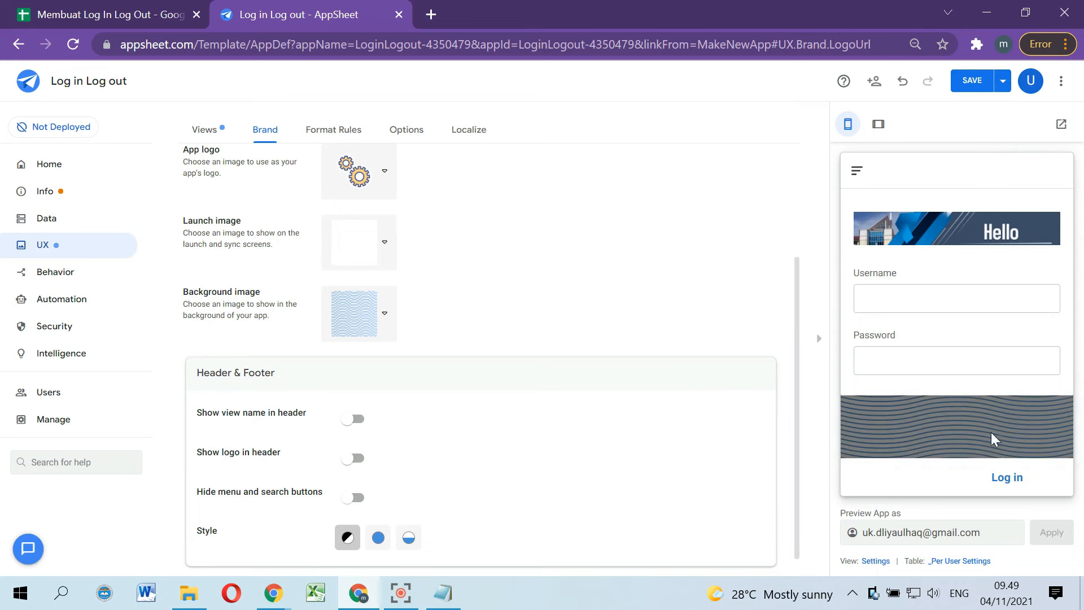
left_click(878, 124)
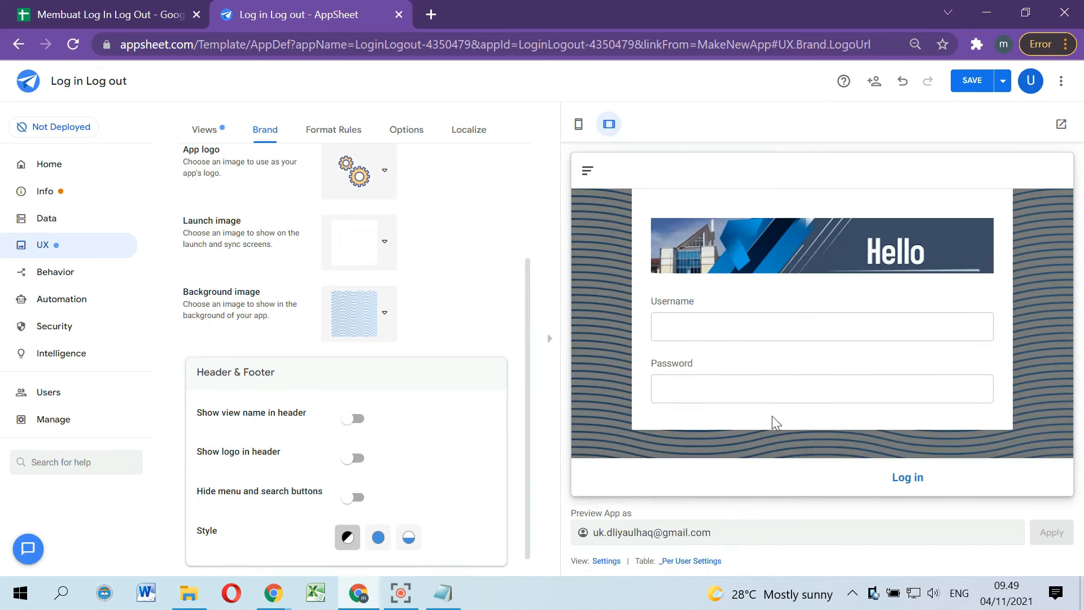
left_click(969, 80)
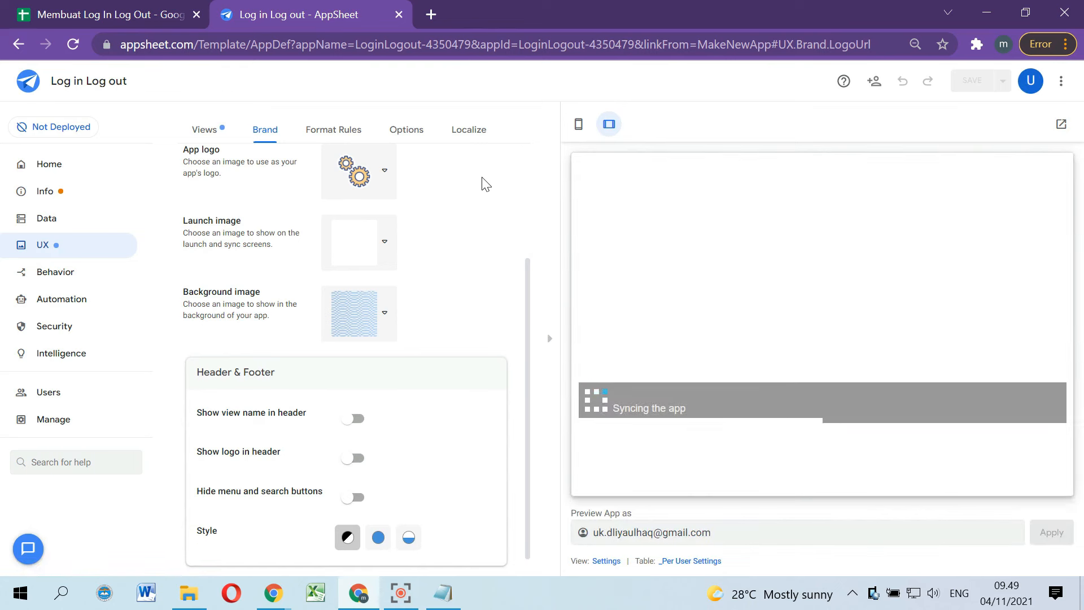
Step: Examine the preview's navigation menu and look through the app's Security, Intelligence and Behavior settings, including Smart Assistant and Offline/Sync
left_click(587, 169)
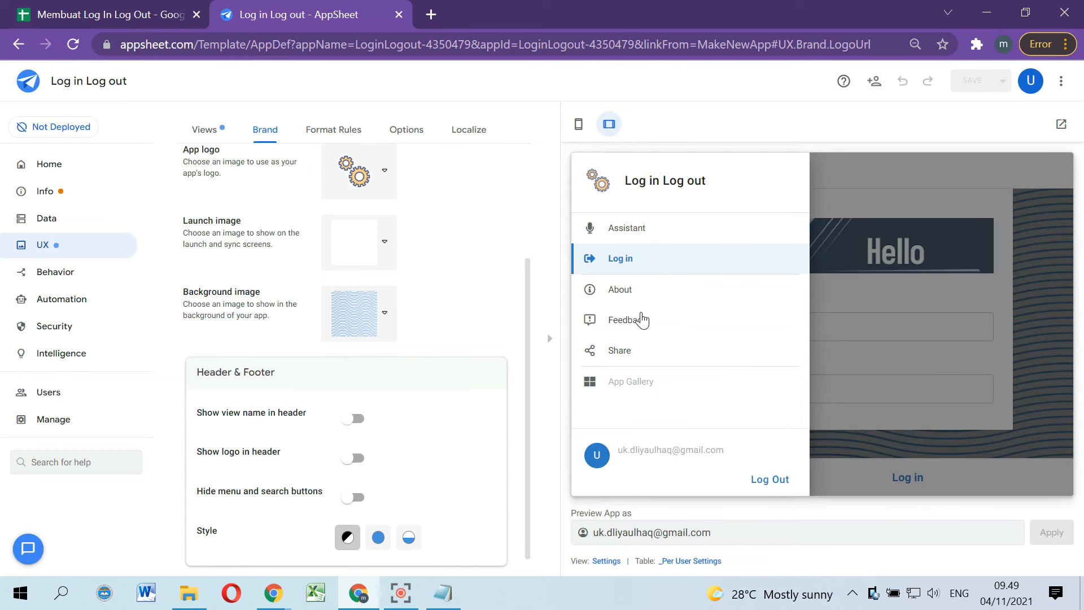
left_click(72, 328)
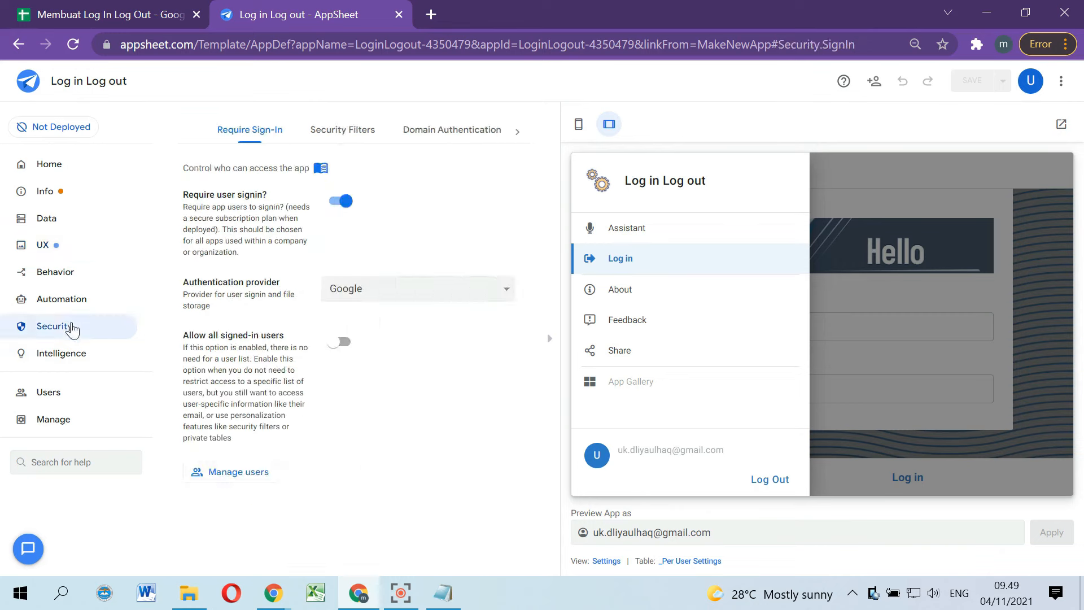
left_click(438, 132)
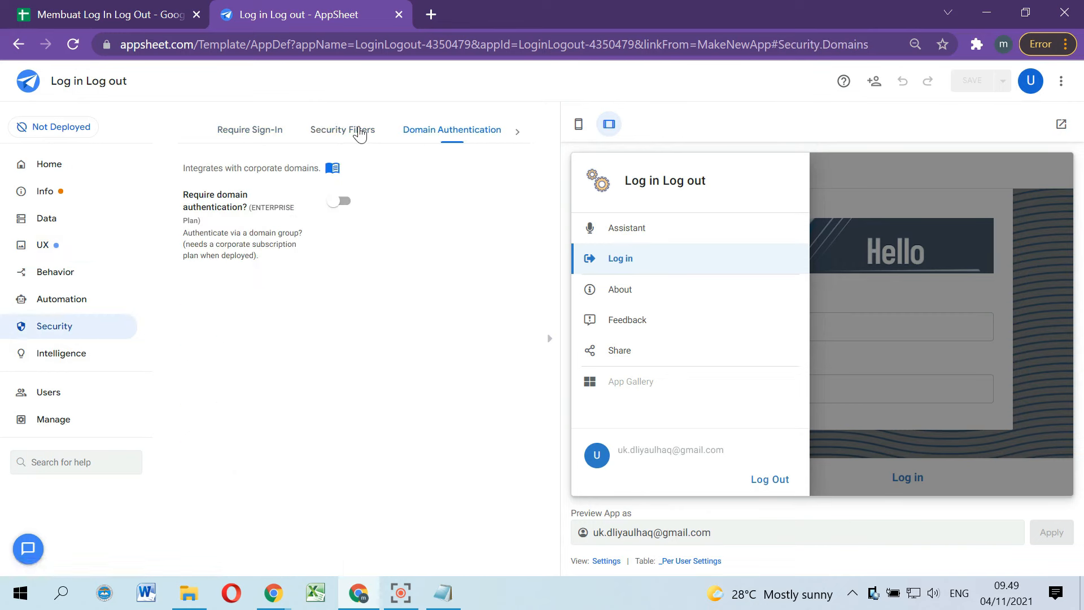
left_click(360, 132)
left_click(80, 356)
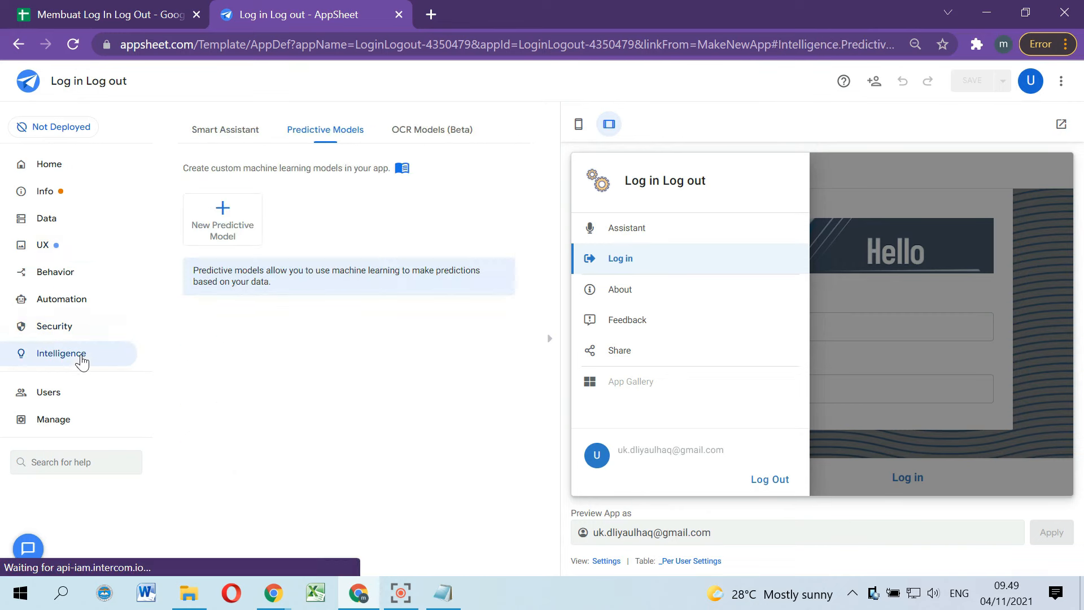
left_click(406, 135)
left_click(243, 132)
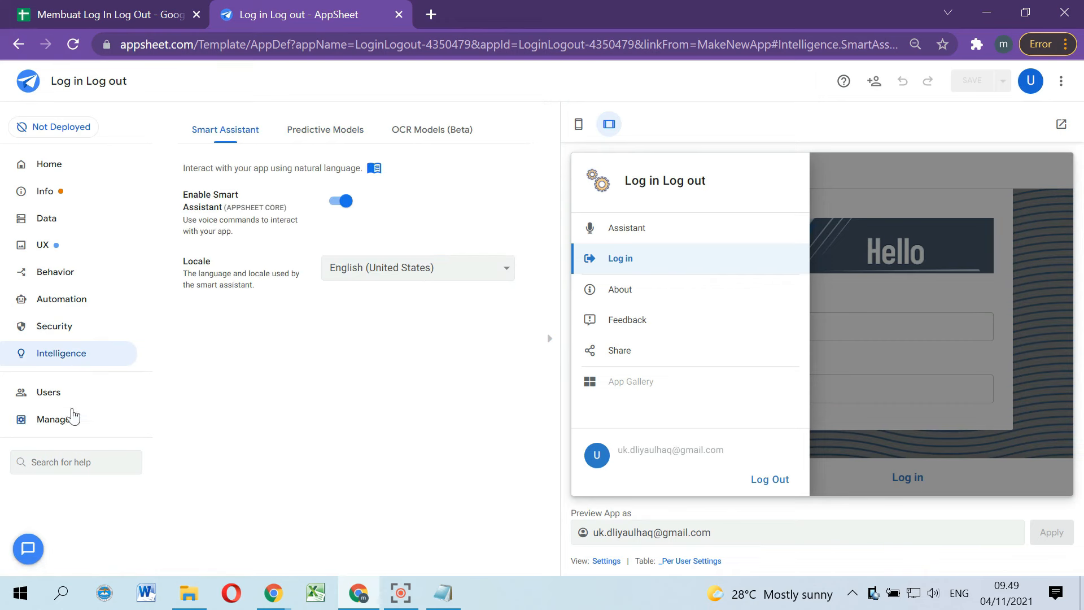
left_click(79, 282)
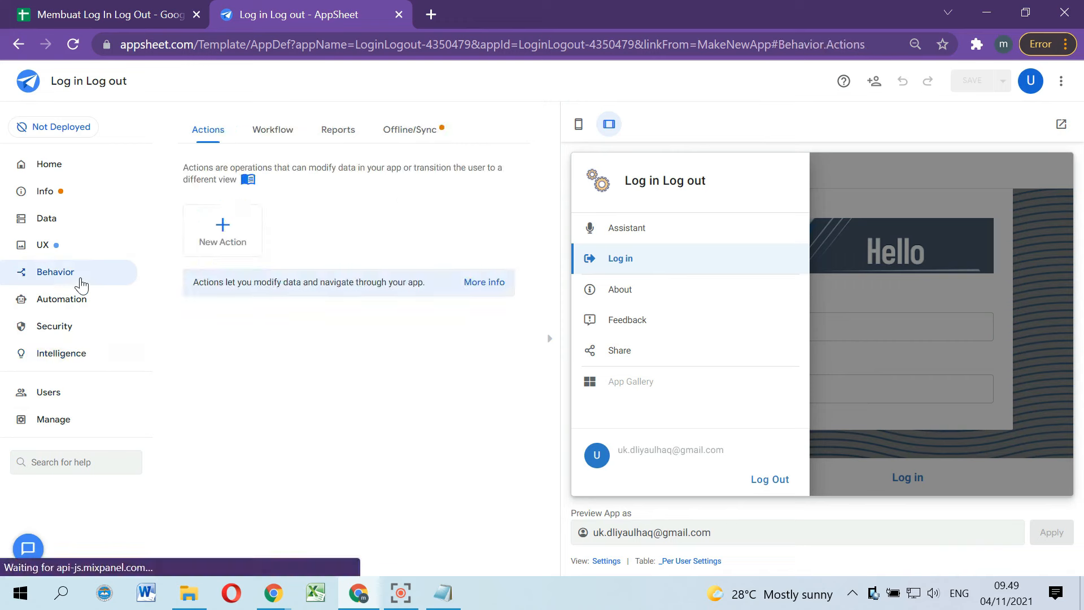
left_click(274, 134)
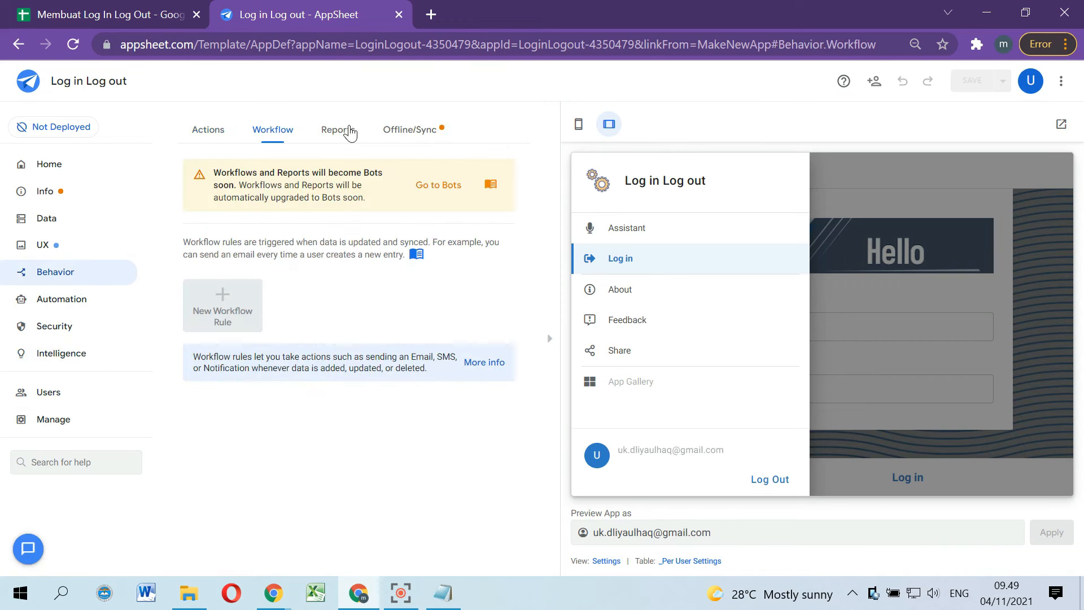
left_click(345, 132)
left_click(422, 134)
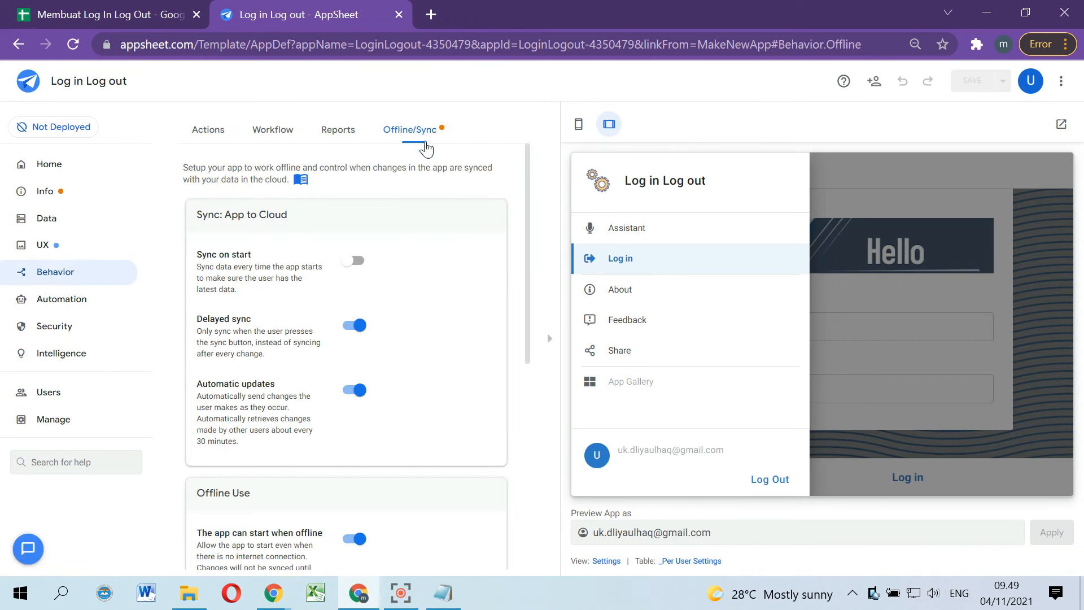
Step: Switch the app preview to mobile, choose Home as the starting view in the UX options, and close the preview's navigation menu
left_click(578, 125)
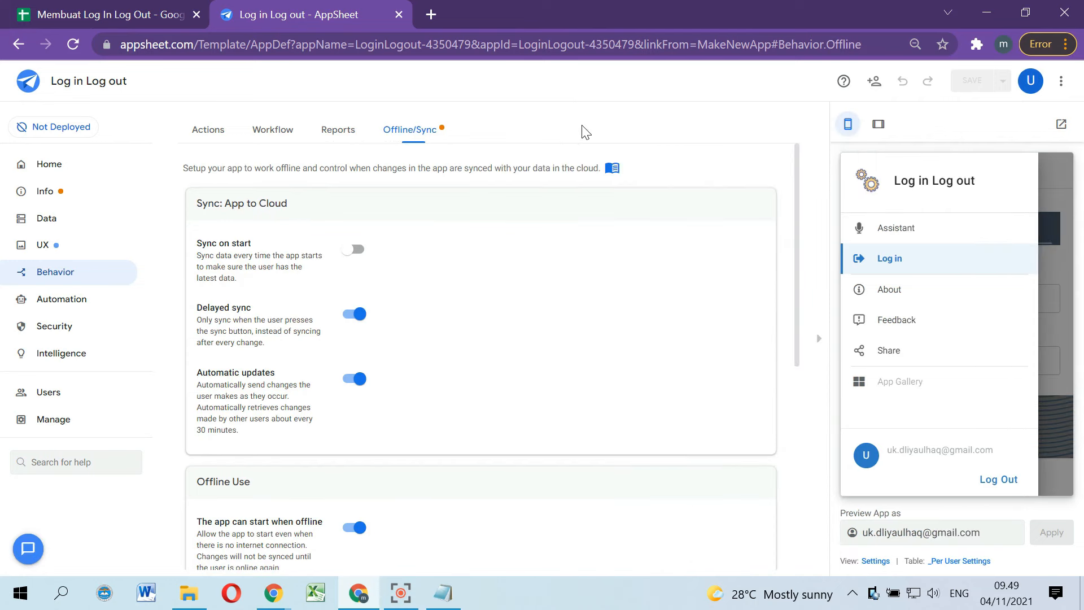
left_click(56, 248)
left_click(417, 139)
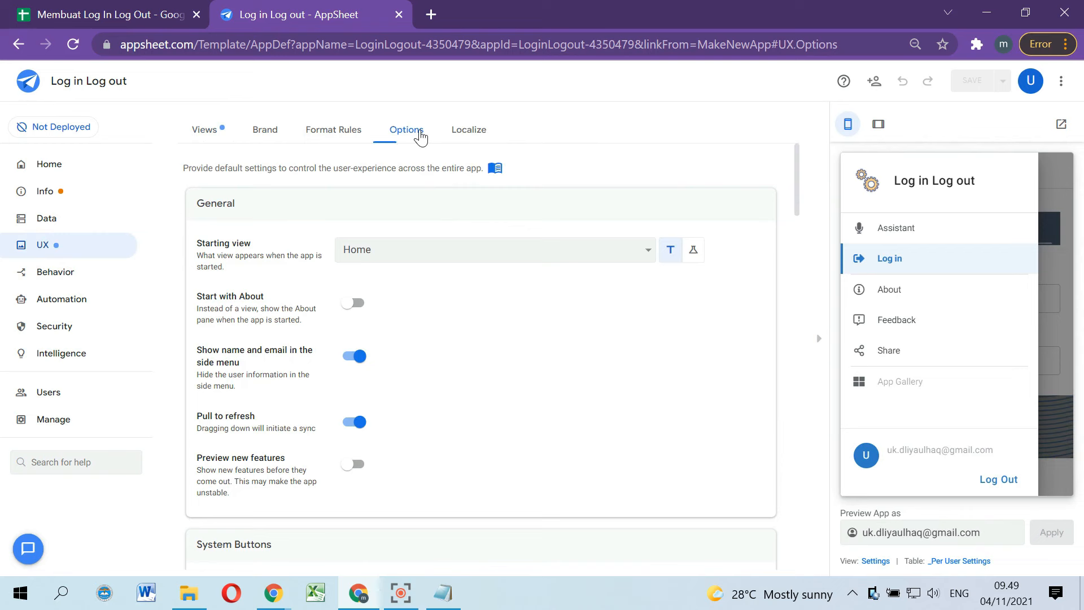
left_click(360, 253)
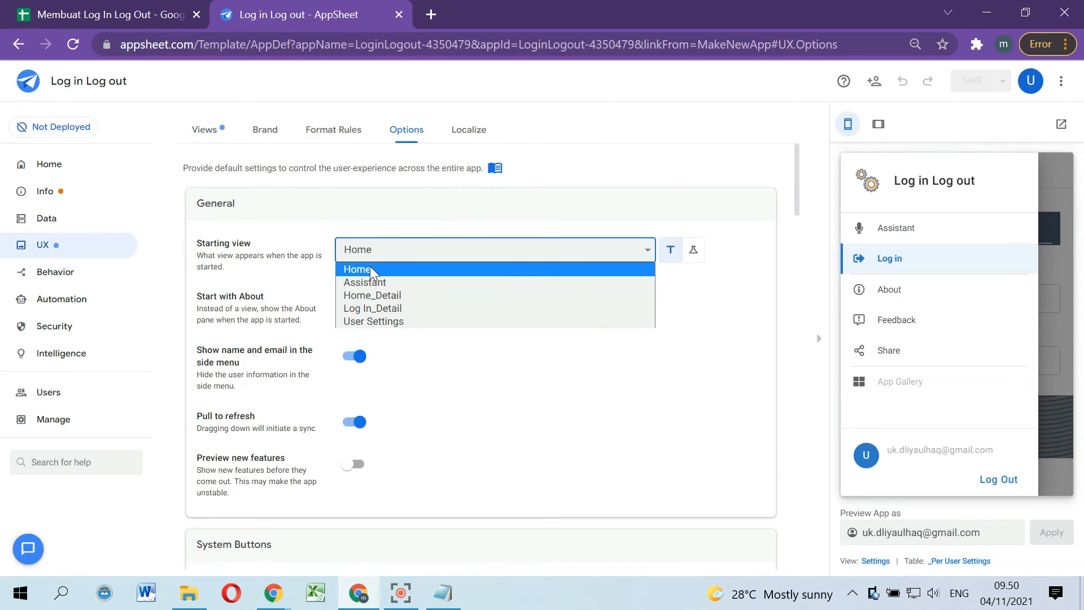
left_click(375, 270)
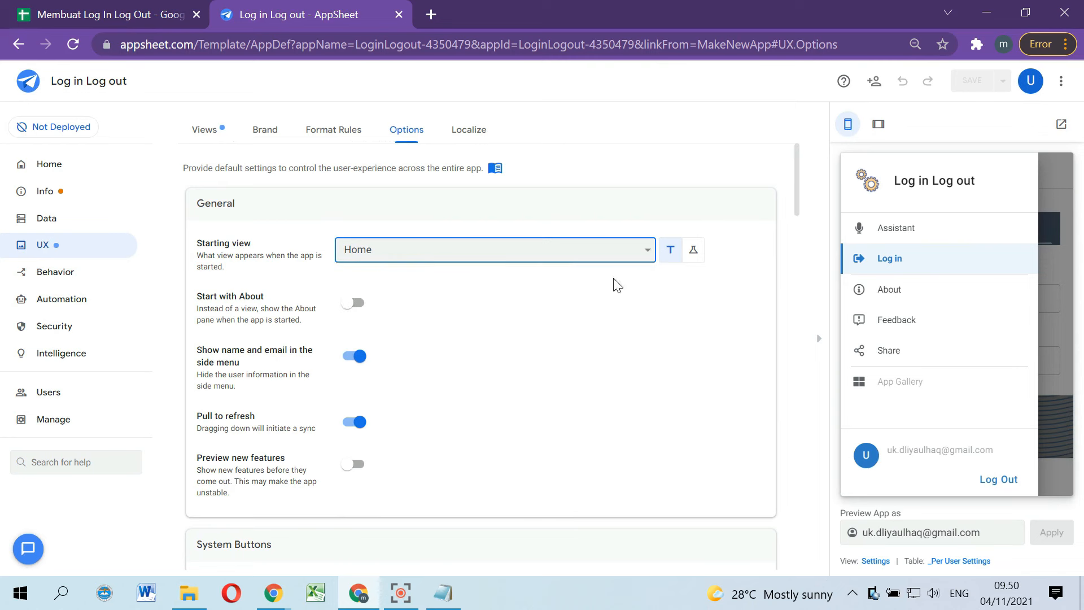
left_click(1045, 433)
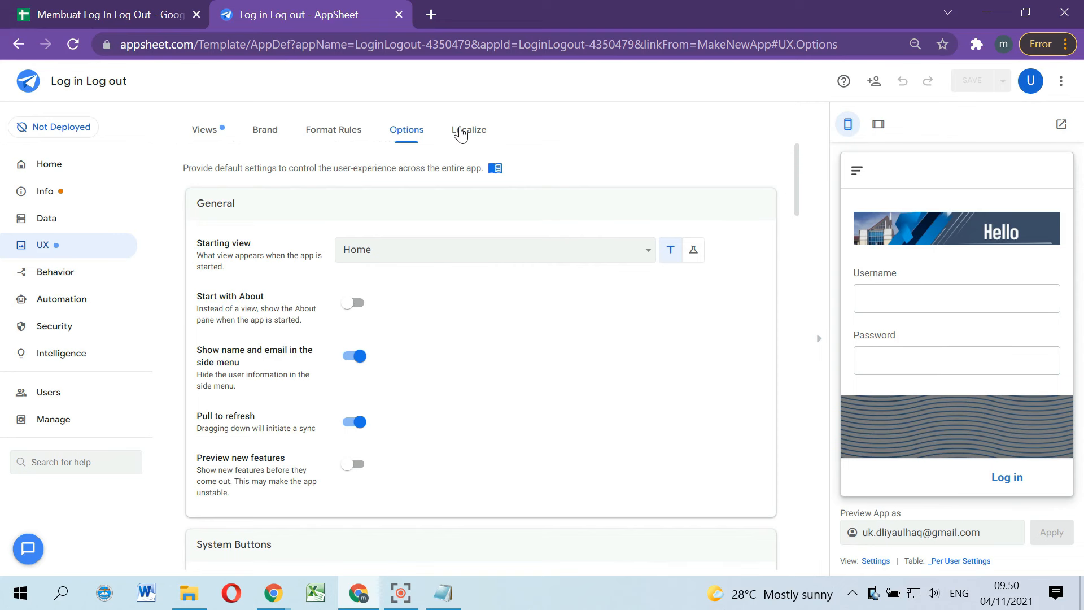
Step: Turn off the UX option that allows users to provide feedback, with the preview's navigation menu open
left_click(276, 132)
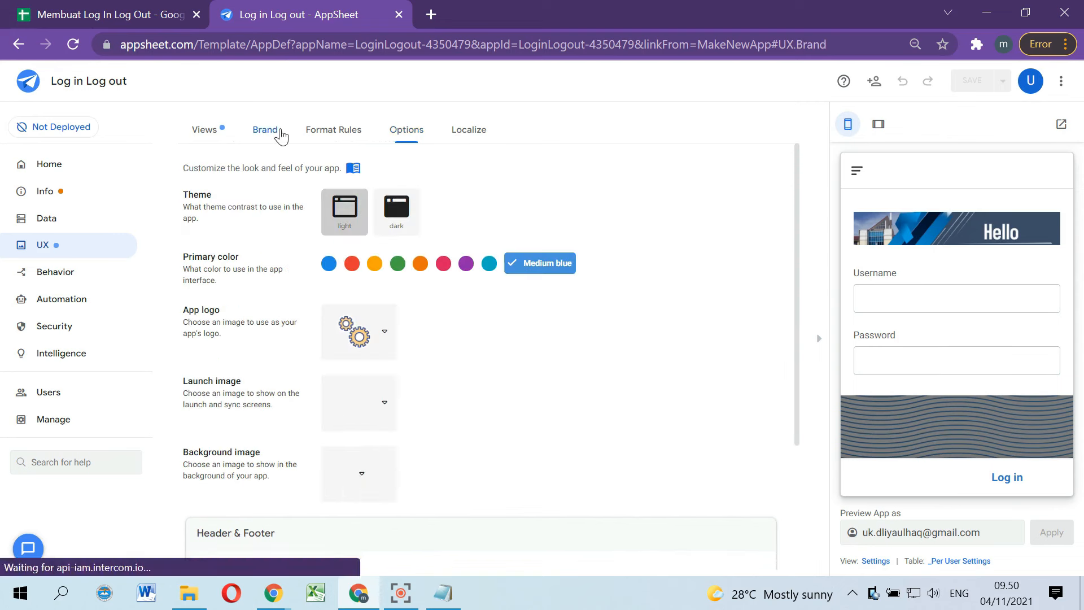
left_click(341, 136)
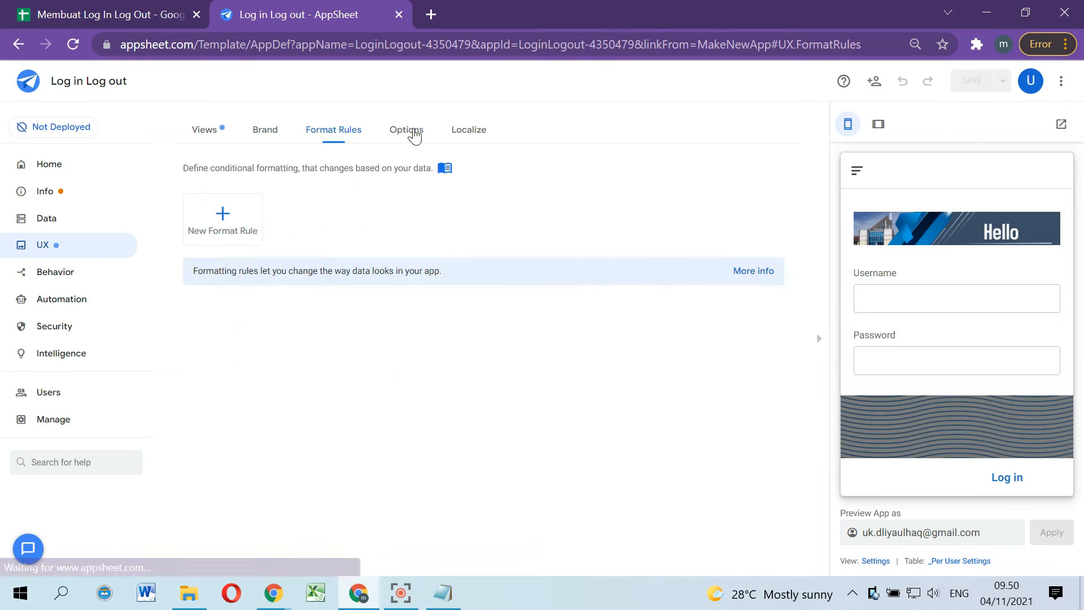
left_click(404, 132)
left_click(464, 133)
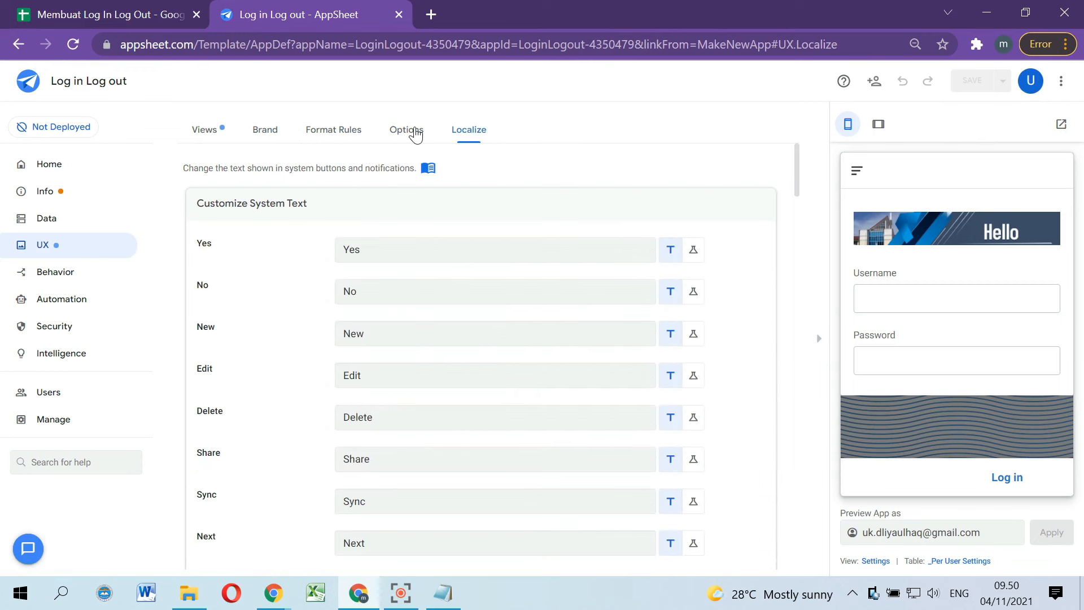
left_click(417, 134)
scroll(394, 378, "down", 3)
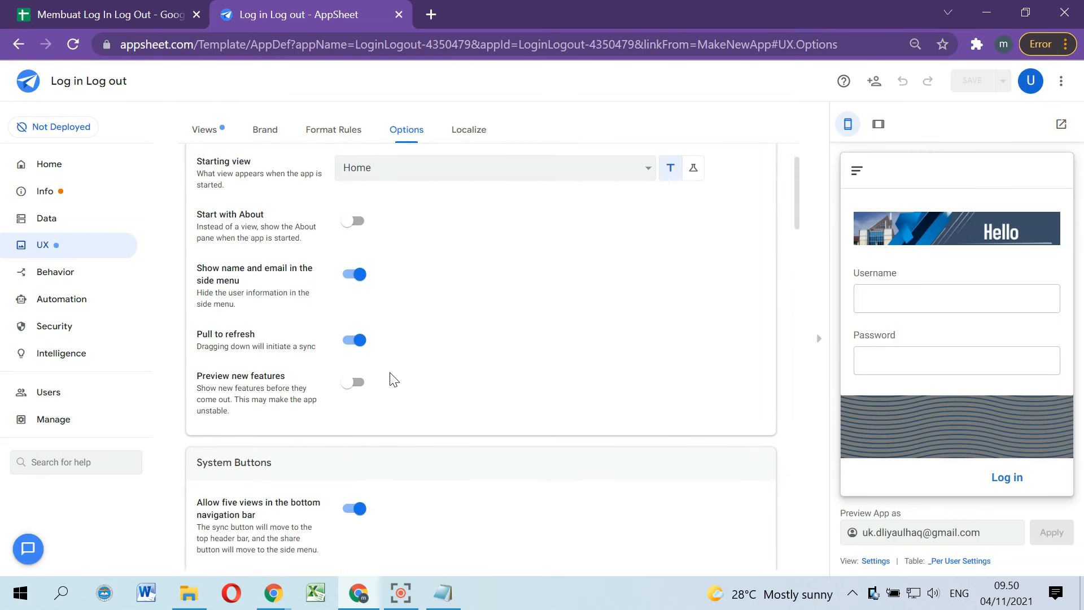
scroll(393, 378, "down", 4)
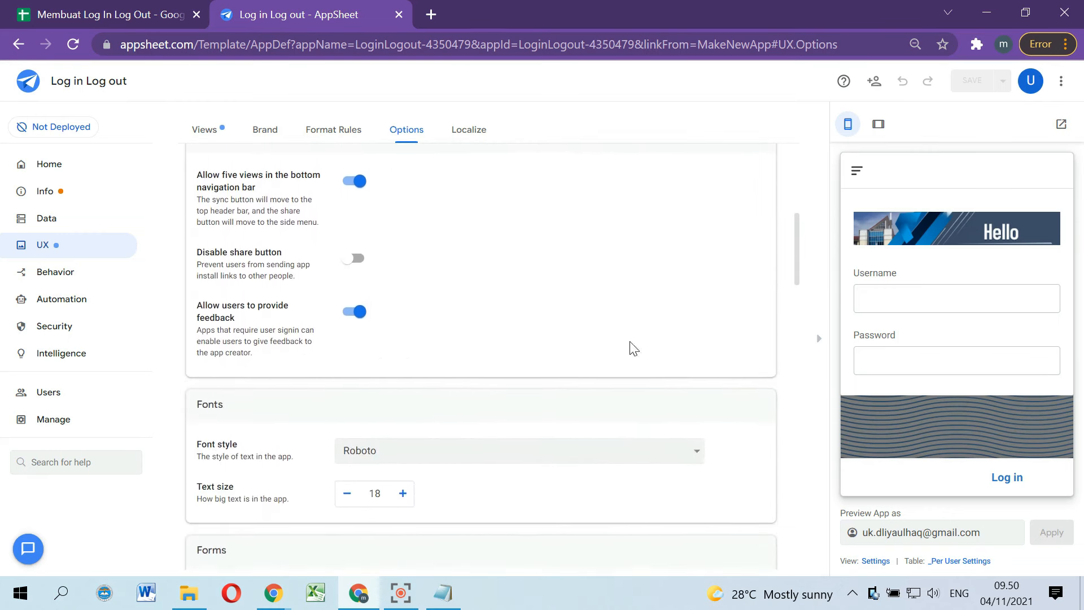
left_click(857, 171)
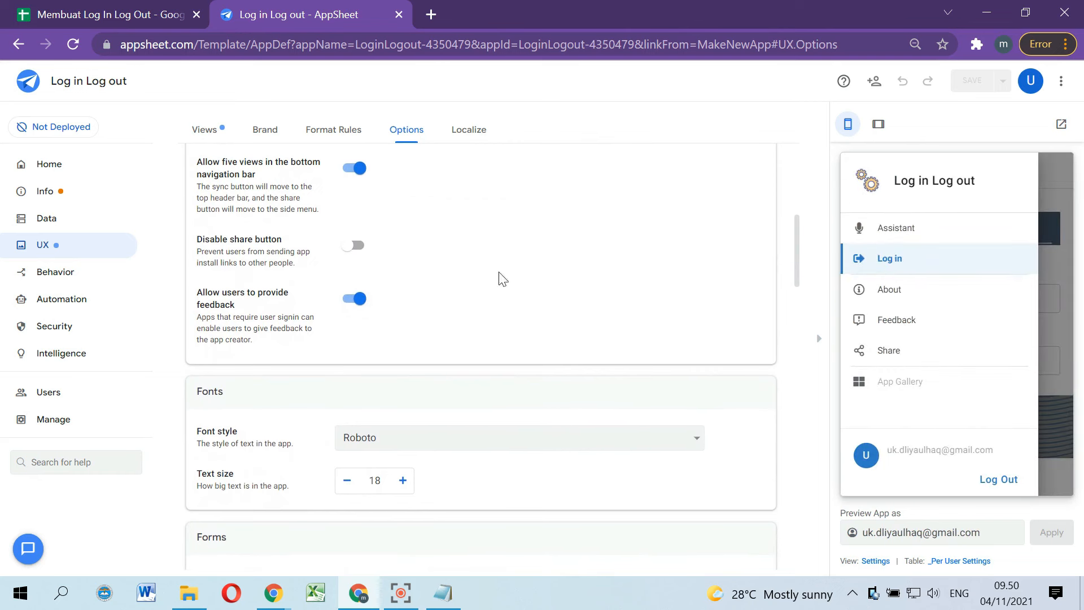
left_click(353, 312)
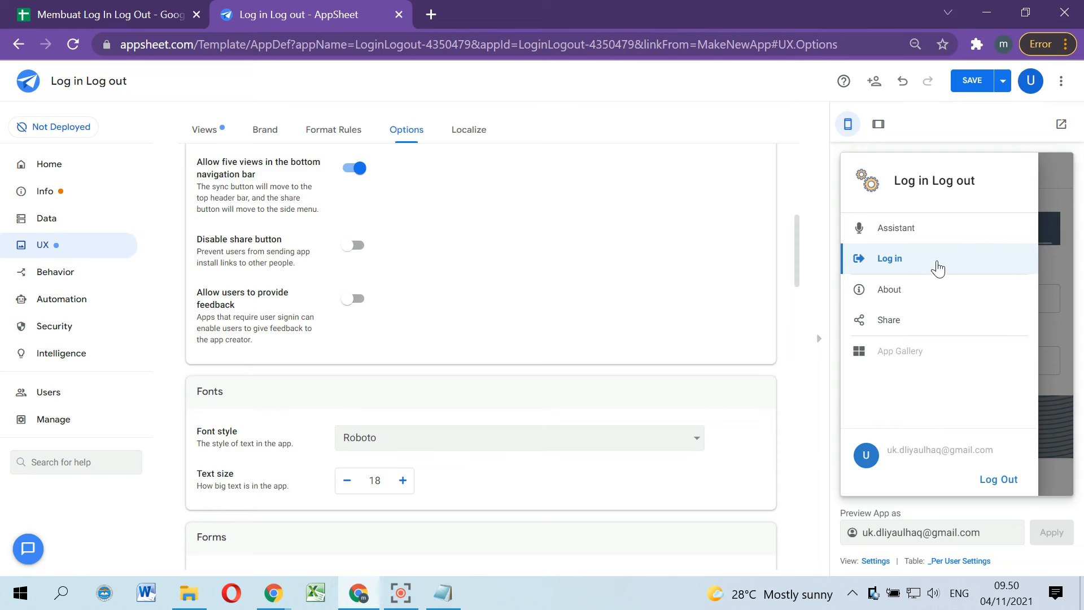
Step: Look through the remaining UX options and turn on Disable share button in the system buttons settings
scroll(541, 425, "down", 2)
scroll(541, 430, "down", 6)
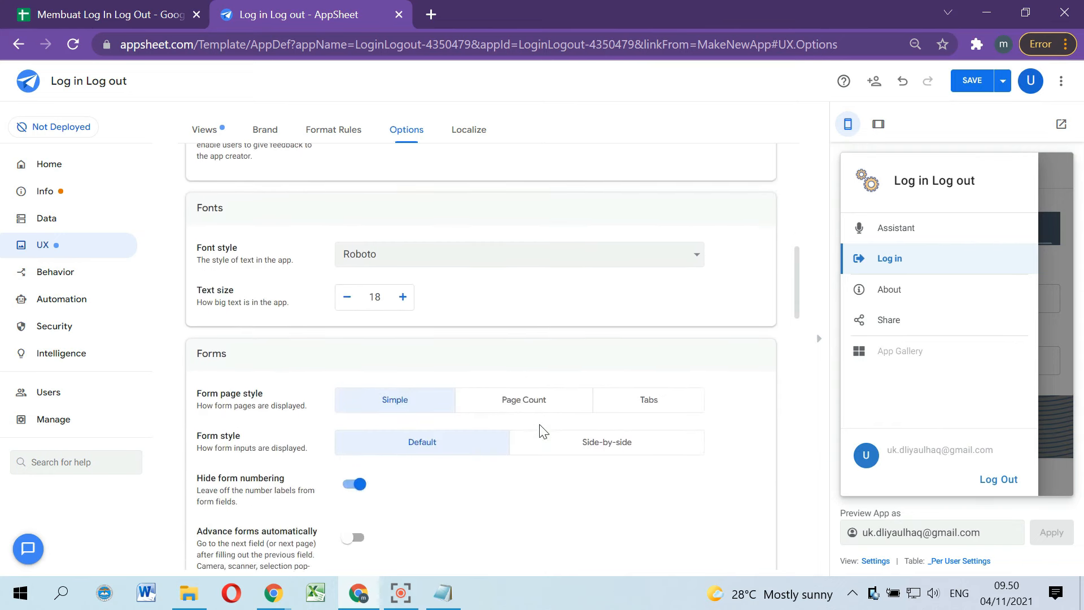
scroll(542, 430, "down", 7)
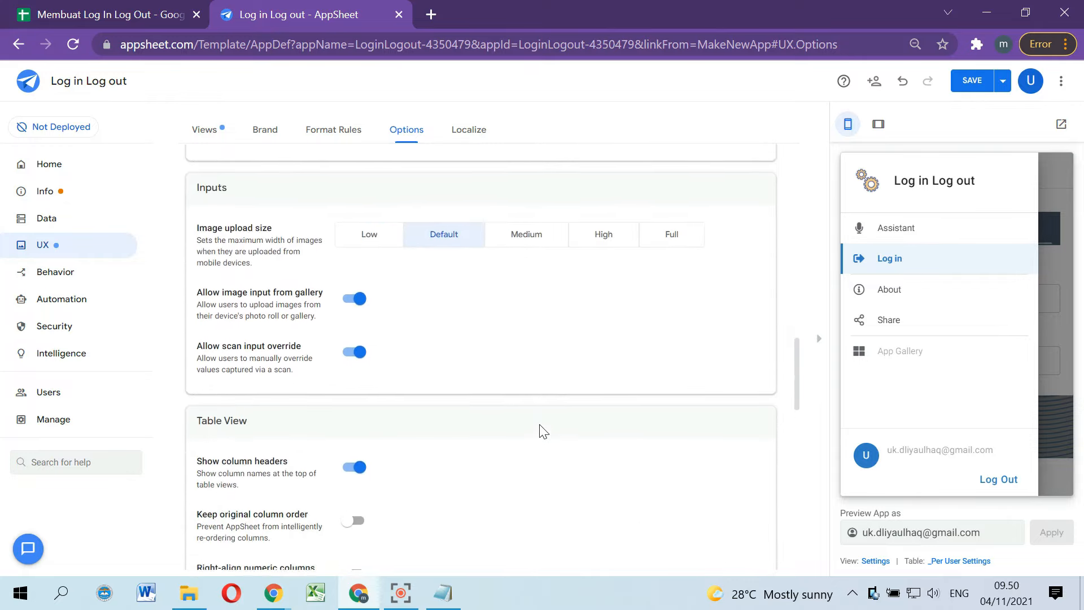
scroll(541, 432, "down", 10)
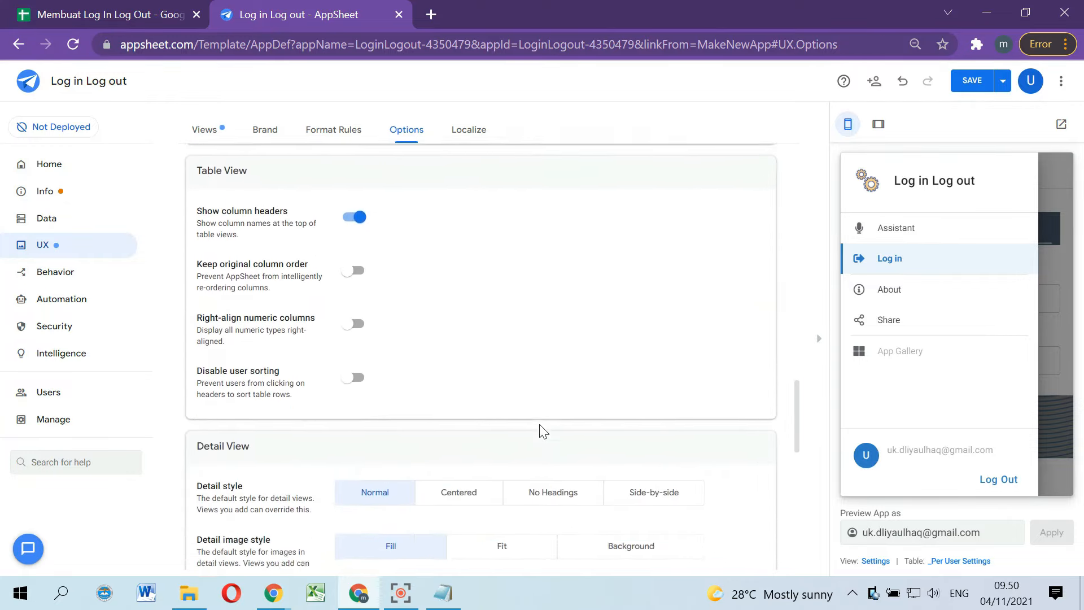
scroll(541, 432, "down", 10)
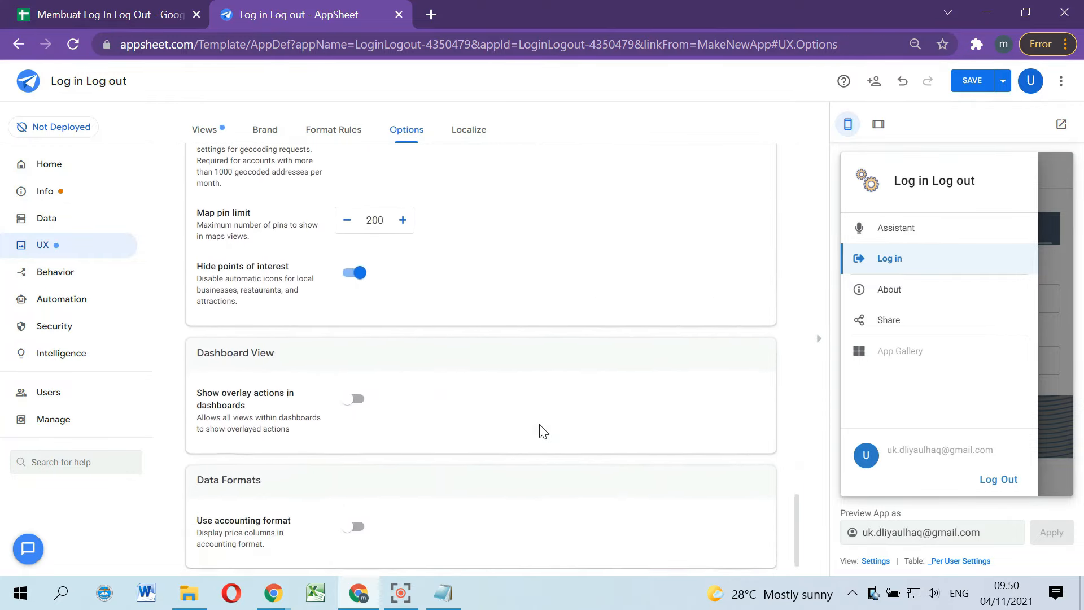
scroll(541, 432, "up", 5)
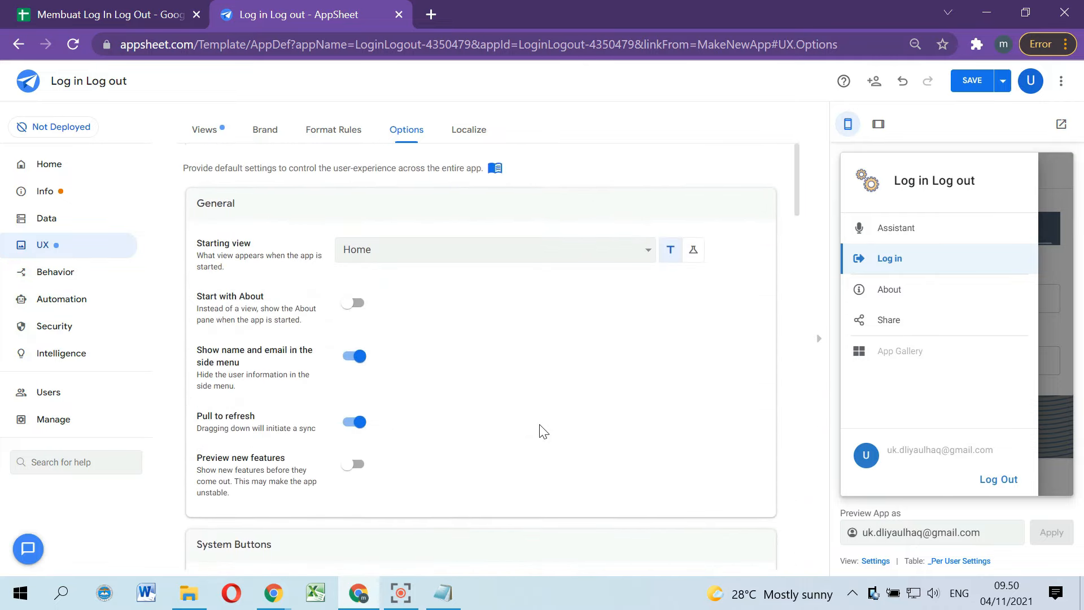
scroll(544, 432, "down", 3)
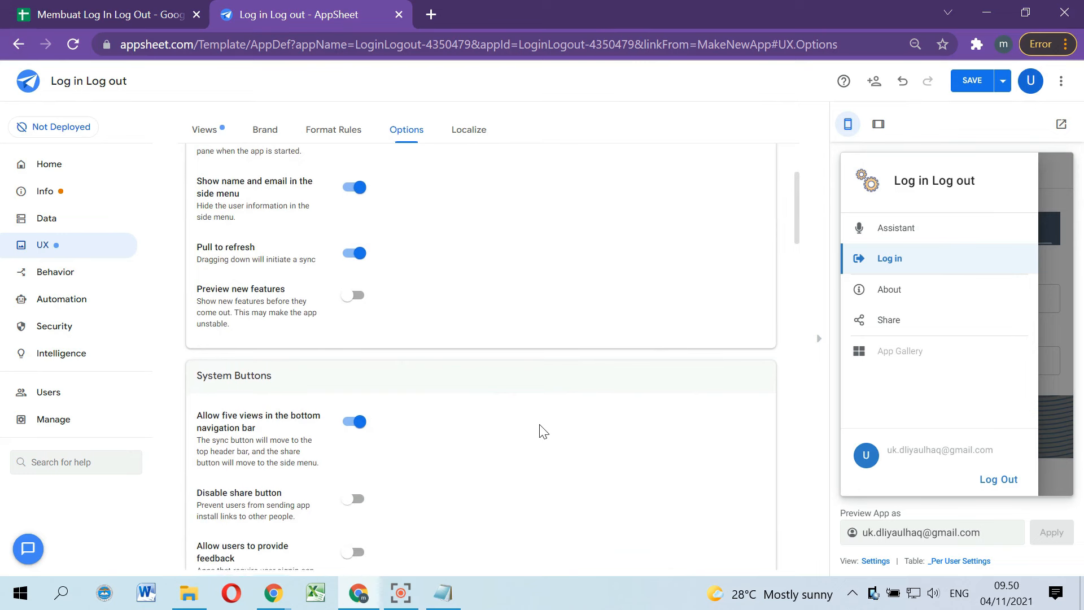
scroll(544, 432, "down", 3)
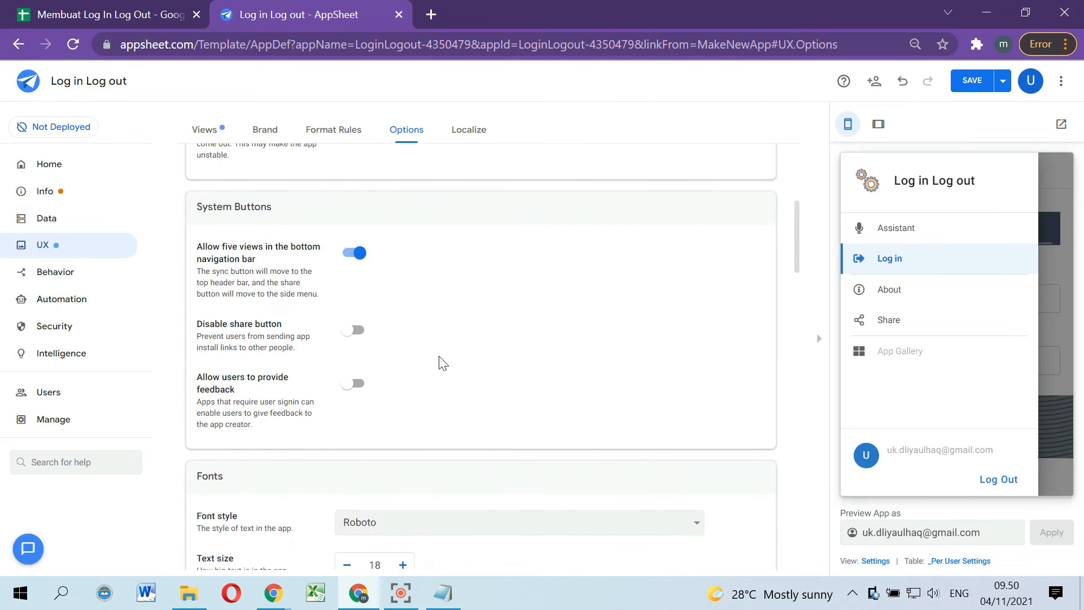
left_click(355, 331)
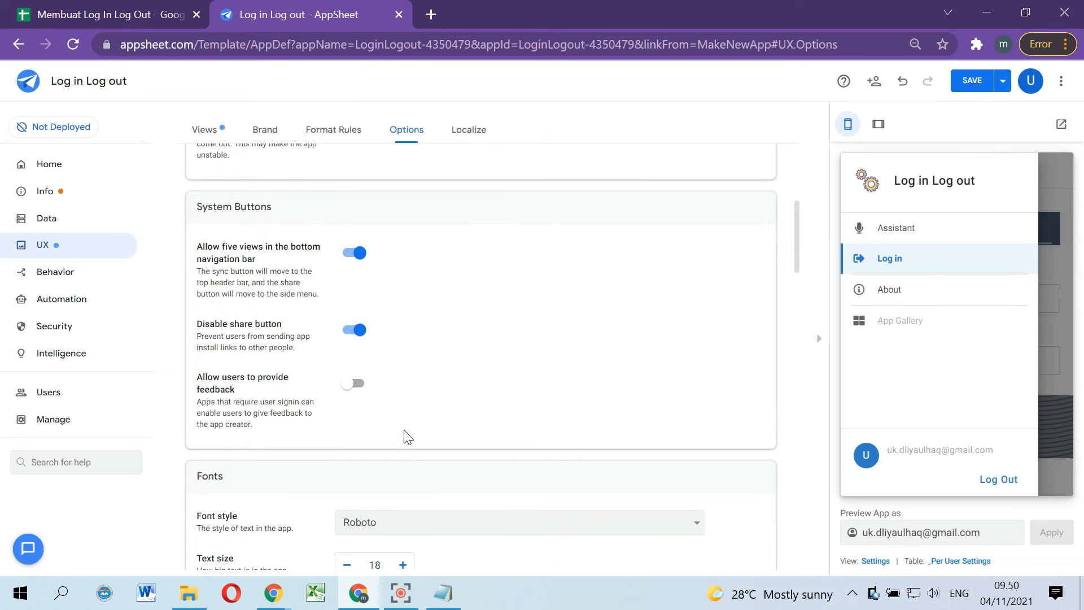
Step: Turn off the Smart Assistant in the app's Intelligence settings and save the app
left_click(90, 357)
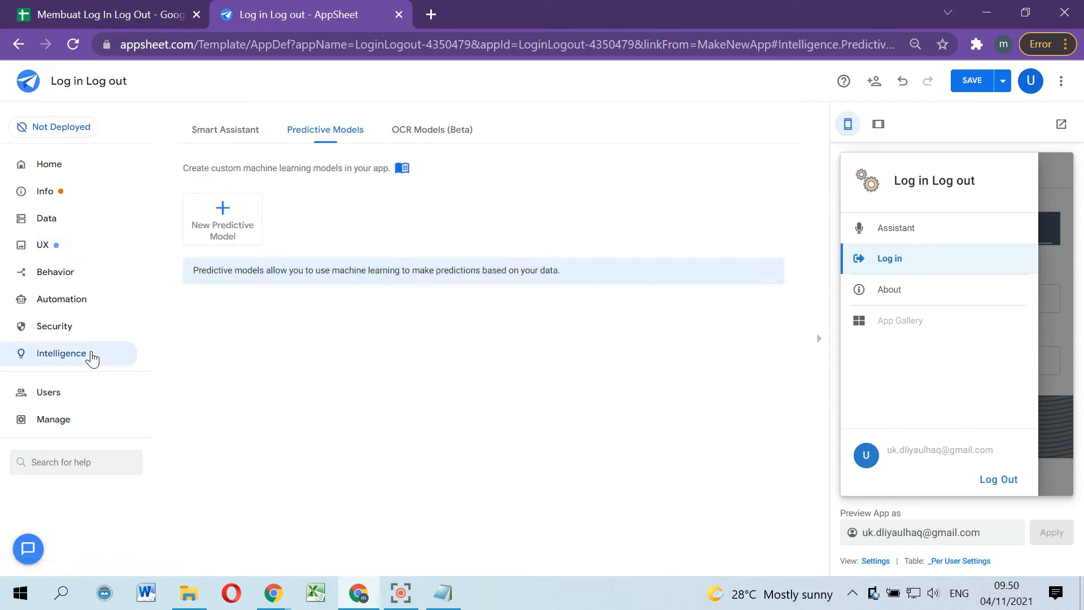
left_click(226, 135)
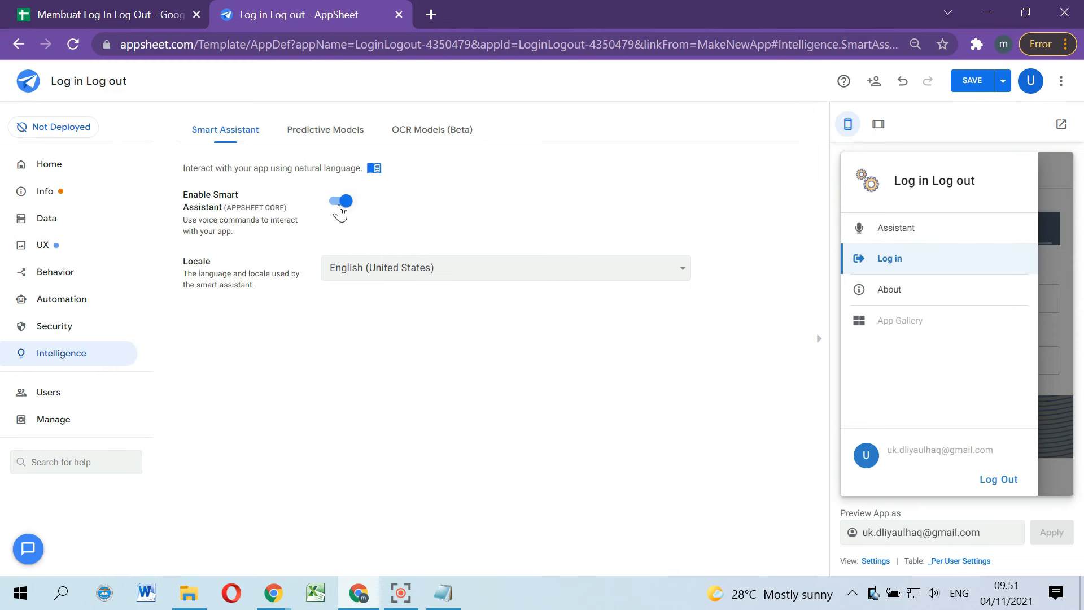
left_click(339, 207)
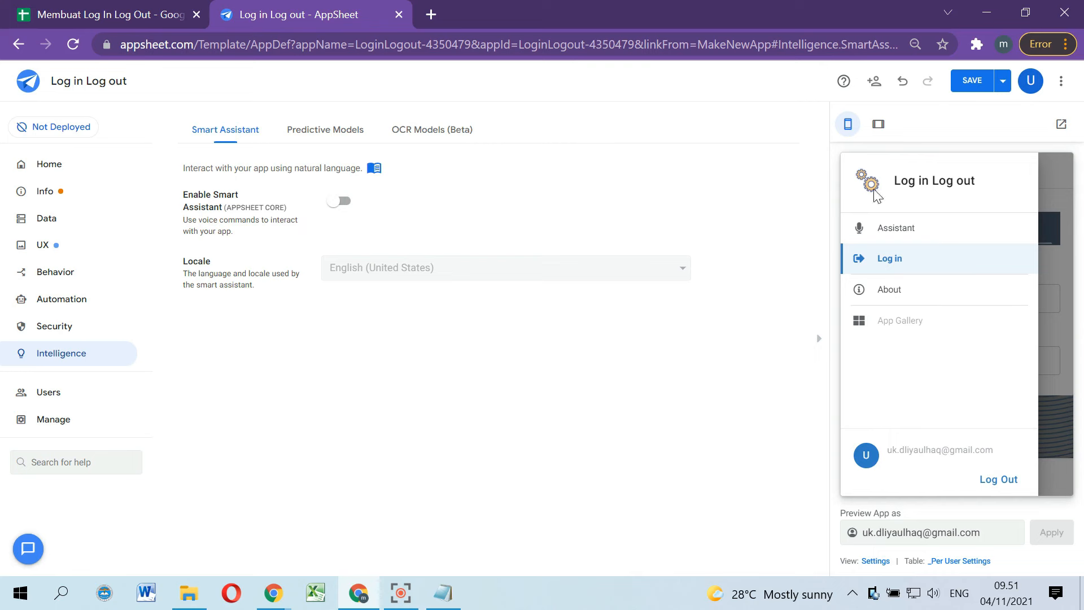
left_click(969, 82)
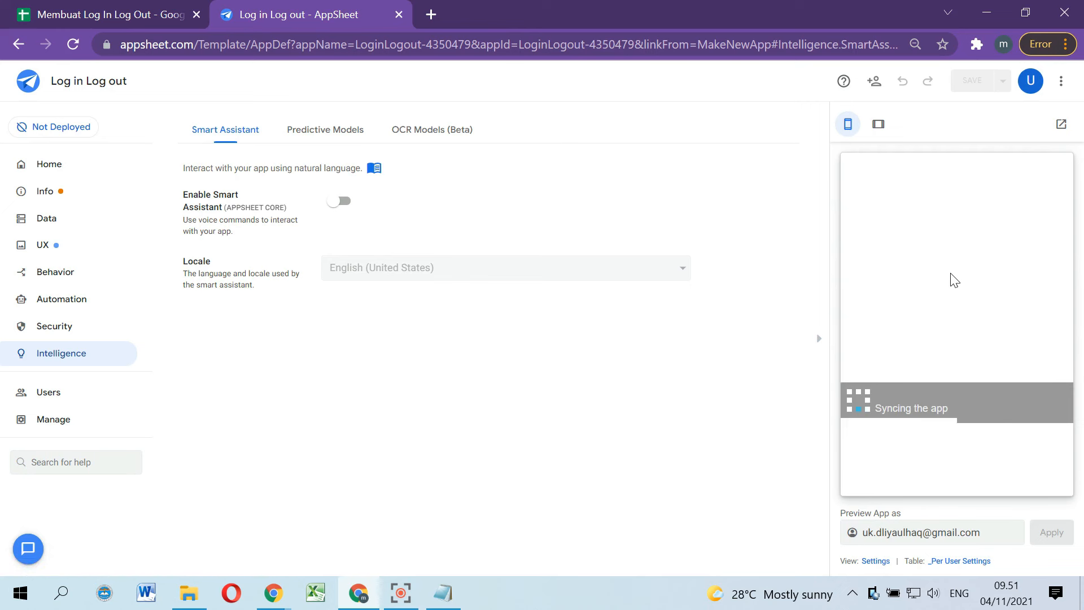
Step: Check the entries in the mobile preview's navigation menu and open the log in form from it
left_click(855, 170)
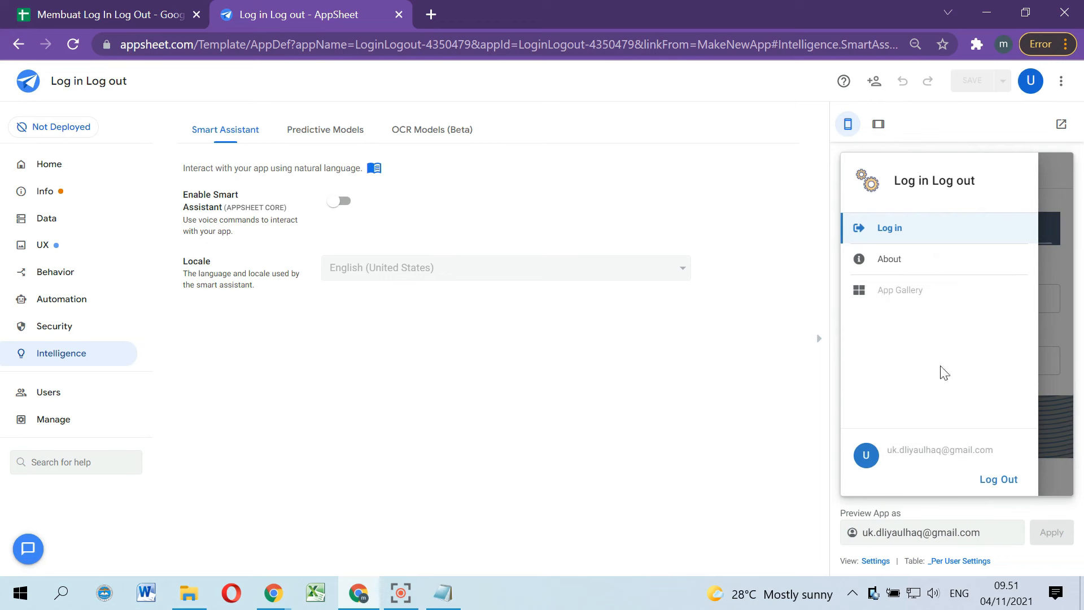
left_click(892, 229)
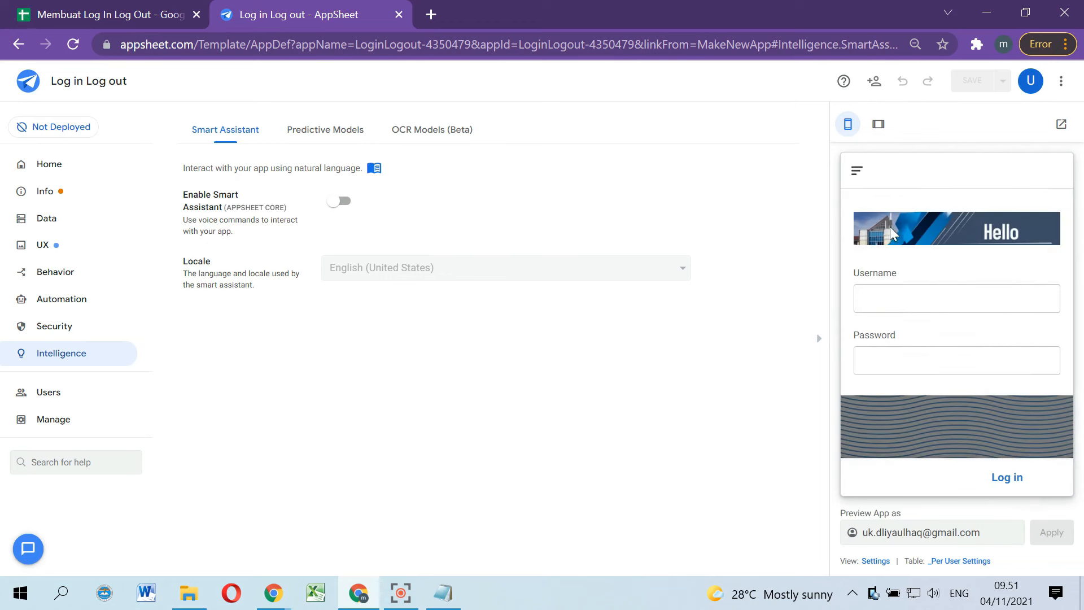
left_click(857, 170)
left_click(907, 224)
left_click(926, 349)
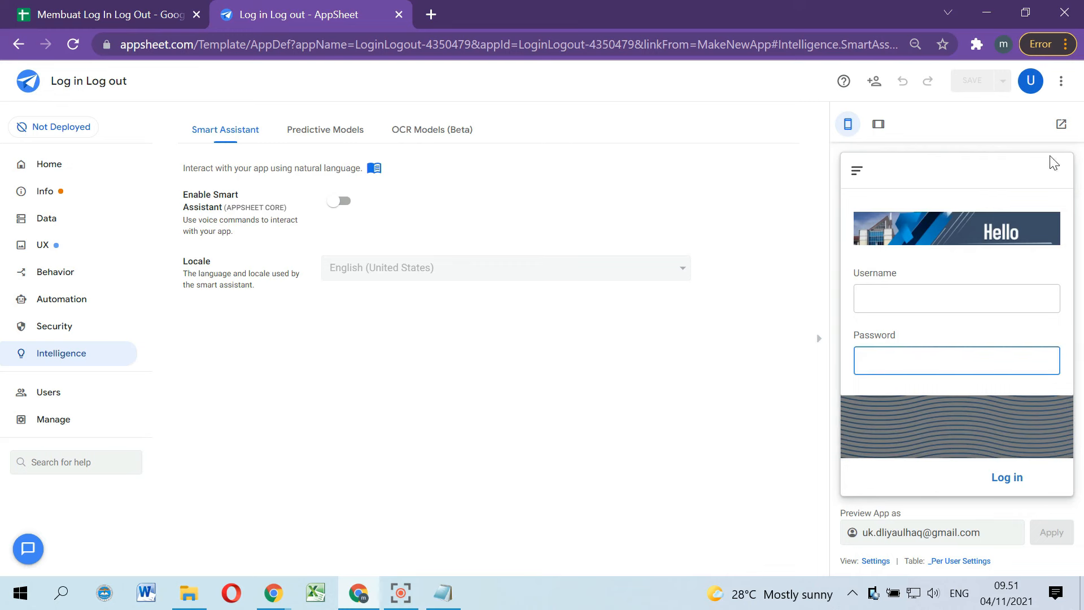
Step: Open the app in its own browser tab, check the Home view, and bring up the log in form from the navigation menu
left_click(1061, 124)
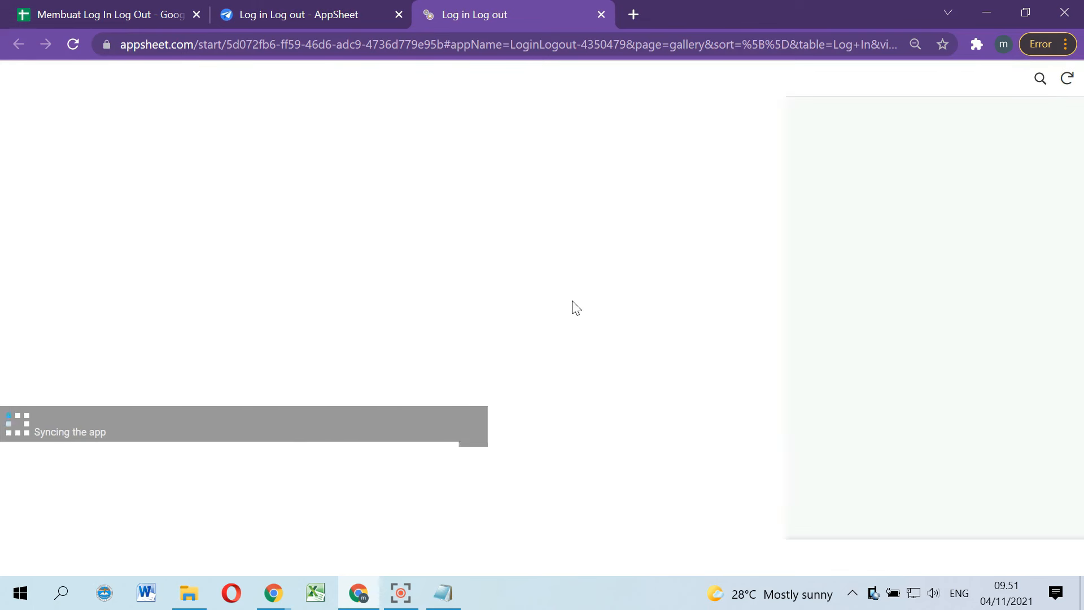
left_click(542, 558)
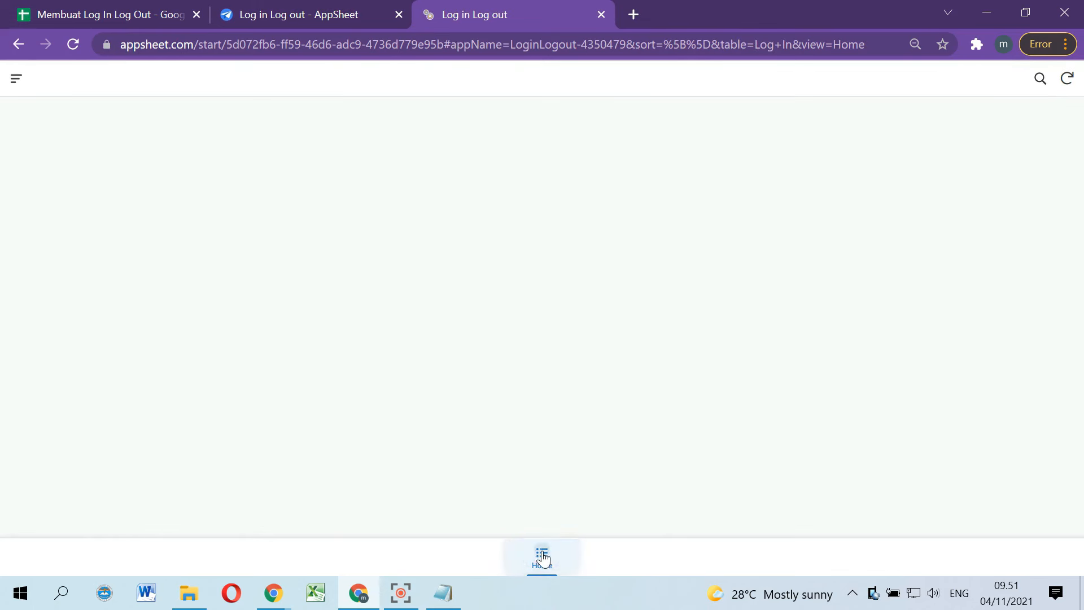
left_click(544, 560)
left_click(545, 556)
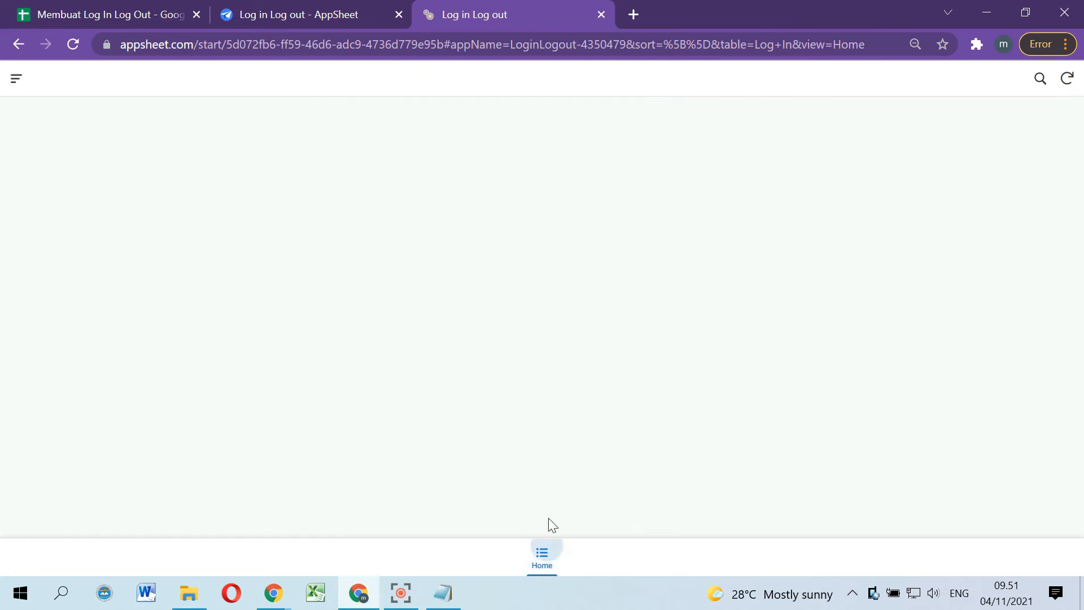
left_click(14, 79)
left_click(52, 135)
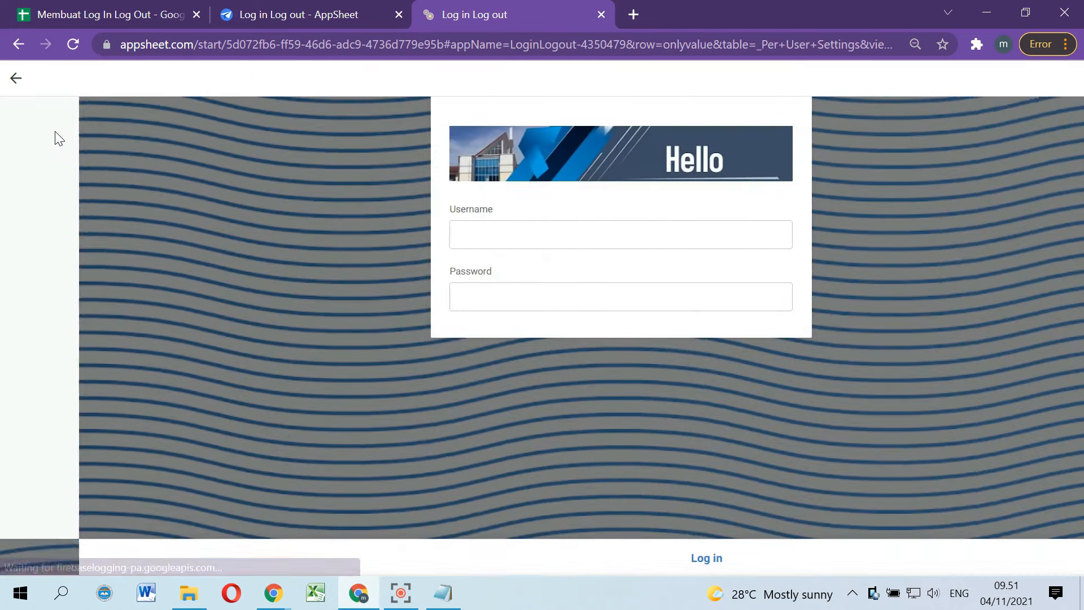
Step: Look up the Siswa account's user ID in the Google Sheet, enter it as the username and try an incorrect password
left_click(461, 230)
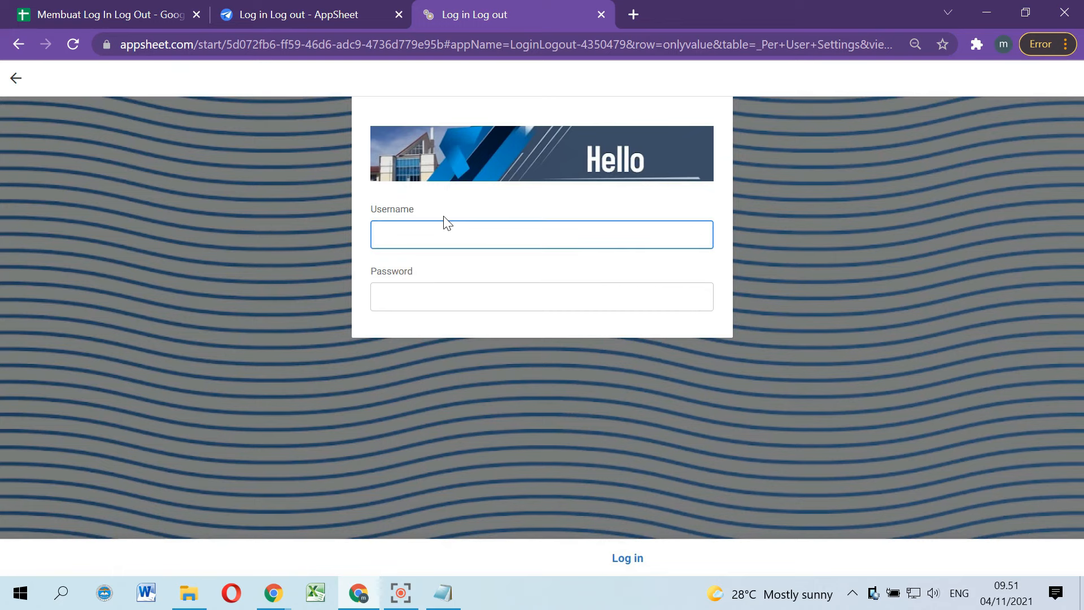
left_click(108, 12)
left_click(166, 237)
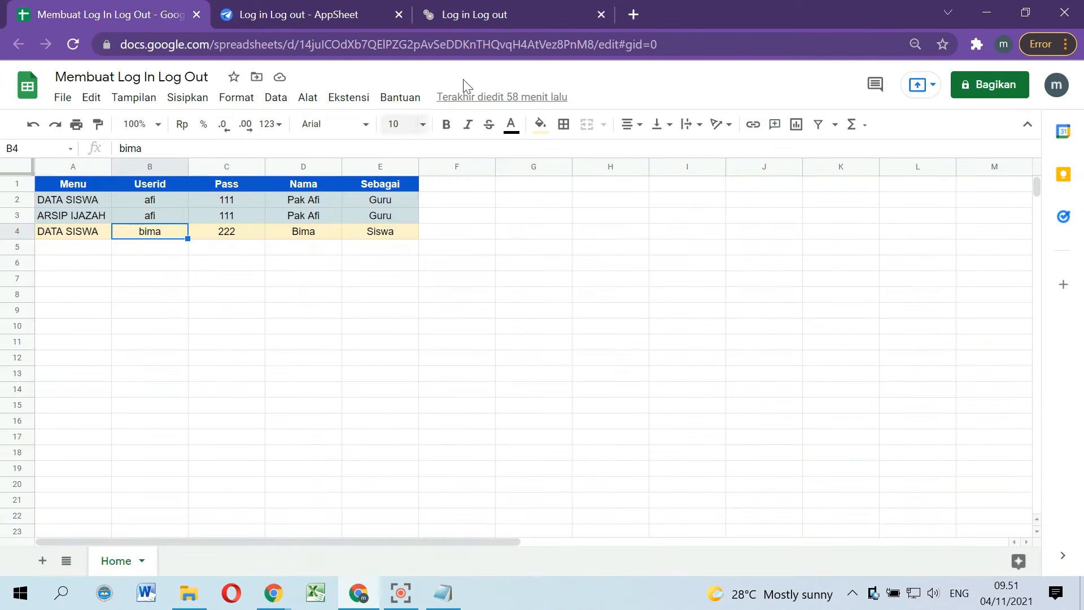
left_click(480, 14)
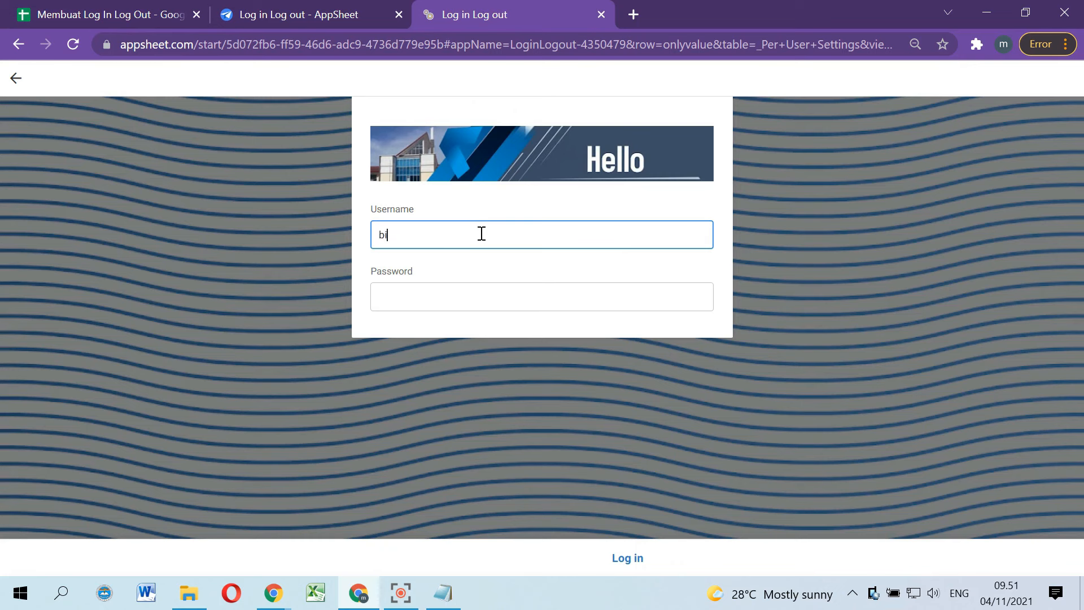
key("Tab")
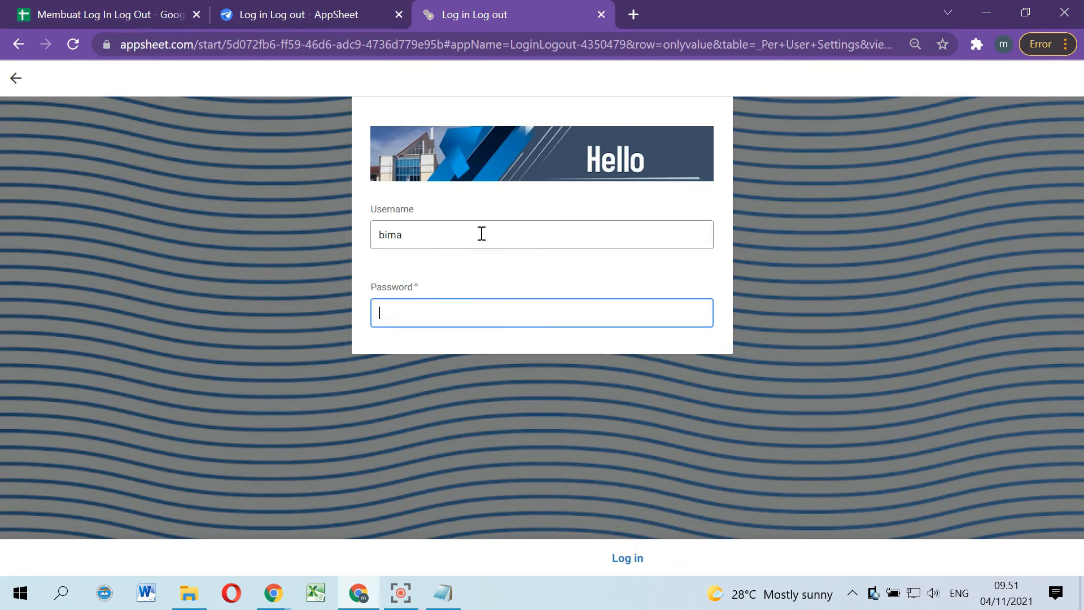
left_click(475, 284)
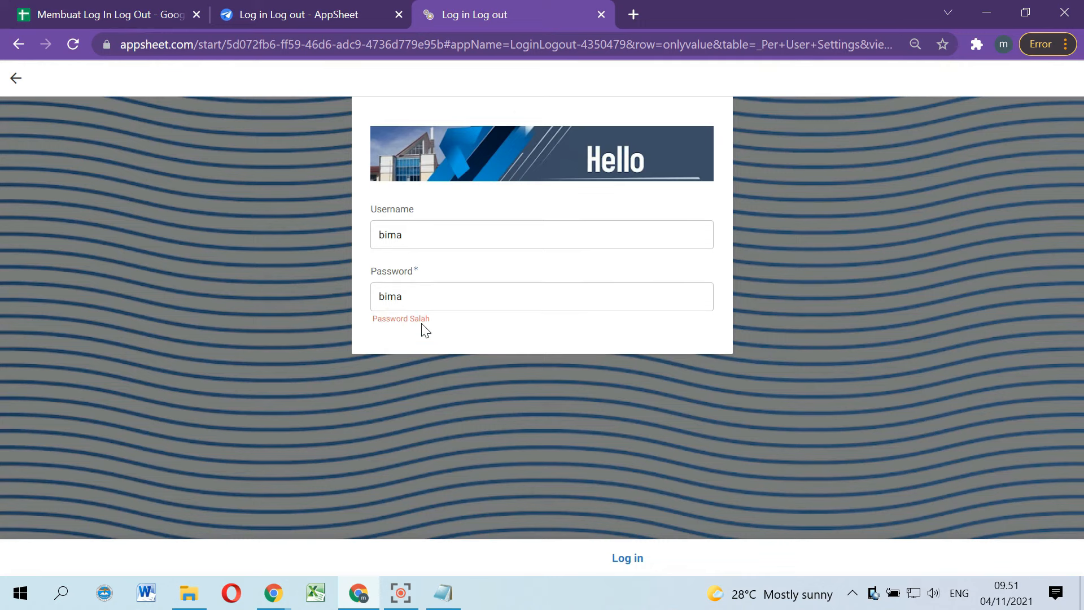
Step: Look up the Siswa account's password in the Google Sheet, replace the password entry with it and log in
left_click(163, 8)
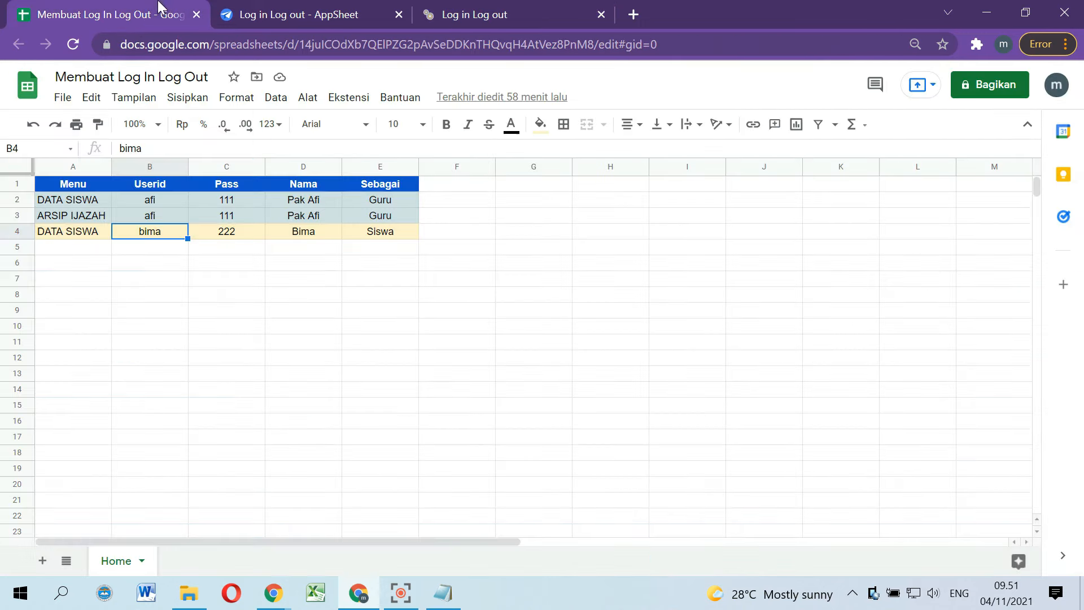
left_click(238, 232)
left_click(518, 7)
left_click_drag(413, 298, 365, 312)
type("222")
left_click(467, 366)
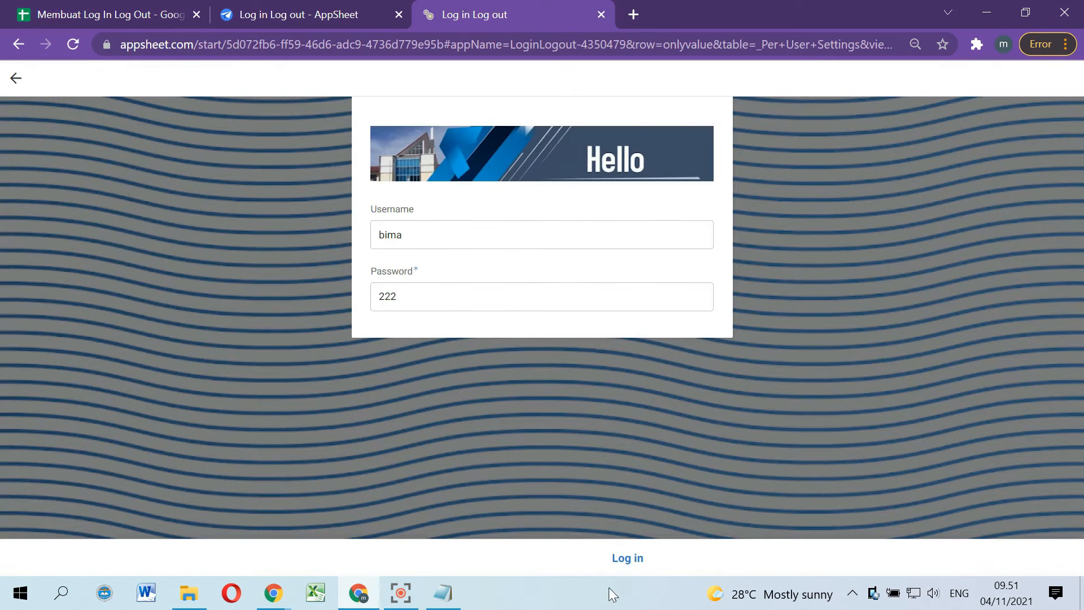
left_click(630, 559)
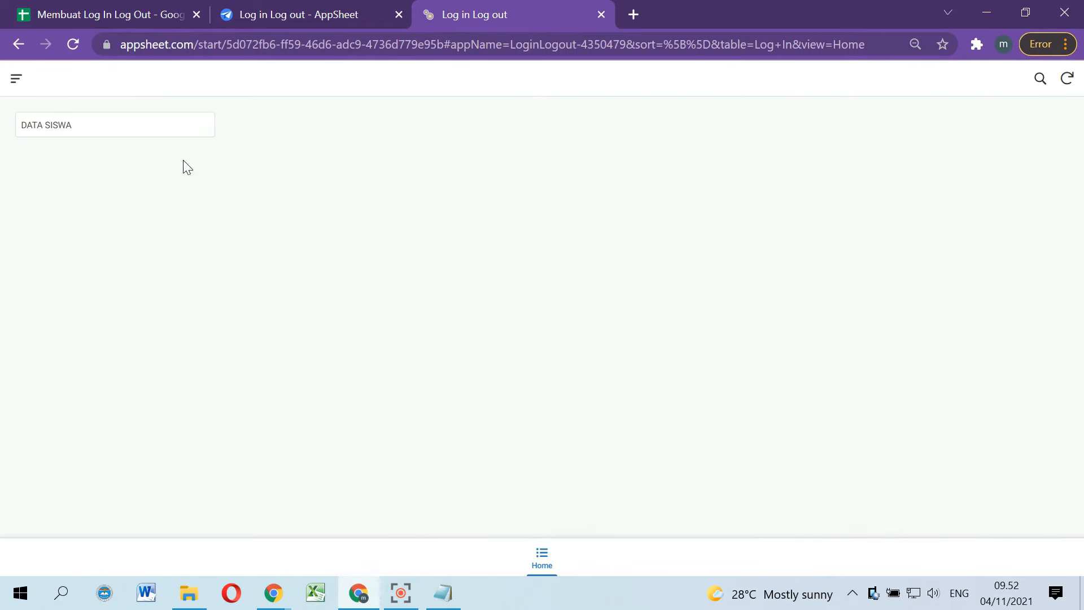
Step: Check the menu assigned to the Siswa account in row 4 of the Google Sheet
left_click(103, 18)
left_click(103, 232)
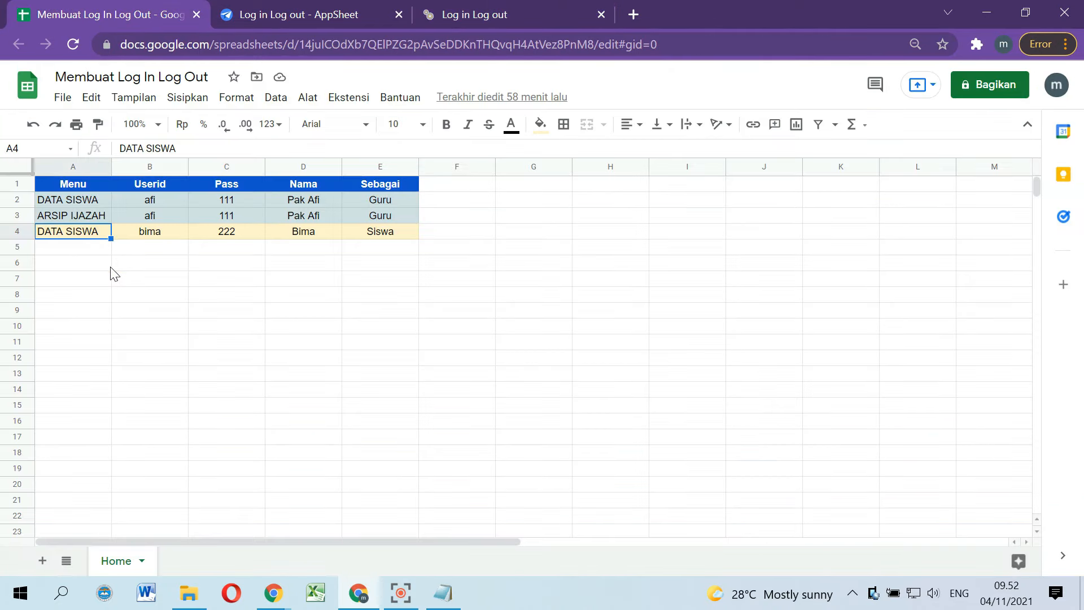
left_click_drag(389, 231, 63, 251)
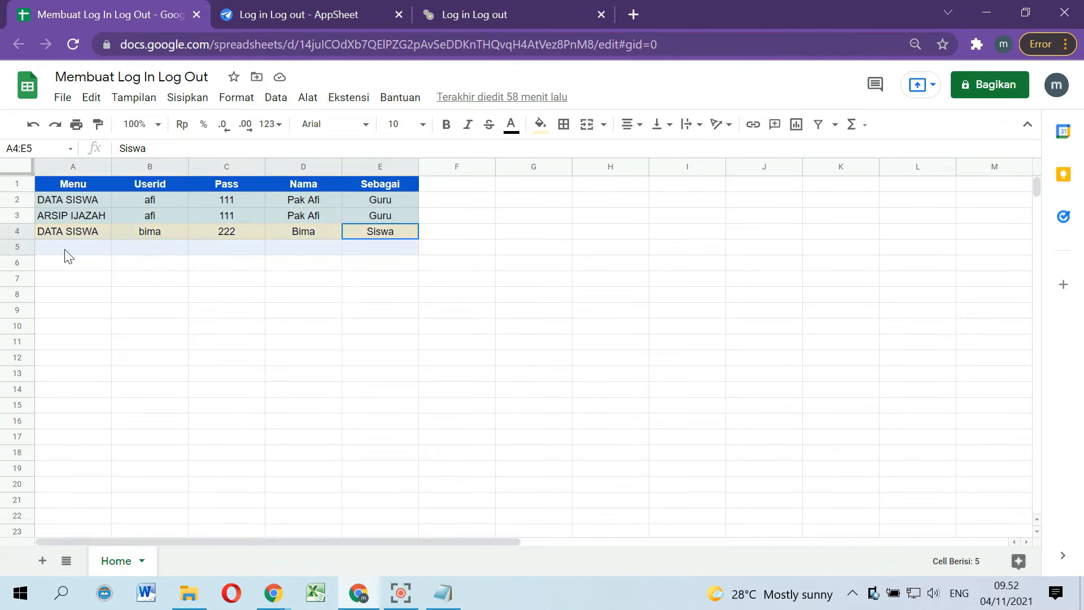
Step: Switch back to the running app, view the details of the DATA SISWA entry and return to the Home view
left_click(508, 7)
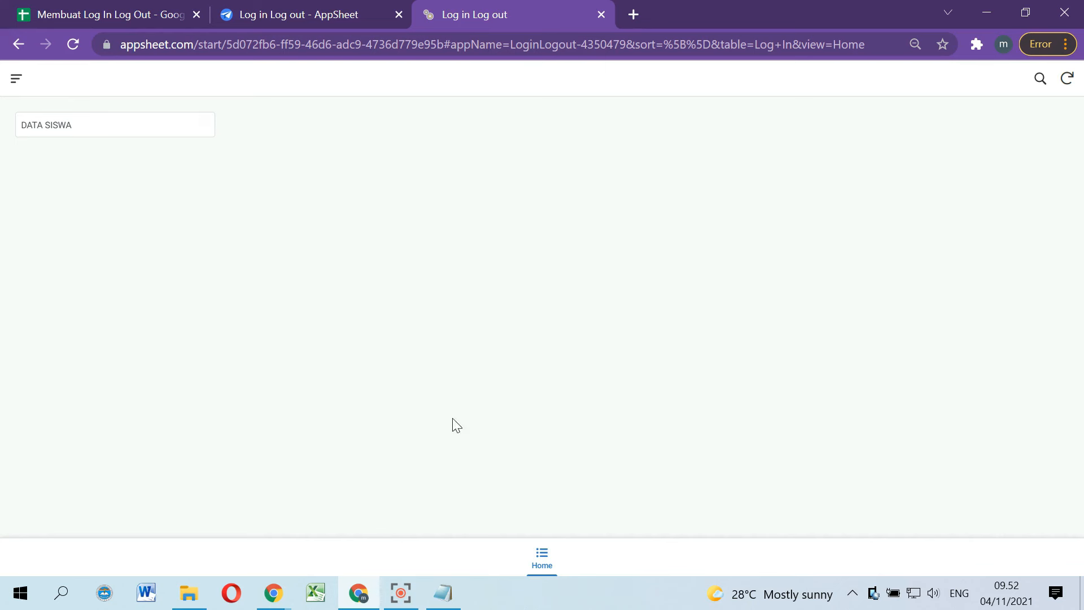
left_click(60, 133)
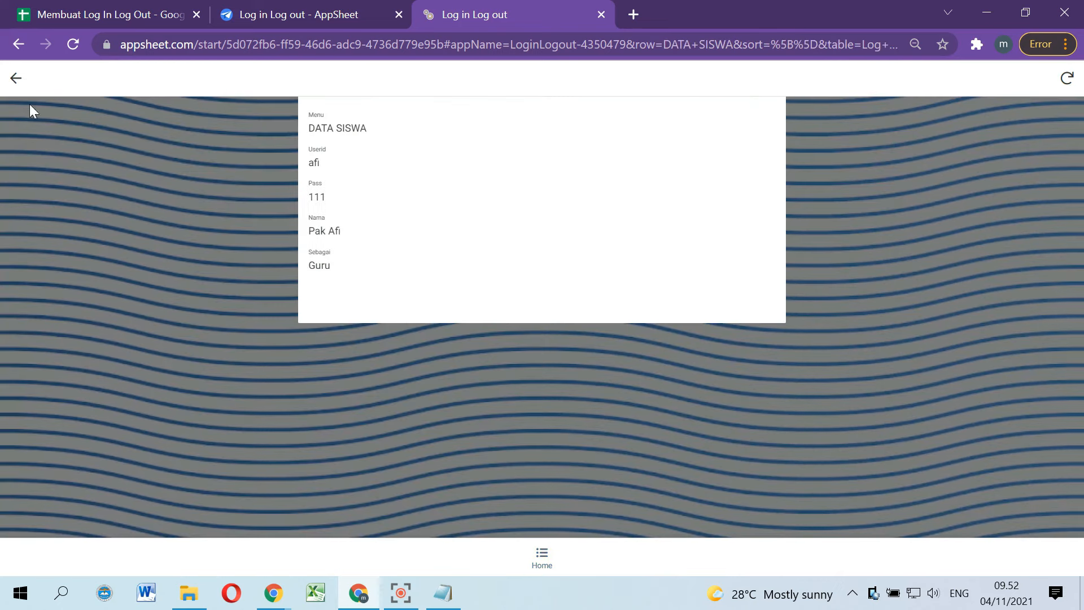
left_click(16, 78)
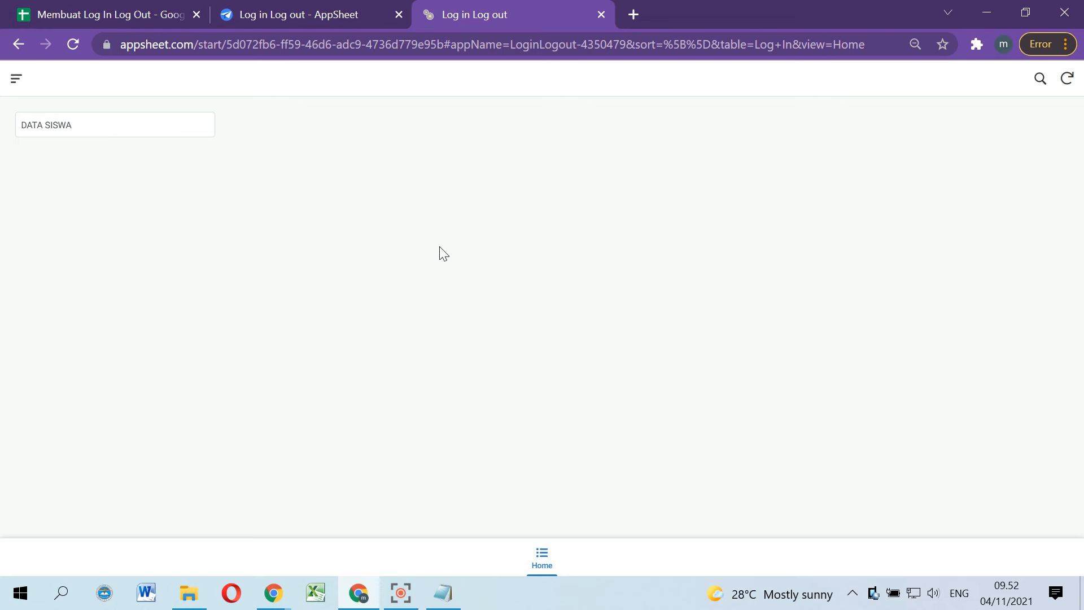